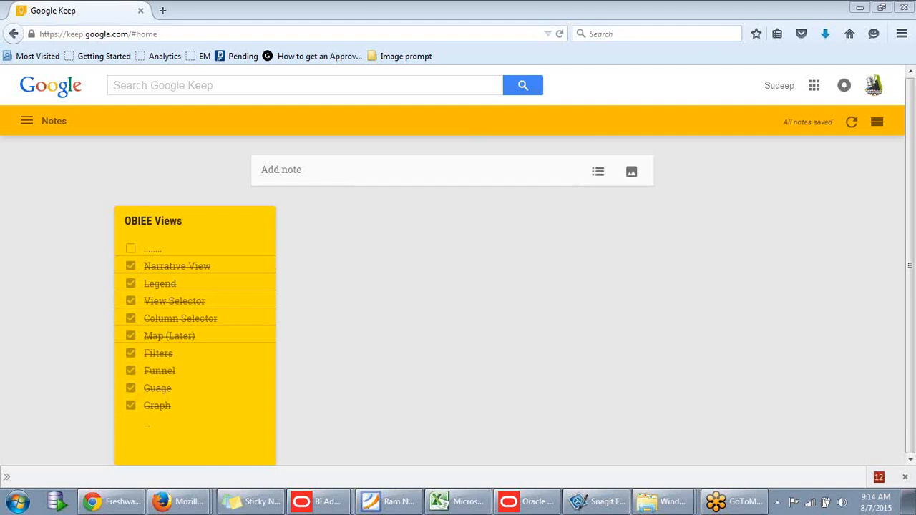
- Start a new note titled "Dashboards" and begin its body text
{"action": "left_click", "coordinate": [448, 176]}
{"action": "left_click", "coordinate": [271, 177]}
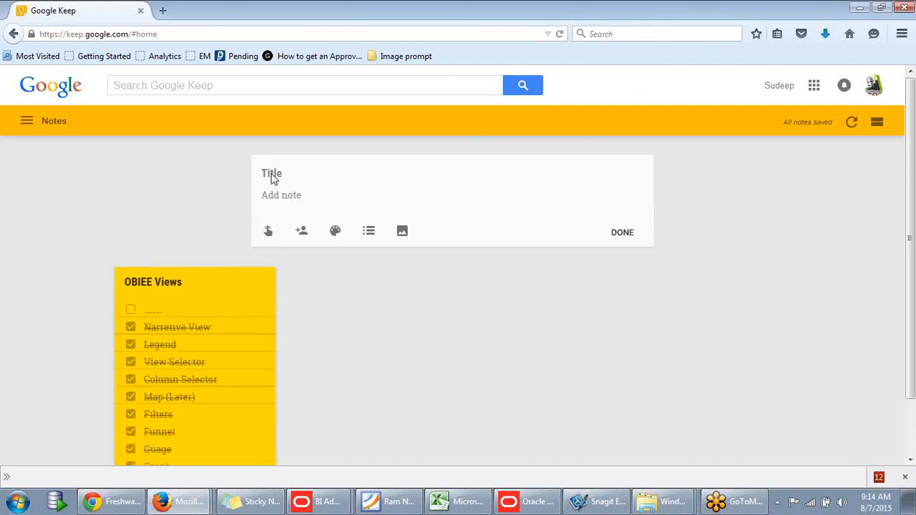
{"action": "type", "text": "Dashboards:"}
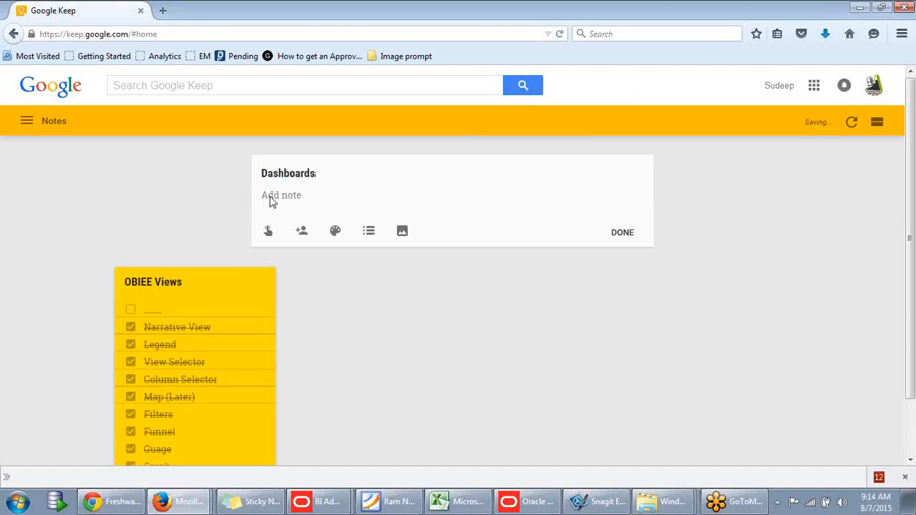
{"action": "left_click", "coordinate": [271, 202]}
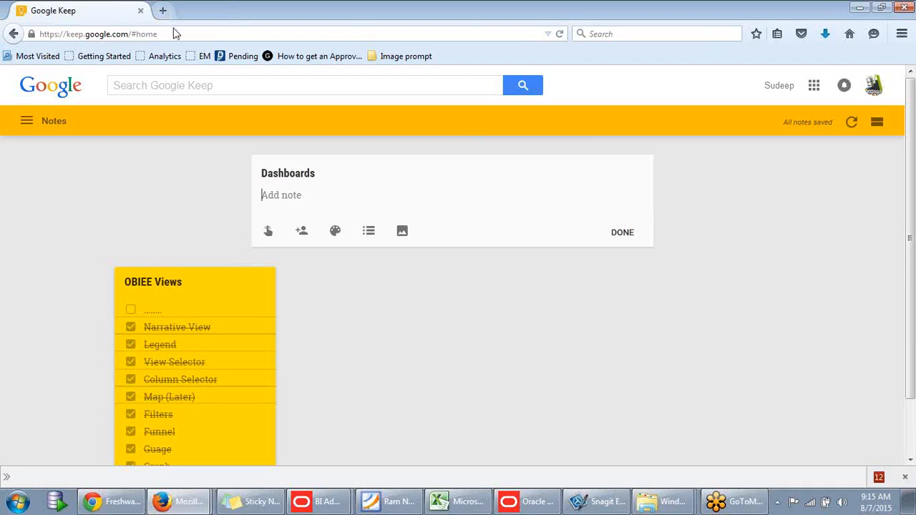
- Open the bookmarked Oracle BI Analytics site in a new browser tab and view the object types available for creation
{"action": "key", "text": "ctrl+t"}
{"action": "left_click", "coordinate": [164, 59]}
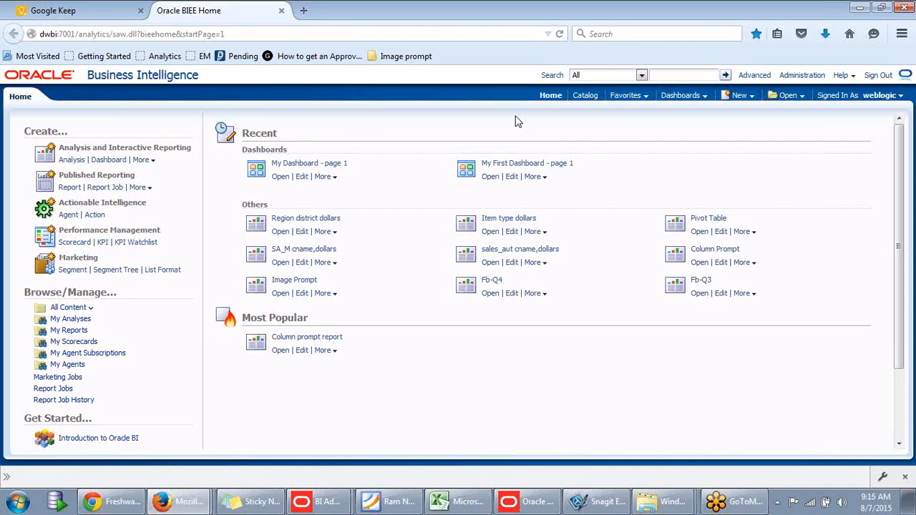
{"action": "left_click", "coordinate": [742, 98]}
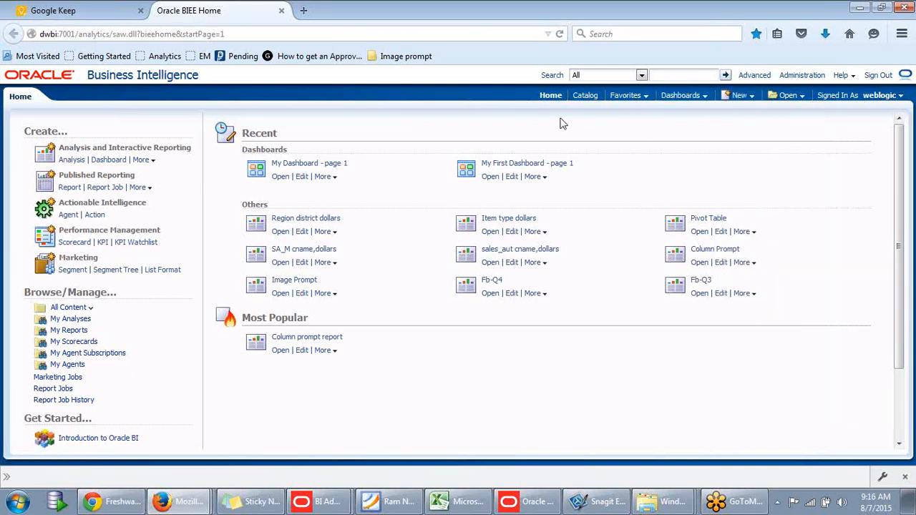
{"action": "left_click", "coordinate": [681, 97]}
{"action": "left_click", "coordinate": [740, 100]}
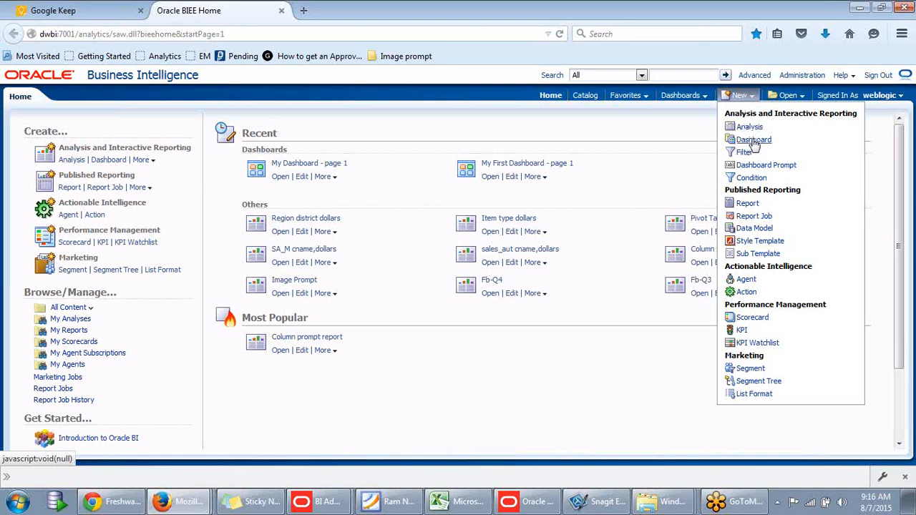
{"action": "left_click", "coordinate": [735, 99]}
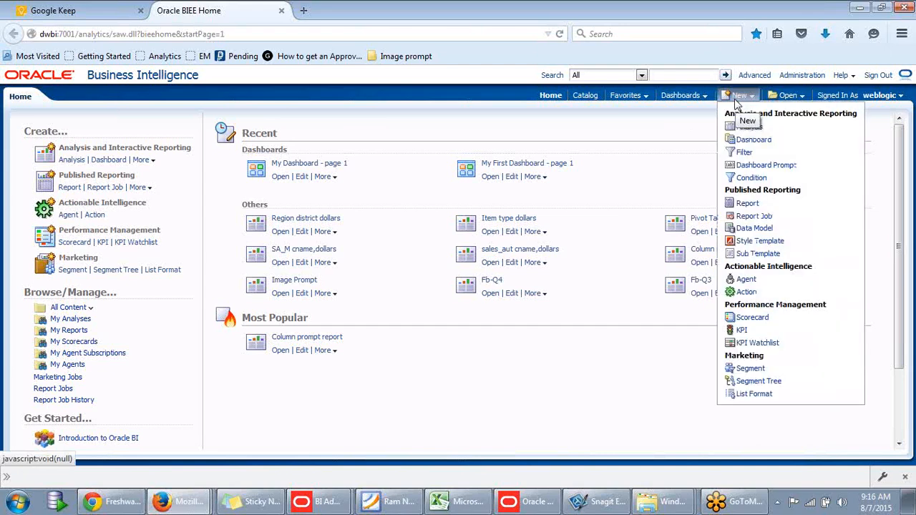
- Browse the catalog to the My Dashboard folder under My Folders and view its contents
{"action": "left_click", "coordinate": [585, 99]}
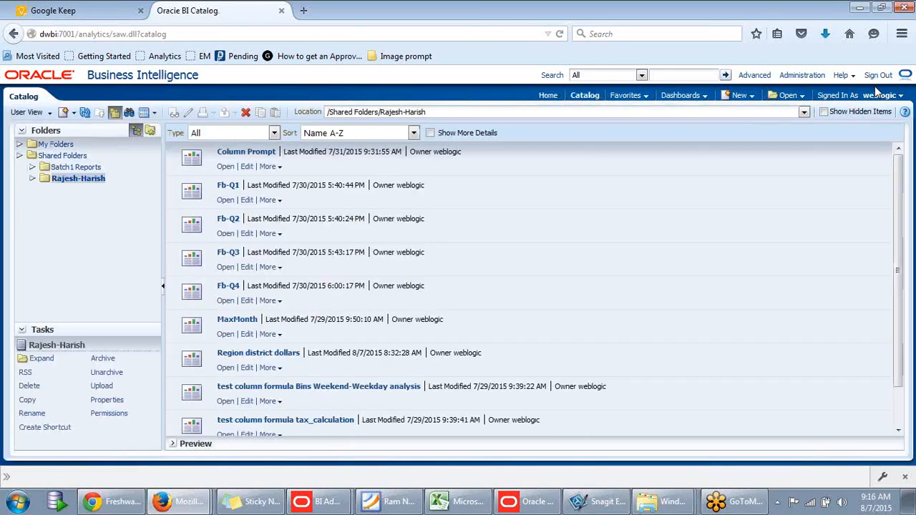
{"action": "left_click", "coordinate": [882, 95]}
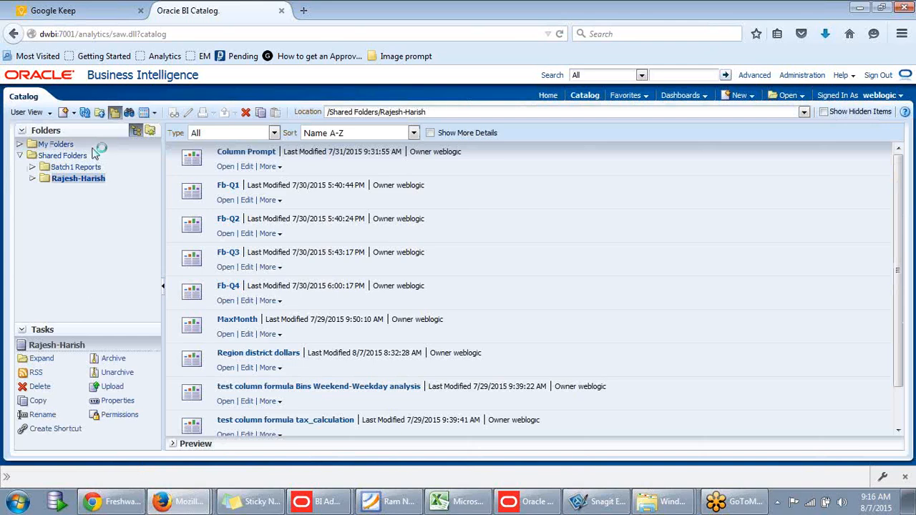
{"action": "left_click", "coordinate": [20, 145]}
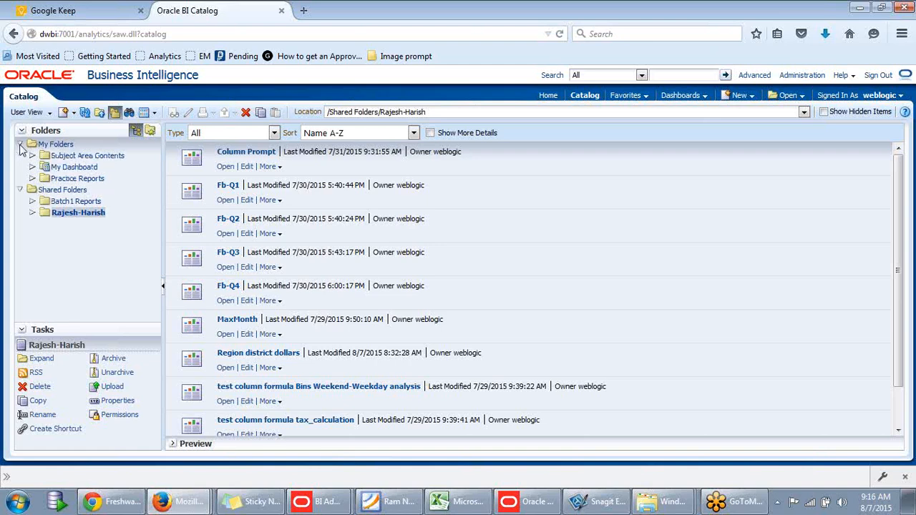
{"action": "left_click", "coordinate": [47, 170]}
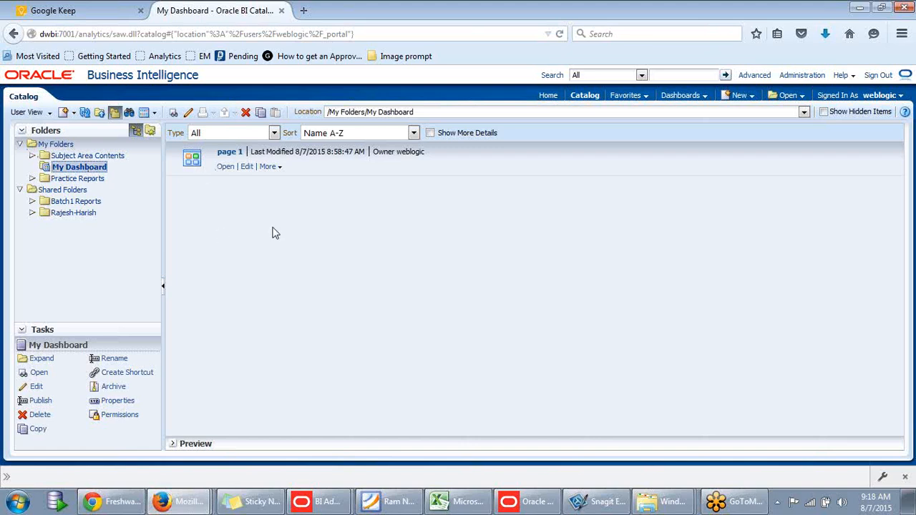
{"action": "left_click", "coordinate": [20, 144]}
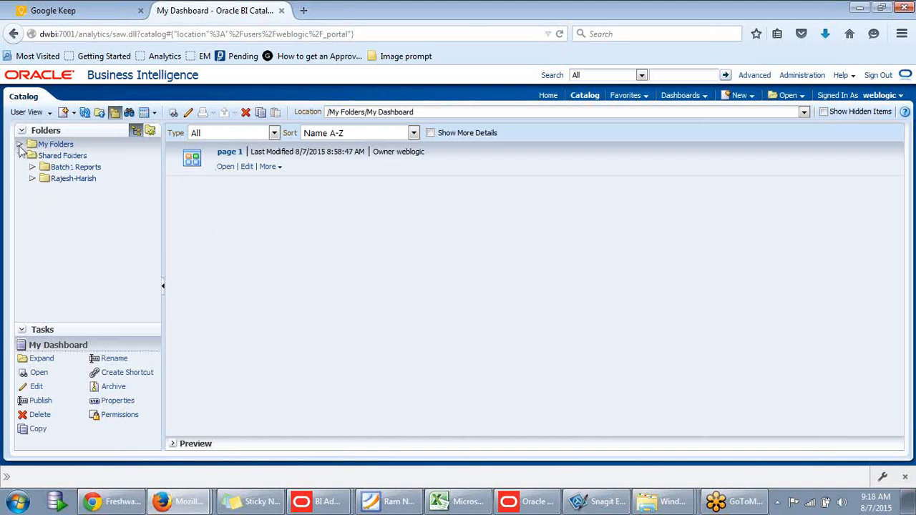
{"action": "left_click", "coordinate": [20, 145]}
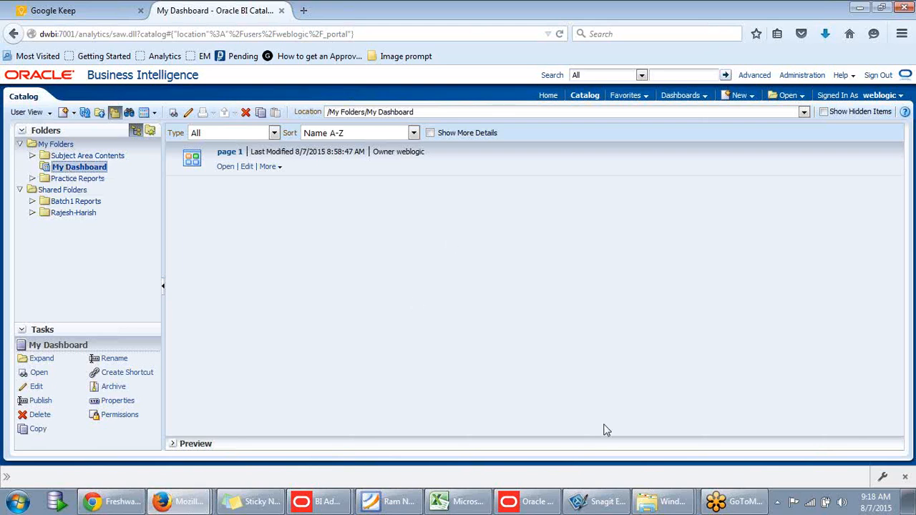
- Switch to the Google Keep note and add the lines "my Dashboard" and "Shared dashboard ---> End user/Customer"
{"action": "left_click", "coordinate": [87, 14]}
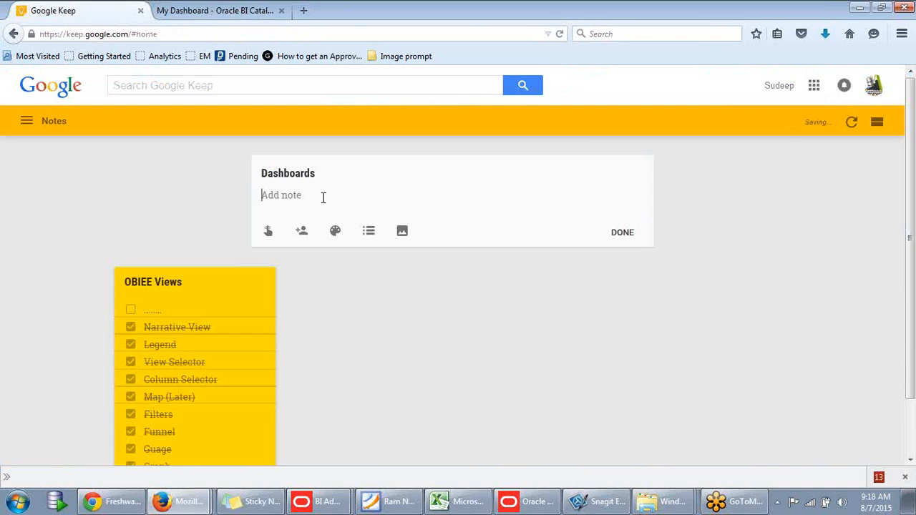
{"action": "type", "text": "my Dashboard"}
{"action": "key", "text": "Return"}
{"action": "type", "text": "S"}
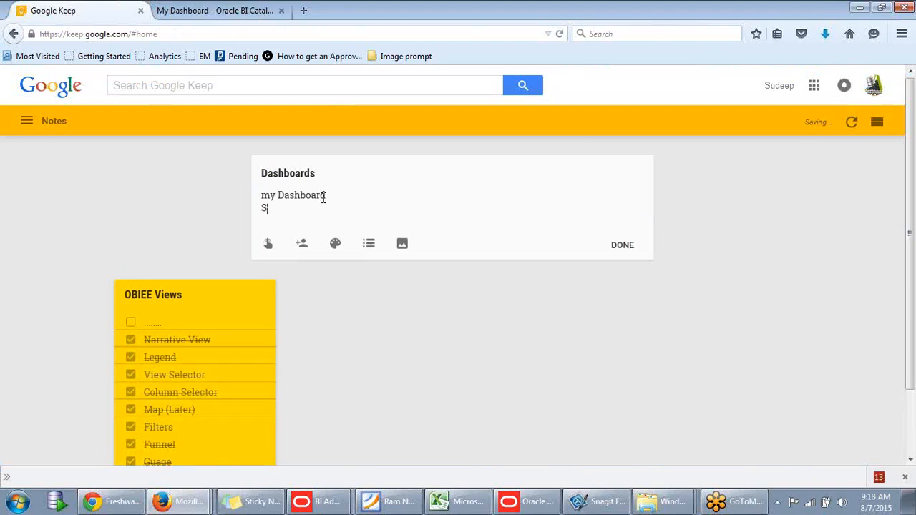
{"action": "type", "text": "hared dashboard ---"}
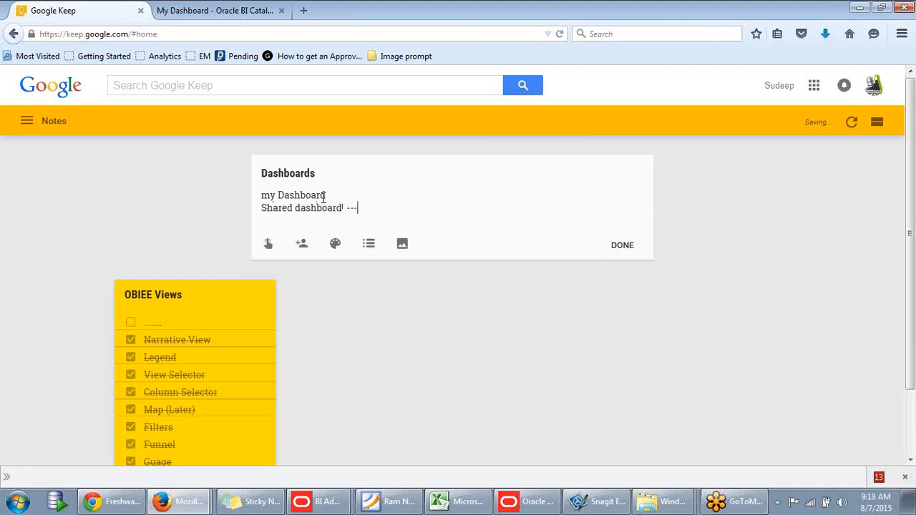
{"action": "type", "text": "> End user/Customer"}
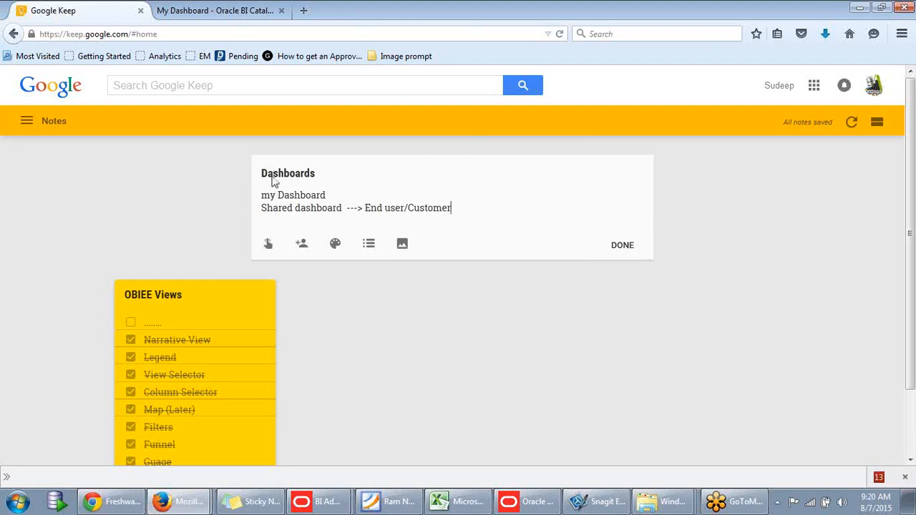
- Return to Oracle BI, start a new dashboard from the home page and name it "DWBI Practice1"
{"action": "left_click", "coordinate": [218, 16]}
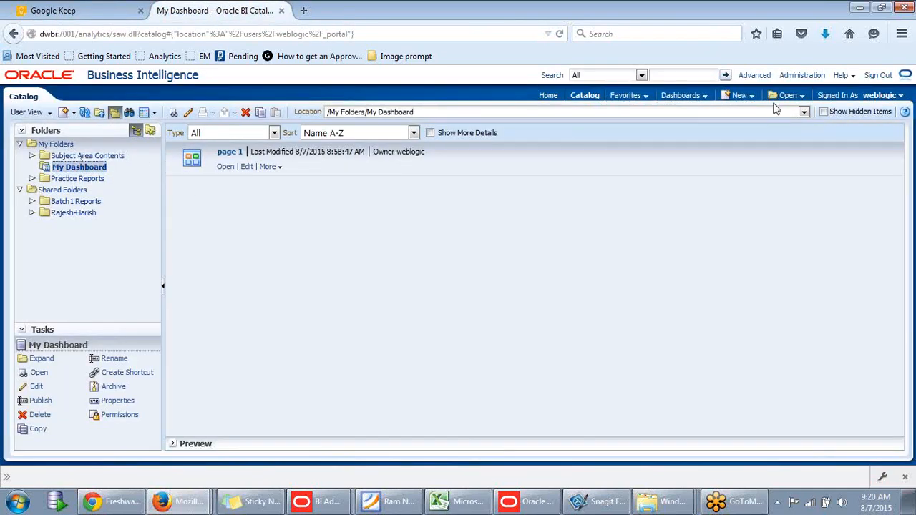
{"action": "left_click", "coordinate": [559, 99]}
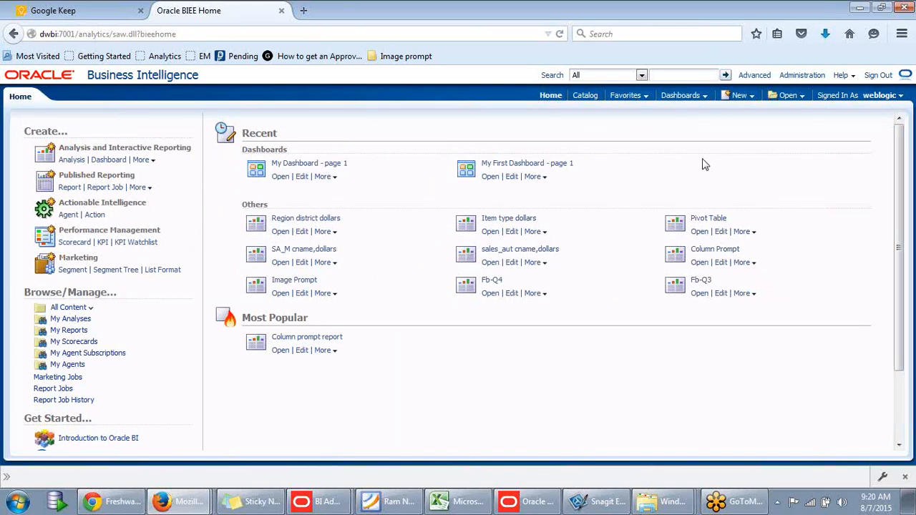
{"action": "left_click", "coordinate": [742, 97]}
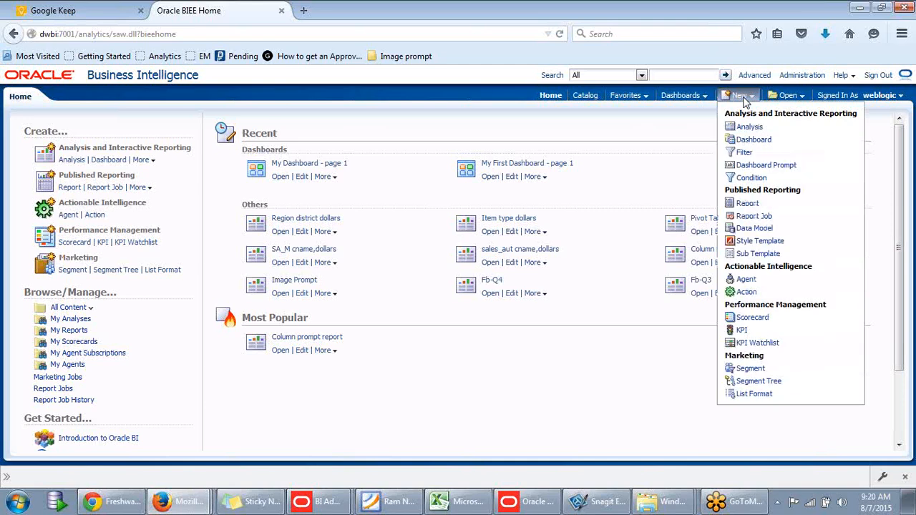
{"action": "left_click", "coordinate": [750, 140]}
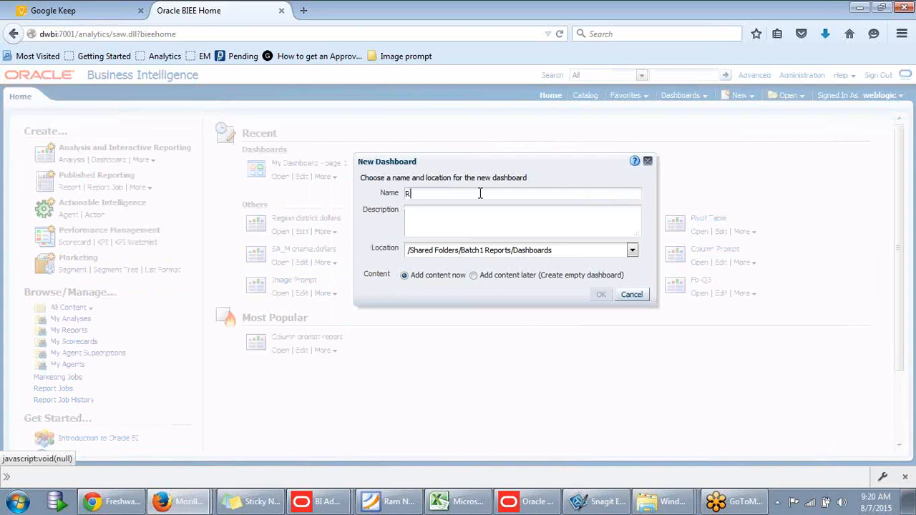
{"action": "key", "text": "BackSpace"}
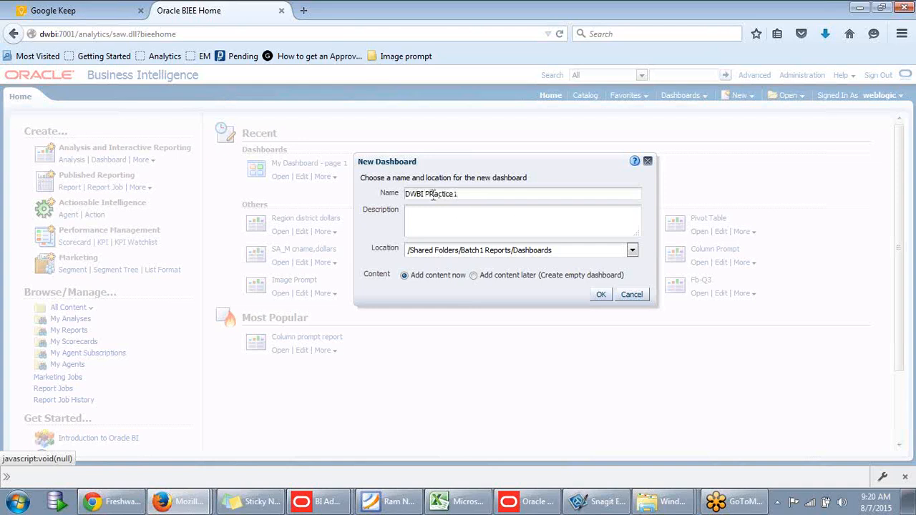
{"action": "key", "text": "BackSpace"}
{"action": "type", "text": "r"}
- Create the dashboard empty, with content added later, in the Dashboards location of the shared folder listed after Batch1 Reports
{"action": "left_click", "coordinate": [632, 252]}
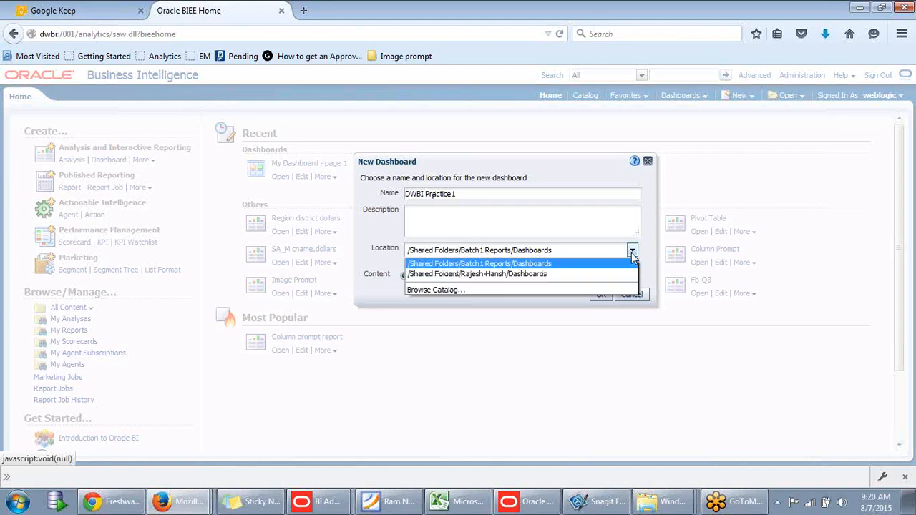
{"action": "left_click", "coordinate": [481, 276]}
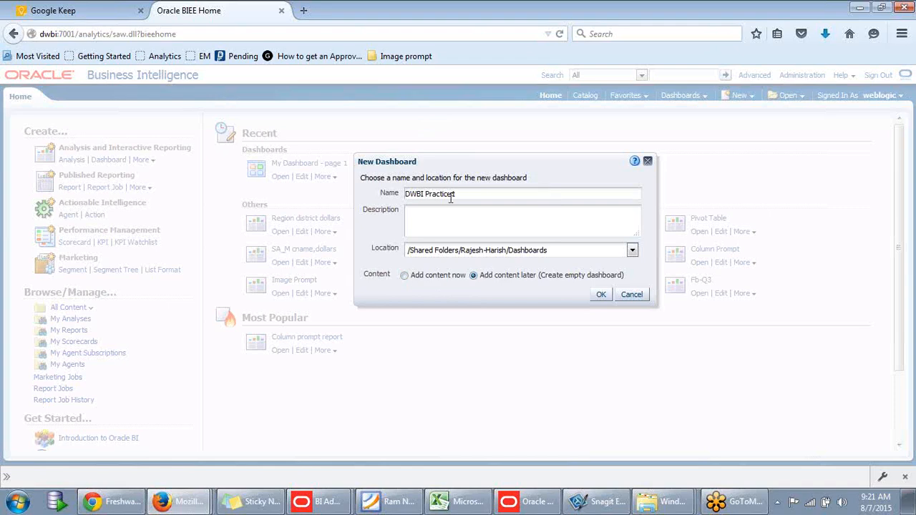
{"action": "left_click", "coordinate": [602, 298]}
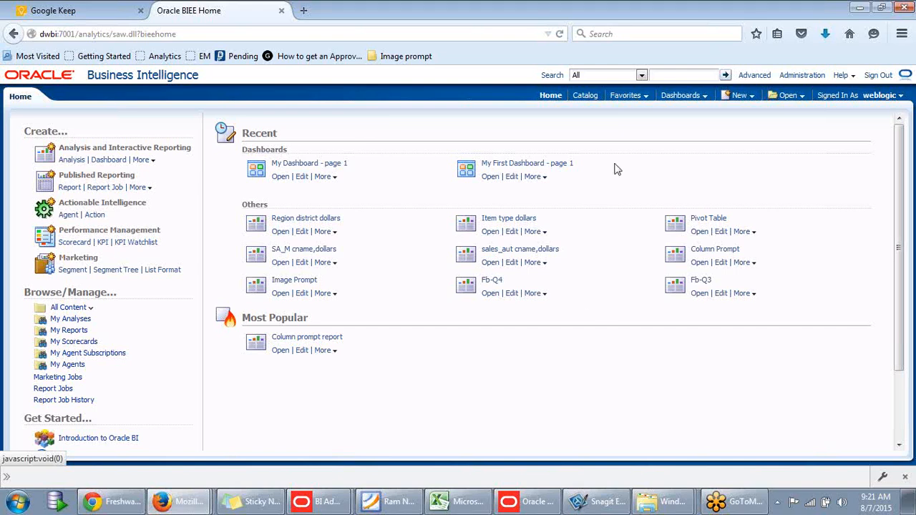
- Find DWBI Practice1 in the list of dashboards and open it
{"action": "left_click", "coordinate": [682, 97]}
{"action": "mouse_move", "coordinate": [677, 96]}
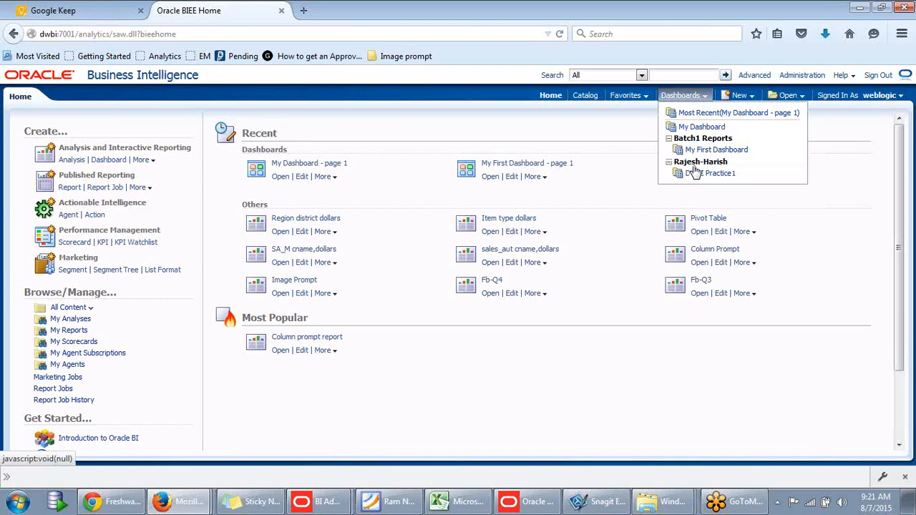
{"action": "left_click", "coordinate": [668, 140]}
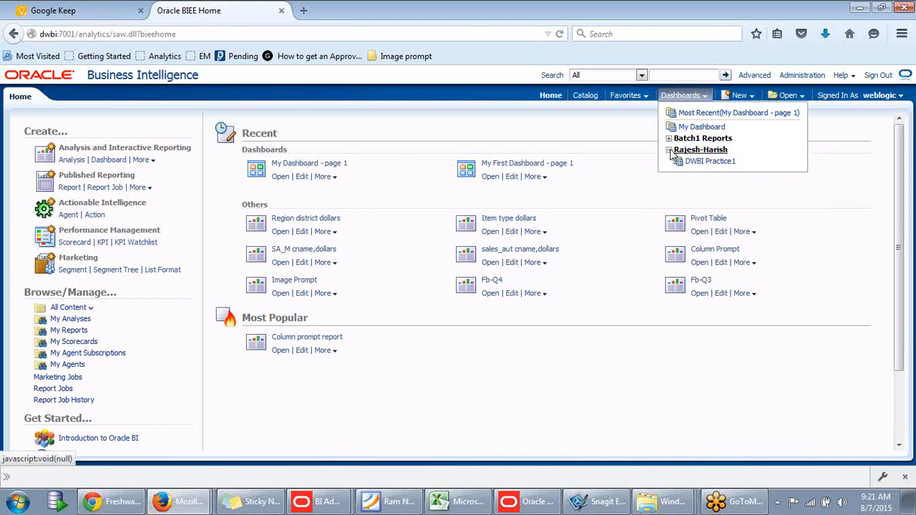
{"action": "left_click", "coordinate": [669, 150]}
{"action": "left_click", "coordinate": [668, 151]}
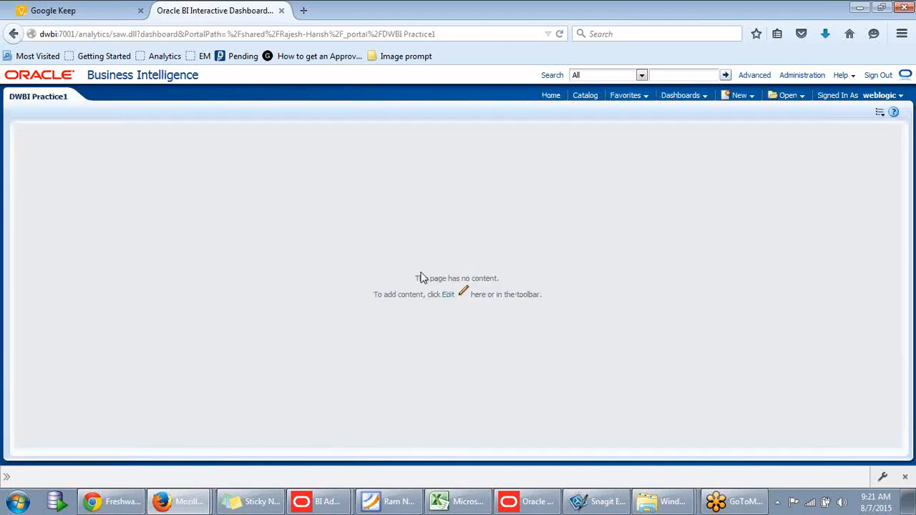
{"action": "left_click", "coordinate": [468, 293]}
- Create a new analysis based on the subject area "Sales Subject area M"
{"action": "left_click", "coordinate": [746, 97]}
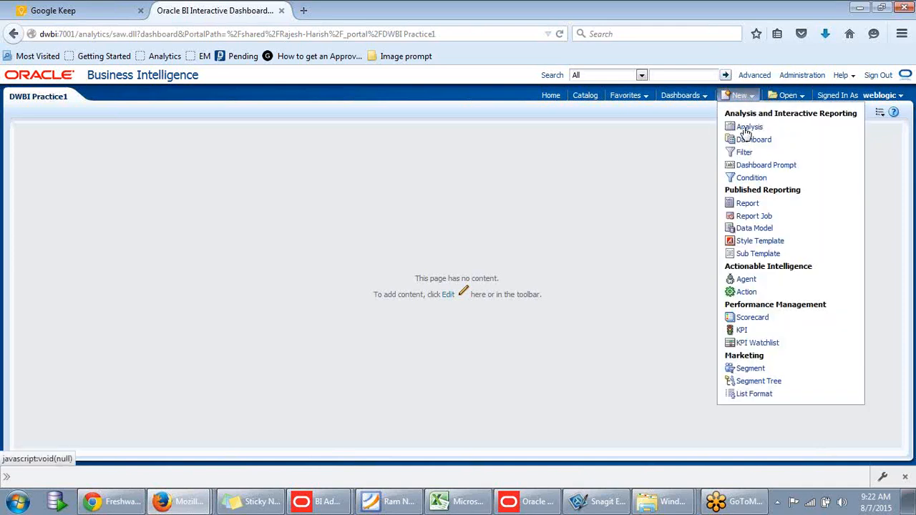
{"action": "left_click", "coordinate": [748, 128]}
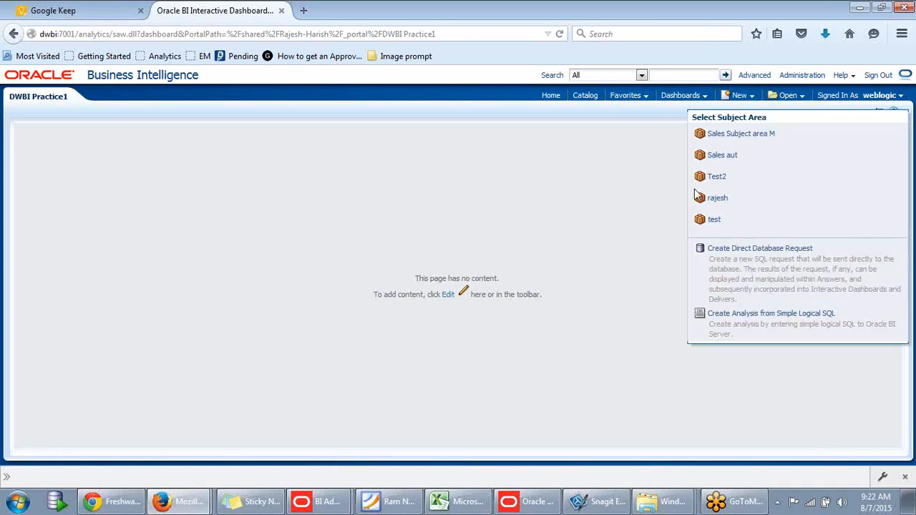
{"action": "left_click", "coordinate": [723, 134]}
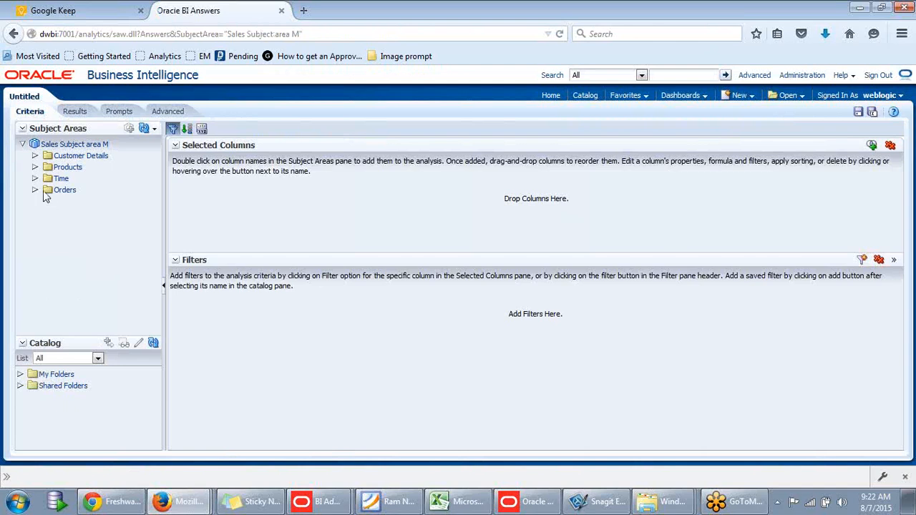
- Add the DISTRICT and REGION columns from Customer Details to the analysis
{"action": "left_click", "coordinate": [35, 155]}
{"action": "left_click_drag", "start_coordinate": [153, 180], "coordinate": [158, 213]}
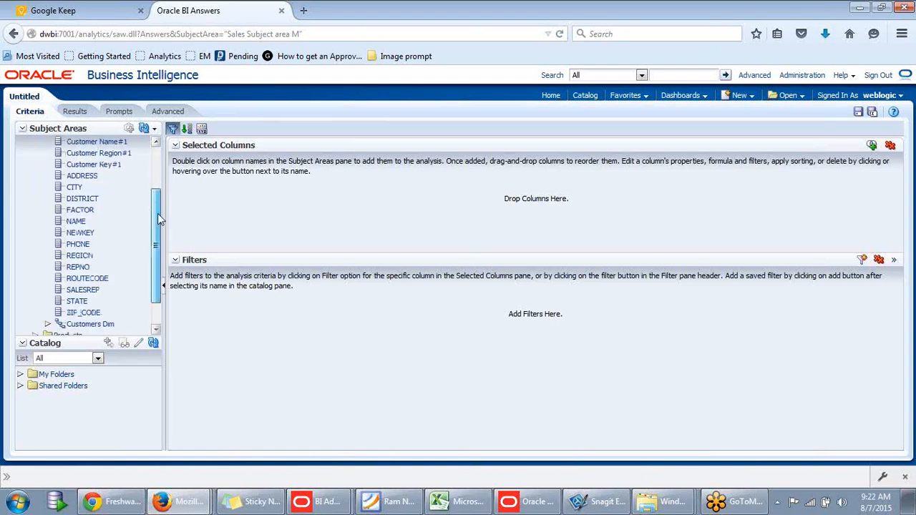
{"action": "double_click", "coordinate": [77, 199]}
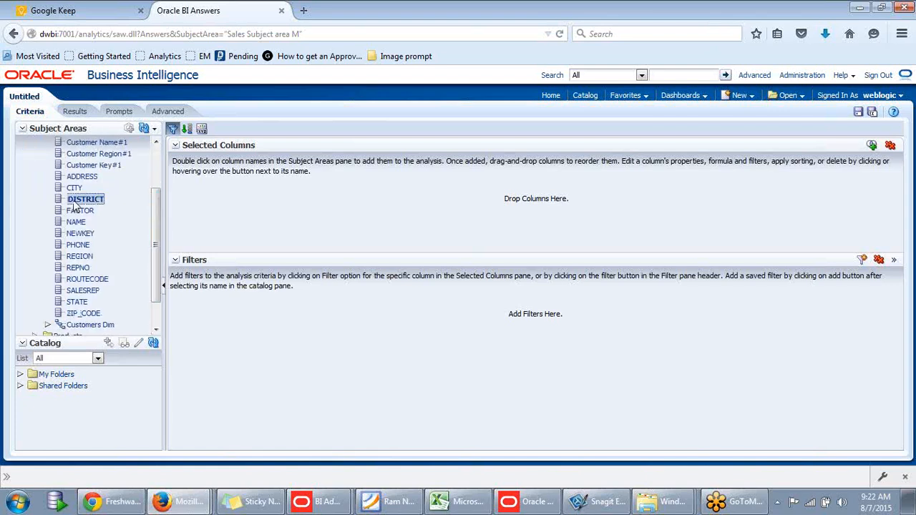
{"action": "double_click", "coordinate": [81, 257]}
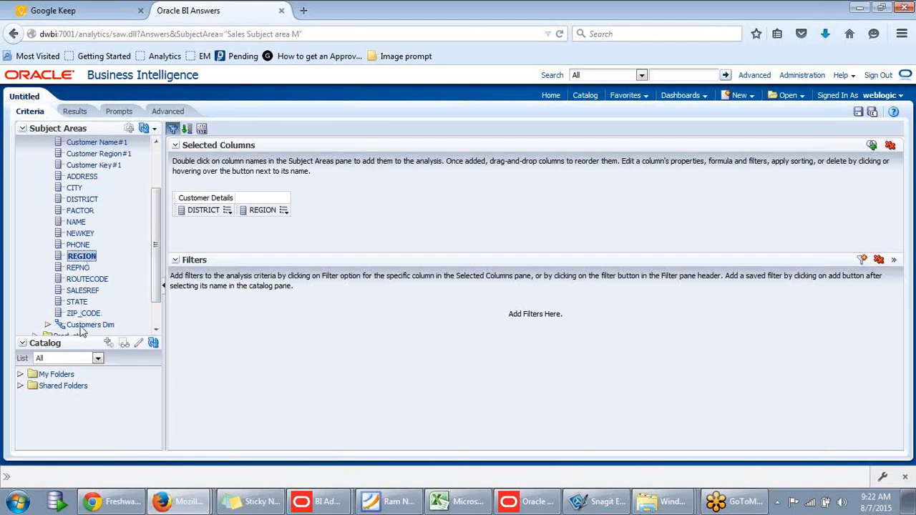
{"action": "left_click_drag", "start_coordinate": [158, 215], "coordinate": [157, 169]}
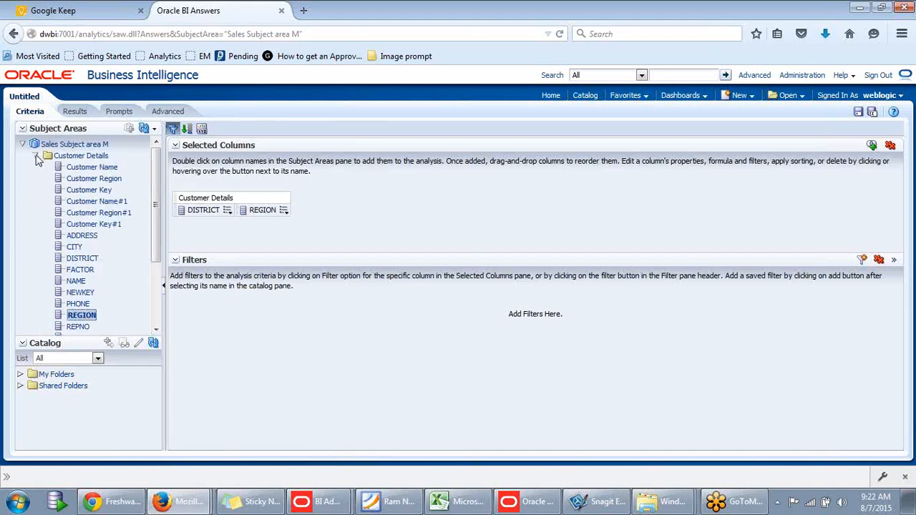
- Add the Dollars measure from Orders, show the results, and place the REGION column before DISTRICT in the table
{"action": "left_click", "coordinate": [34, 155]}
{"action": "left_click", "coordinate": [34, 189]}
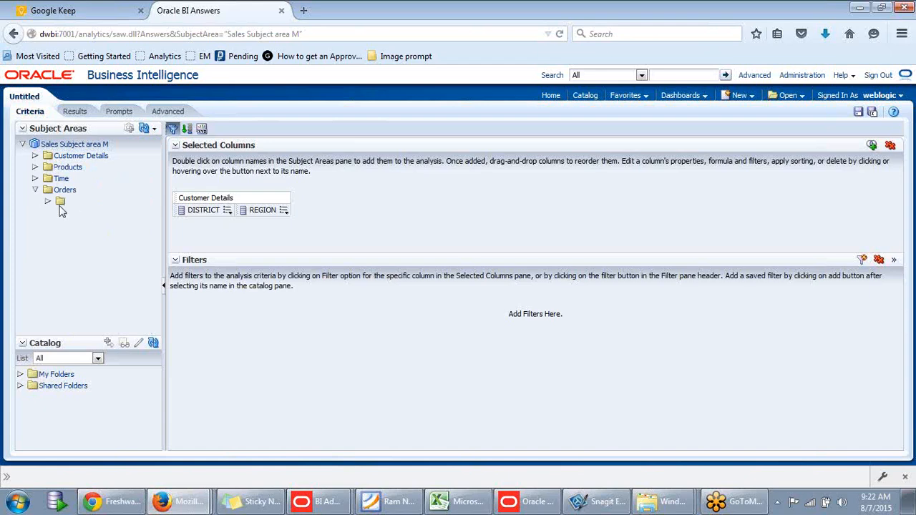
{"action": "left_click", "coordinate": [48, 201]}
{"action": "double_click", "coordinate": [90, 213]}
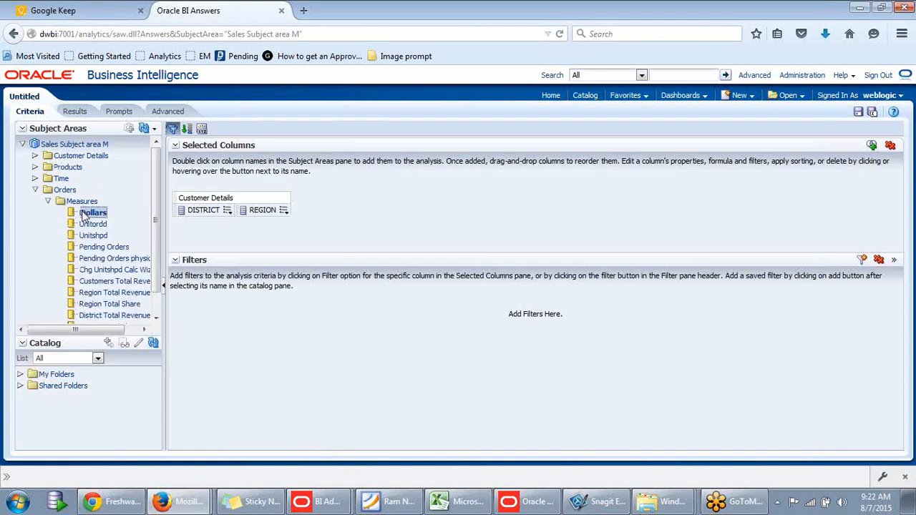
{"action": "left_click", "coordinate": [85, 109]}
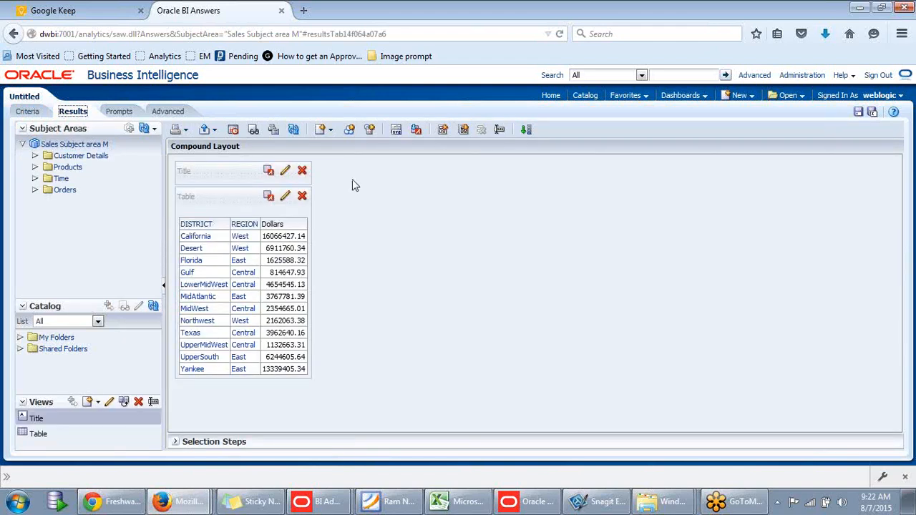
{"action": "left_click_drag", "start_coordinate": [241, 215], "coordinate": [186, 238]}
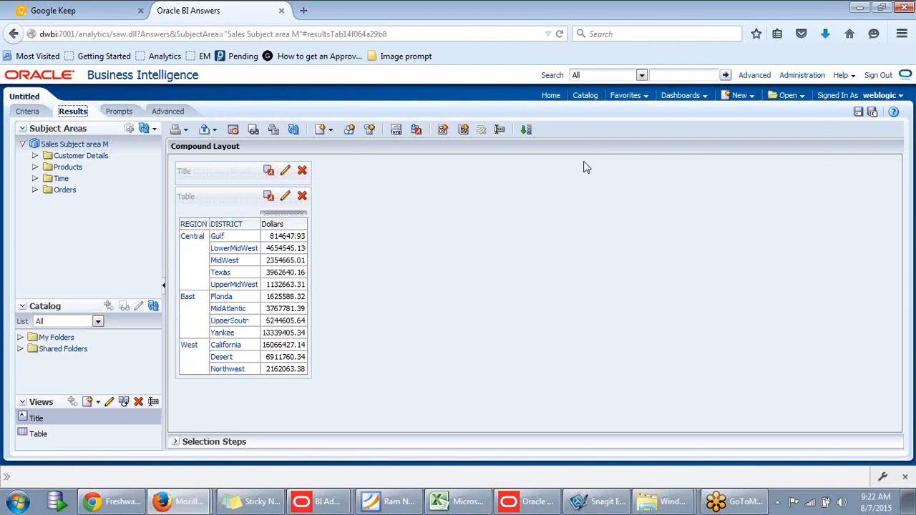
- Start saving the analysis and choose the shared folder listed after Batch1 Reports as its location
{"action": "left_click", "coordinate": [858, 114]}
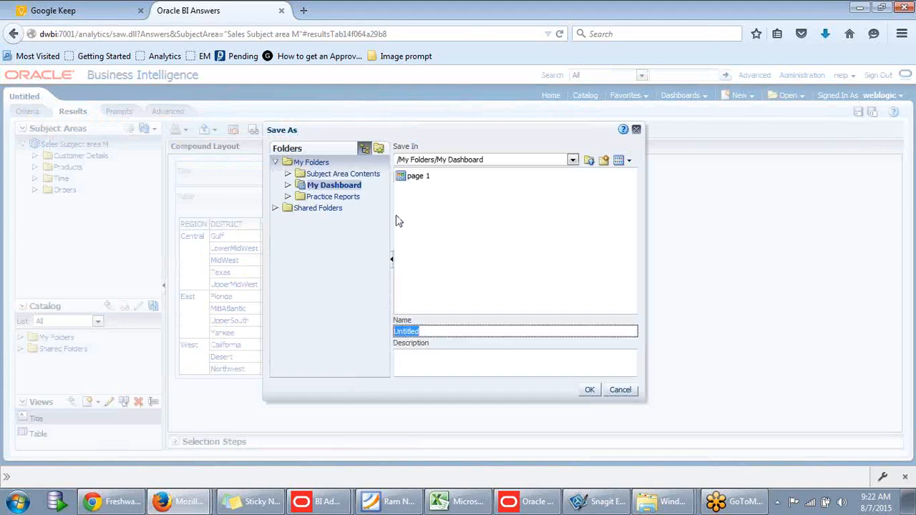
{"action": "left_click", "coordinate": [275, 209]}
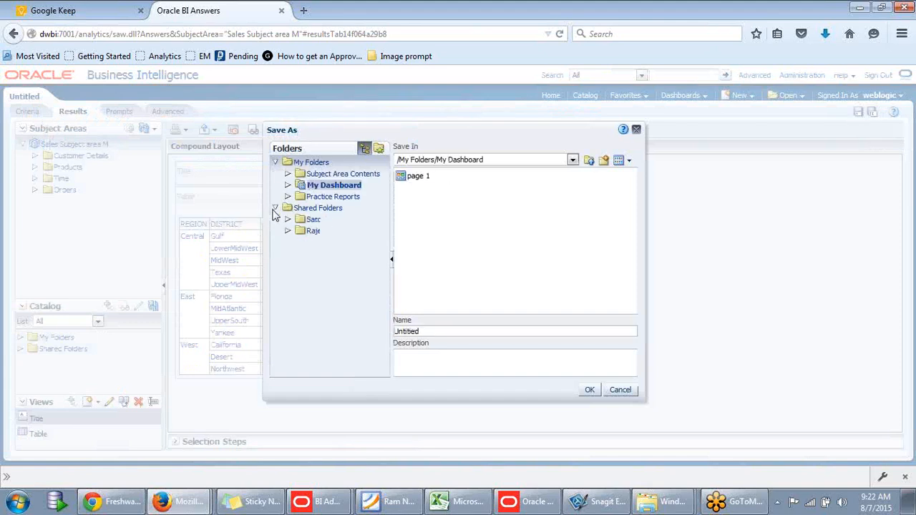
{"action": "left_click", "coordinate": [301, 233]}
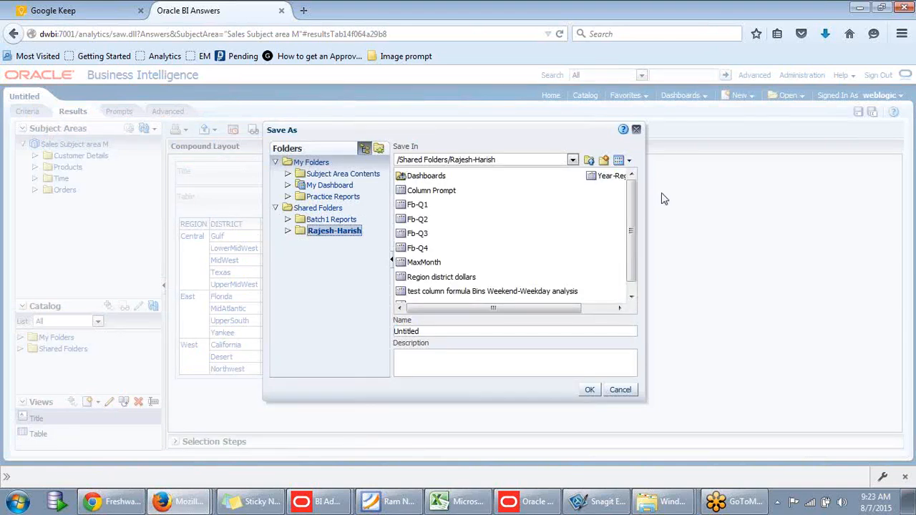
{"action": "left_click", "coordinate": [637, 204]}
{"action": "left_click_drag", "start_coordinate": [637, 204], "coordinate": [634, 241]}
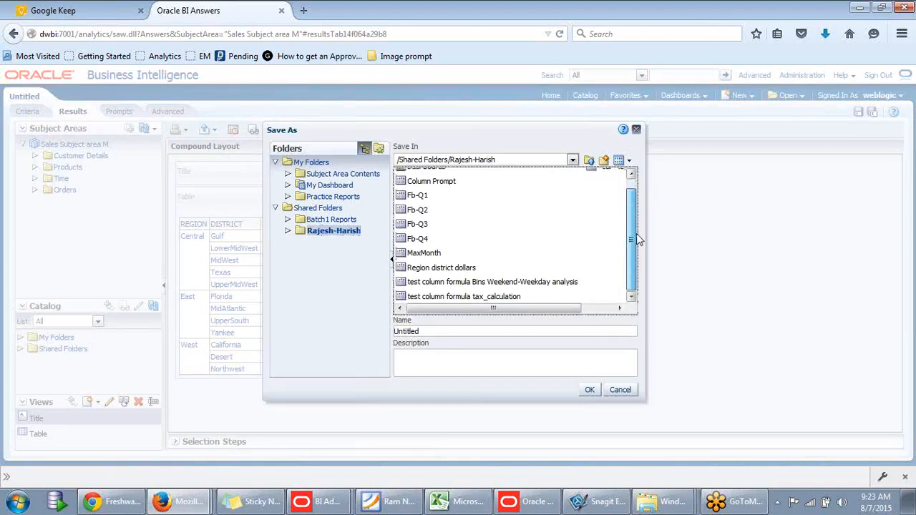
- Name the analysis "DBR1 Region District Dollars" and save it
{"action": "left_click", "coordinate": [458, 330]}
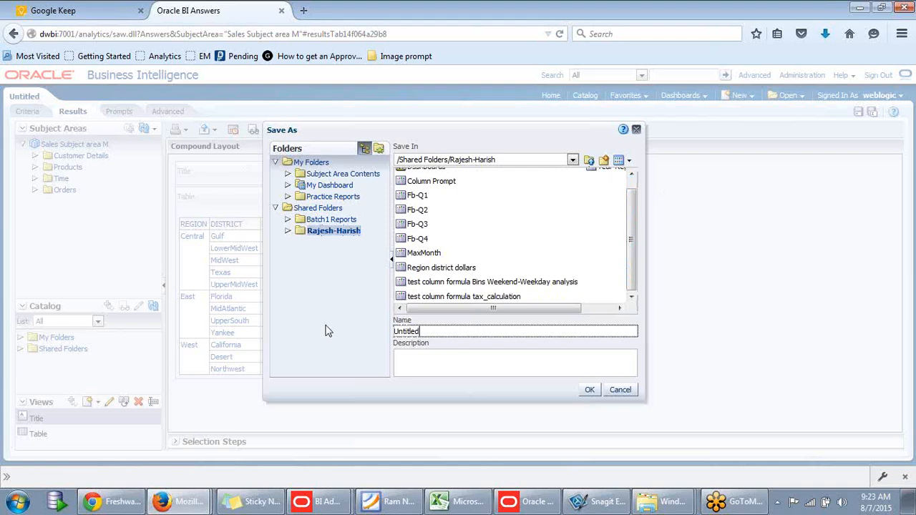
{"action": "key", "text": "ctrl+a"}
{"action": "type", "text": "D"}
{"action": "left_click_drag", "start_coordinate": [503, 143], "coordinate": [634, 141]}
{"action": "left_click", "coordinate": [525, 140]}
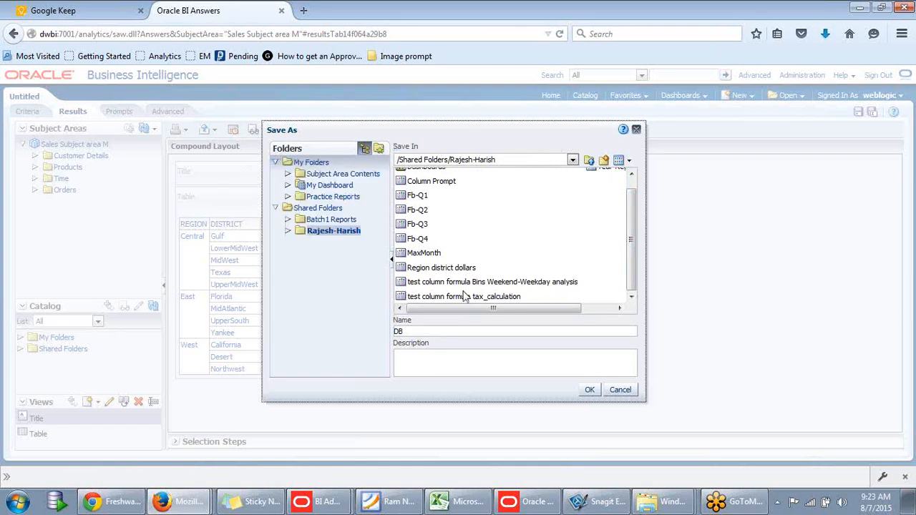
{"action": "left_click", "coordinate": [415, 331]}
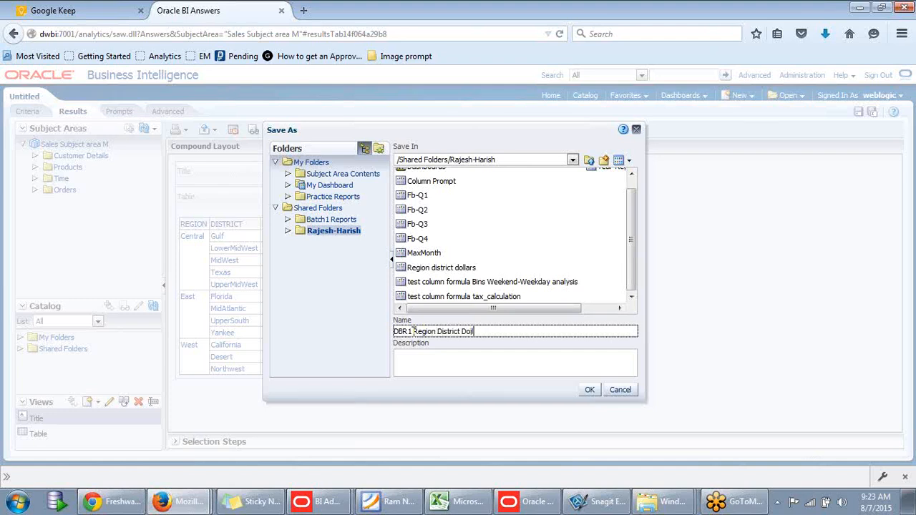
{"action": "left_click", "coordinate": [588, 392]}
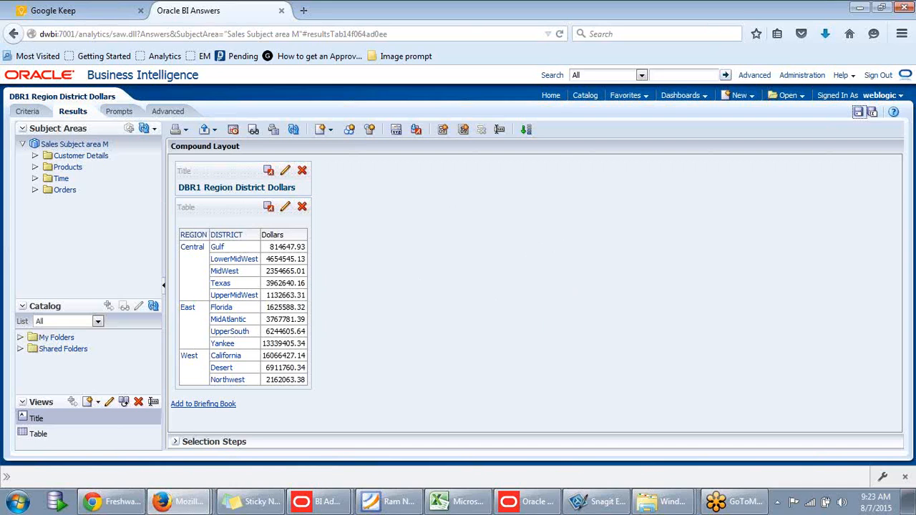
- Create a second new analysis based on the subject area "Sales Subject area M"
{"action": "key", "text": "alt+Tab"}
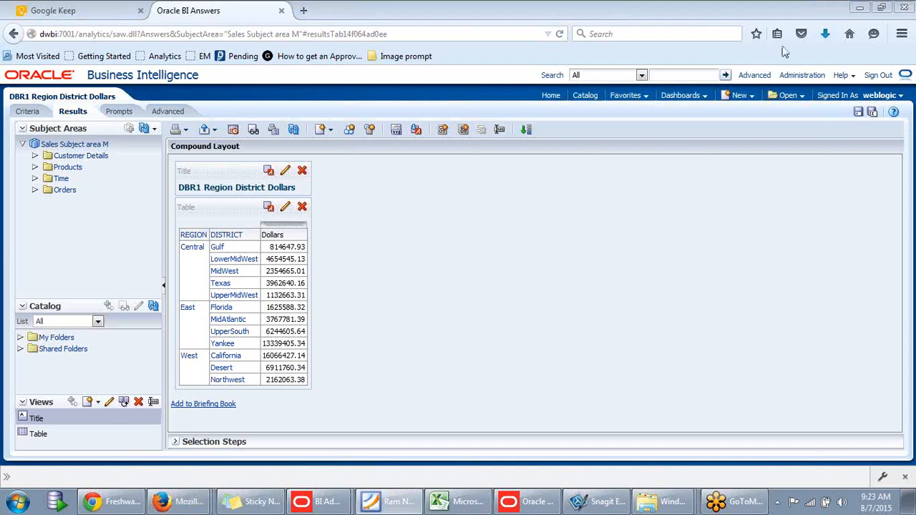
{"action": "left_click", "coordinate": [739, 95]}
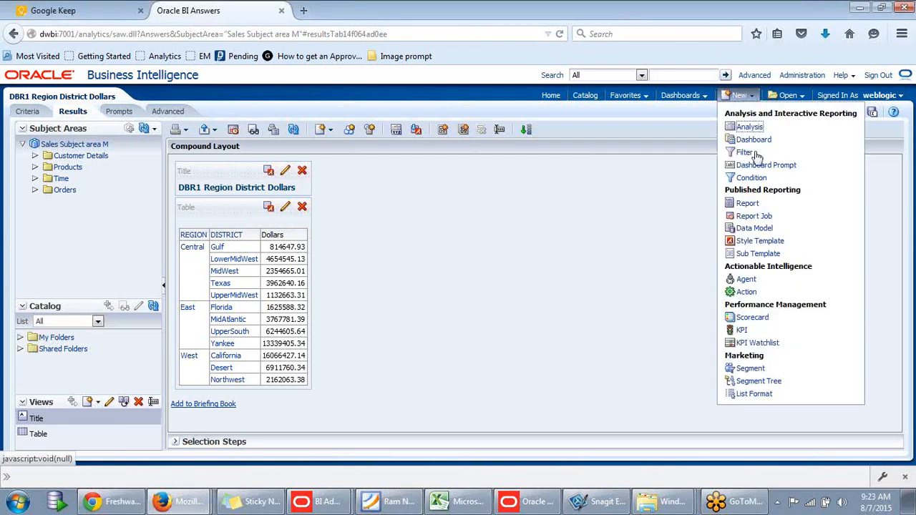
{"action": "left_click", "coordinate": [749, 128]}
{"action": "left_click", "coordinate": [750, 129]}
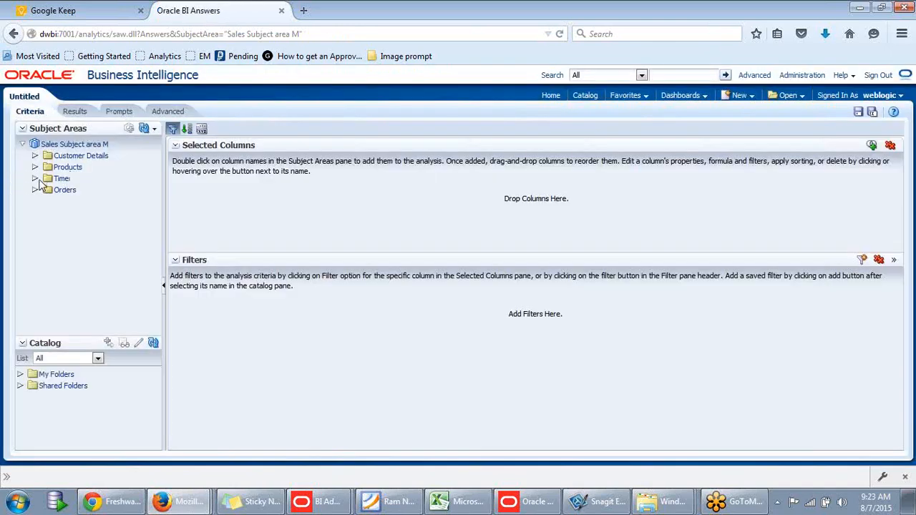
- Add the Year column from Time and the REGION column from Customer Details to the analysis
{"action": "left_click", "coordinate": [35, 178]}
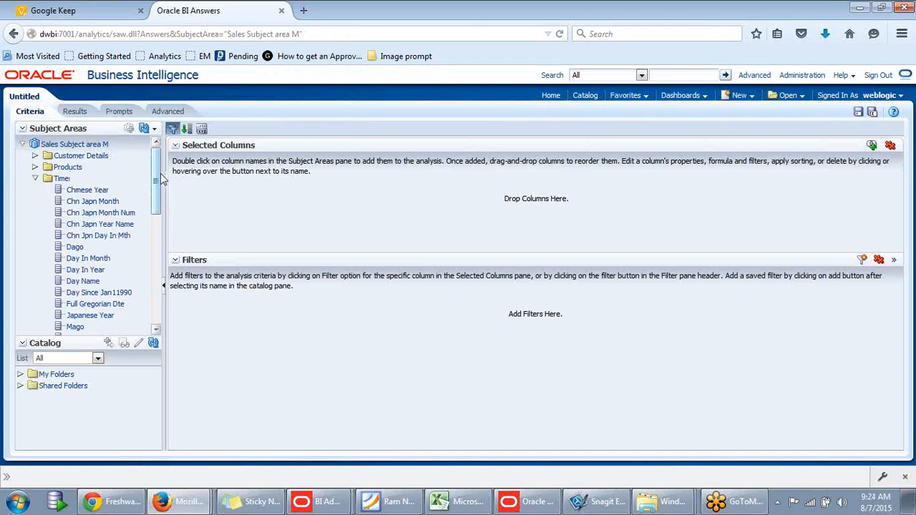
{"action": "left_click_drag", "start_coordinate": [160, 175], "coordinate": [156, 286]}
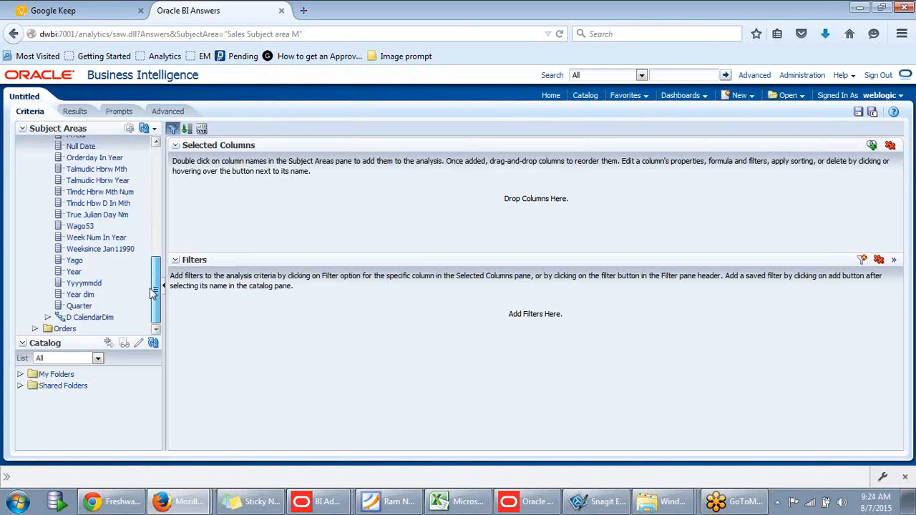
{"action": "double_click", "coordinate": [74, 275]}
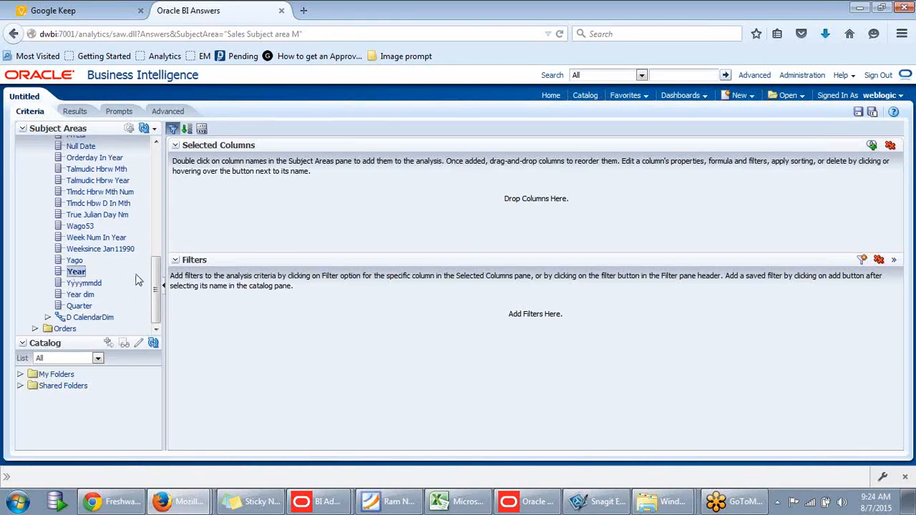
{"action": "left_click_drag", "start_coordinate": [156, 283], "coordinate": [155, 147]}
{"action": "left_click", "coordinate": [35, 178]}
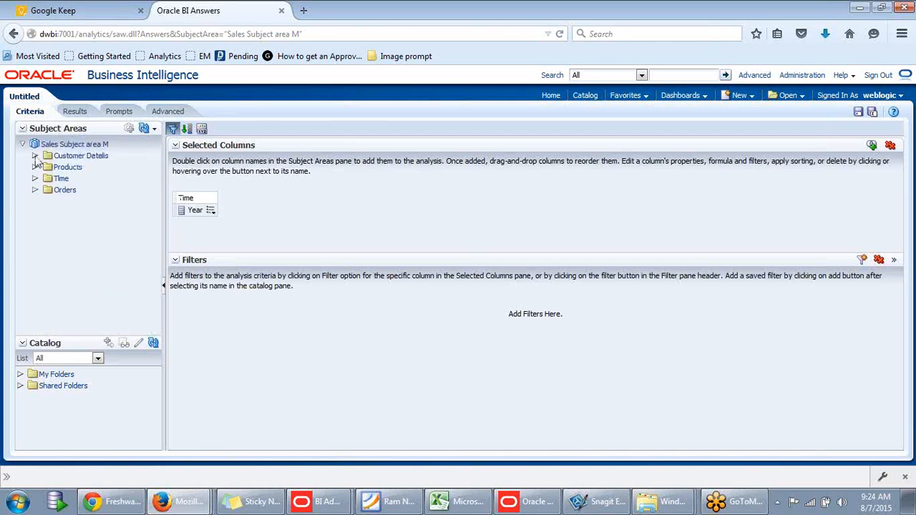
{"action": "left_click", "coordinate": [35, 155]}
{"action": "left_click_drag", "start_coordinate": [158, 198], "coordinate": [158, 244]}
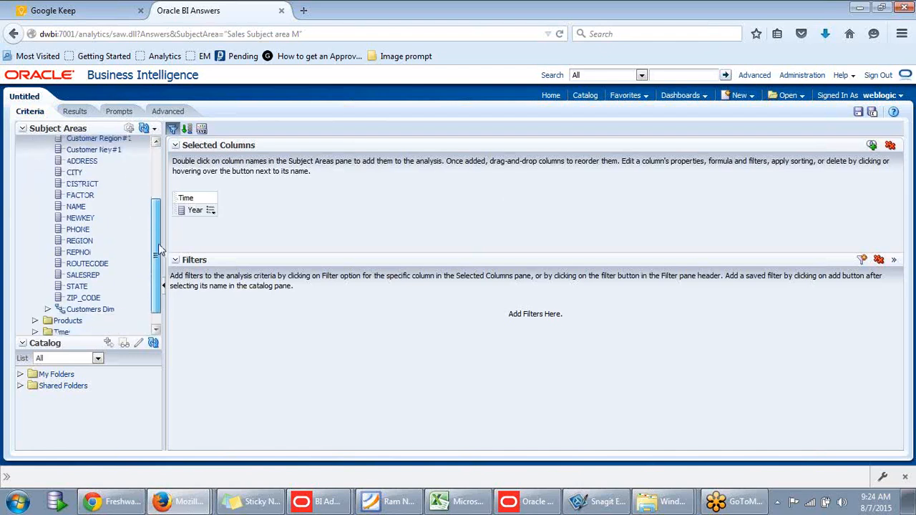
{"action": "left_click", "coordinate": [85, 241]}
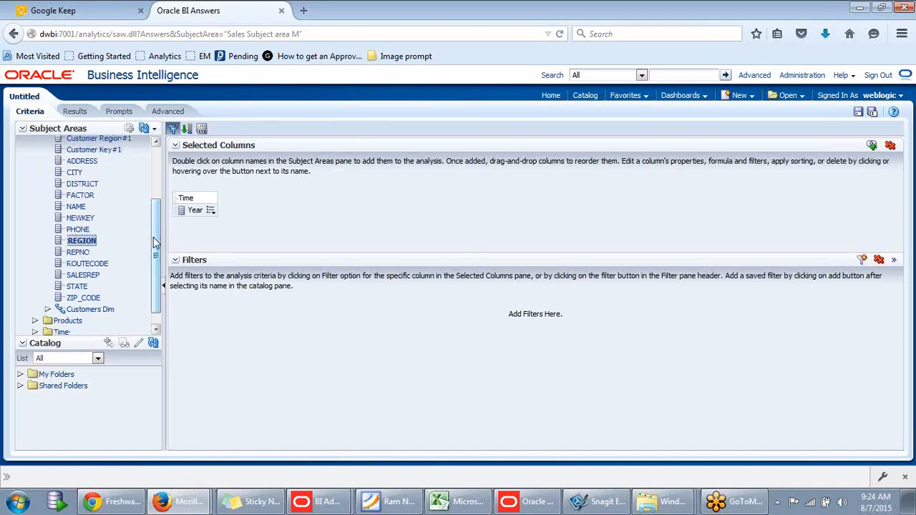
{"action": "left_click", "coordinate": [34, 155]}
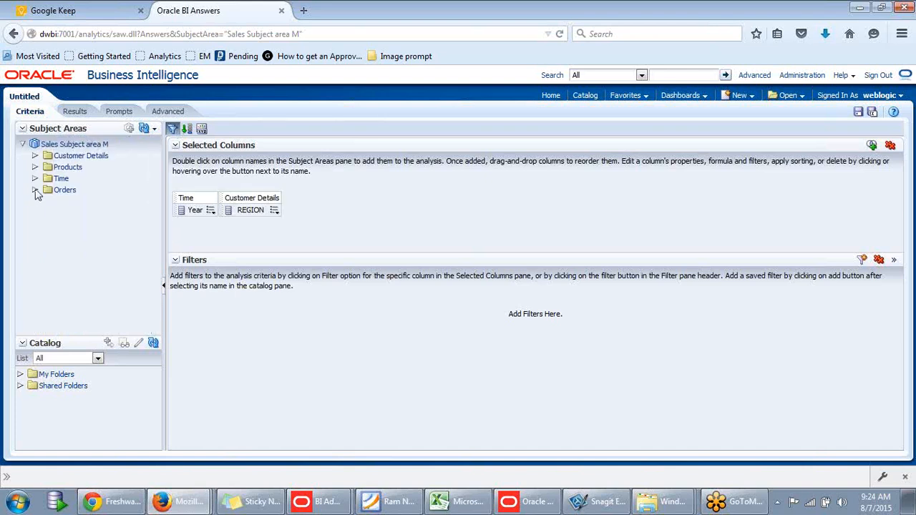
- Add the Dollars measure from the Orders measures and show the analysis results
{"action": "left_click", "coordinate": [34, 190]}
{"action": "left_click", "coordinate": [48, 201]}
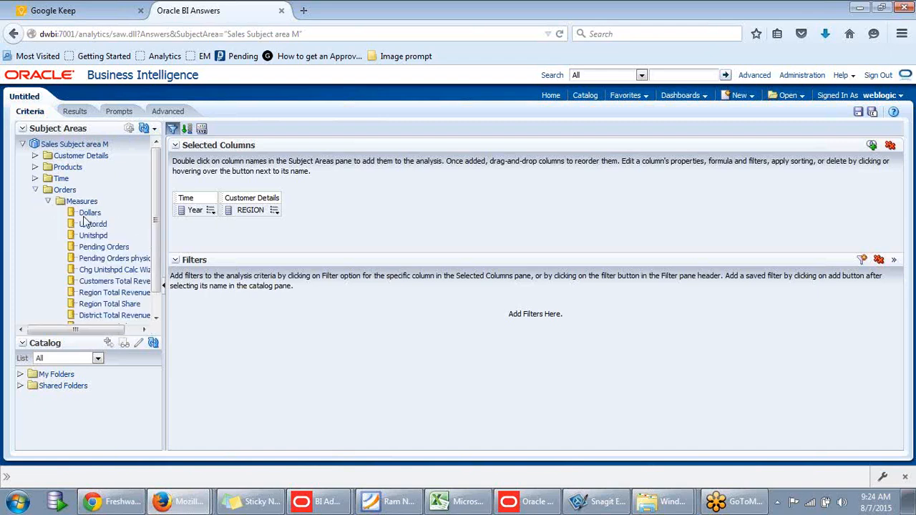
{"action": "double_click", "coordinate": [89, 214]}
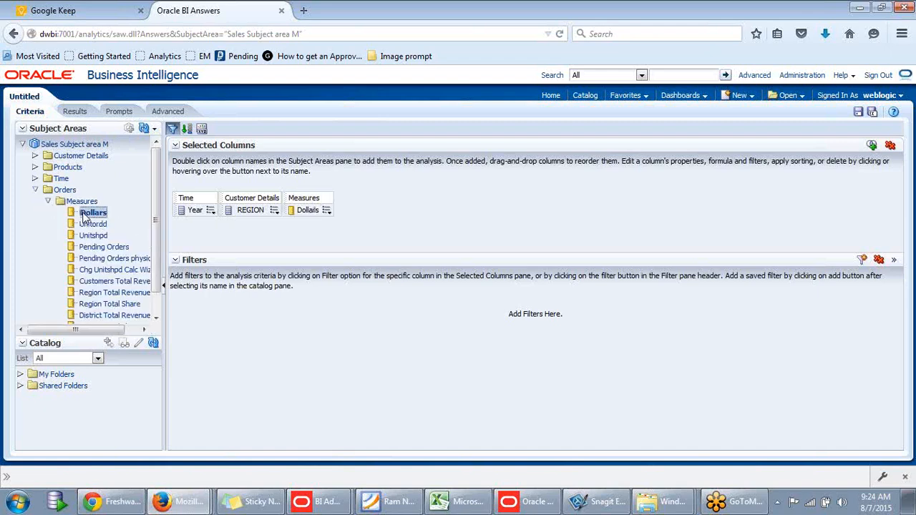
{"action": "left_click", "coordinate": [75, 112]}
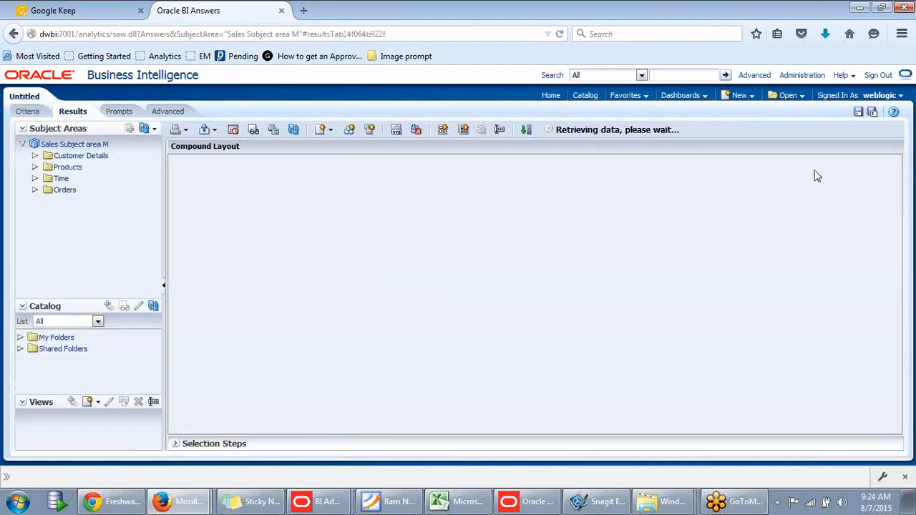
- Save the analysis as "DBR 2 Year Region Dollars" in the same shared folder, adapting the name of the DBR1 report
{"action": "left_click", "coordinate": [859, 114]}
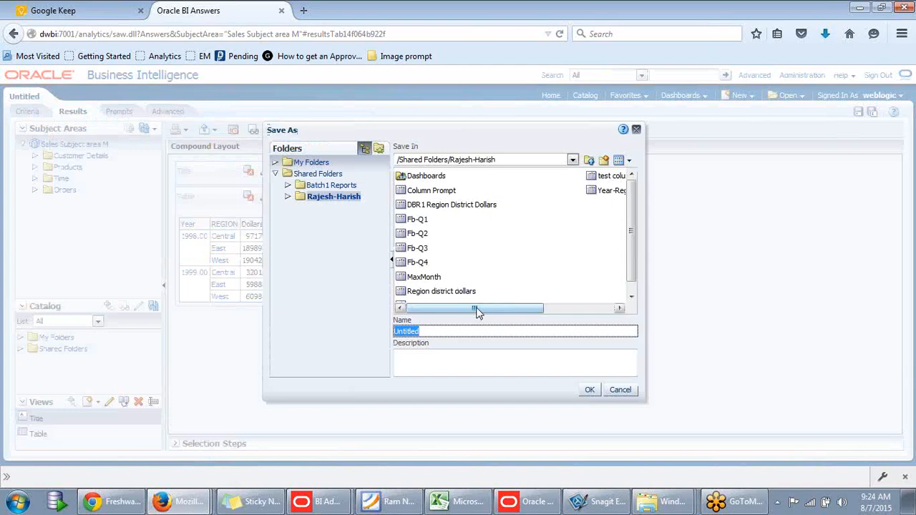
{"action": "mouse_move", "coordinate": [476, 311]}
{"action": "left_mouse_down"}
{"action": "mouse_move", "coordinate": [512, 307]}
{"action": "mouse_move", "coordinate": [476, 309]}
{"action": "left_mouse_up"}
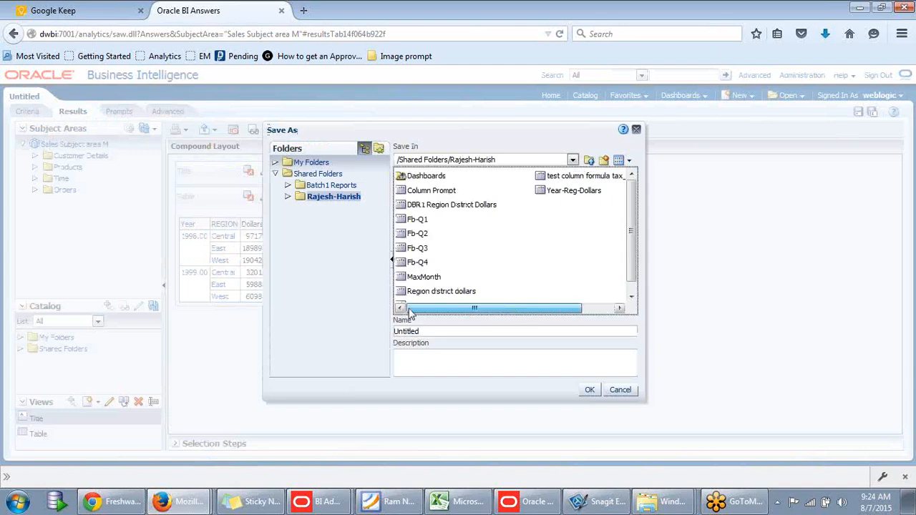
{"action": "left_click", "coordinate": [445, 206]}
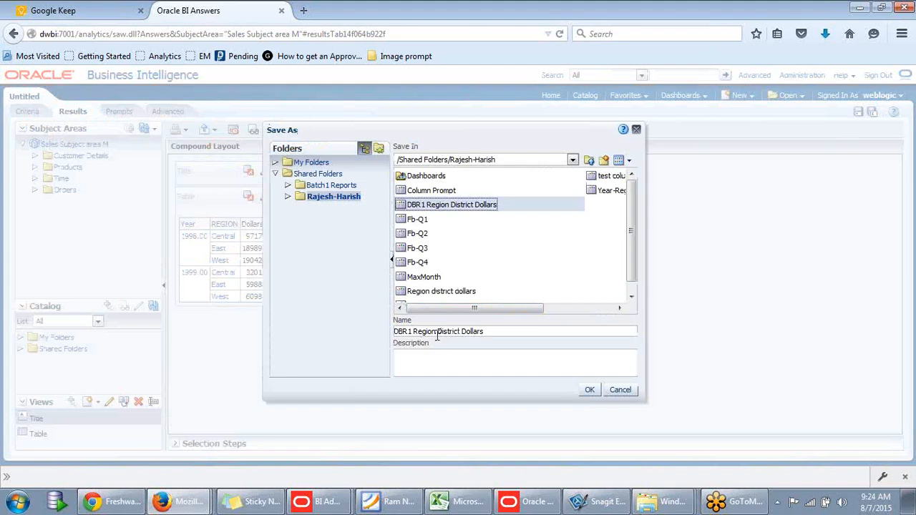
{"action": "left_click_drag", "start_coordinate": [439, 331], "coordinate": [462, 332]}
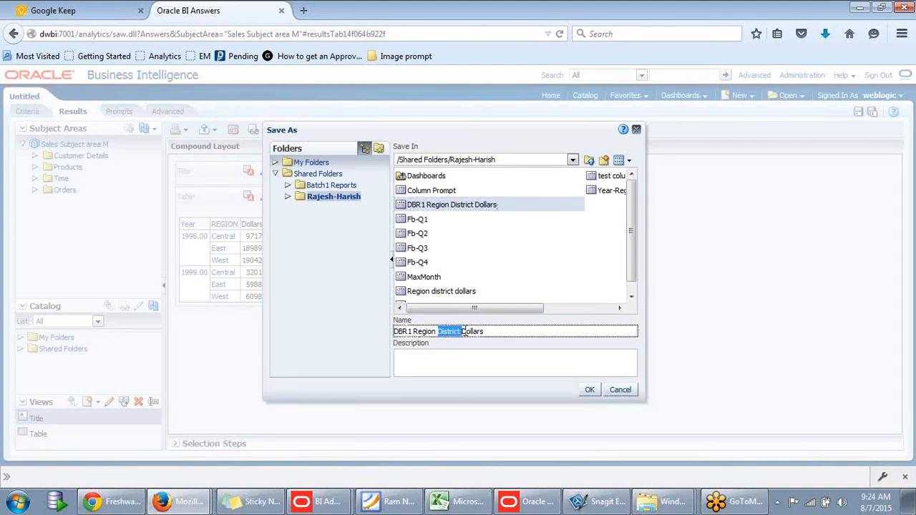
{"action": "key", "text": "BackSpace"}
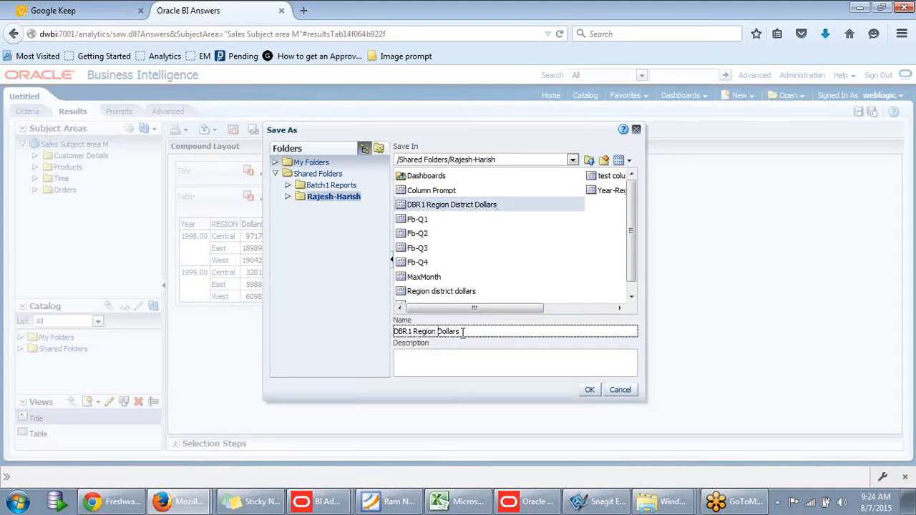
{"action": "left_click", "coordinate": [415, 331]}
{"action": "type", "text": "Year"}
{"action": "left_click", "coordinate": [412, 331]}
{"action": "key", "text": "BackSpace"}
{"action": "type", "text": "2"}
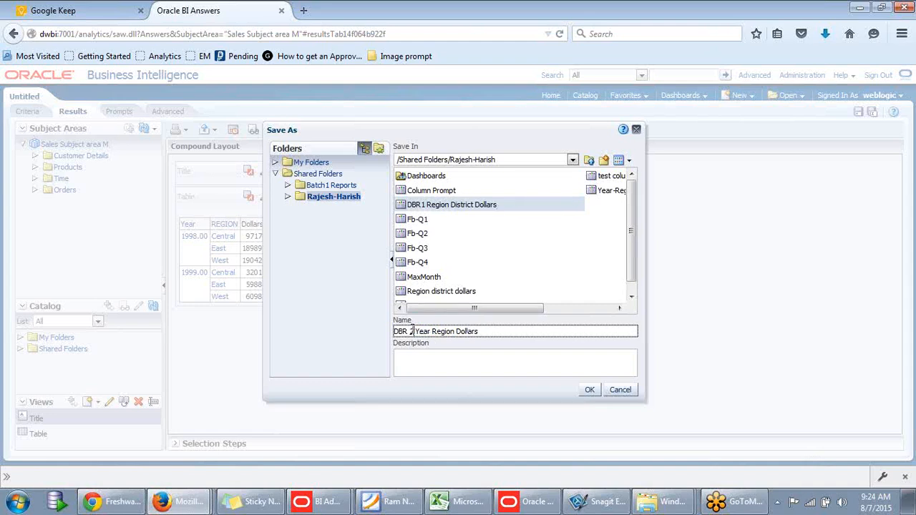
{"action": "left_click", "coordinate": [589, 390]}
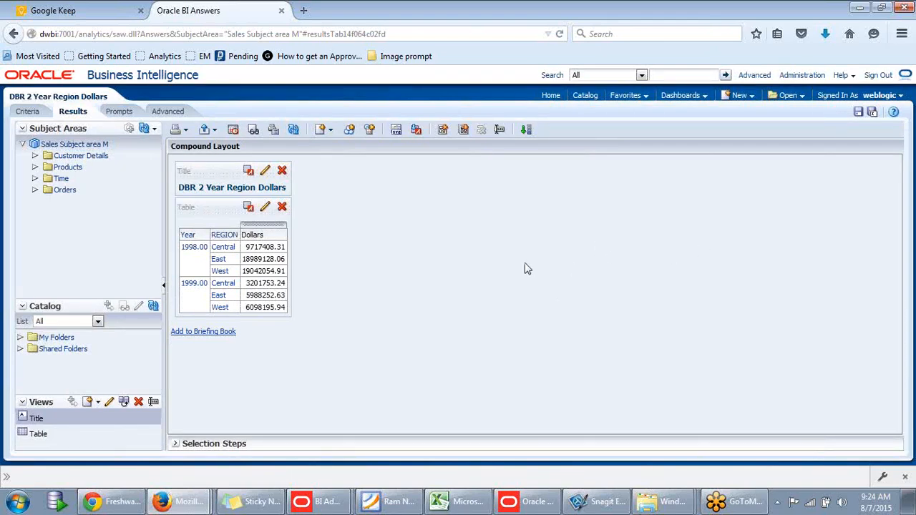
- Create another new analysis based on the subject area "Sales Subject area M"
{"action": "key", "text": "alt+Tab"}
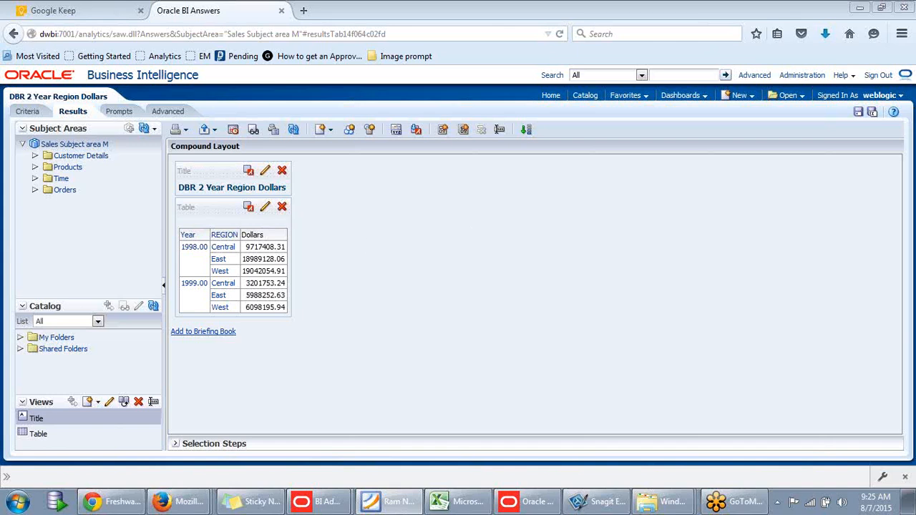
{"action": "left_click", "coordinate": [755, 100]}
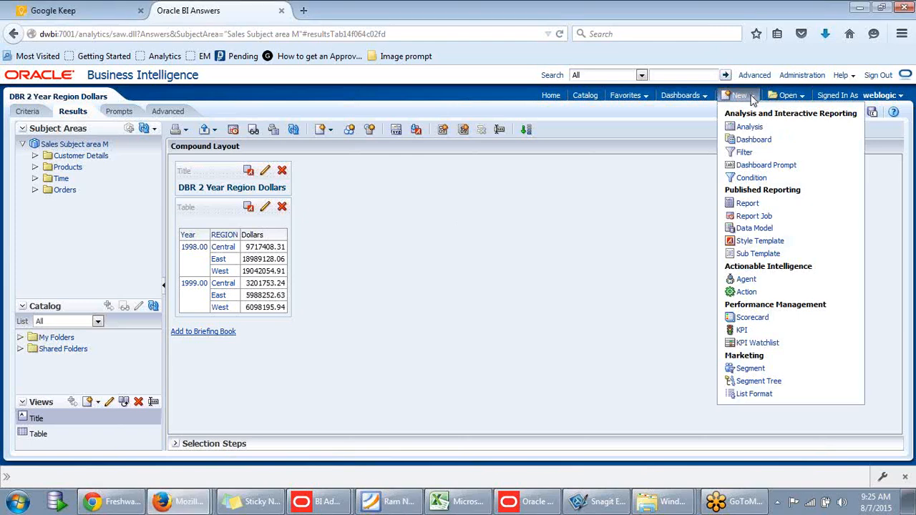
{"action": "left_click", "coordinate": [751, 125]}
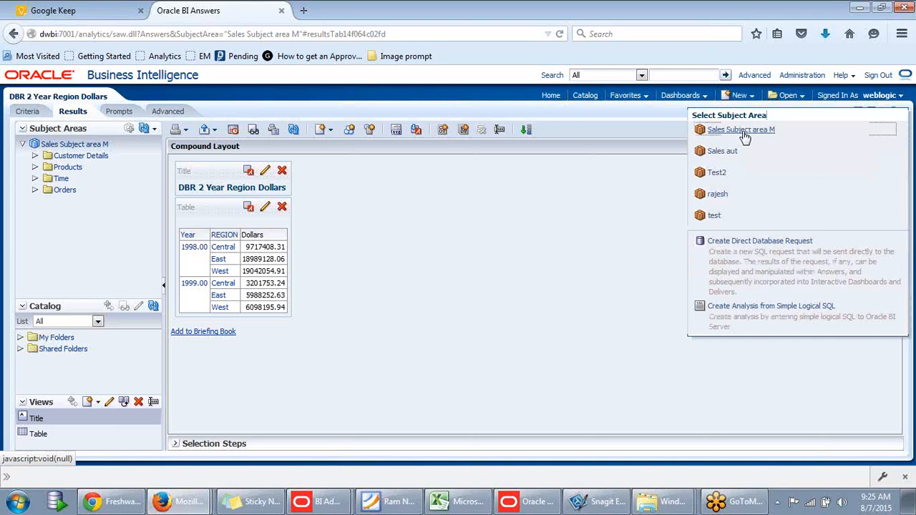
{"action": "left_click", "coordinate": [743, 131]}
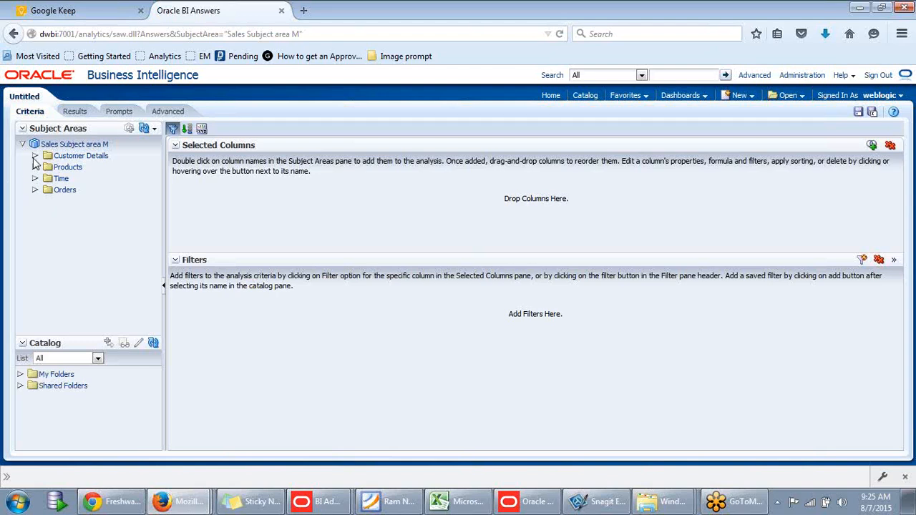
- Add the REGION column from Customer Details and the ITEMTYPE column from Products to the analysis
{"action": "left_click", "coordinate": [35, 157]}
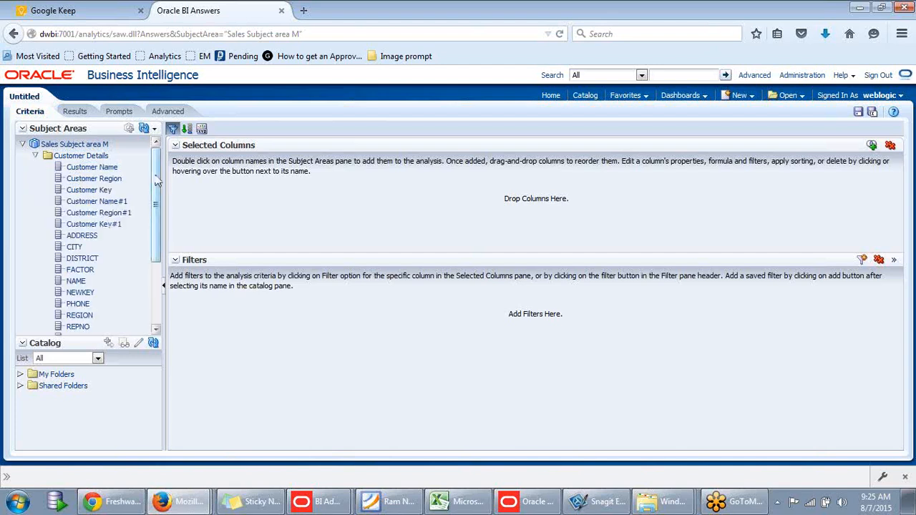
{"action": "scroll", "coordinate": [160, 185], "scroll_direction": "down", "scroll_amount": 1}
{"action": "left_click_drag", "start_coordinate": [160, 185], "coordinate": [164, 235]}
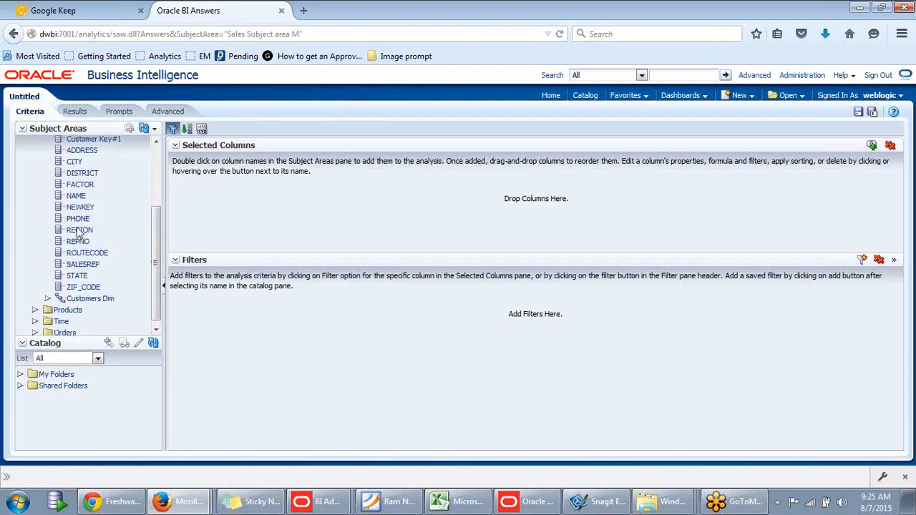
{"action": "left_click", "coordinate": [35, 310]}
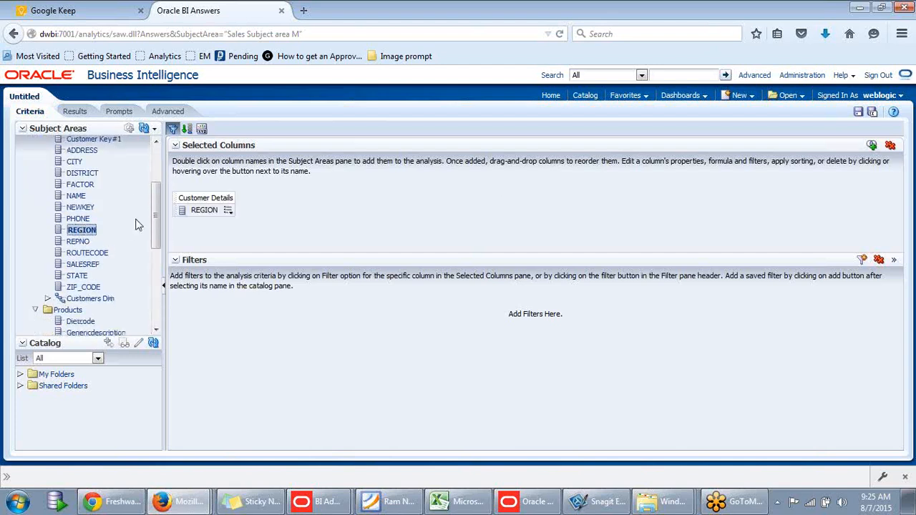
{"action": "left_click_drag", "start_coordinate": [156, 226], "coordinate": [148, 292]}
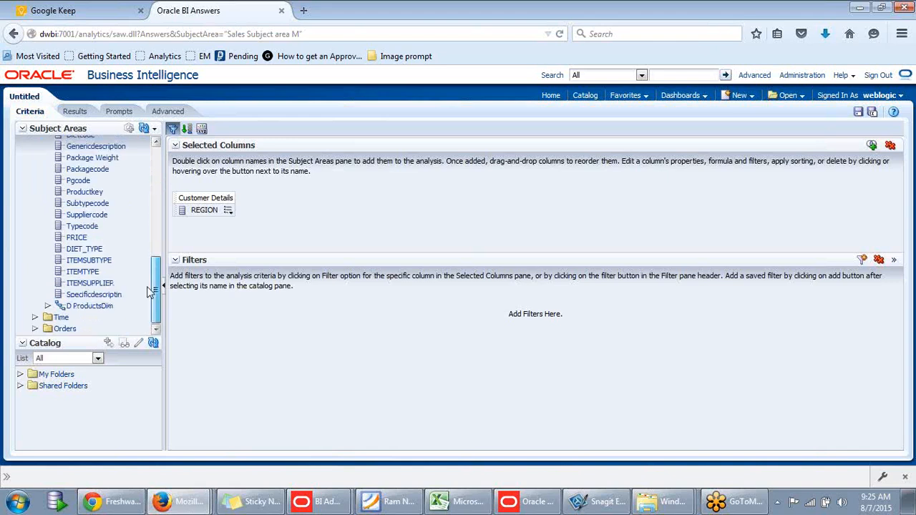
{"action": "double_click", "coordinate": [86, 273]}
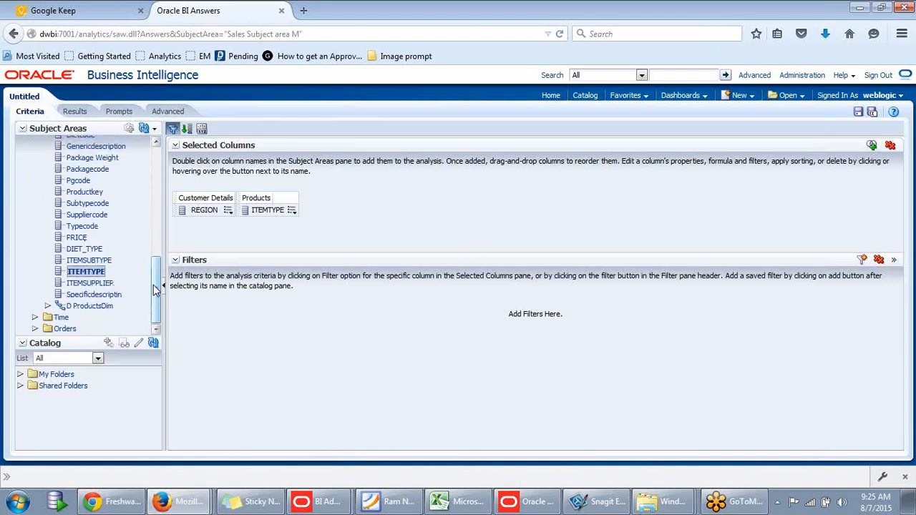
- Collapse the other subject area folders and add the Dollars measure from the Orders measures to the analysis
{"action": "left_click", "coordinate": [35, 318]}
{"action": "scroll", "coordinate": [156, 265], "scroll_direction": "down", "scroll_amount": 3}
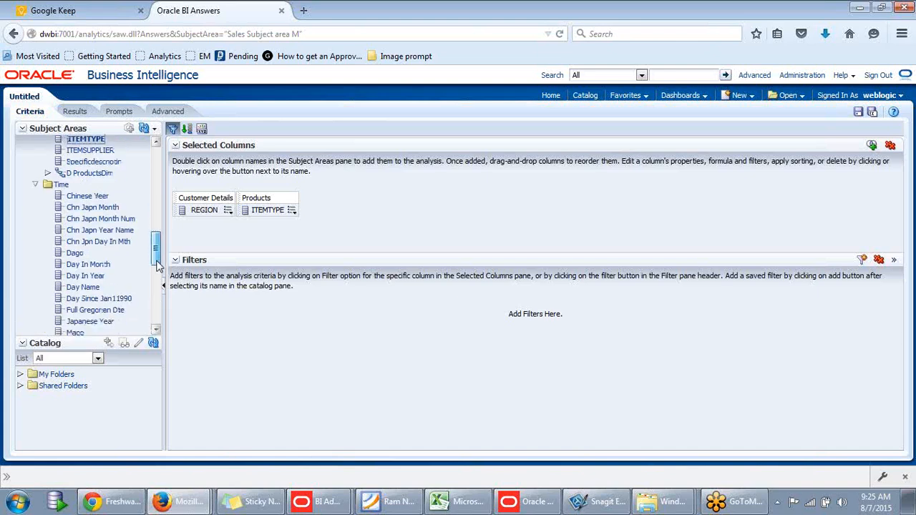
{"action": "left_click_drag", "start_coordinate": [156, 264], "coordinate": [130, 173]}
{"action": "left_click", "coordinate": [35, 155]}
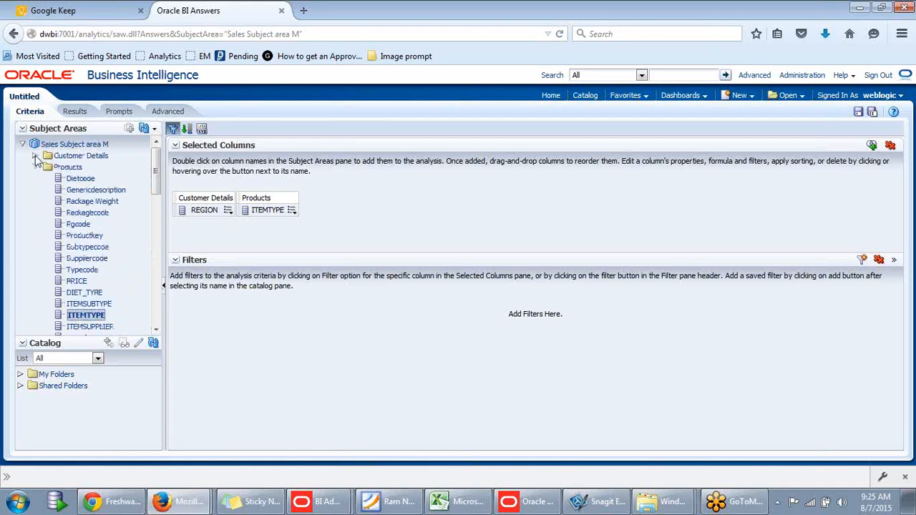
{"action": "left_click", "coordinate": [35, 167]}
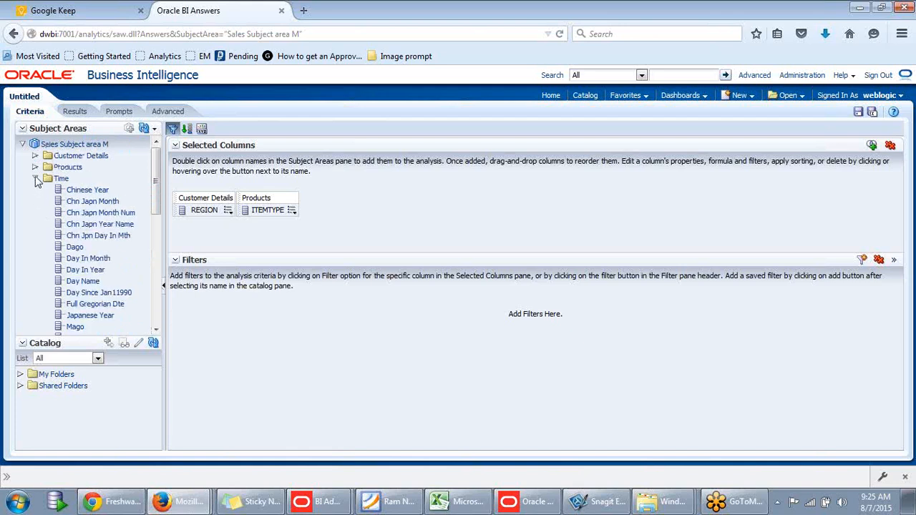
{"action": "left_click", "coordinate": [35, 178]}
{"action": "left_click", "coordinate": [35, 190]}
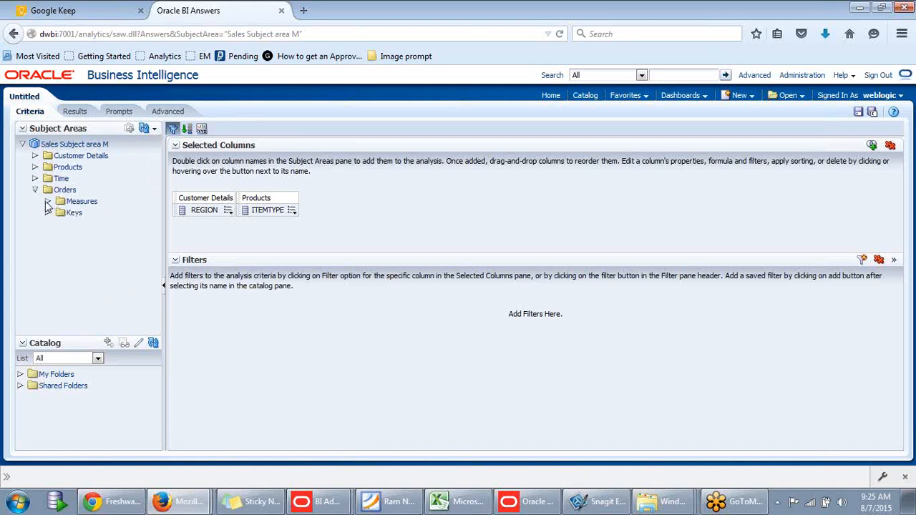
{"action": "left_click", "coordinate": [47, 203]}
{"action": "double_click", "coordinate": [93, 212]}
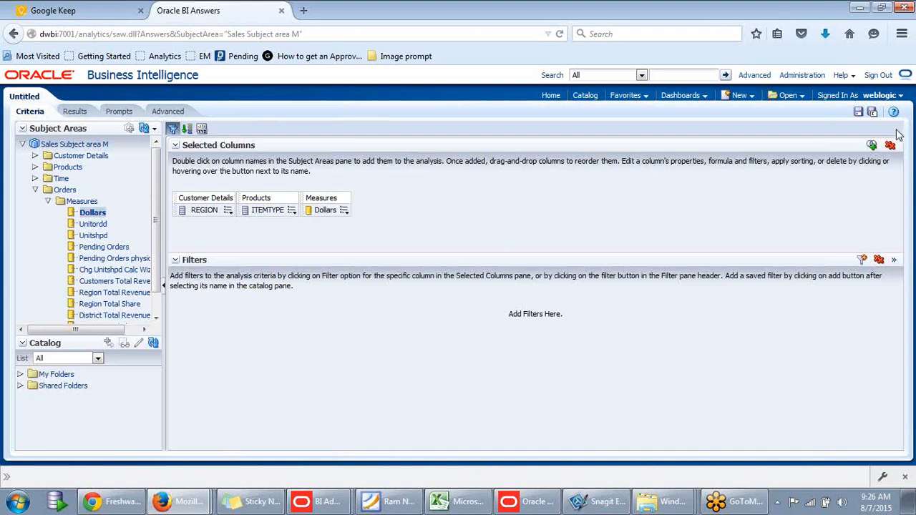
- Save the analysis as "DBR 3 Region Itemtype Dollars" in the same shared folder, adapting the name of the DBR1 report
{"action": "left_click", "coordinate": [858, 112]}
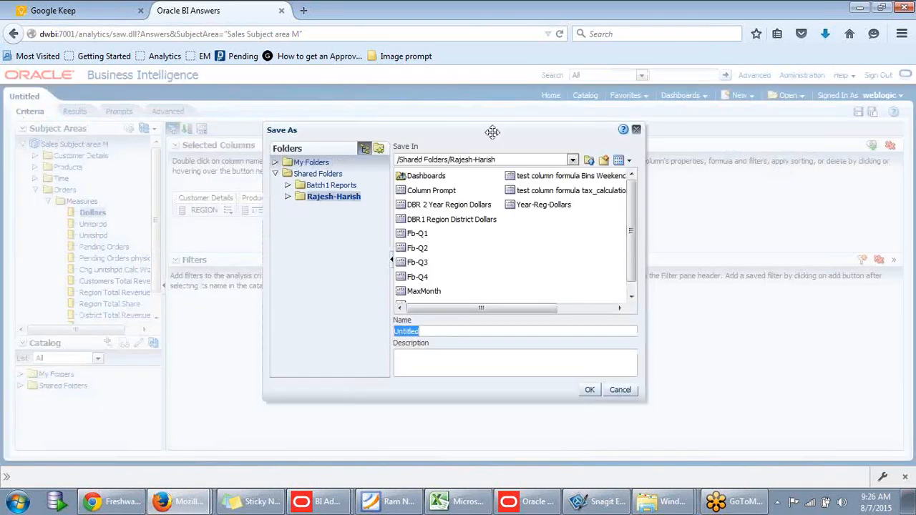
{"action": "left_click", "coordinate": [500, 136]}
{"action": "left_click", "coordinate": [439, 219]}
{"action": "left_click", "coordinate": [412, 332]}
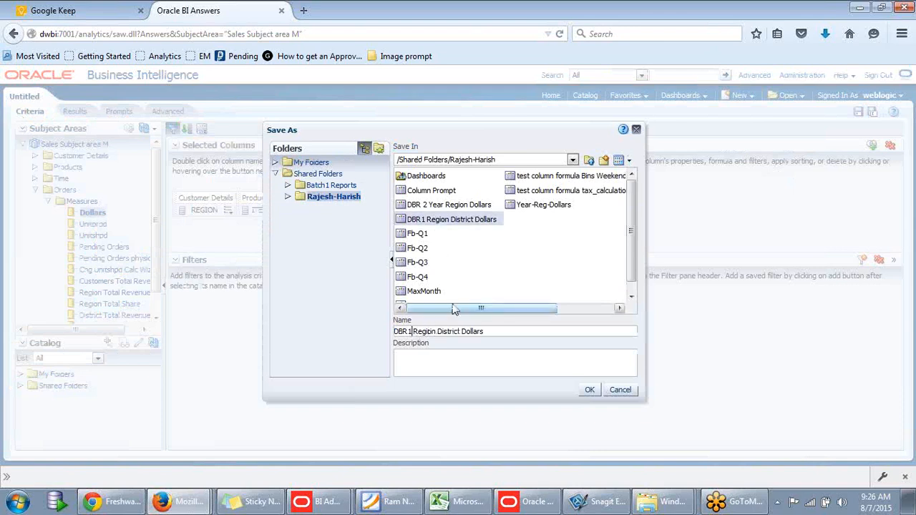
{"action": "key", "text": "BackSpace"}
{"action": "key", "text": "BackSpace"}
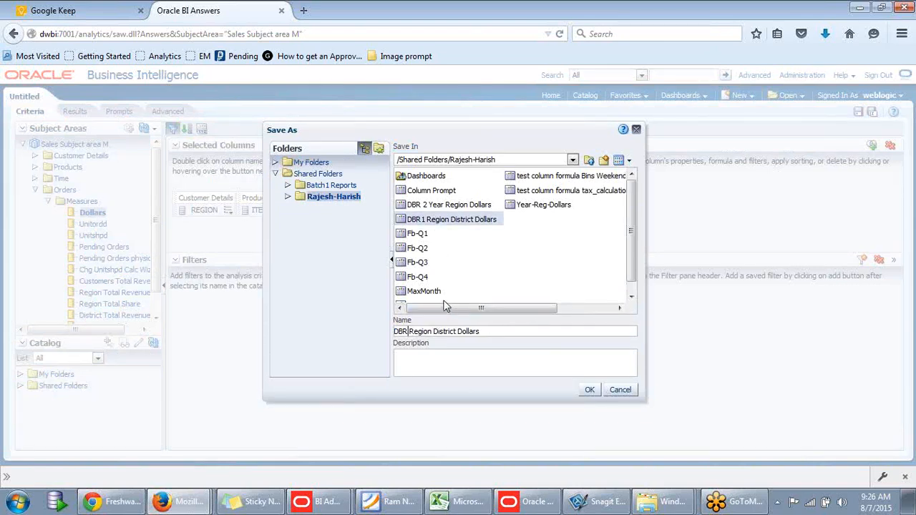
{"action": "type", "text": "S"}
{"action": "left_click_drag", "start_coordinate": [531, 128], "coordinate": [532, 126]}
{"action": "left_click_drag", "start_coordinate": [765, 139], "coordinate": [745, 140]}
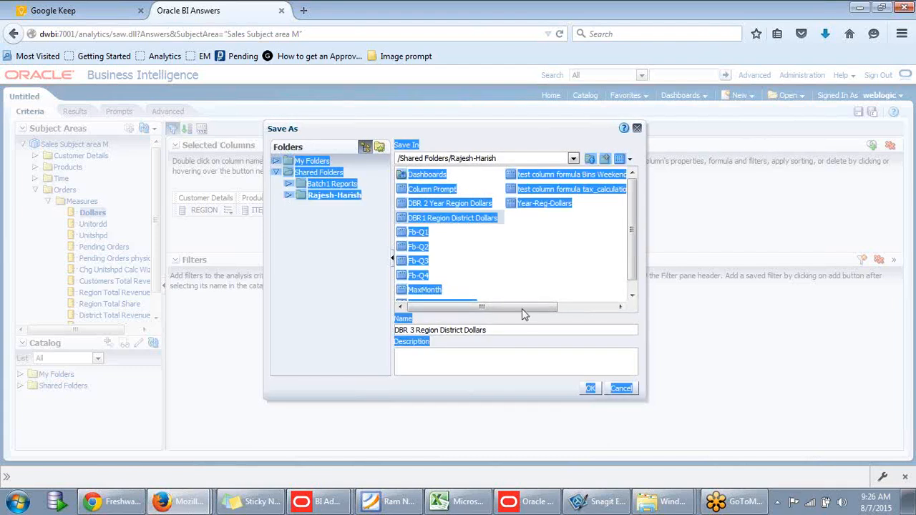
{"action": "left_click", "coordinate": [485, 344]}
{"action": "left_click_drag", "start_coordinate": [441, 331], "coordinate": [463, 331]}
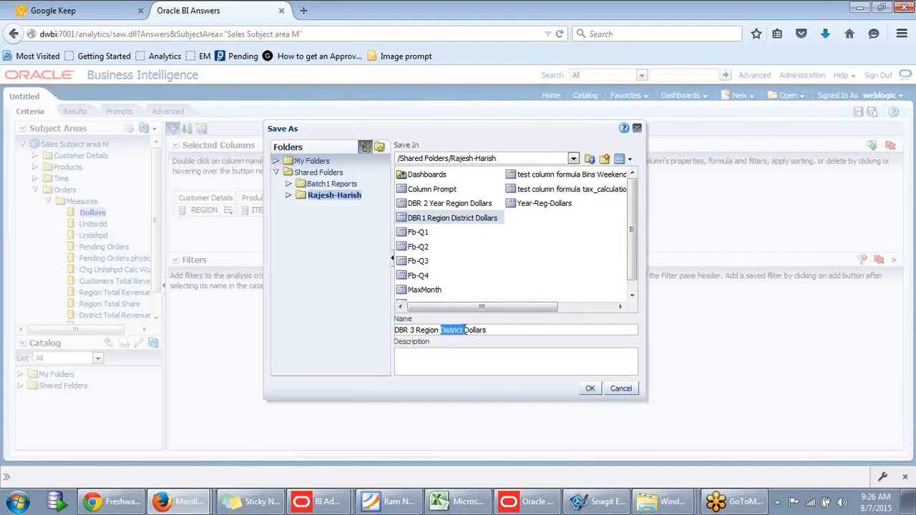
{"action": "key", "text": "BackSpace"}
{"action": "type", "text": "Itemtype"}
{"action": "left_click", "coordinate": [589, 389]}
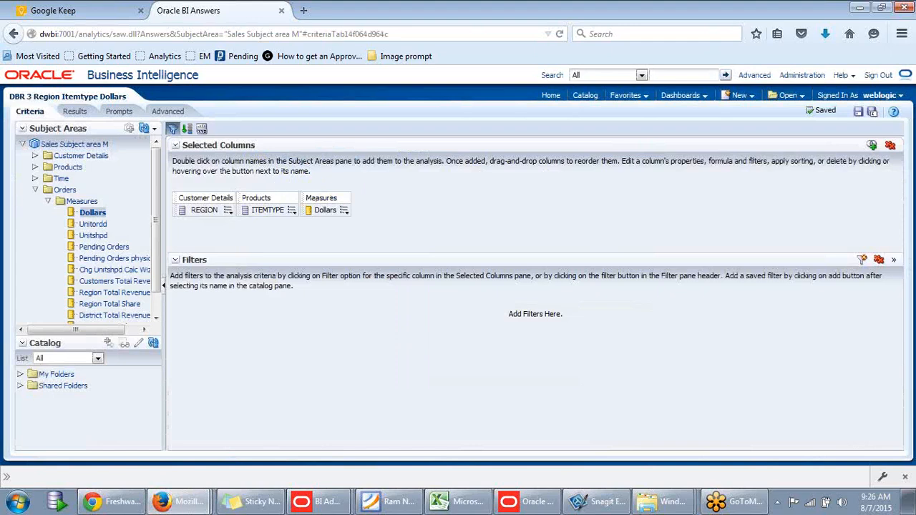
- Display the results of the DBR 3 analysis and look through its compound layout
{"action": "left_click", "coordinate": [74, 113]}
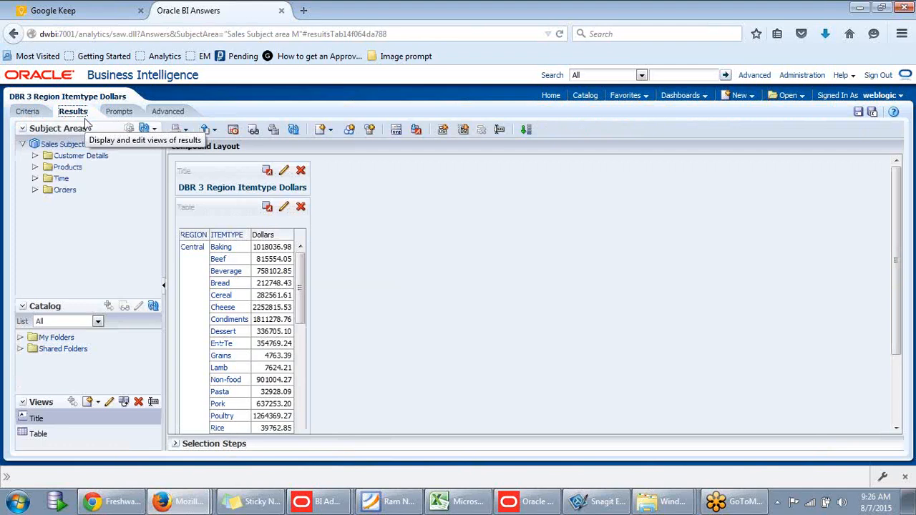
{"action": "left_click", "coordinate": [28, 111]}
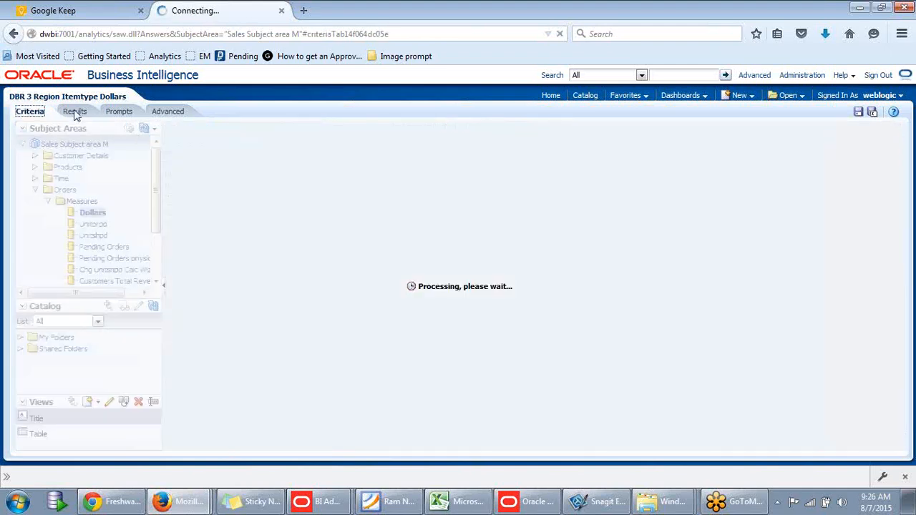
{"action": "left_click", "coordinate": [75, 113]}
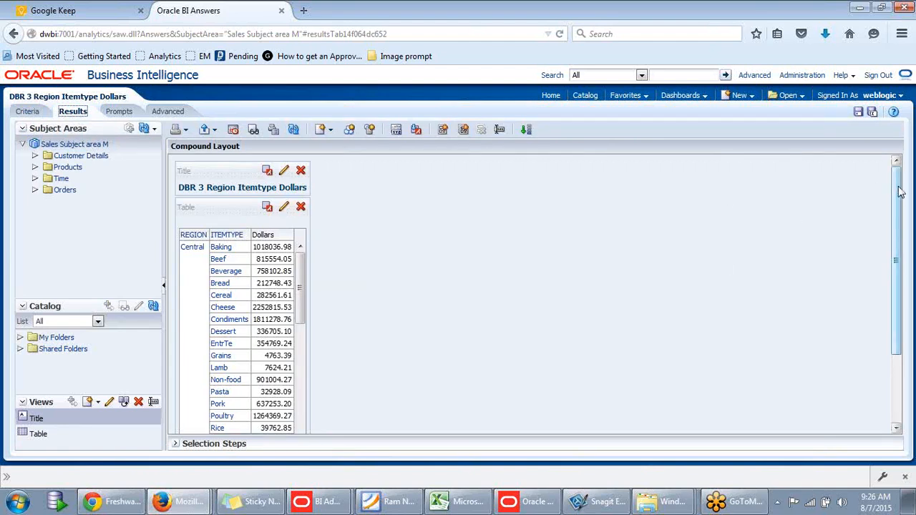
{"action": "left_click_drag", "start_coordinate": [899, 188], "coordinate": [907, 170]}
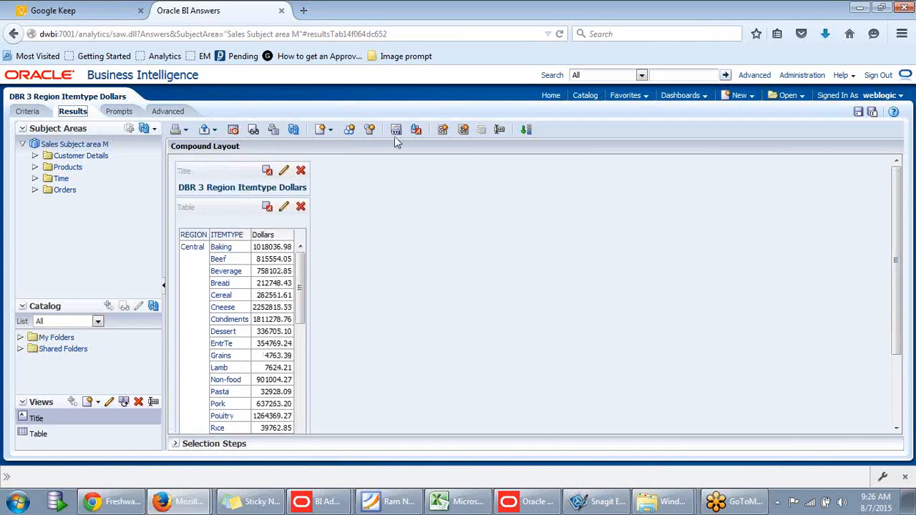
- Add a bar graph with the recommended subtype to the compound layout of the DBR 3 analysis
{"action": "left_click", "coordinate": [328, 131]}
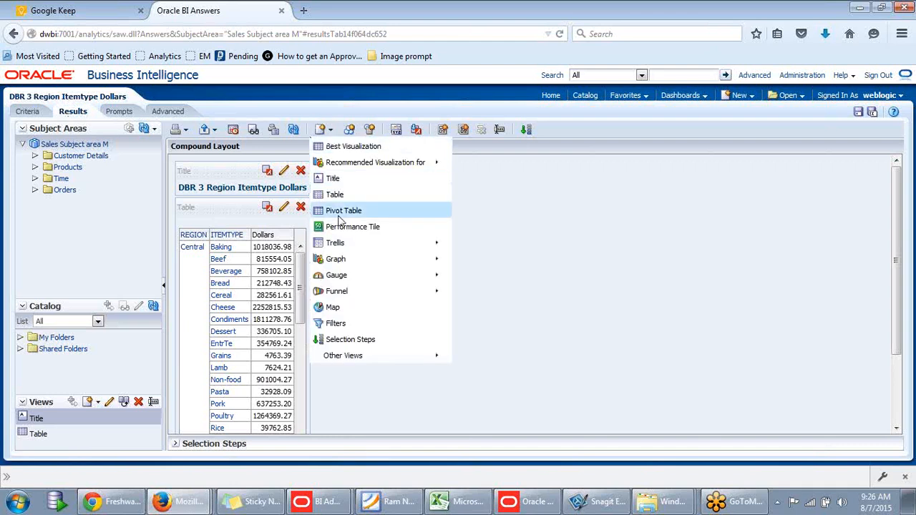
{"action": "mouse_move", "coordinate": [340, 260]}
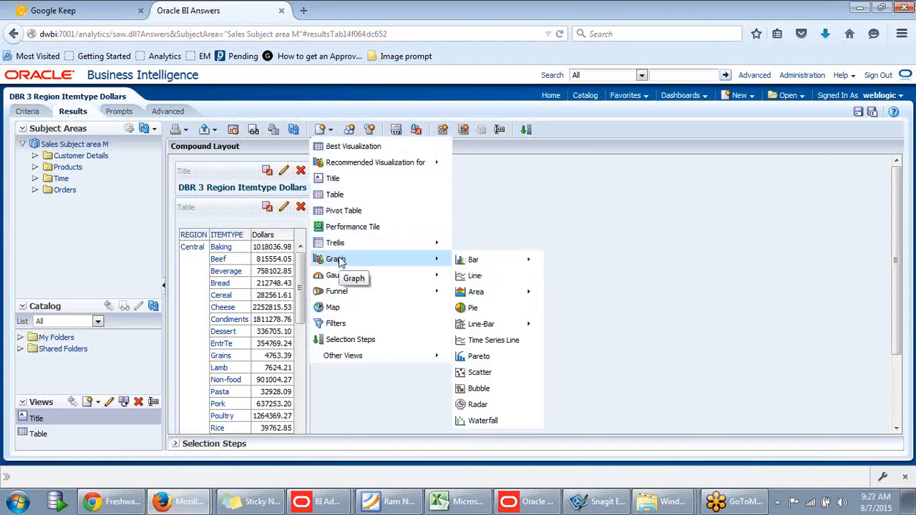
{"action": "mouse_move", "coordinate": [459, 264]}
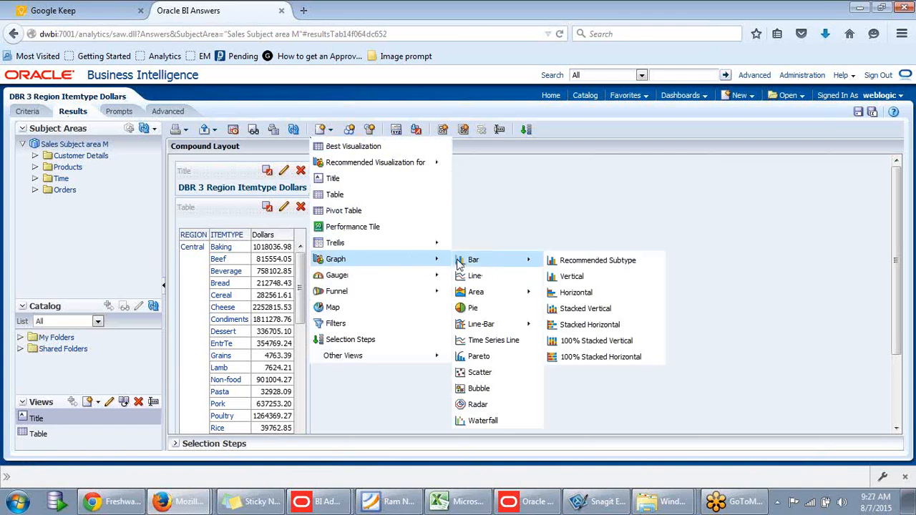
{"action": "left_click", "coordinate": [574, 263]}
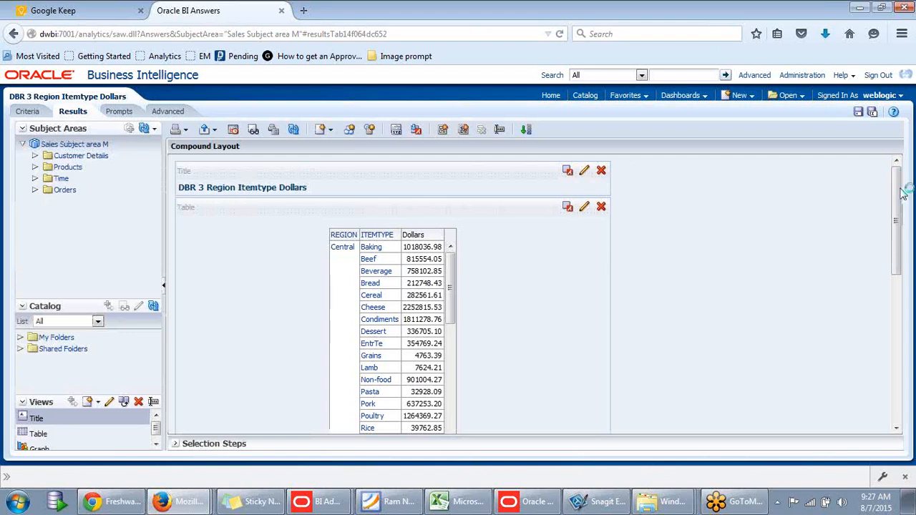
{"action": "left_click_drag", "start_coordinate": [906, 185], "coordinate": [906, 355]}
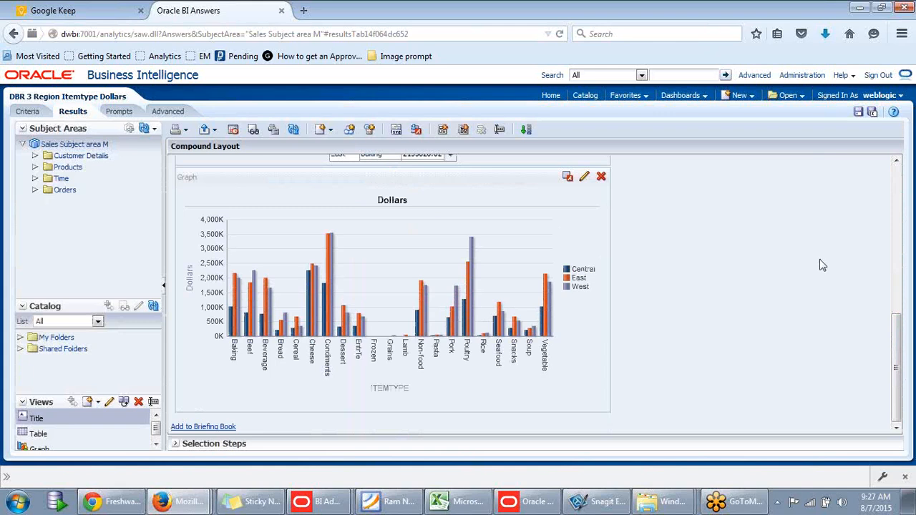
- Review the results table and the bar graph, and save the DBR 3 analysis again with the added graph
{"action": "scroll", "coordinate": [445, 313], "scroll_direction": "up", "scroll_amount": 3}
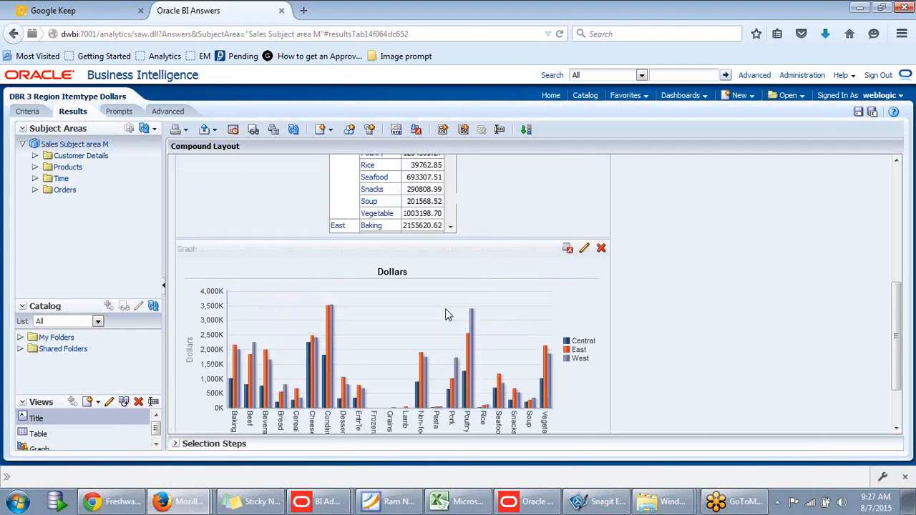
{"action": "scroll", "coordinate": [443, 312], "scroll_direction": "down", "scroll_amount": 3}
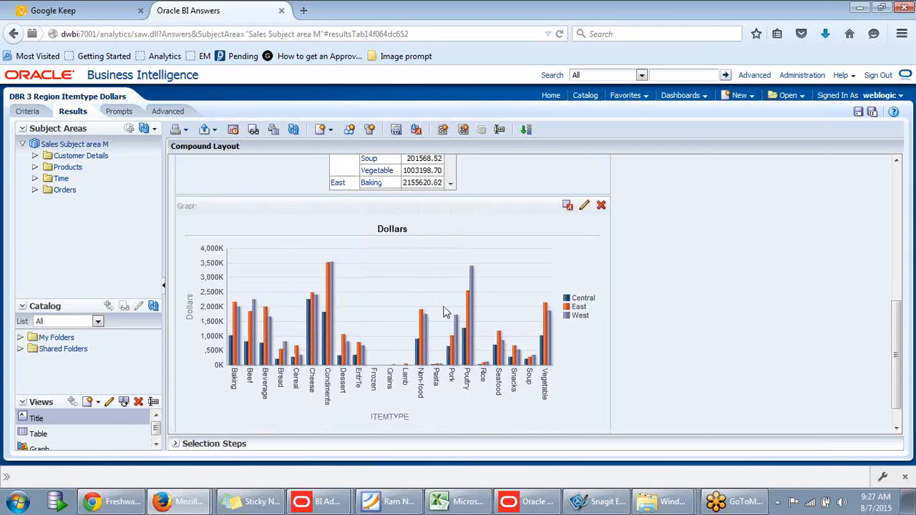
{"action": "scroll", "coordinate": [444, 312], "scroll_direction": "up", "scroll_amount": 6}
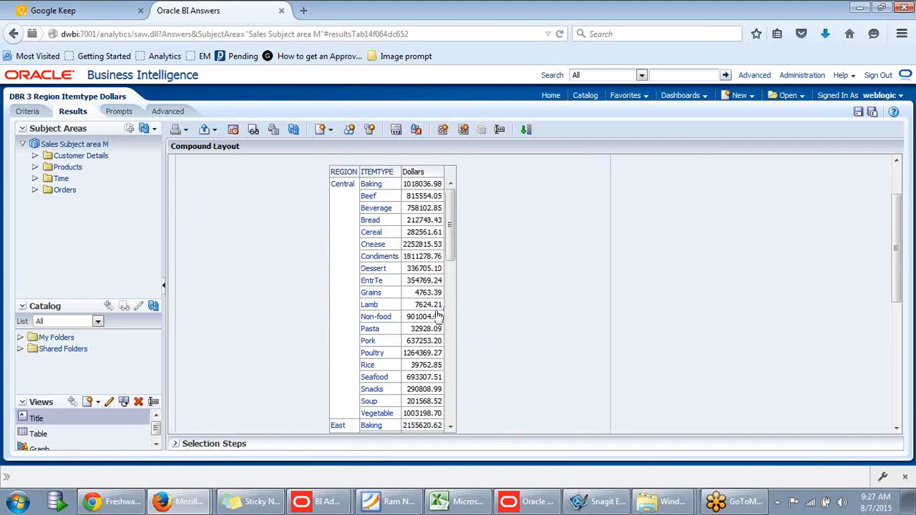
{"action": "left_click_drag", "start_coordinate": [896, 230], "coordinate": [898, 169]}
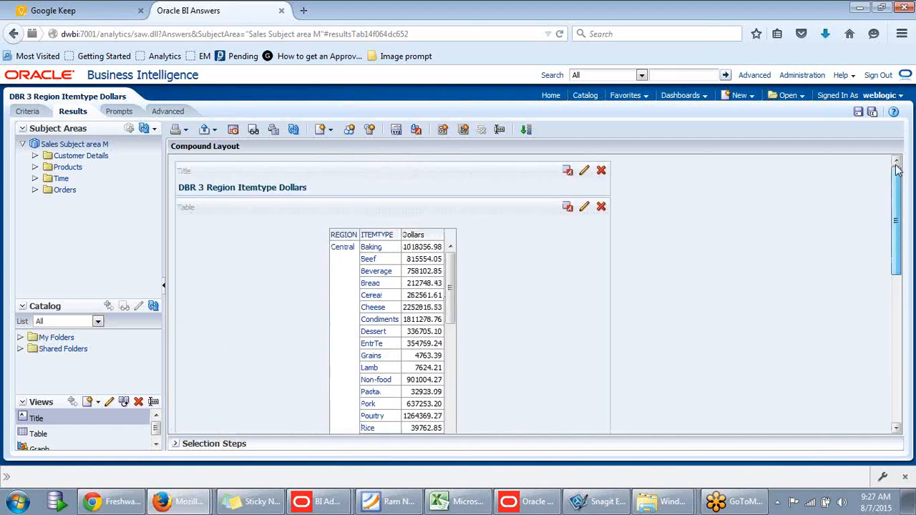
{"action": "left_click", "coordinate": [858, 111]}
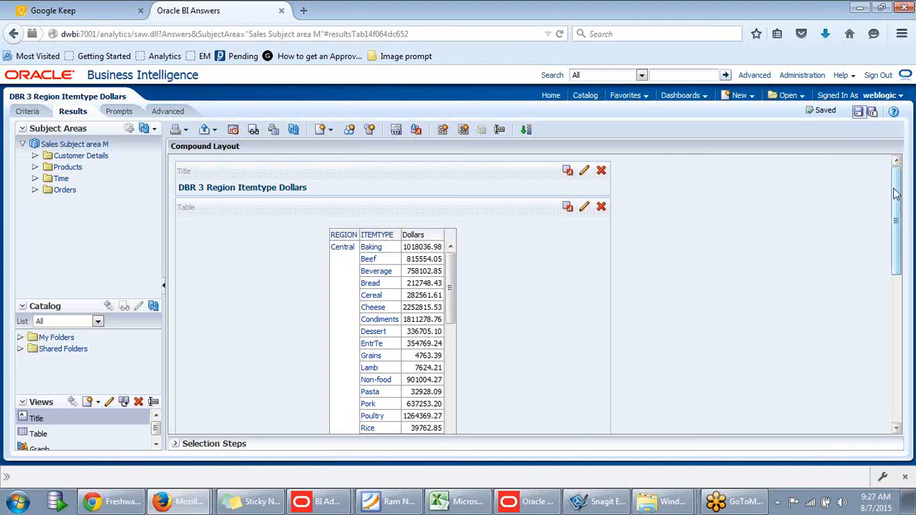
{"action": "left_click_drag", "start_coordinate": [897, 194], "coordinate": [903, 373]}
{"action": "left_click_drag", "start_coordinate": [908, 300], "coordinate": [895, 186]}
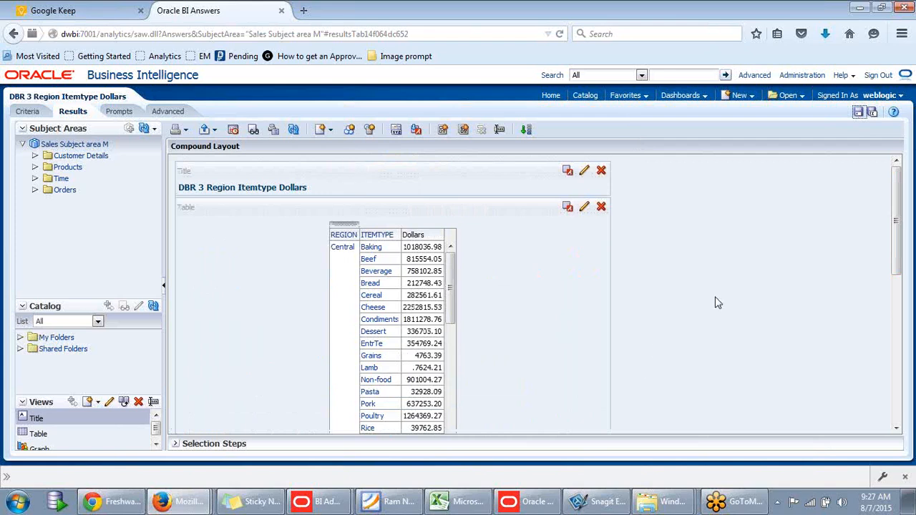
- Open the shared DWBI Practice1 dashboard and put it into edit mode
{"action": "left_click", "coordinate": [693, 97]}
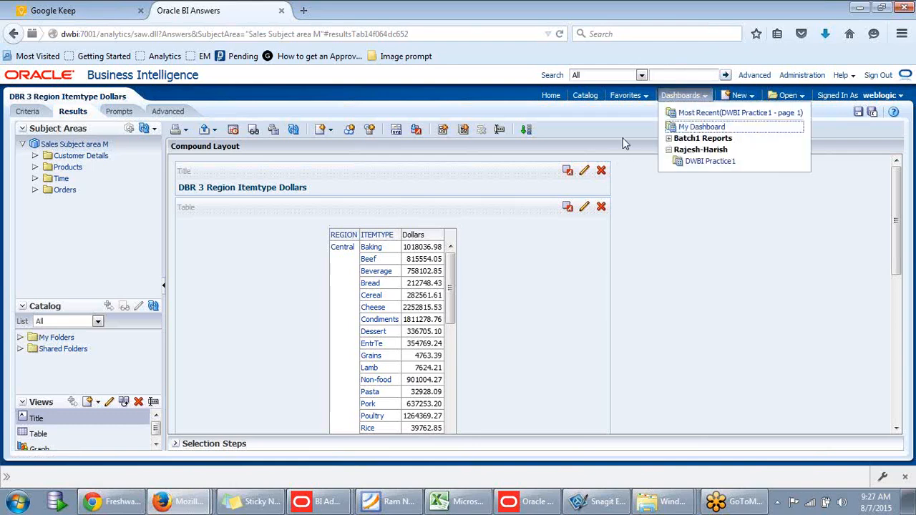
{"action": "left_click", "coordinate": [703, 165]}
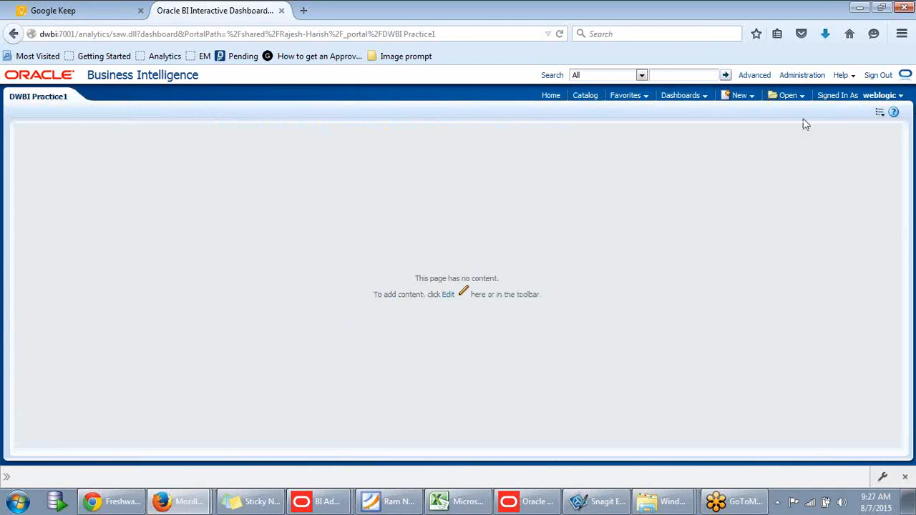
{"action": "left_click", "coordinate": [881, 114]}
{"action": "left_click", "coordinate": [880, 113]}
{"action": "left_click", "coordinate": [835, 132]}
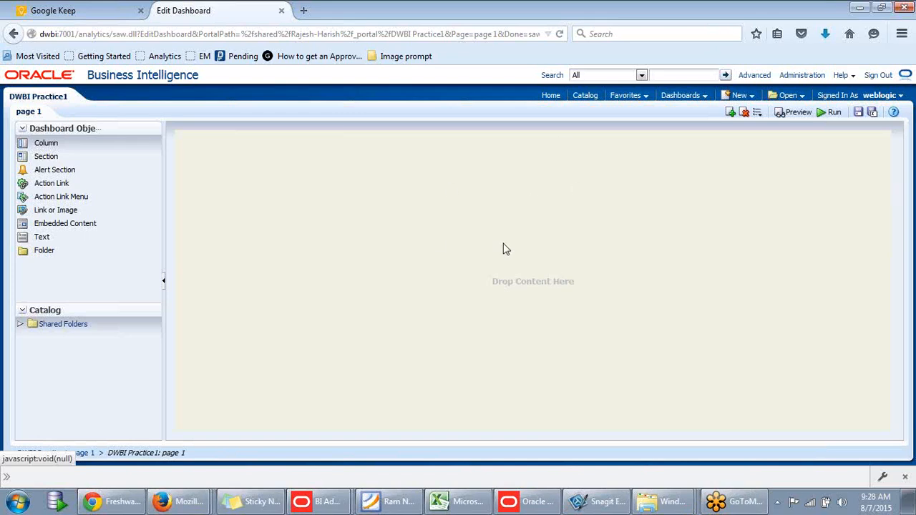
- Add a section to the empty page 1 of the dashboard and expand the Shared Folders of the catalog
{"action": "right_click", "coordinate": [404, 178]}
{"action": "left_click", "coordinate": [349, 172]}
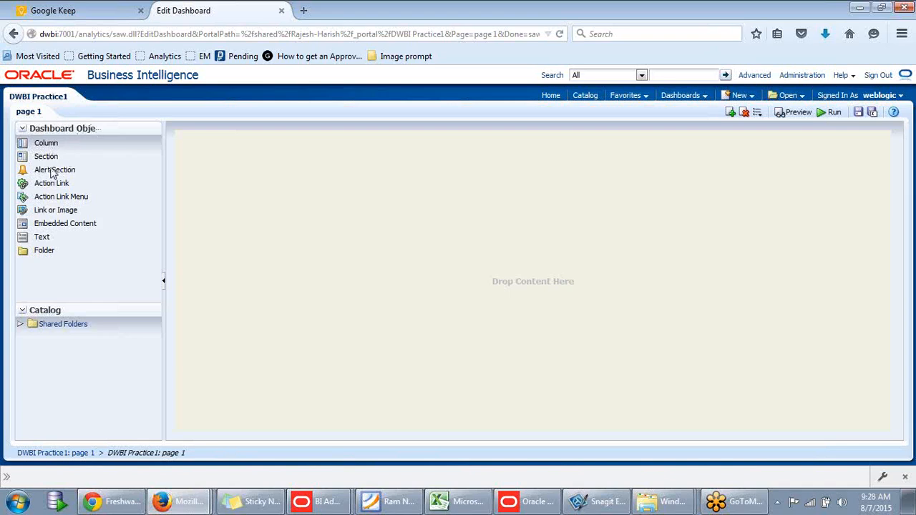
{"action": "left_click", "coordinate": [20, 324]}
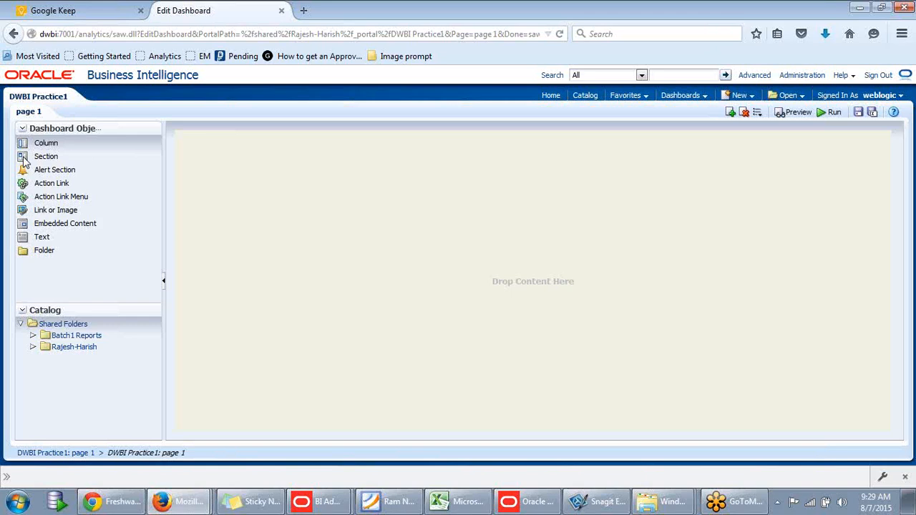
{"action": "left_click_drag", "start_coordinate": [22, 161], "coordinate": [372, 192]}
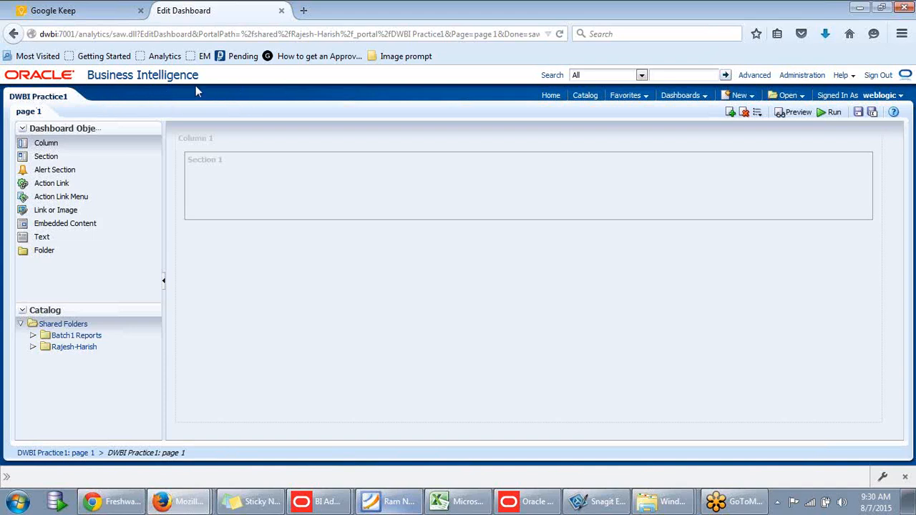
- Add a dashboard page named "Sales Rep" and save the unsaved changes
{"action": "left_click", "coordinate": [729, 115]}
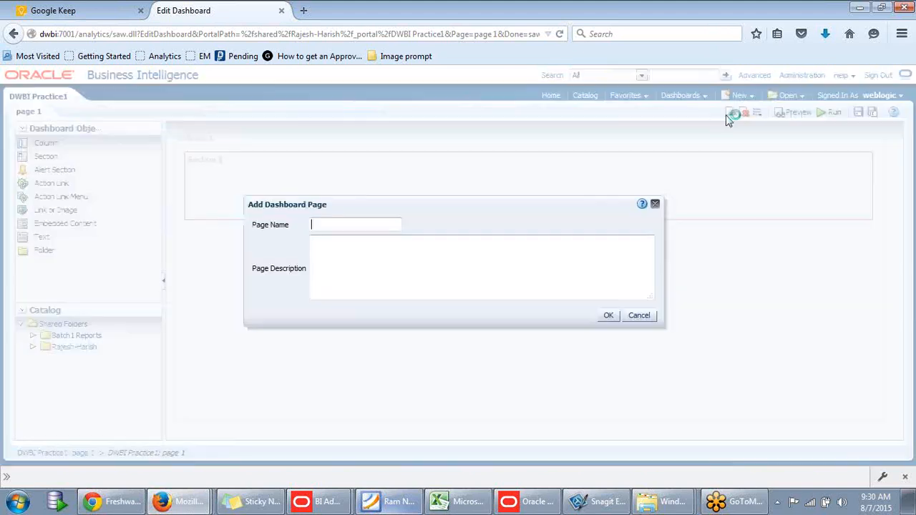
{"action": "type", "text": "Ma"}
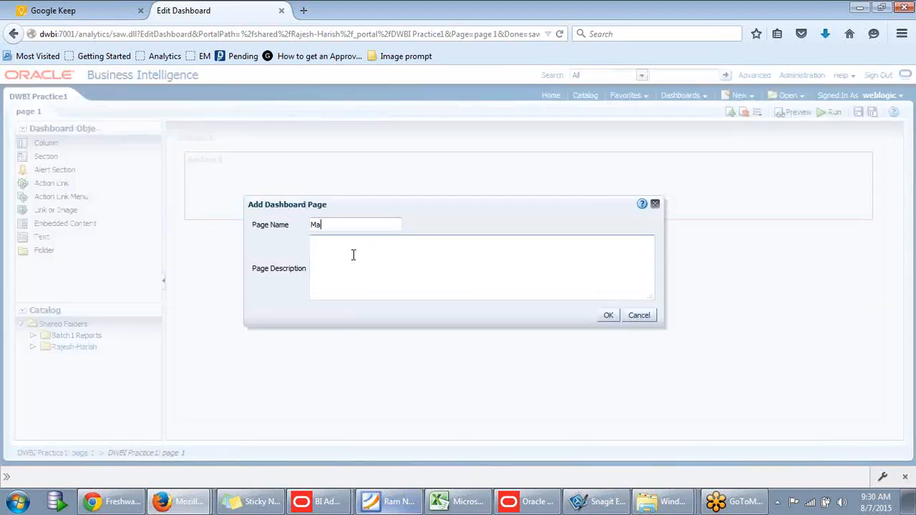
{"action": "key", "text": "BackSpace"}
{"action": "type", "text": "y D"}
{"action": "key", "text": "BackSpace"}
{"action": "key", "text": "BackSpace"}
{"action": "key", "text": "BackSpace"}
{"action": "key", "text": "BackSpace"}
{"action": "type", "text": "Sples Rep"}
{"action": "left_click", "coordinate": [609, 316]}
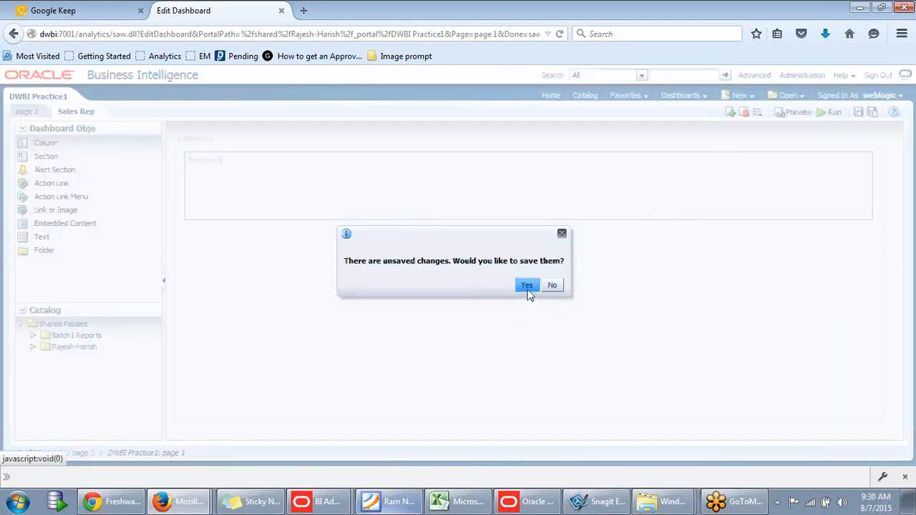
{"action": "left_click", "coordinate": [527, 286]}
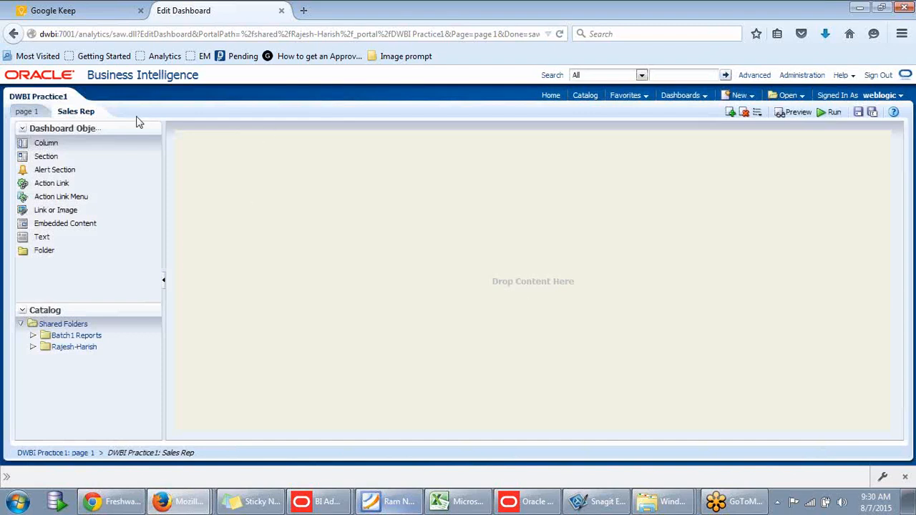
- Check page 1 and the Sales Rep page, and add another dashboard page named "Manager page"
{"action": "left_click", "coordinate": [18, 113]}
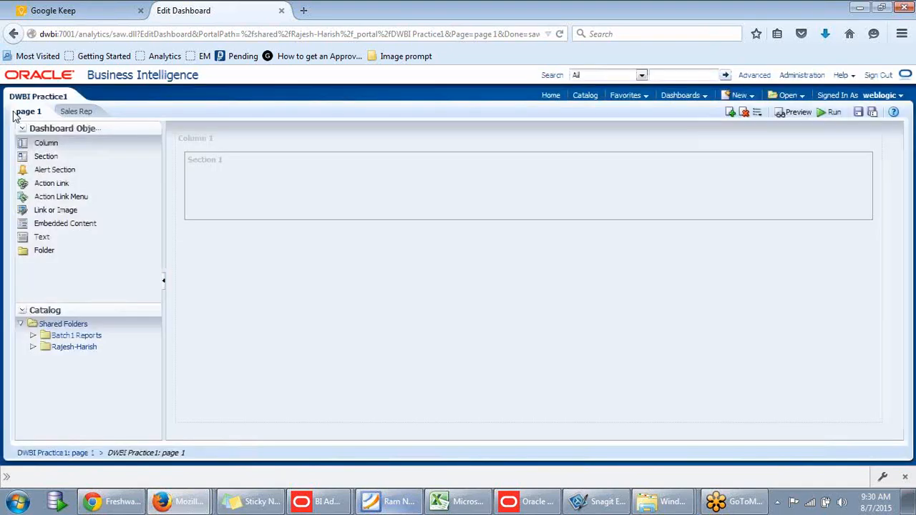
{"action": "left_click", "coordinate": [78, 115]}
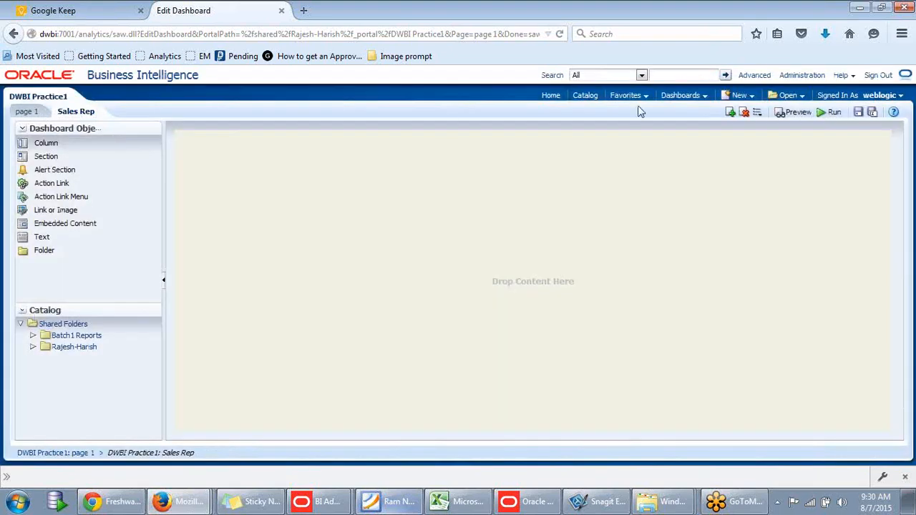
{"action": "left_click", "coordinate": [730, 112]}
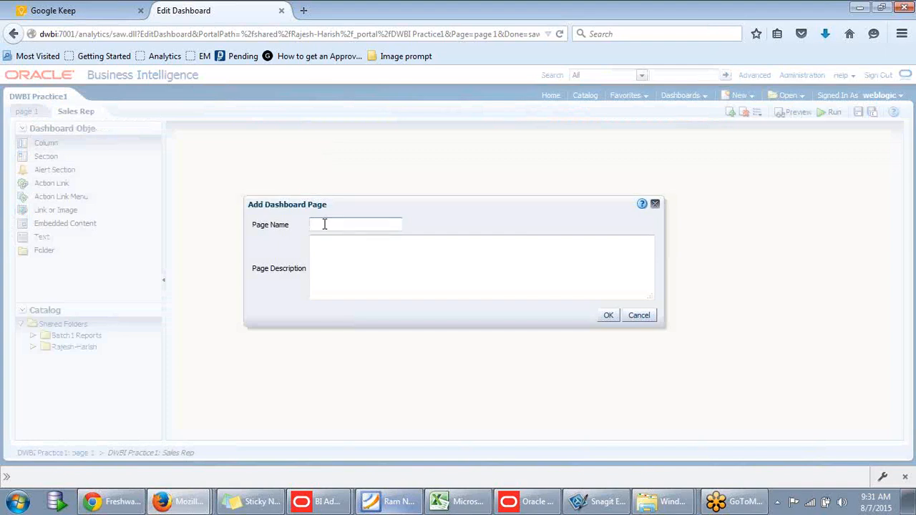
{"action": "type", "text": "Manager page"}
{"action": "left_click", "coordinate": [609, 319]}
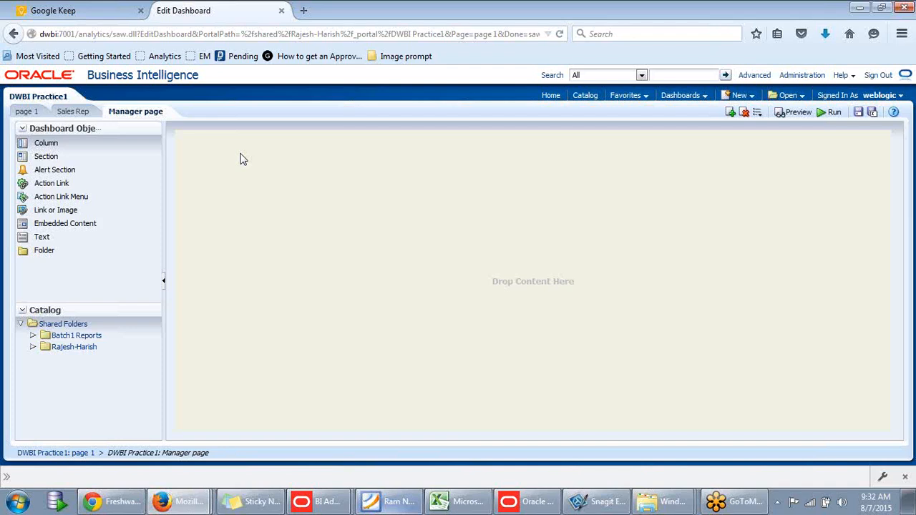
- Place the DBR1 Region District Dollars, DBR 2 Year Region Dollars and DBR 3 Region Itemtype Dollars analyses in Section 1 of page 1
{"action": "left_click", "coordinate": [28, 115]}
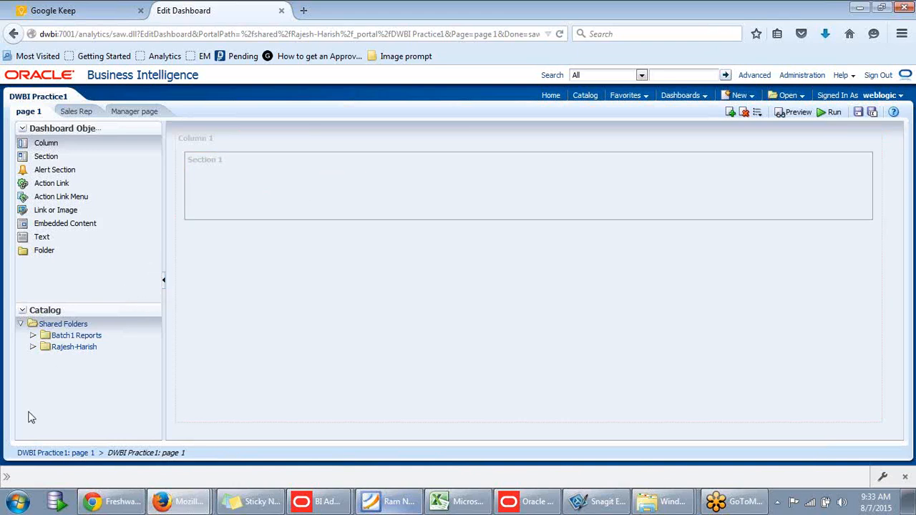
{"action": "left_click", "coordinate": [33, 347]}
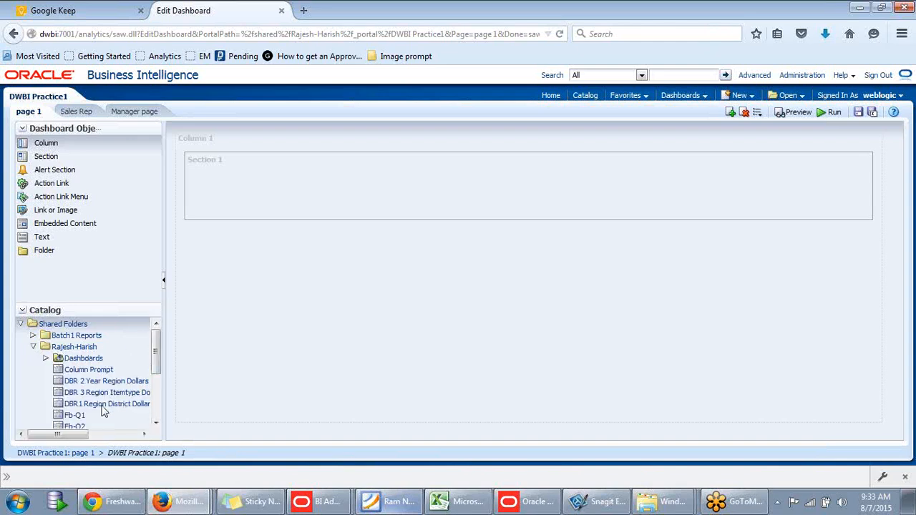
{"action": "left_click_drag", "start_coordinate": [287, 337], "coordinate": [439, 204]}
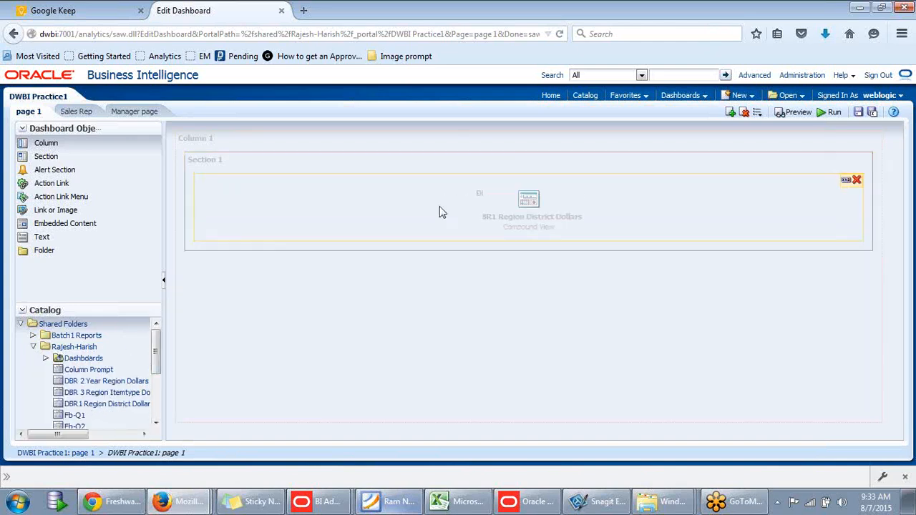
{"action": "left_click_drag", "start_coordinate": [94, 382], "coordinate": [506, 253]}
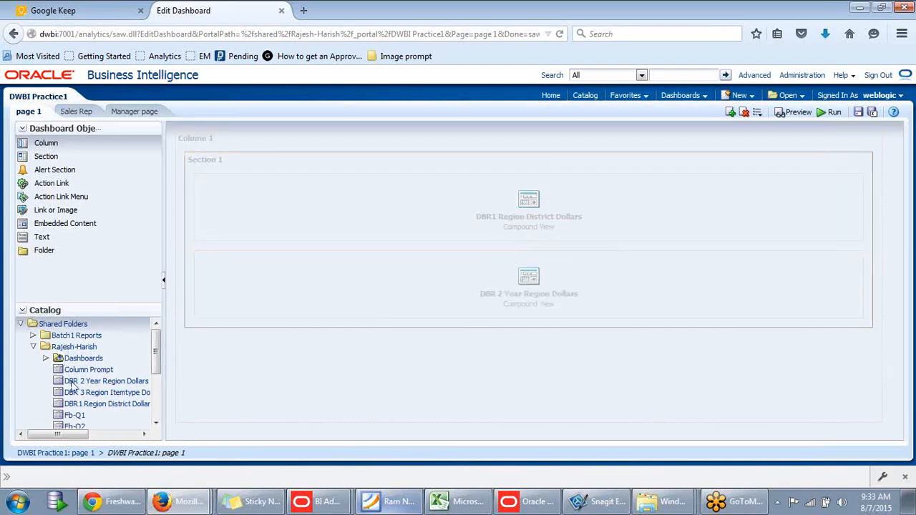
{"action": "left_click_drag", "start_coordinate": [80, 398], "coordinate": [531, 335]}
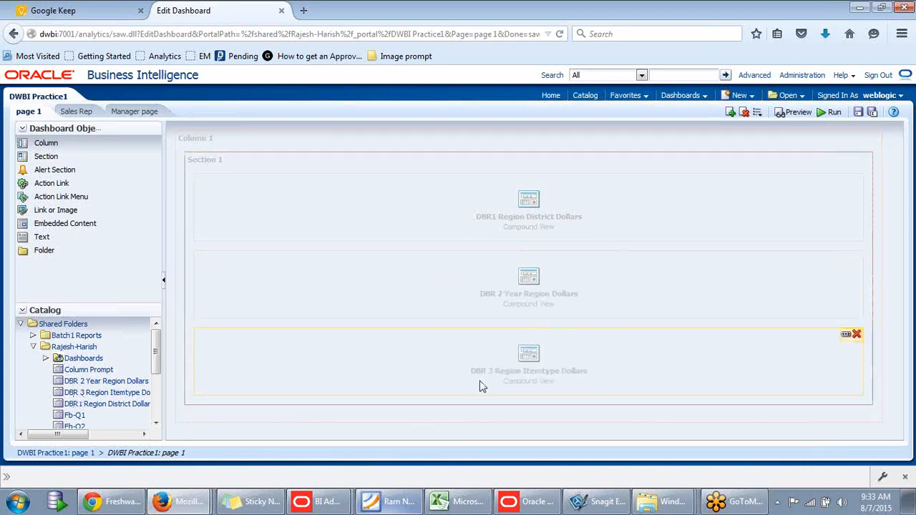
- Preview page 1, look through the three stacked reports and the bar graph, and close the preview
{"action": "left_click", "coordinate": [782, 116]}
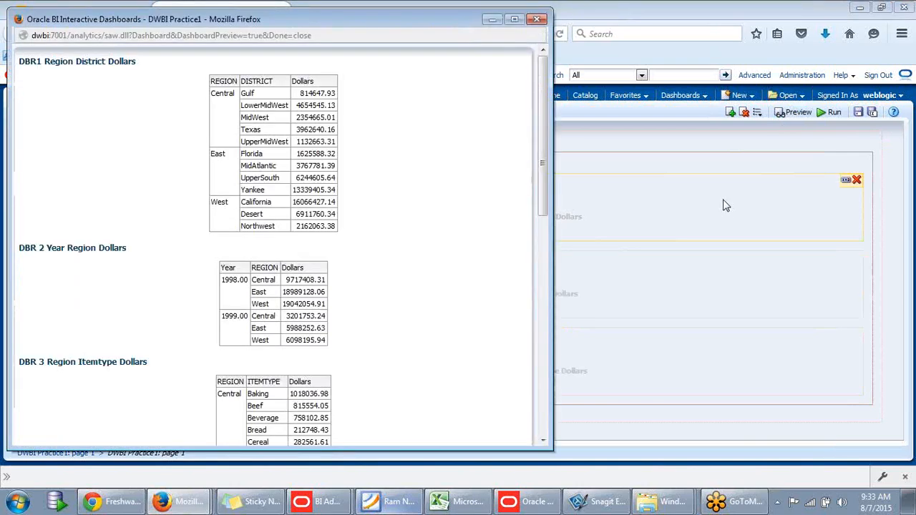
{"action": "scroll", "coordinate": [503, 197], "scroll_direction": "down", "scroll_amount": 10}
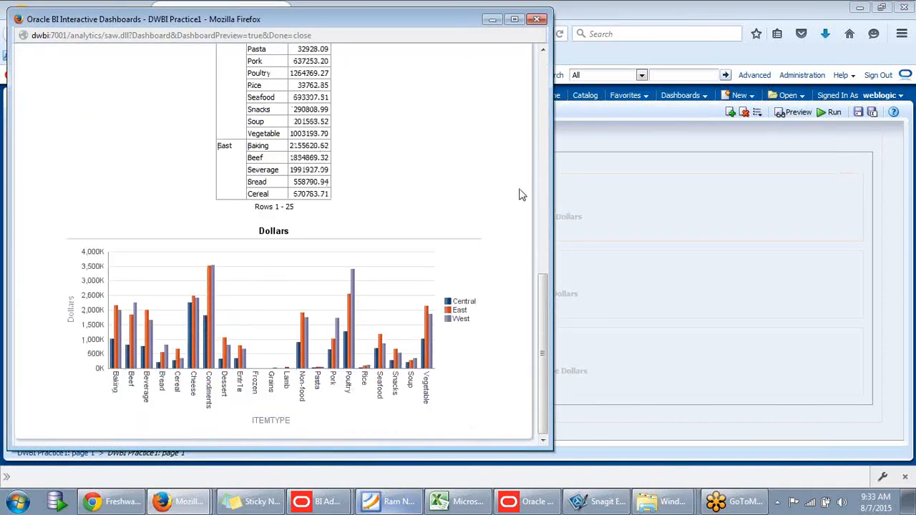
{"action": "scroll", "coordinate": [172, 155], "scroll_direction": "up", "scroll_amount": 10}
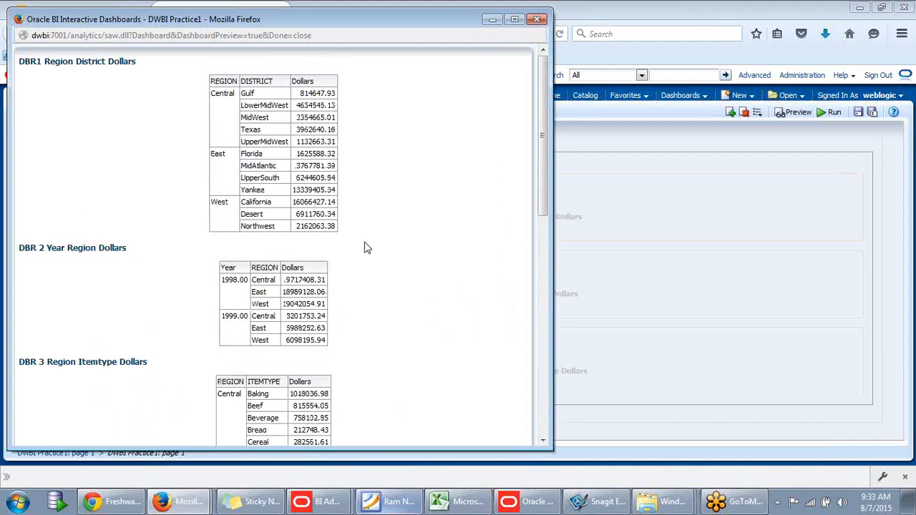
{"action": "scroll", "coordinate": [366, 247], "scroll_direction": "down", "scroll_amount": 6}
{"action": "scroll", "coordinate": [329, 226], "scroll_direction": "up", "scroll_amount": 3}
{"action": "scroll", "coordinate": [344, 225], "scroll_direction": "up", "scroll_amount": 3}
{"action": "scroll", "coordinate": [362, 225], "scroll_direction": "down", "scroll_amount": 5}
{"action": "scroll", "coordinate": [358, 221], "scroll_direction": "up", "scroll_amount": 5}
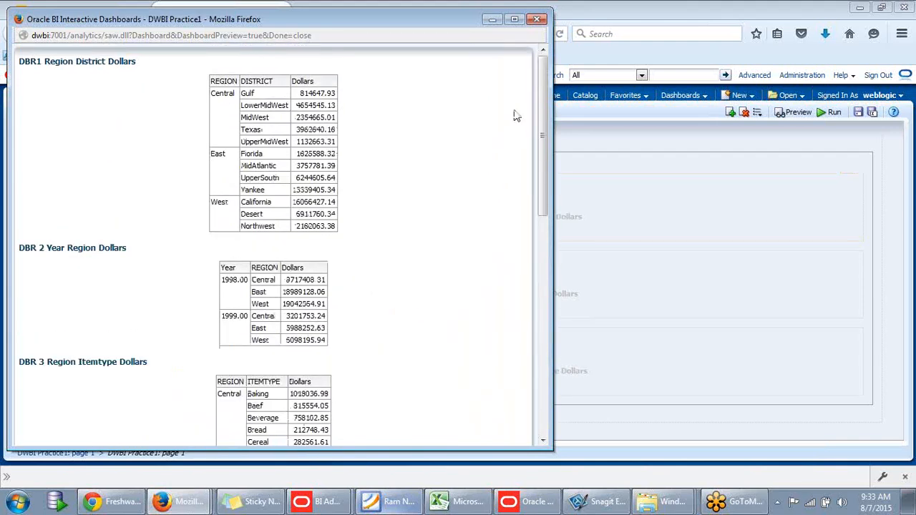
{"action": "left_click", "coordinate": [538, 20]}
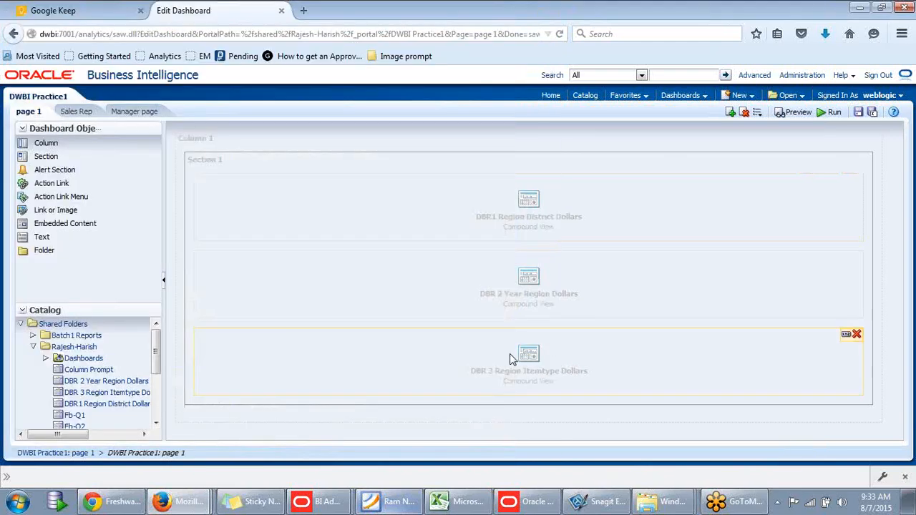
{"action": "left_click_drag", "start_coordinate": [720, 340], "coordinate": [880, 249]}
{"action": "left_click_drag", "start_coordinate": [874, 248], "coordinate": [869, 249]}
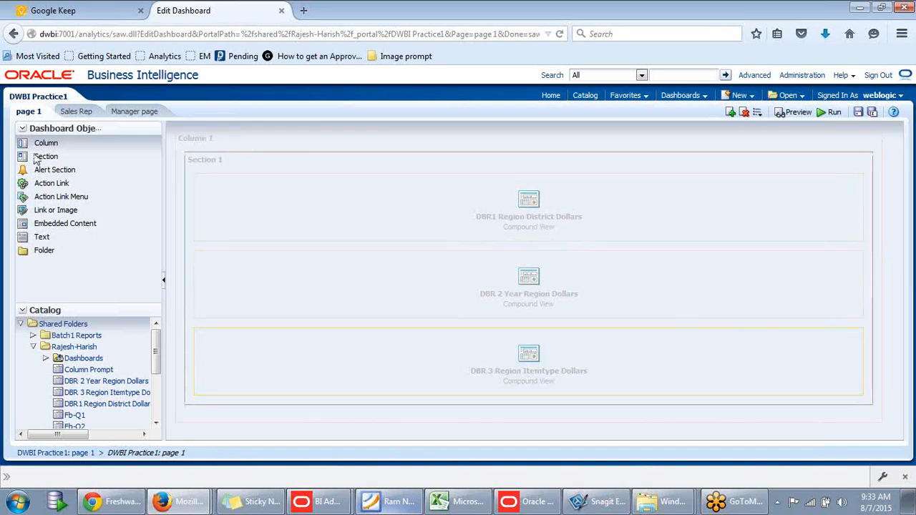
{"action": "left_click_drag", "start_coordinate": [37, 160], "coordinate": [878, 254]}
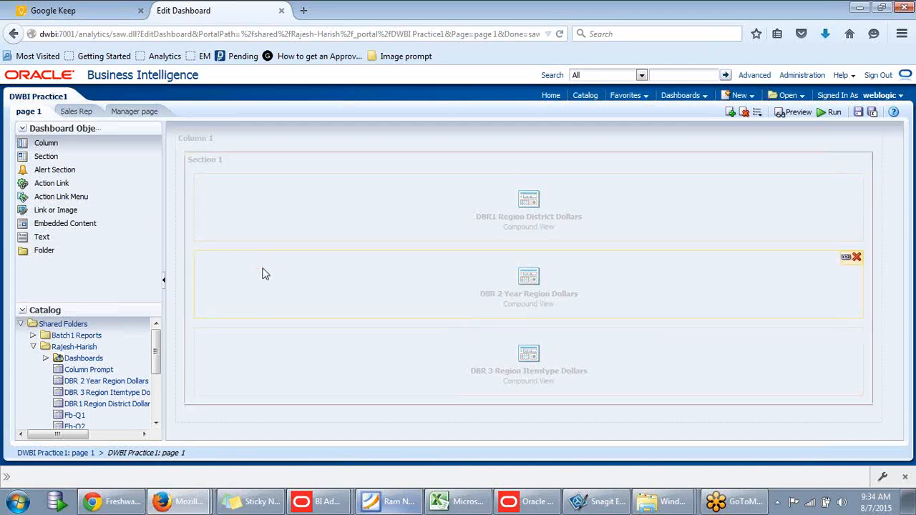
{"action": "left_click_drag", "start_coordinate": [263, 270], "coordinate": [494, 279]}
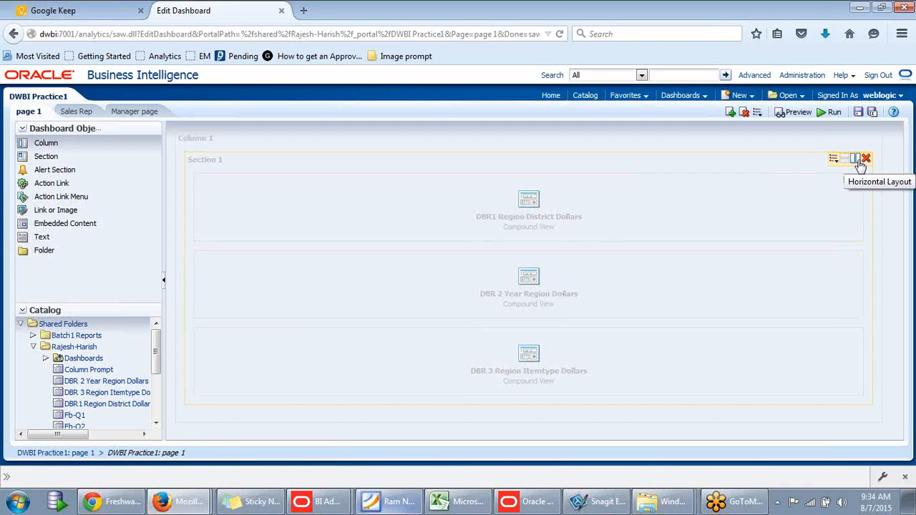
- Arrange Section 1 horizontally with DBR1 and DBR 2, and put DBR 3 in its own section below, removing the empty Section 2
{"action": "left_click", "coordinate": [859, 160]}
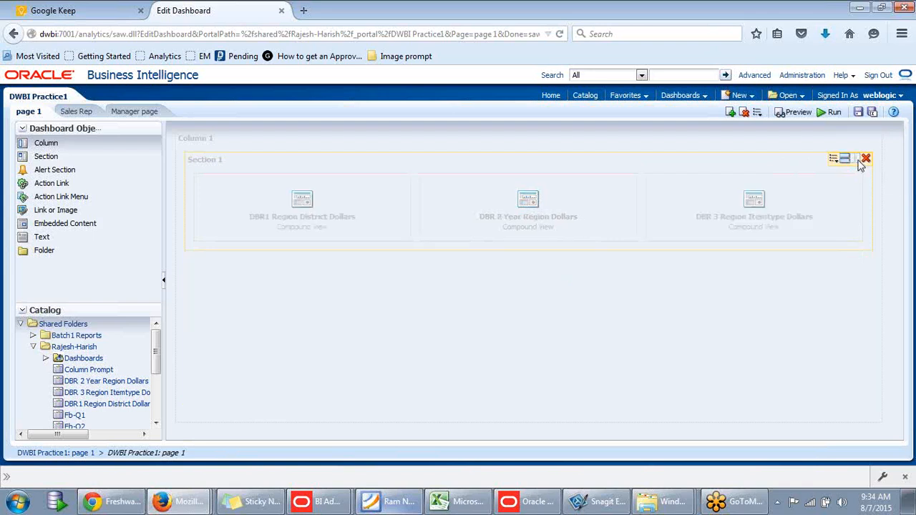
{"action": "left_click_drag", "start_coordinate": [490, 219], "coordinate": [285, 283]}
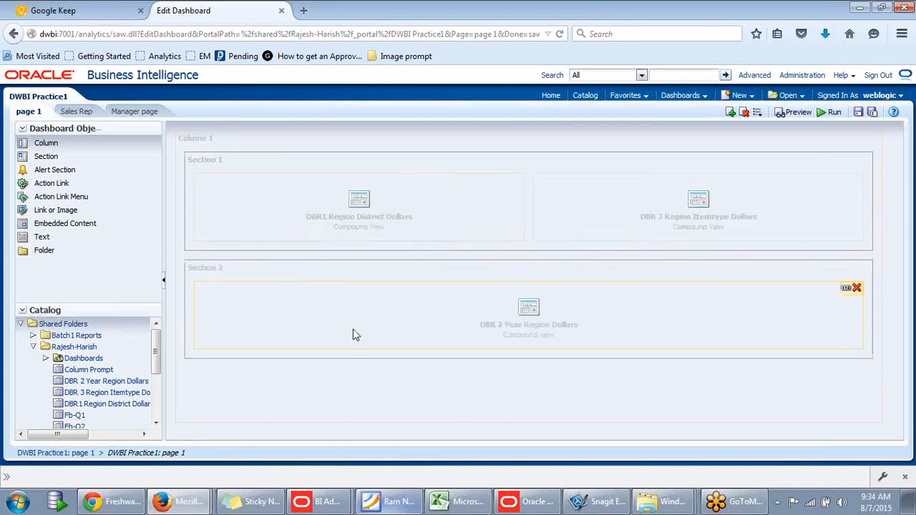
{"action": "left_click_drag", "start_coordinate": [599, 209], "coordinate": [528, 387]}
{"action": "left_click_drag", "start_coordinate": [490, 333], "coordinate": [675, 215]}
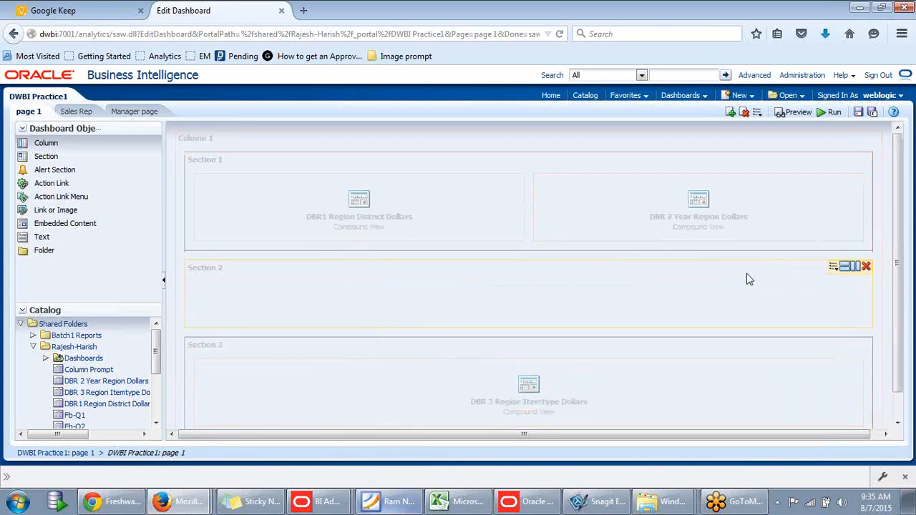
{"action": "left_click", "coordinate": [866, 267]}
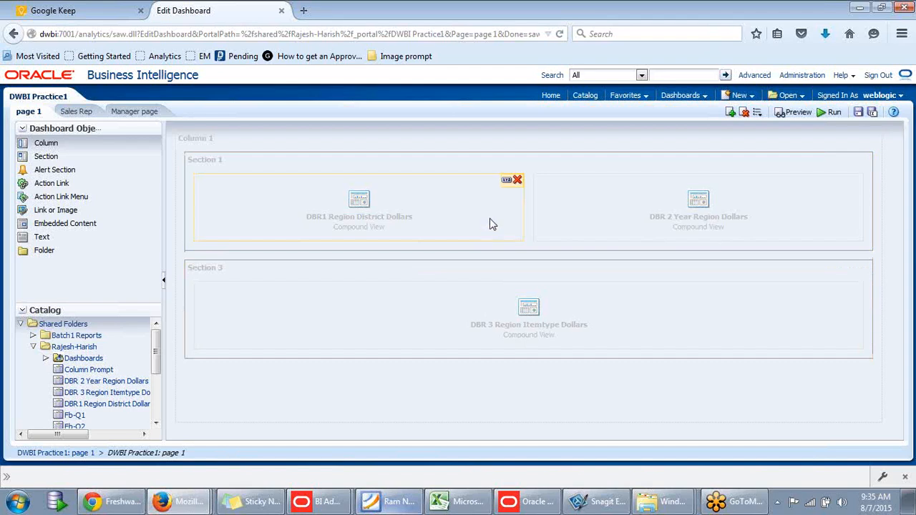
- Preview page 1 with the rearranged sections, examine the report placement, and close the preview
{"action": "left_click", "coordinate": [792, 121]}
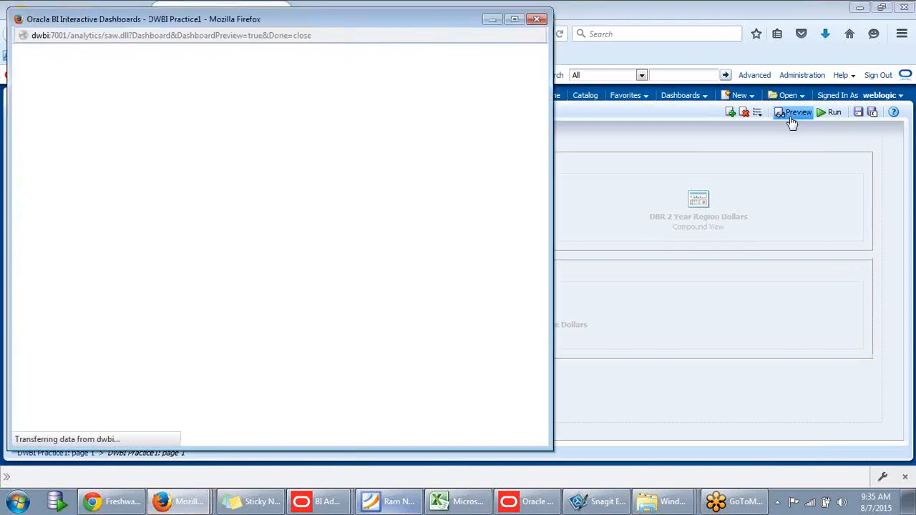
{"action": "scroll", "coordinate": [454, 292], "scroll_direction": "down", "scroll_amount": 5}
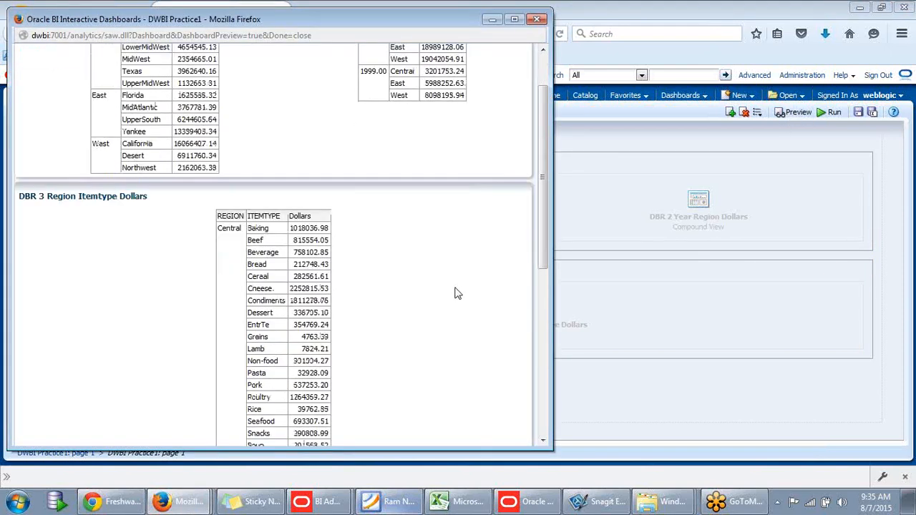
{"action": "scroll", "coordinate": [454, 289], "scroll_direction": "up", "scroll_amount": 5}
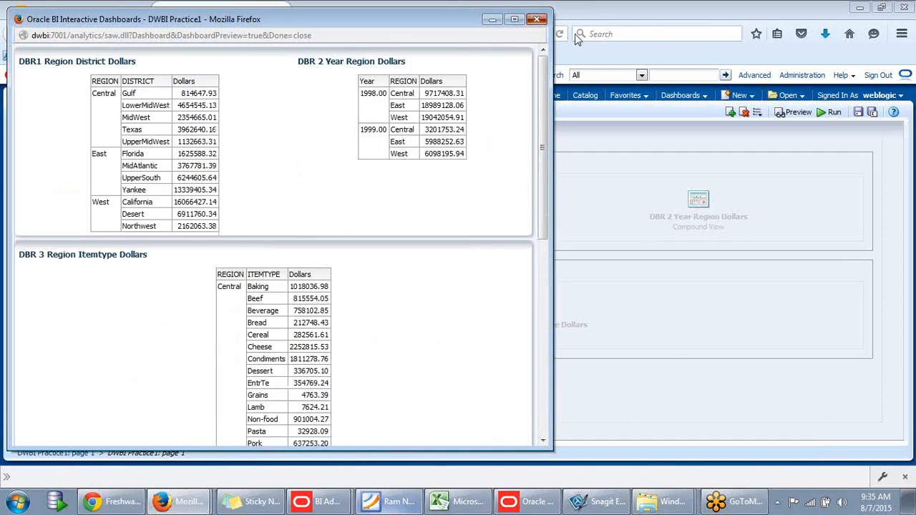
{"action": "left_click", "coordinate": [648, 398]}
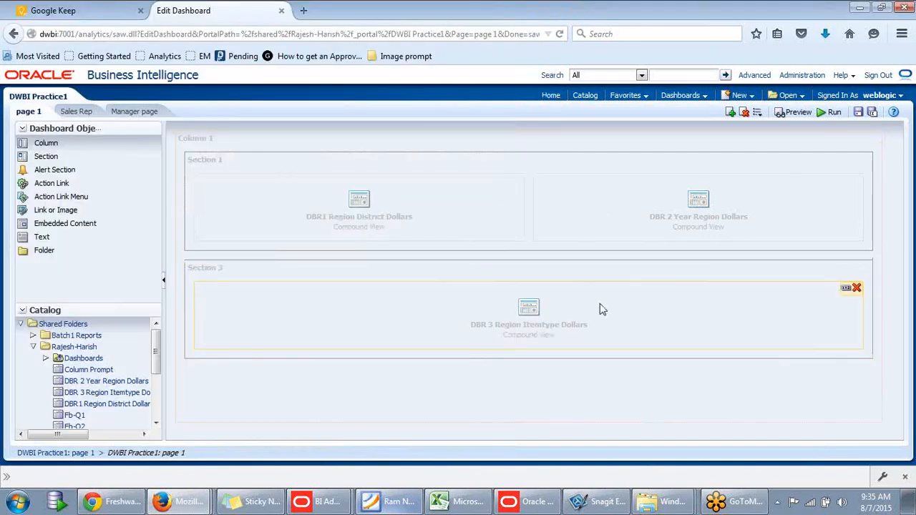
- Display DBR 3 Region Itemtype Dollars in Section 3 as a link within the dashboard, and preview page 1
{"action": "left_click", "coordinate": [847, 292]}
{"action": "mouse_move", "coordinate": [808, 307]}
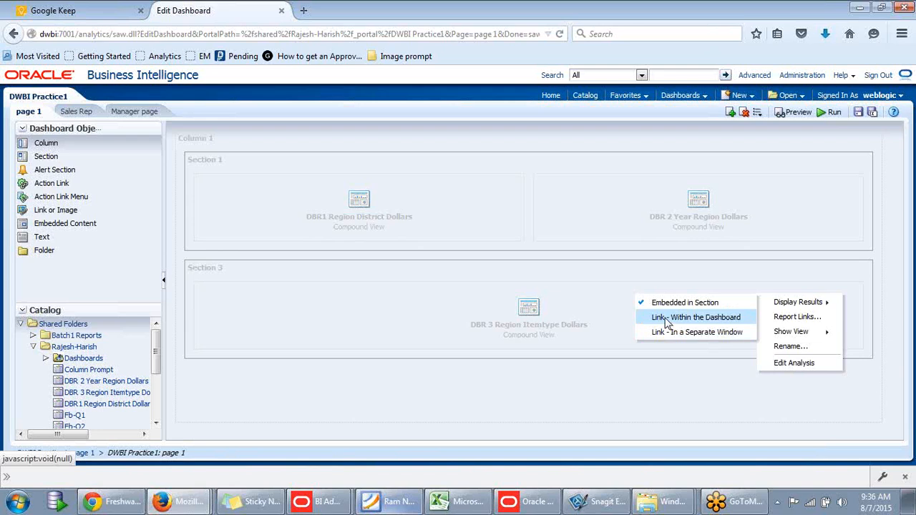
{"action": "left_click", "coordinate": [666, 321]}
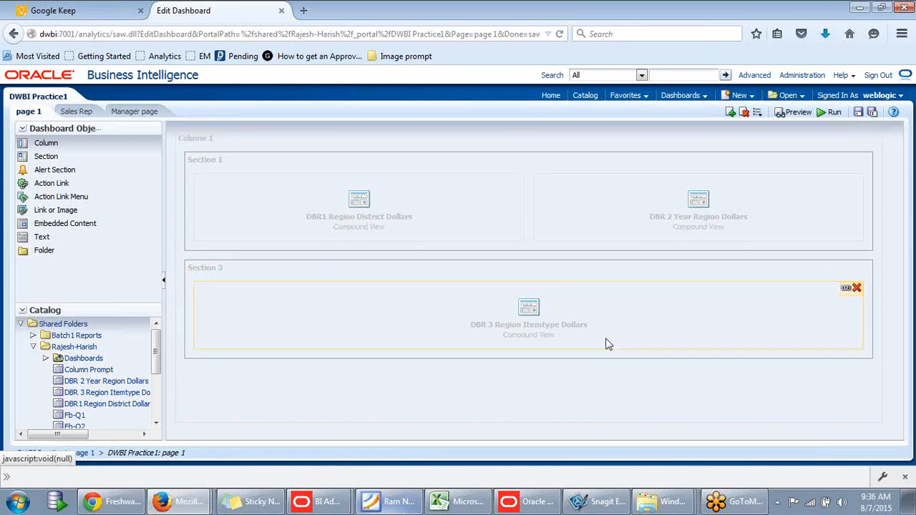
{"action": "left_click", "coordinate": [781, 117]}
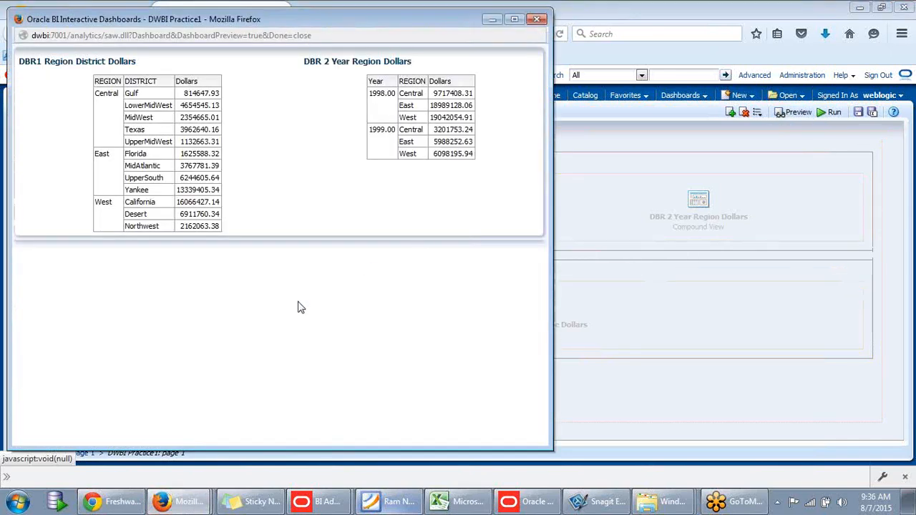
{"action": "left_click", "coordinate": [536, 19]}
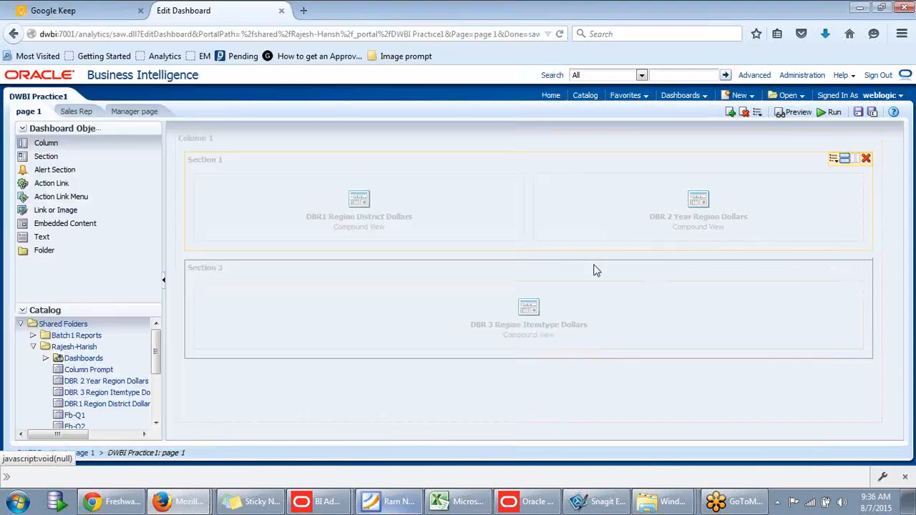
- Run the dashboard to view page 1, collapse its section, and go back to the editor
{"action": "left_click", "coordinate": [831, 112]}
{"action": "left_click", "coordinate": [549, 245]}
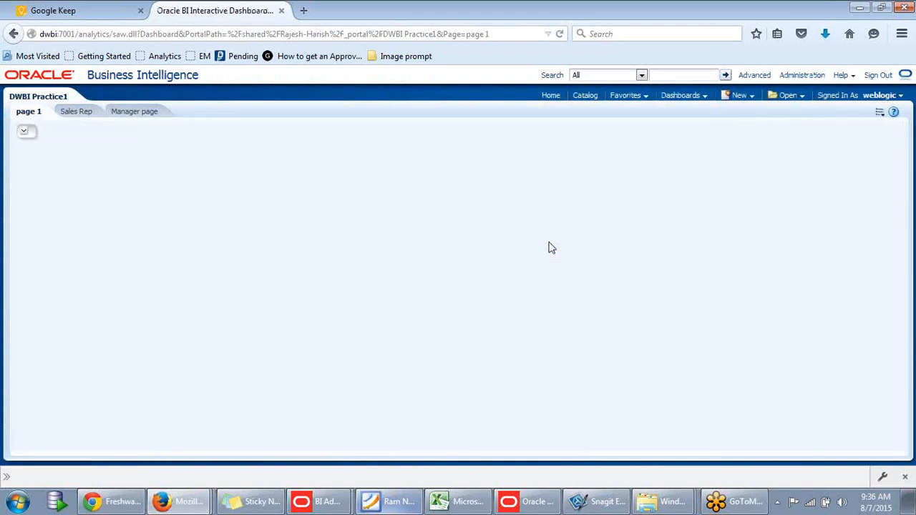
{"action": "left_click", "coordinate": [24, 134]}
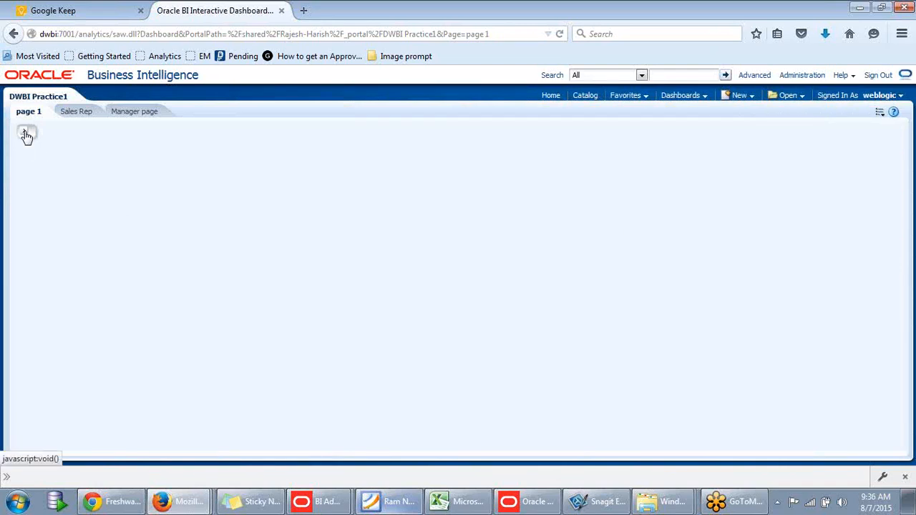
{"action": "left_click", "coordinate": [14, 35]}
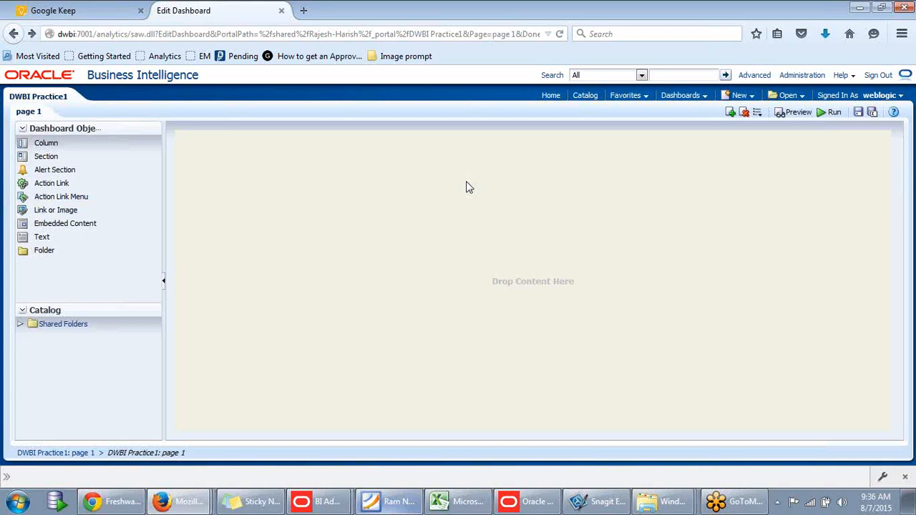
- Reopen the shared DWBI Practice1 dashboard and put page 1 into edit mode
{"action": "left_click", "coordinate": [675, 99]}
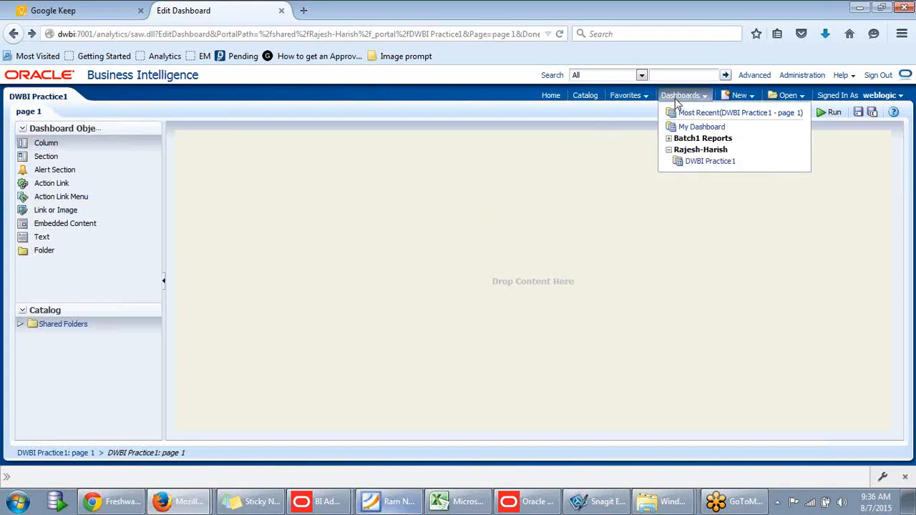
{"action": "left_click", "coordinate": [696, 163]}
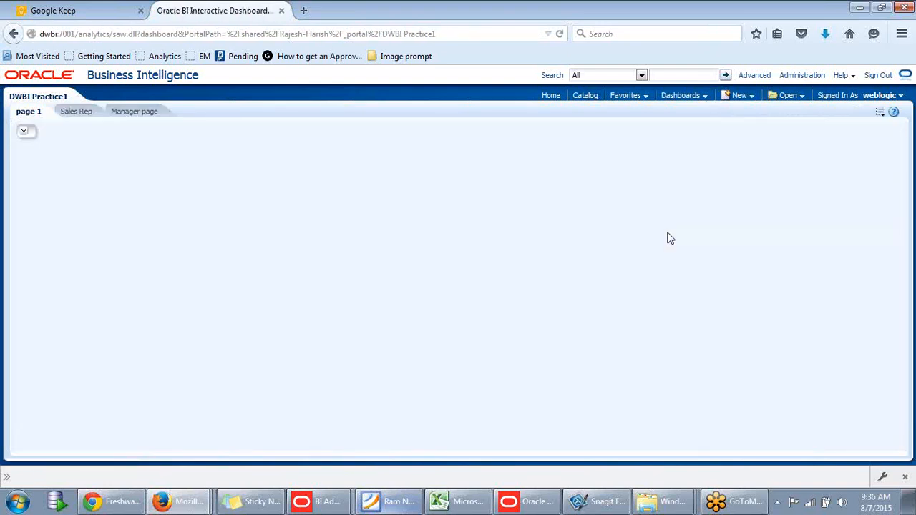
{"action": "left_click", "coordinate": [881, 114]}
{"action": "left_click", "coordinate": [816, 134]}
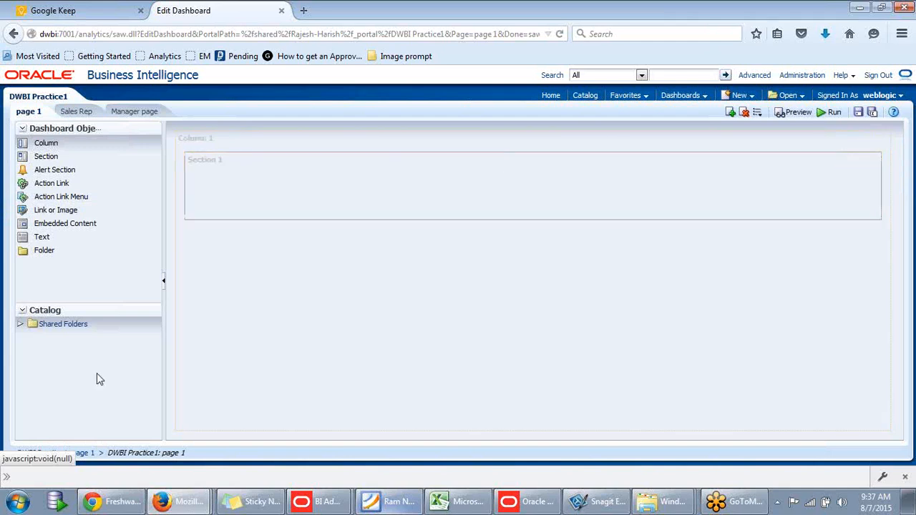
- Place DBR1 Region District Dollars in Section 1, and DBR 2 Year Region Dollars with DBR 3 Region Itemtype Dollars in a new section below
{"action": "left_click", "coordinate": [21, 324]}
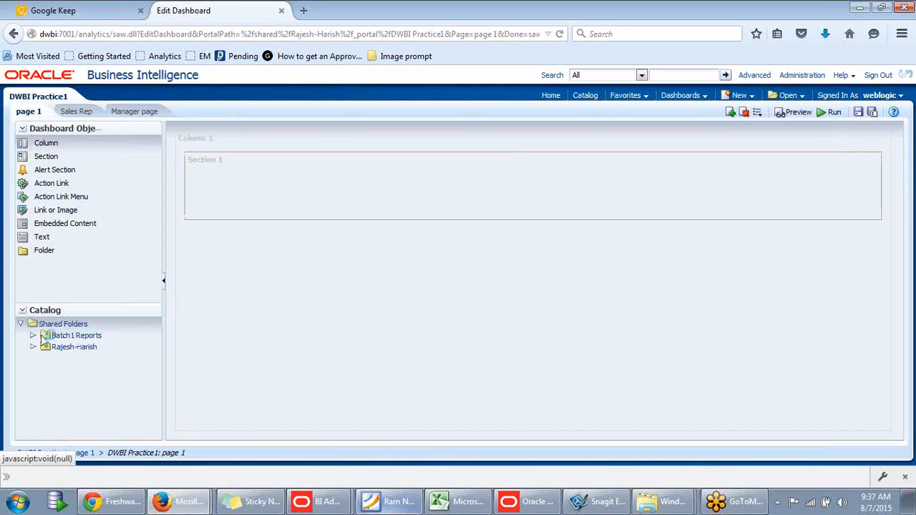
{"action": "left_click", "coordinate": [33, 347]}
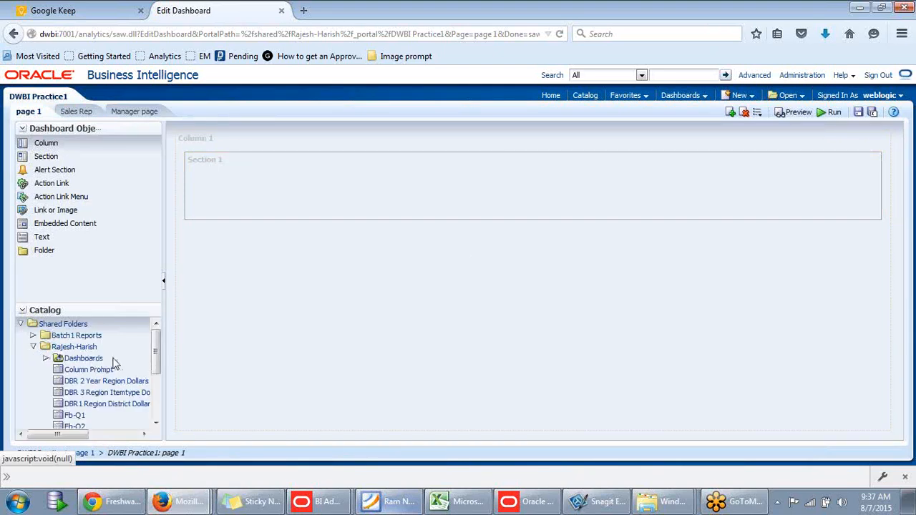
{"action": "left_click", "coordinate": [93, 386]}
{"action": "left_click", "coordinate": [93, 405]}
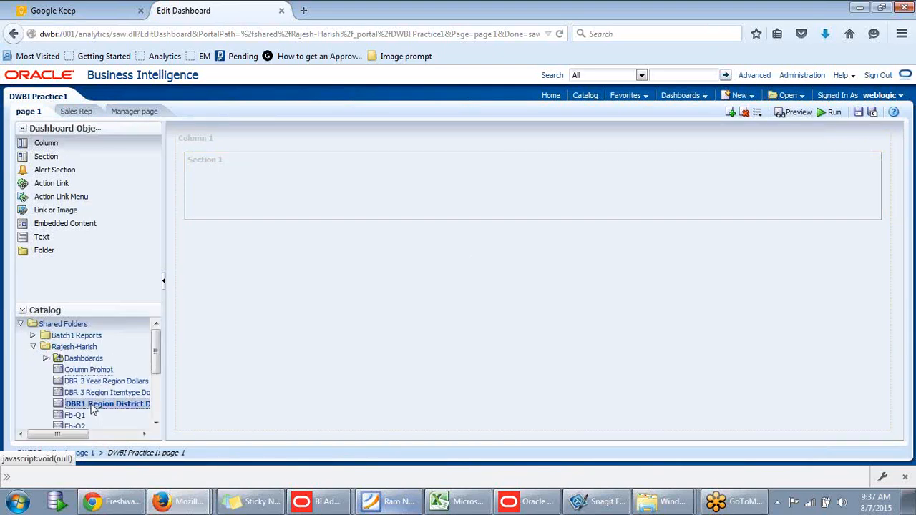
{"action": "left_click", "coordinate": [97, 394]}
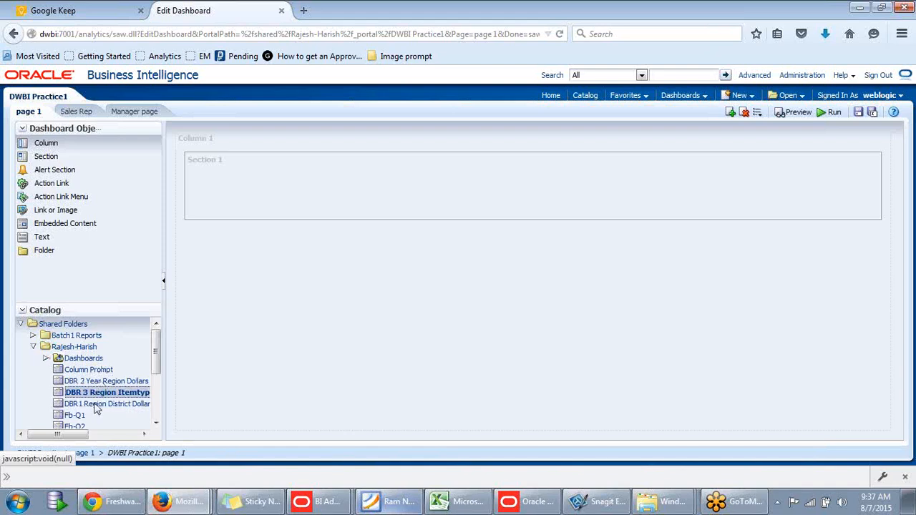
{"action": "left_click_drag", "start_coordinate": [93, 407], "coordinate": [490, 190]}
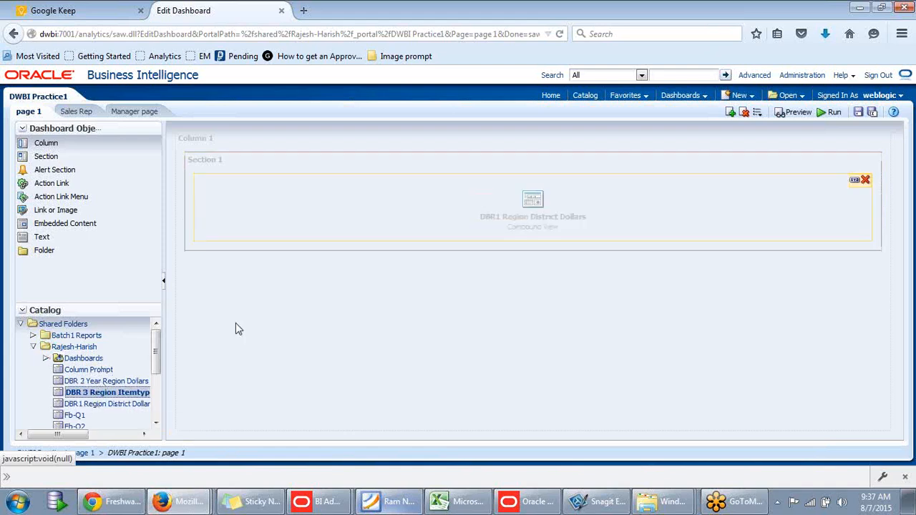
{"action": "left_click_drag", "start_coordinate": [100, 387], "coordinate": [533, 274]}
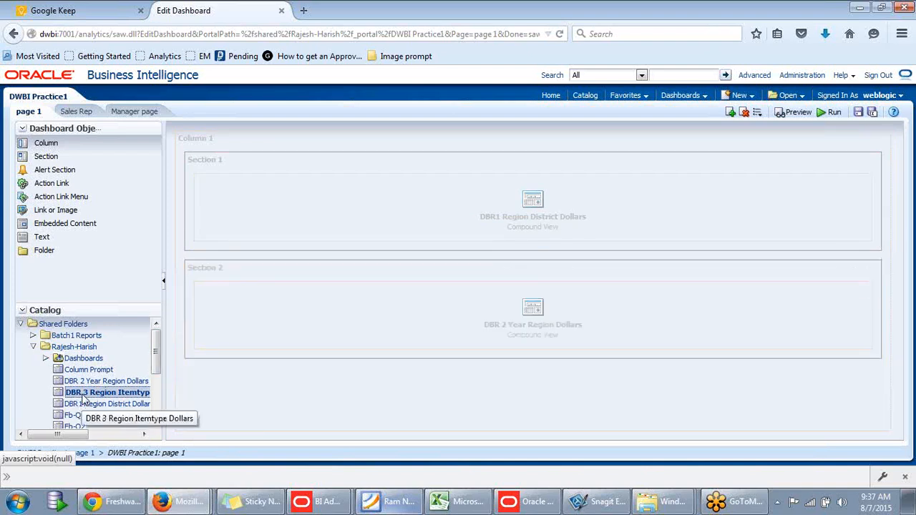
{"action": "left_click_drag", "start_coordinate": [452, 392], "coordinate": [534, 358]}
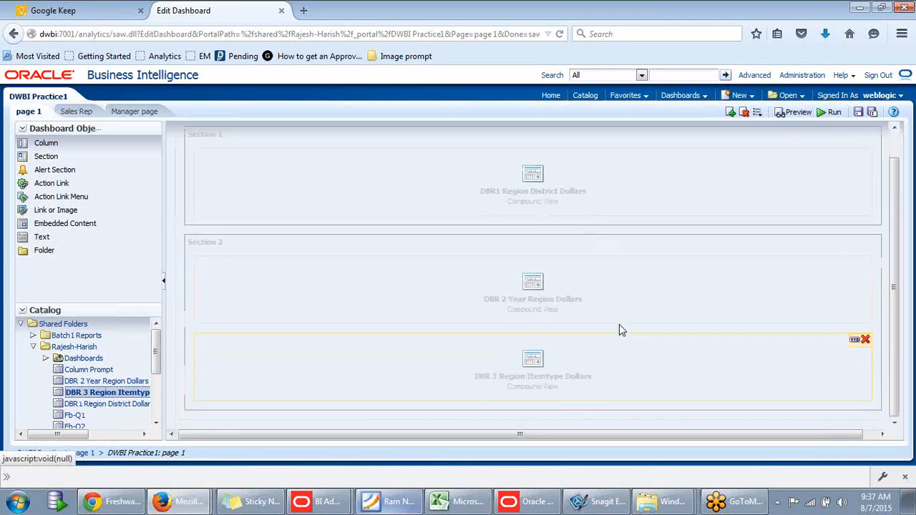
- Display DBR 3 Region Itemtype Dollars in Section 2 as a link within the dashboard, and save the dashboard
{"action": "left_click", "coordinate": [854, 342]}
{"action": "mouse_move", "coordinate": [833, 354]}
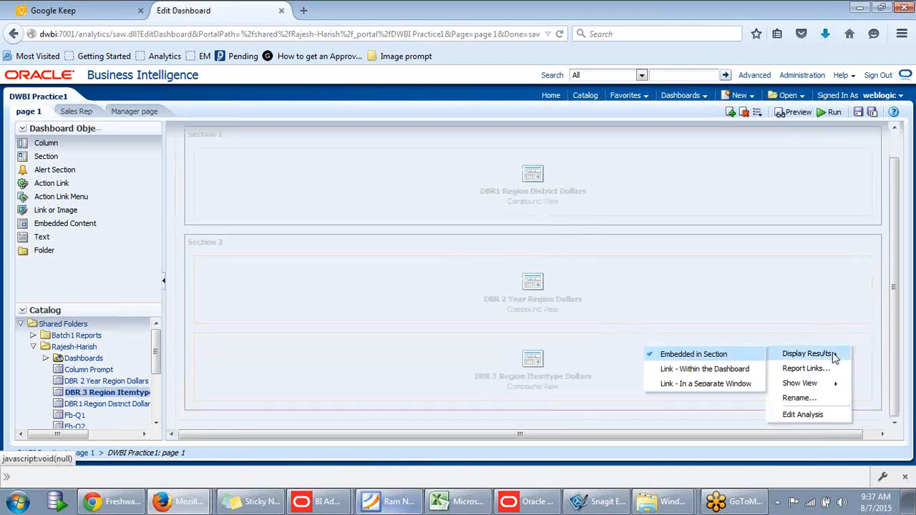
{"action": "left_click", "coordinate": [689, 369]}
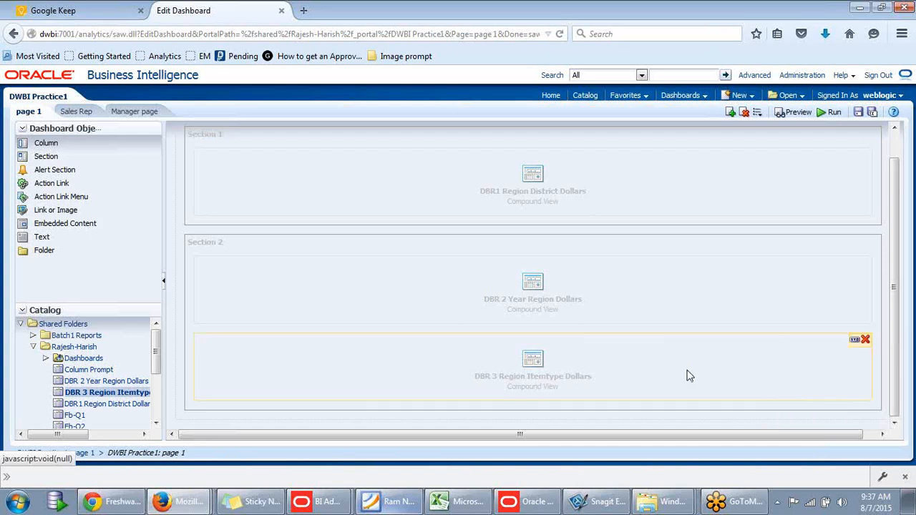
{"action": "scroll", "coordinate": [822, 127], "scroll_direction": "up", "scroll_amount": 1}
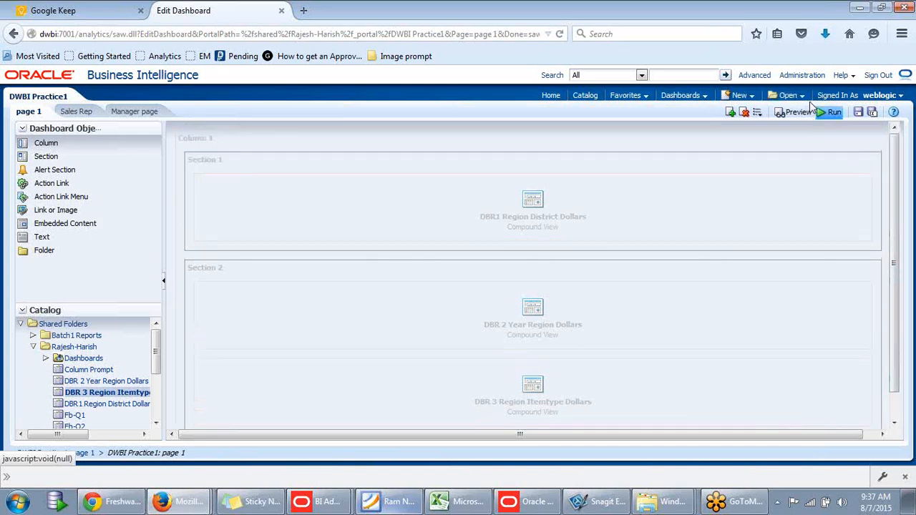
{"action": "left_click", "coordinate": [858, 115]}
- Run the dashboard, look through the reports on page 1, and collapse and re-expand the section holding DBR 2
{"action": "left_click", "coordinate": [832, 115]}
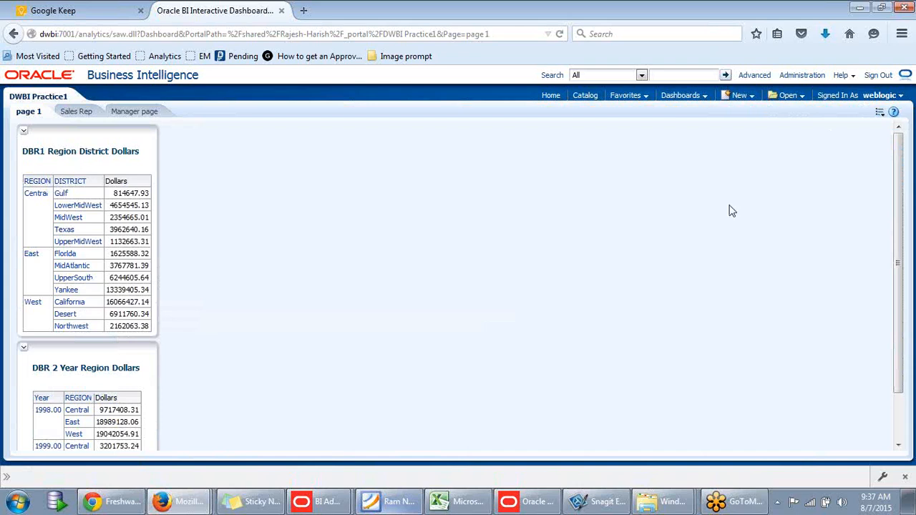
{"action": "left_click_drag", "start_coordinate": [899, 165], "coordinate": [895, 278]}
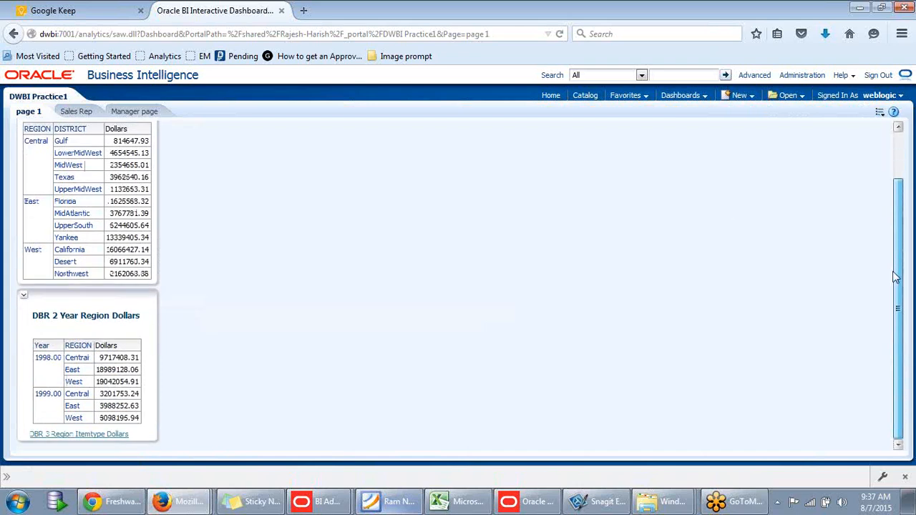
{"action": "left_click_drag", "start_coordinate": [895, 277], "coordinate": [899, 307]}
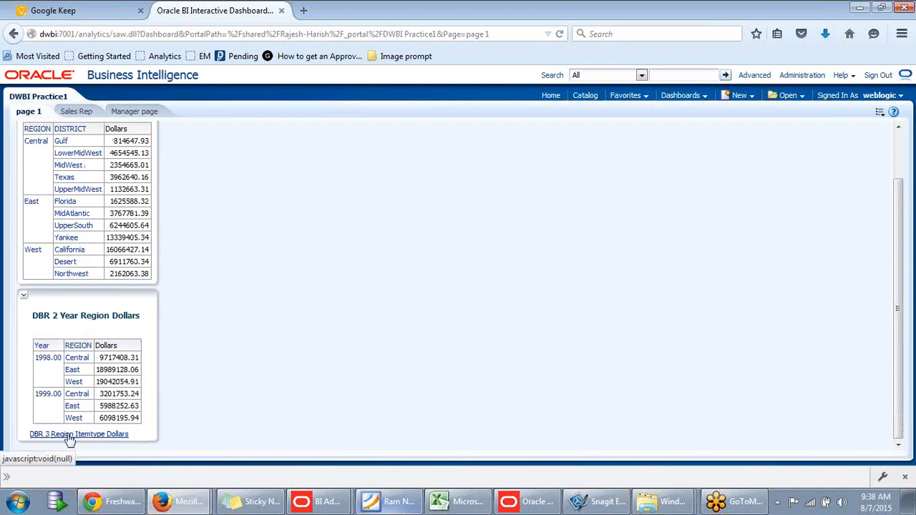
{"action": "left_click", "coordinate": [25, 301]}
{"action": "left_click", "coordinate": [24, 351]}
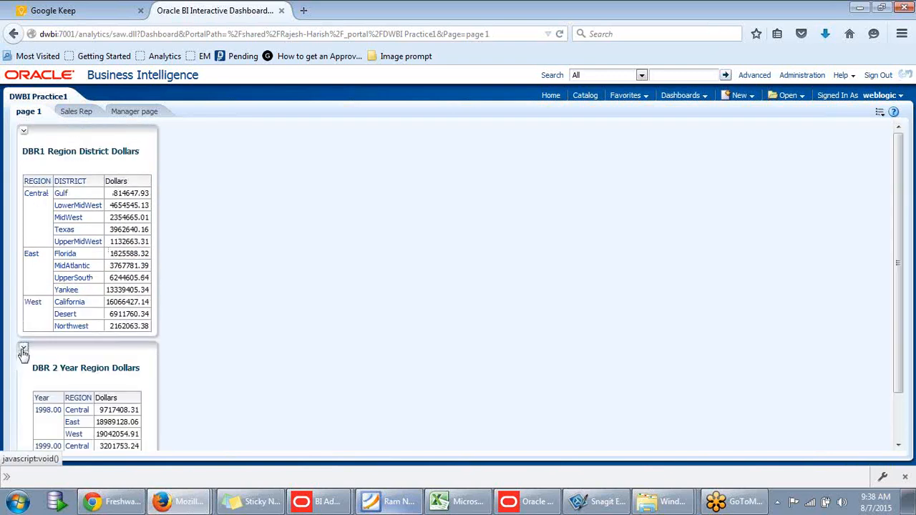
{"action": "scroll", "coordinate": [29, 393], "scroll_direction": "down", "scroll_amount": 2}
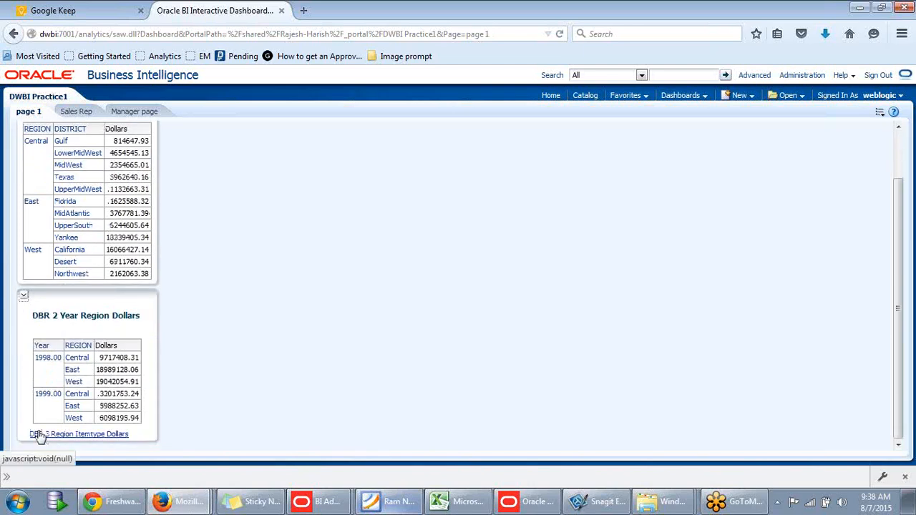
- Follow the DBR 3 Region Itemtype Dollars link and examine the report's table and the content below it
{"action": "left_click", "coordinate": [90, 438]}
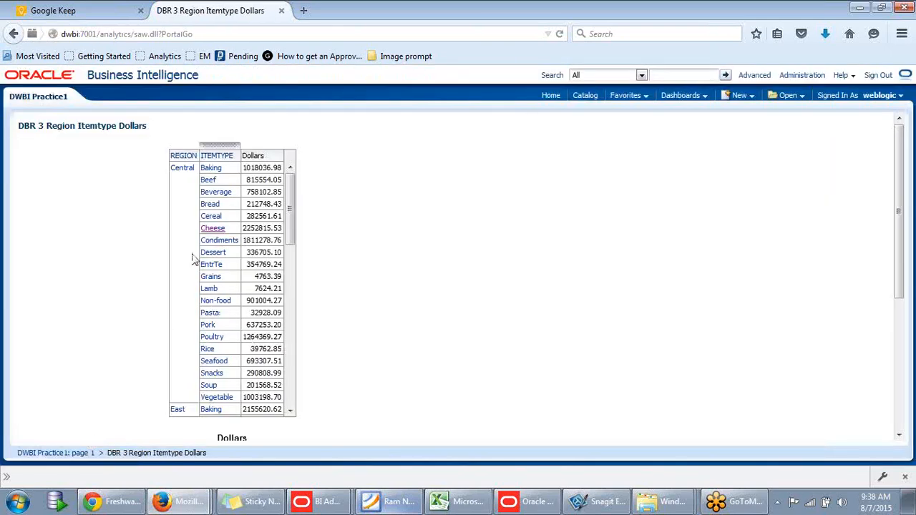
{"action": "scroll", "coordinate": [194, 256], "scroll_direction": "down", "scroll_amount": 2}
{"action": "scroll", "coordinate": [291, 258], "scroll_direction": "up", "scroll_amount": 3}
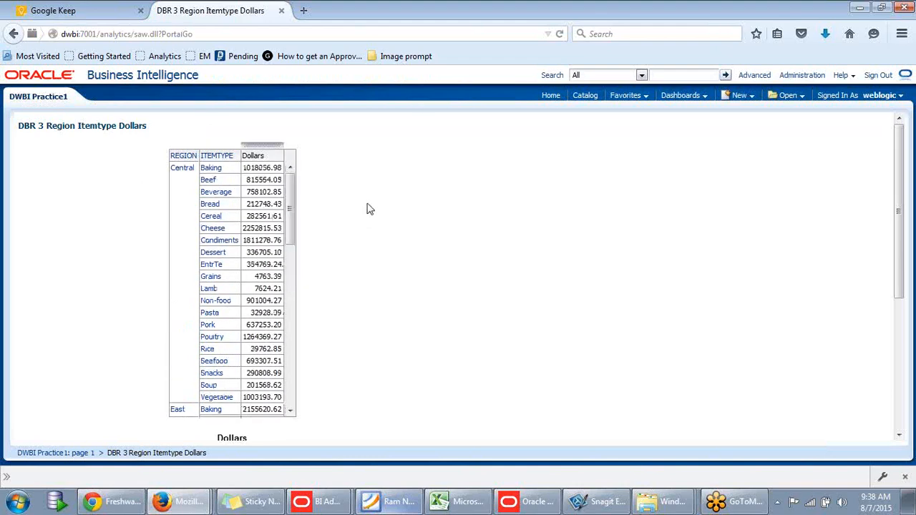
{"action": "left_click_drag", "start_coordinate": [290, 224], "coordinate": [298, 194]}
{"action": "mouse_move", "coordinate": [900, 147]}
{"action": "left_mouse_down"}
{"action": "mouse_move", "coordinate": [892, 295]}
{"action": "mouse_move", "coordinate": [905, 148]}
{"action": "left_mouse_up"}
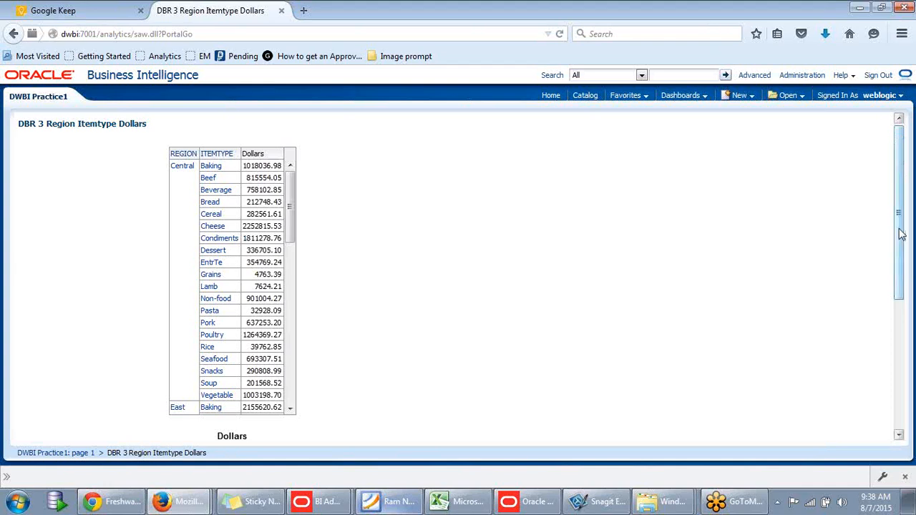
{"action": "left_click_drag", "start_coordinate": [903, 265], "coordinate": [911, 370]}
{"action": "left_click_drag", "start_coordinate": [912, 308], "coordinate": [903, 152]}
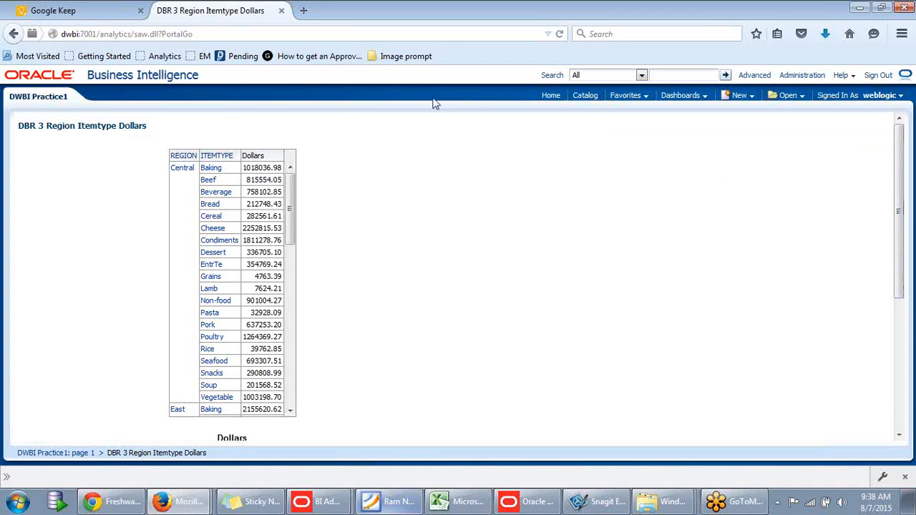
- Return from the linked report to the DWBI Practice1 dashboard and open page 1 for editing
{"action": "left_click", "coordinate": [682, 98]}
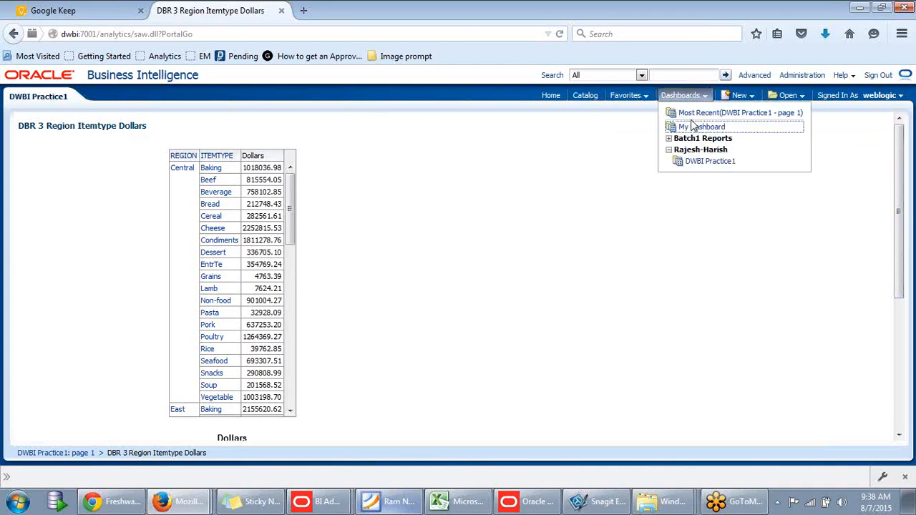
{"action": "left_click", "coordinate": [697, 162]}
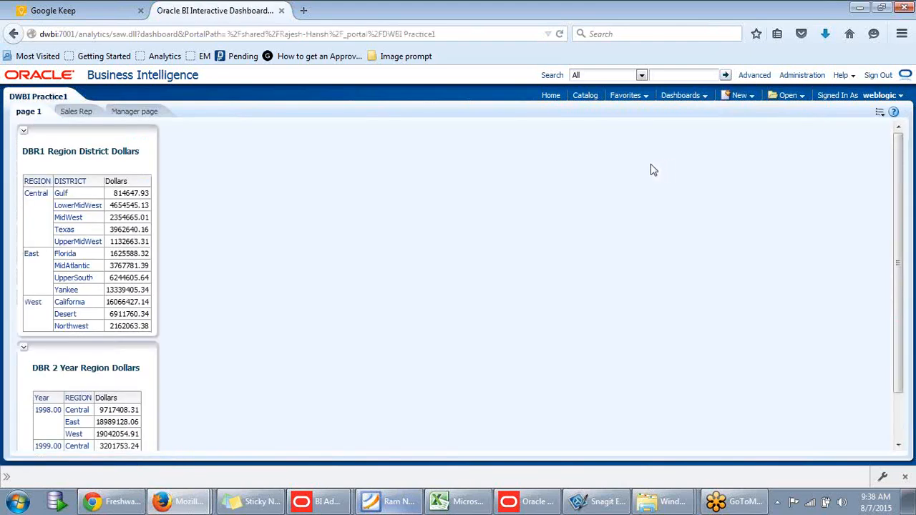
{"action": "left_click", "coordinate": [880, 114]}
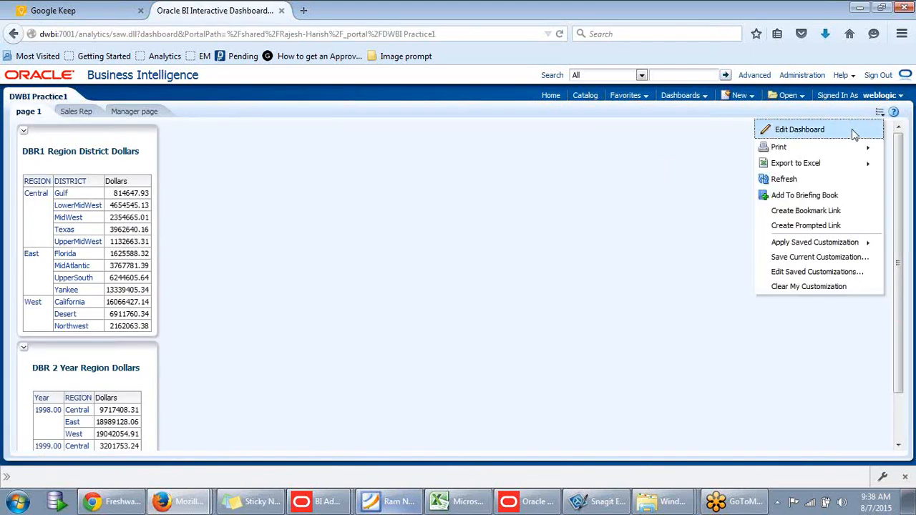
{"action": "left_click", "coordinate": [841, 136]}
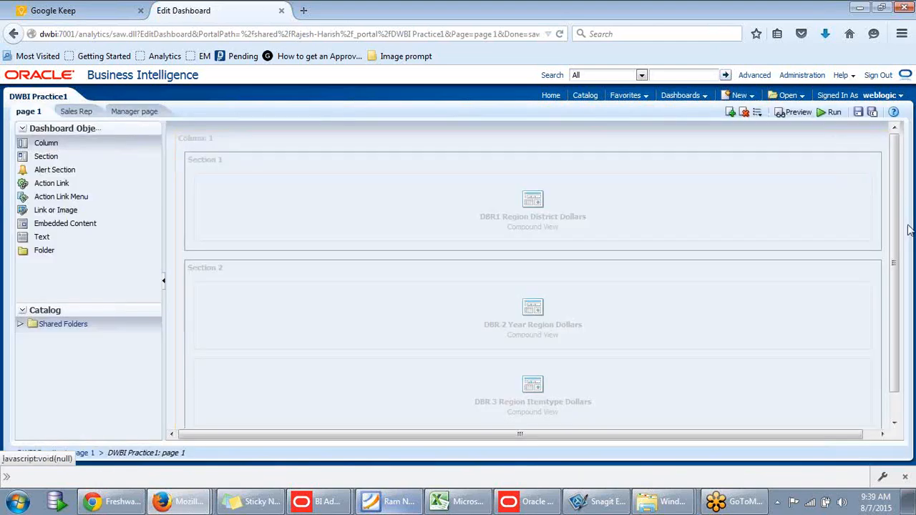
- Set the DBR 3 Region Itemtype Dollars results in Section 2 to display as a link in a separate window
{"action": "scroll", "coordinate": [903, 263], "scroll_direction": "down", "scroll_amount": 1}
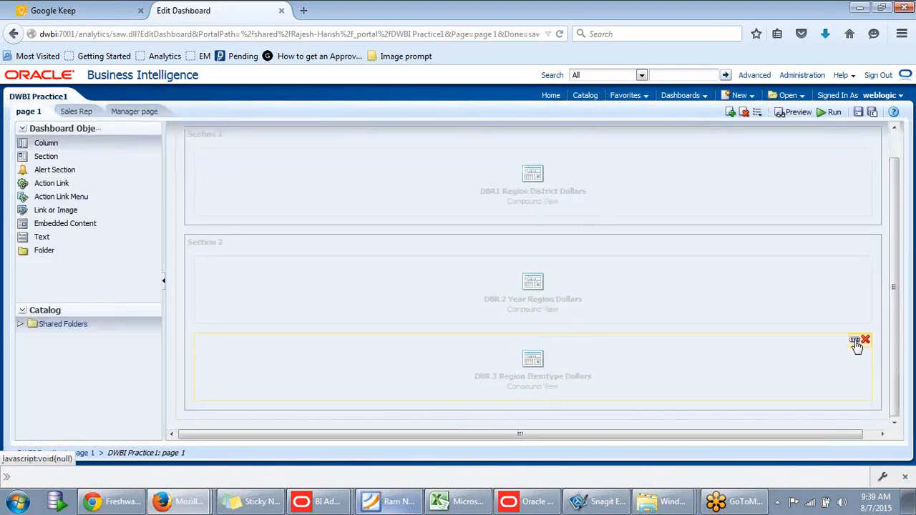
{"action": "left_click", "coordinate": [857, 343]}
{"action": "mouse_move", "coordinate": [815, 358]}
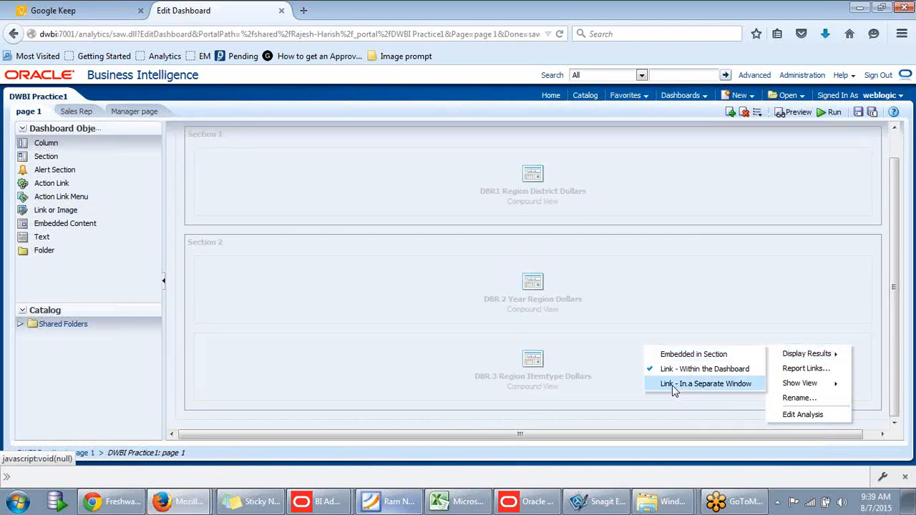
{"action": "left_click", "coordinate": [661, 389]}
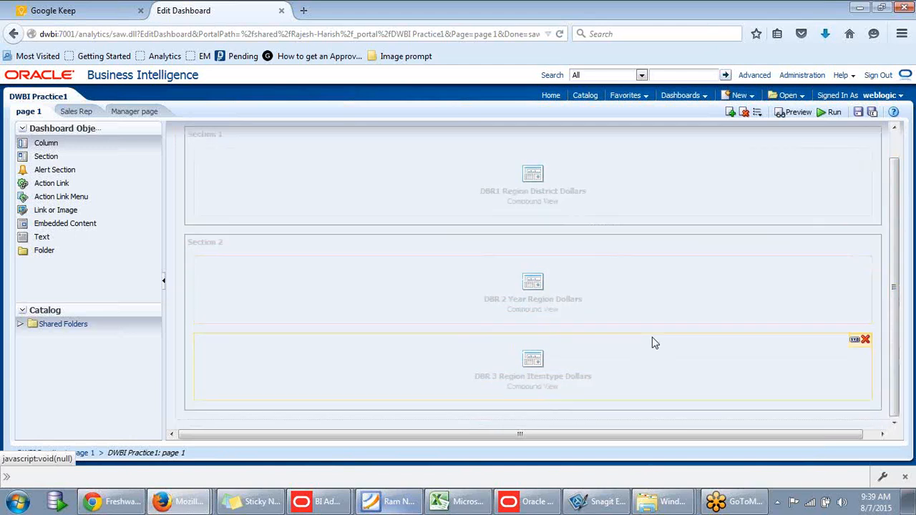
{"action": "left_click", "coordinate": [854, 342]}
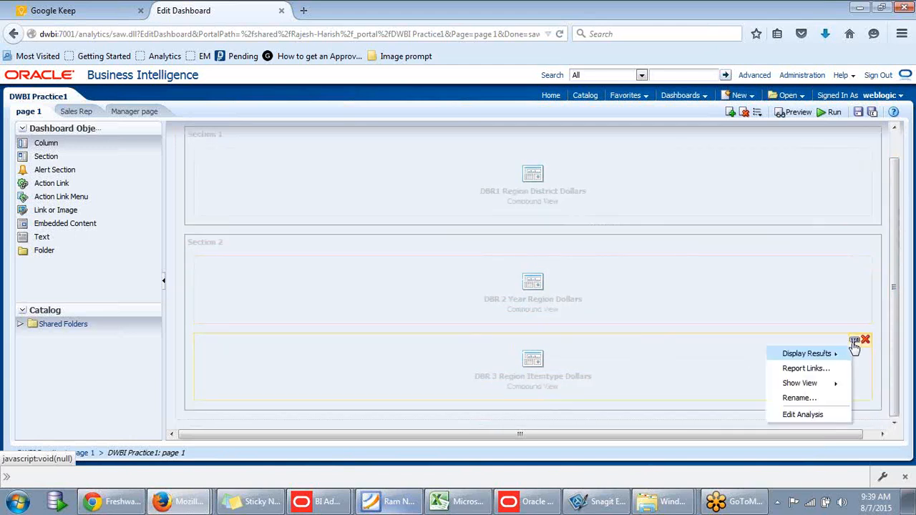
{"action": "left_click", "coordinate": [800, 370]}
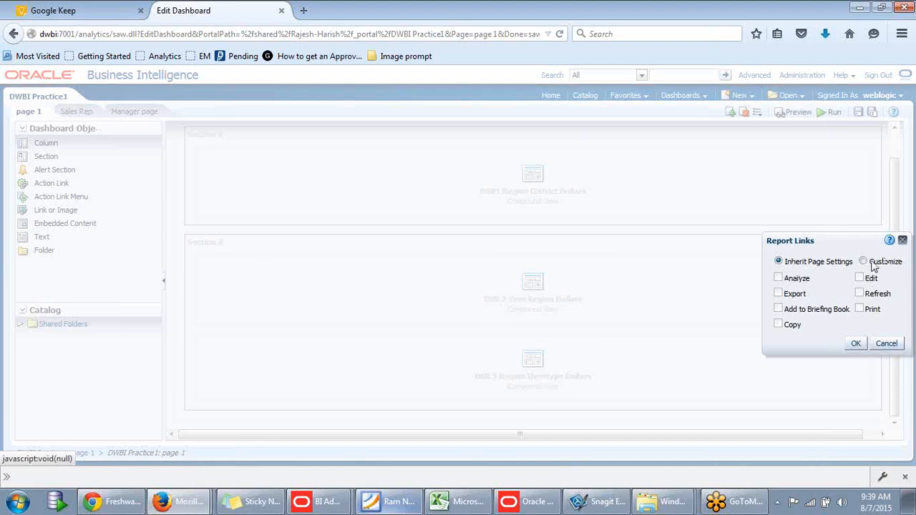
{"action": "left_click", "coordinate": [863, 263]}
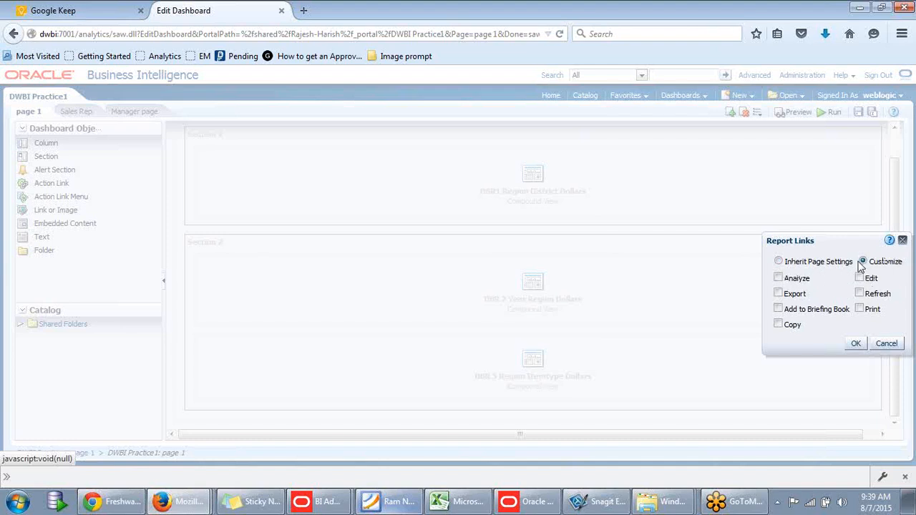
{"action": "left_click", "coordinate": [779, 262]}
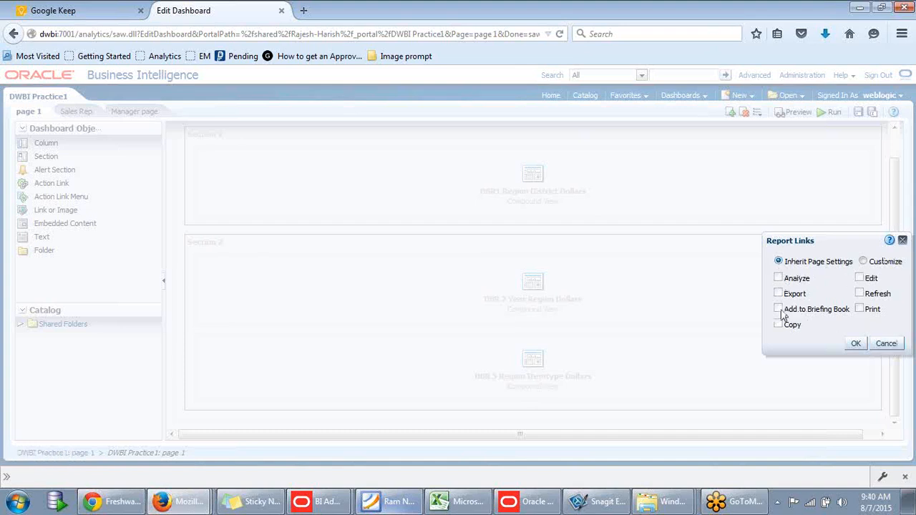
{"action": "left_click", "coordinate": [886, 343]}
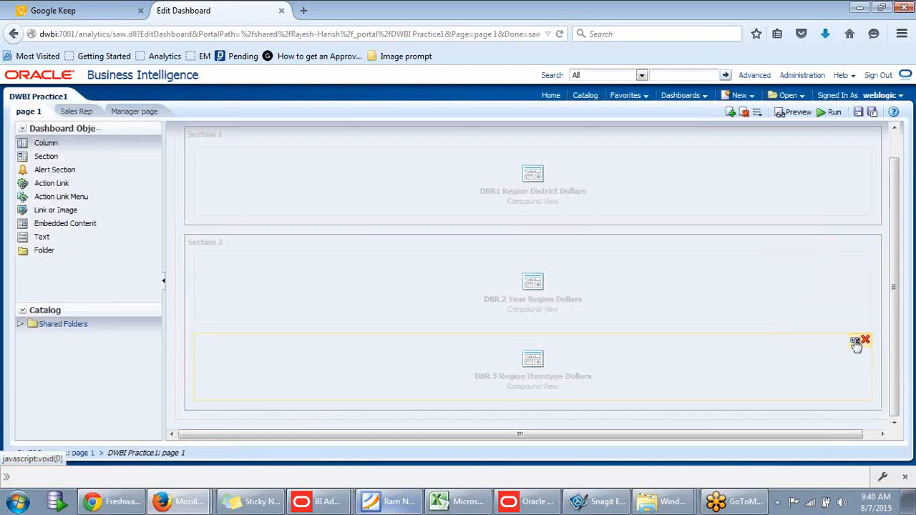
- Show only the Graph 1 view for DBR 3 Region Itemtype Dollars instead of the default compound view
{"action": "left_click", "coordinate": [856, 343]}
{"action": "mouse_move", "coordinate": [816, 385]}
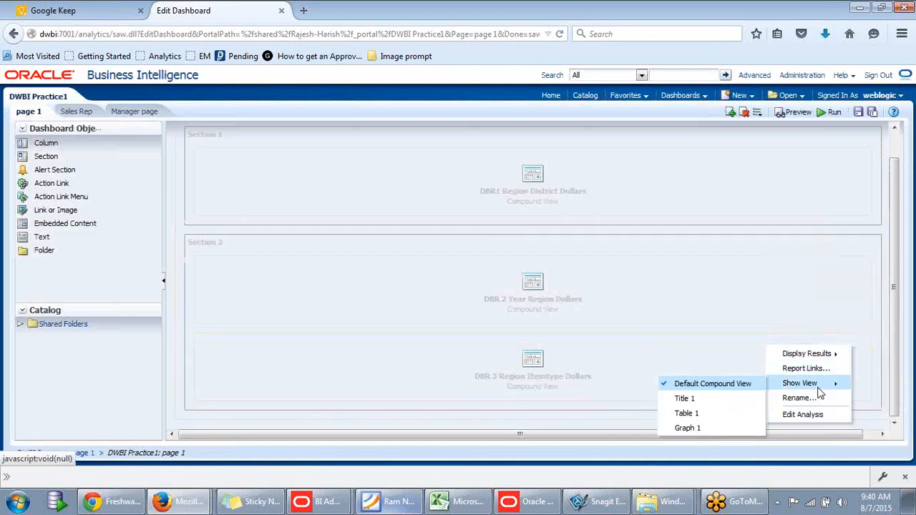
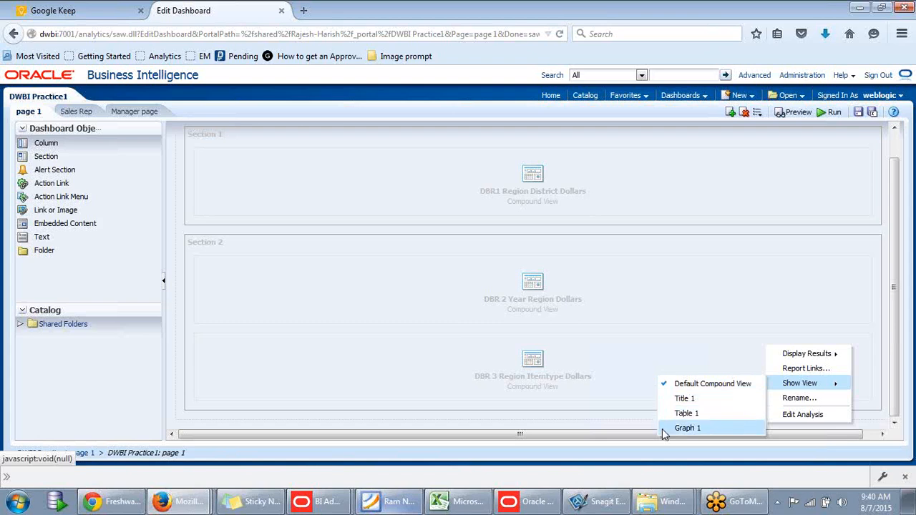
{"action": "left_click", "coordinate": [663, 429]}
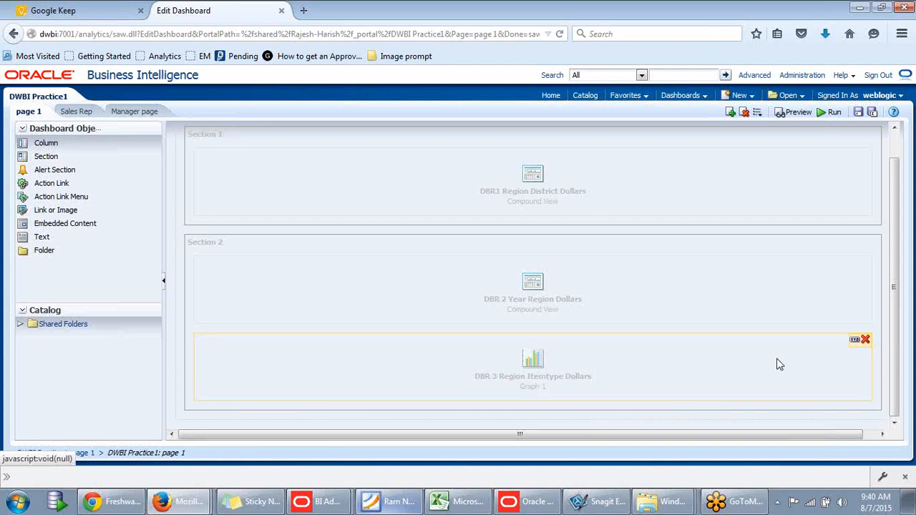
{"action": "left_click", "coordinate": [854, 341]}
{"action": "mouse_move", "coordinate": [809, 387]}
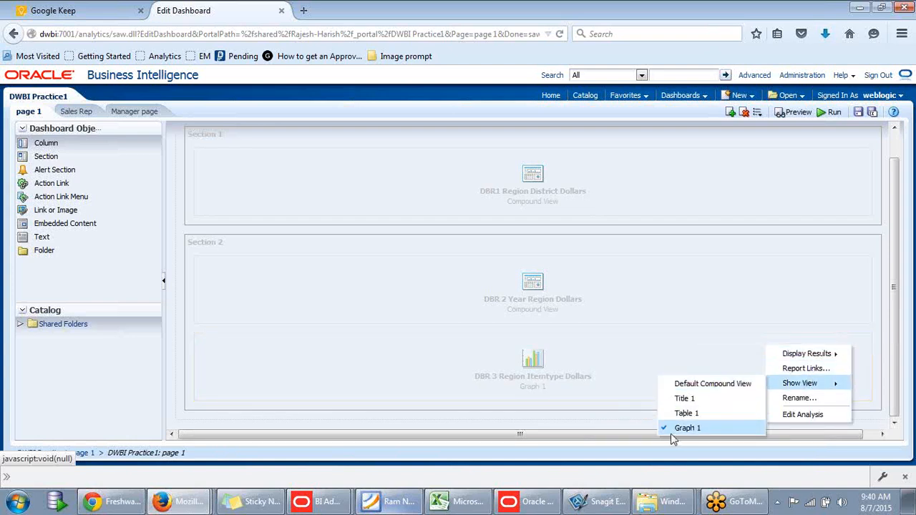
{"action": "left_click", "coordinate": [602, 438]}
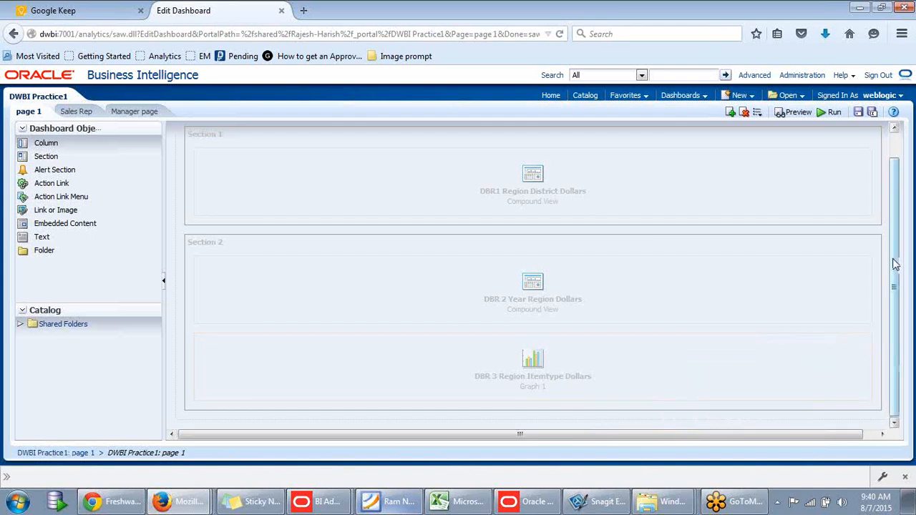
- Arrange the reports in Section 2 in a horizontal layout and save the dashboard
{"action": "left_click_drag", "start_coordinate": [895, 264], "coordinate": [901, 232]}
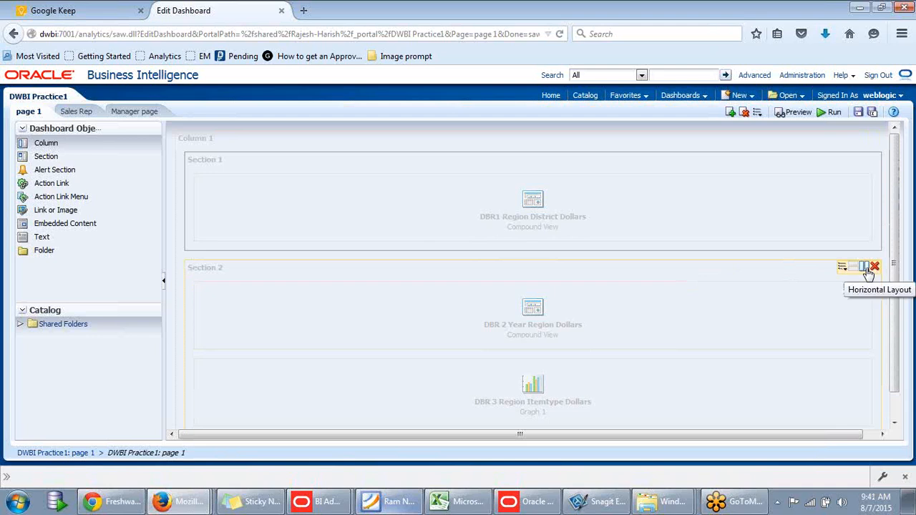
{"action": "left_click", "coordinate": [866, 269]}
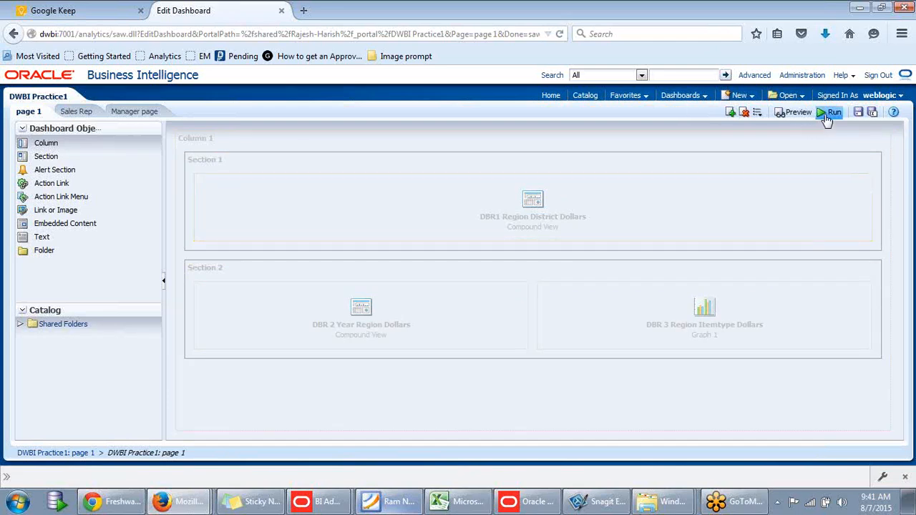
{"action": "left_click", "coordinate": [859, 113]}
- Run the dashboard to review the horizontal arrangement of Section 2, and collapse and re-expand that section
{"action": "left_click", "coordinate": [829, 113]}
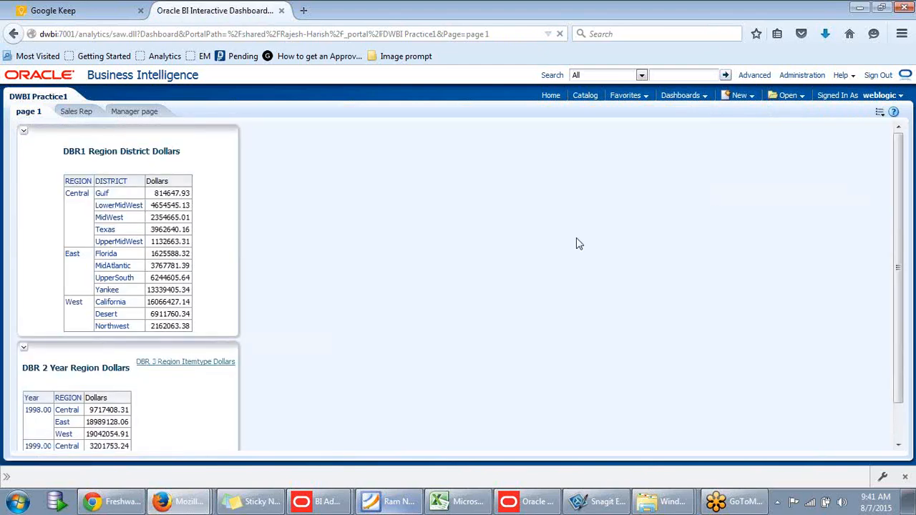
{"action": "scroll", "coordinate": [580, 242], "scroll_direction": "down", "scroll_amount": 1}
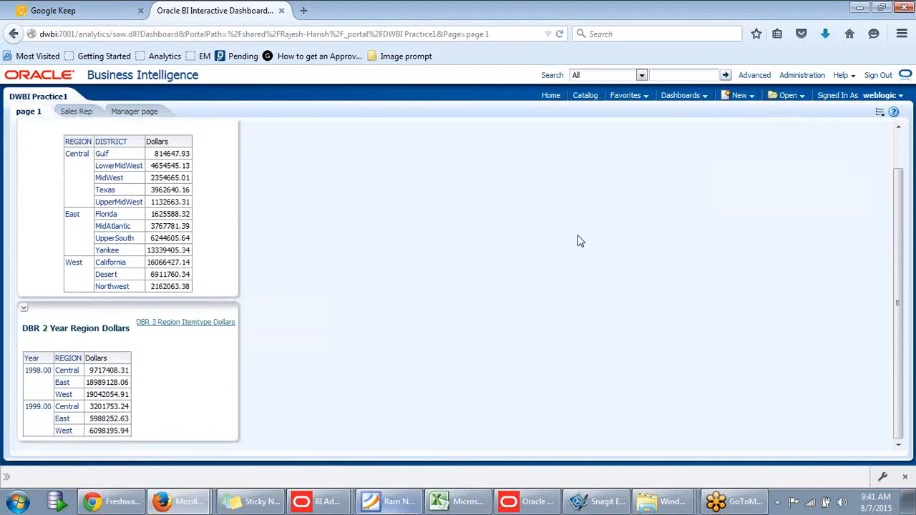
{"action": "scroll", "coordinate": [478, 268], "scroll_direction": "up", "scroll_amount": 1}
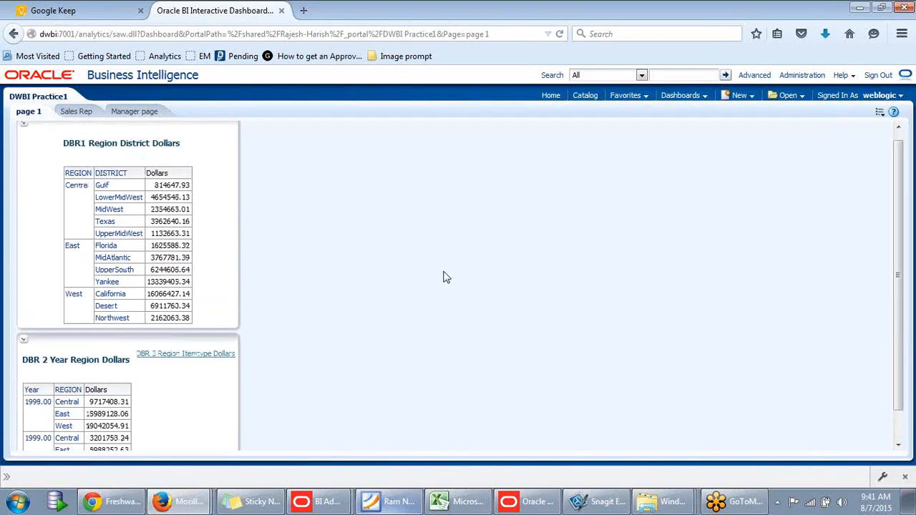
{"action": "scroll", "coordinate": [444, 276], "scroll_direction": "down", "scroll_amount": 1}
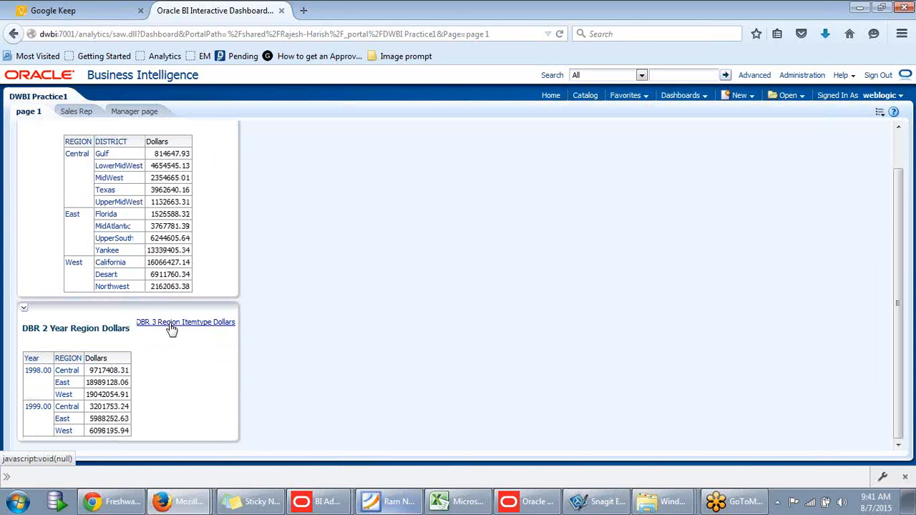
{"action": "scroll", "coordinate": [164, 358], "scroll_direction": "up", "scroll_amount": 1}
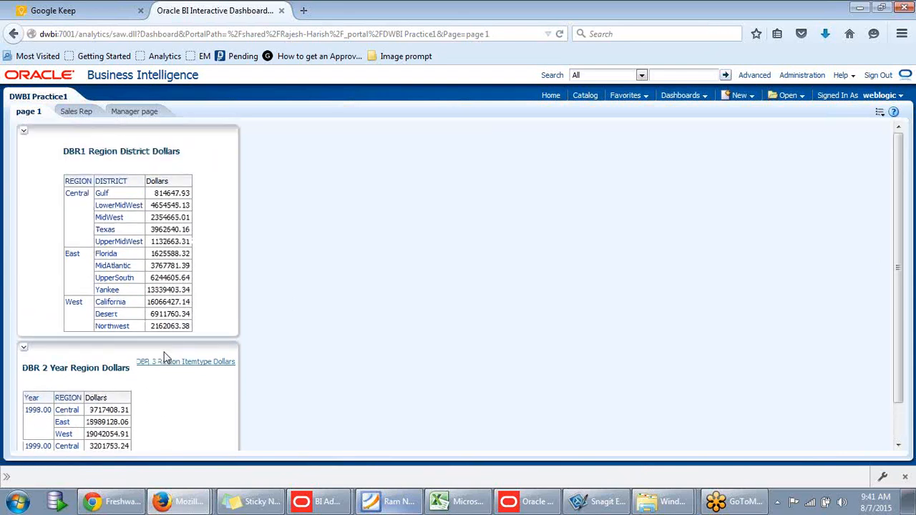
{"action": "scroll", "coordinate": [164, 358], "scroll_direction": "down", "scroll_amount": 1}
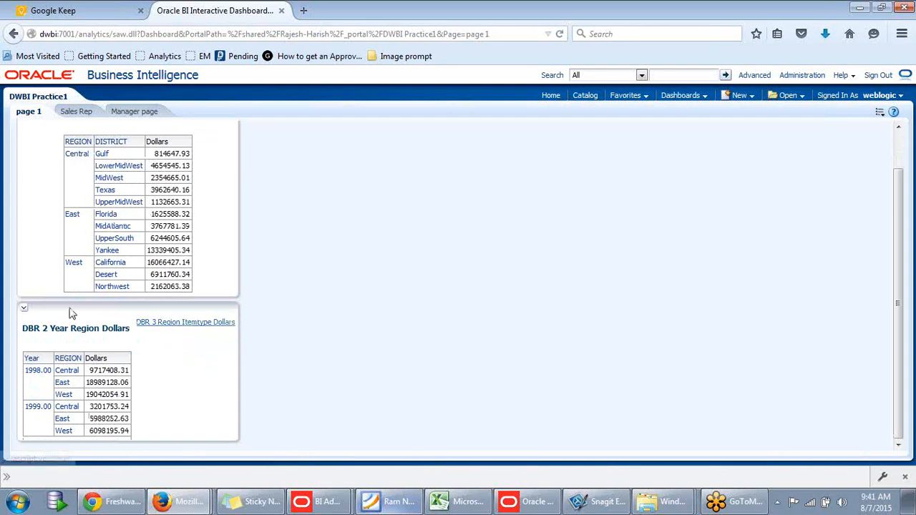
{"action": "left_click", "coordinate": [25, 313]}
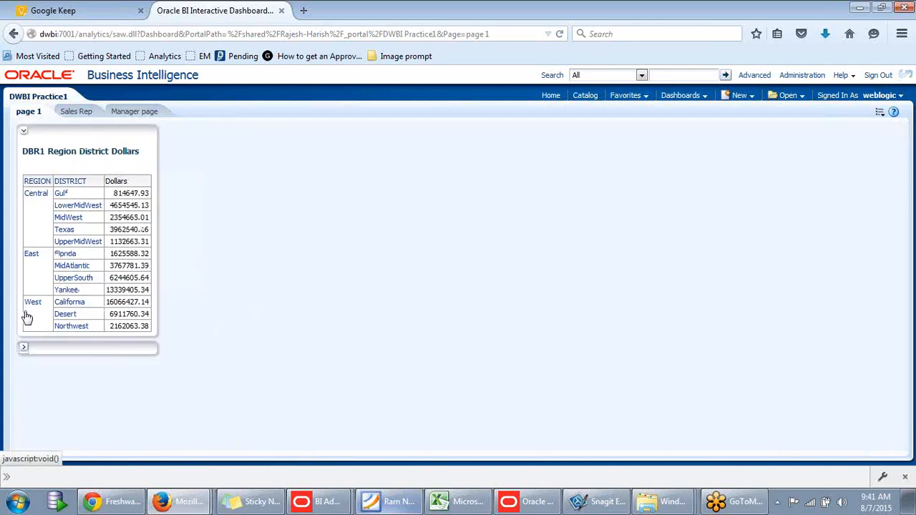
{"action": "left_click", "coordinate": [29, 355]}
{"action": "scroll", "coordinate": [274, 363], "scroll_direction": "down", "scroll_amount": 2}
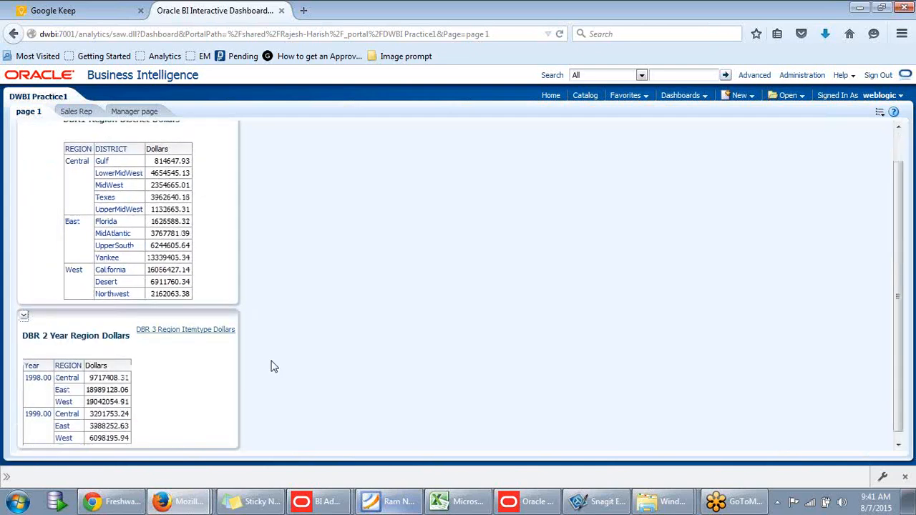
- Follow the DBR 3 Region Itemtype Dollars link to view its graph separately, and return to the dashboard
{"action": "left_click", "coordinate": [193, 330]}
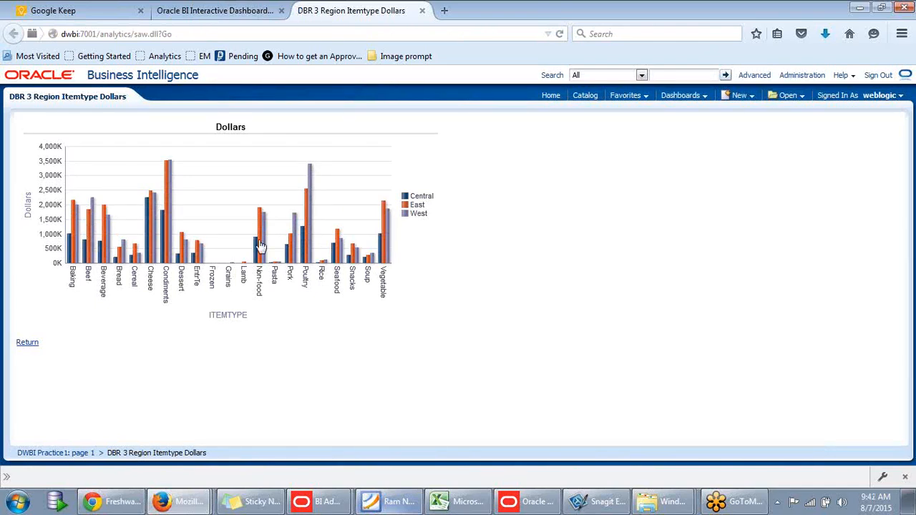
{"action": "left_click", "coordinate": [208, 10]}
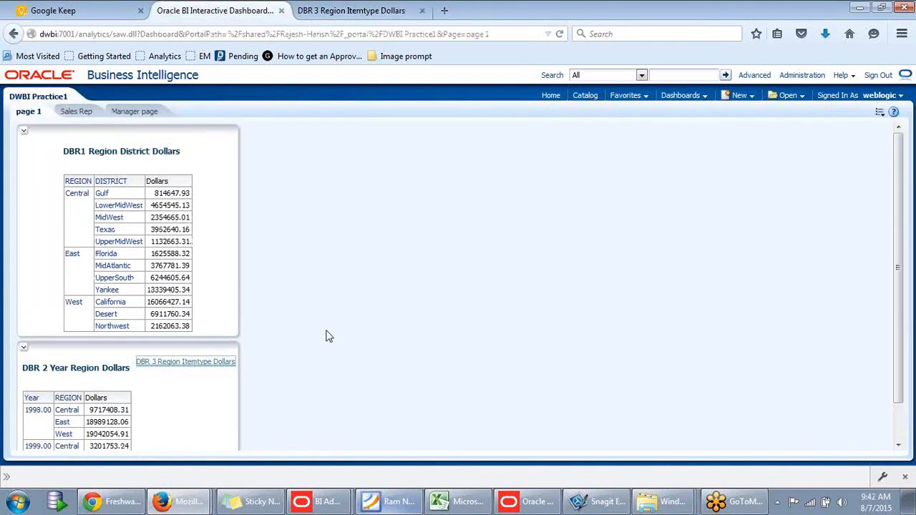
{"action": "scroll", "coordinate": [327, 334], "scroll_direction": "down", "scroll_amount": 2}
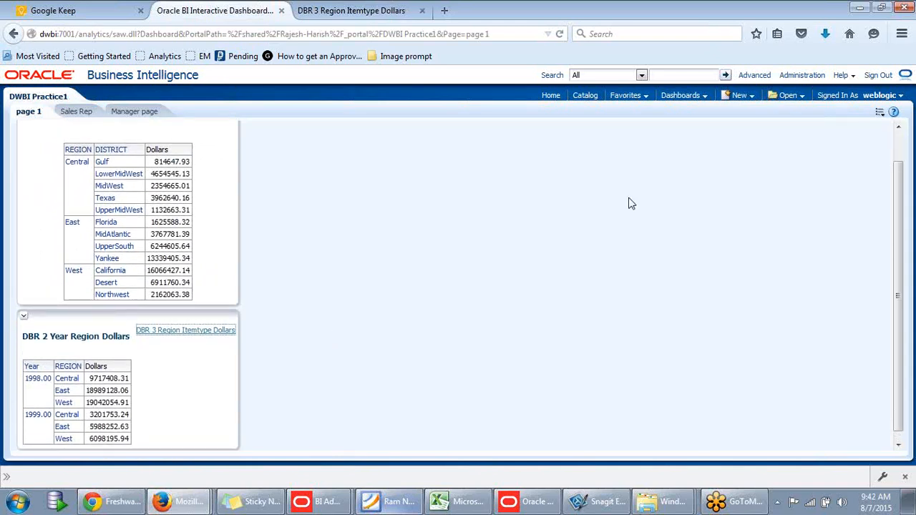
{"action": "scroll", "coordinate": [501, 236], "scroll_direction": "up", "scroll_amount": 2}
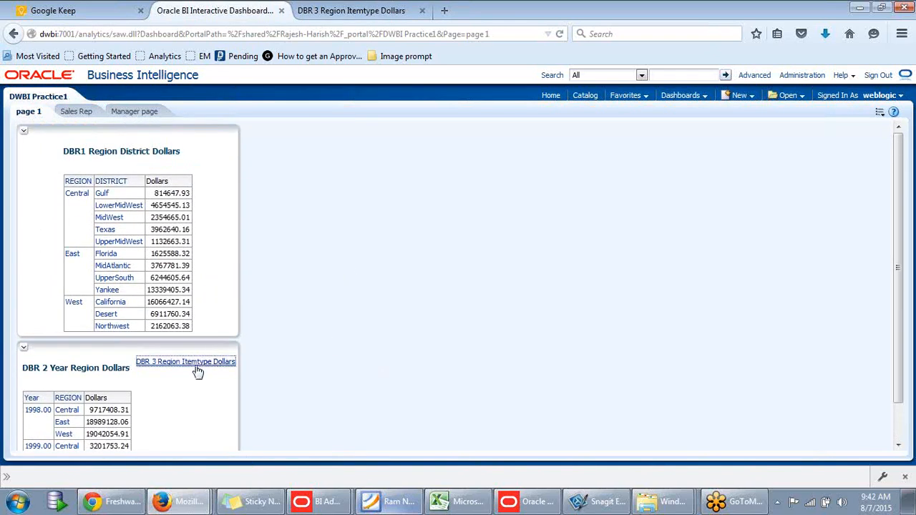
{"action": "left_click", "coordinate": [879, 112]}
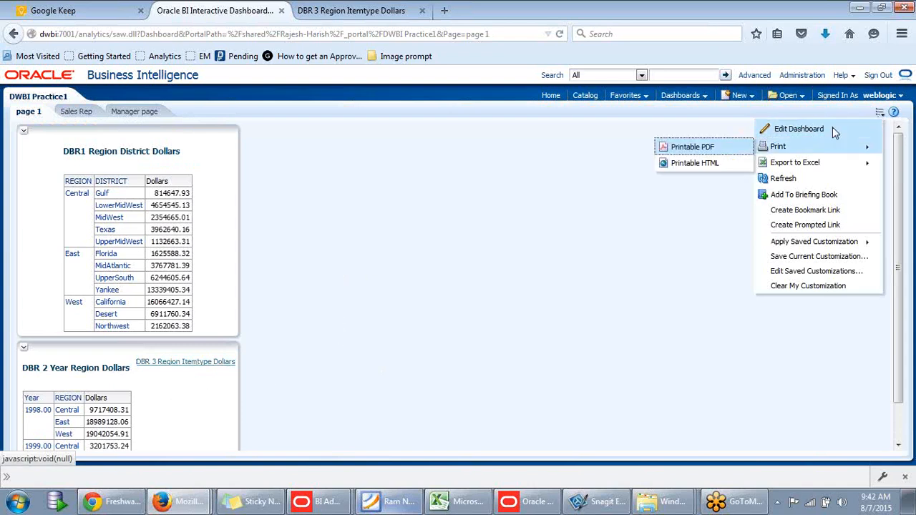
{"action": "left_click", "coordinate": [795, 131]}
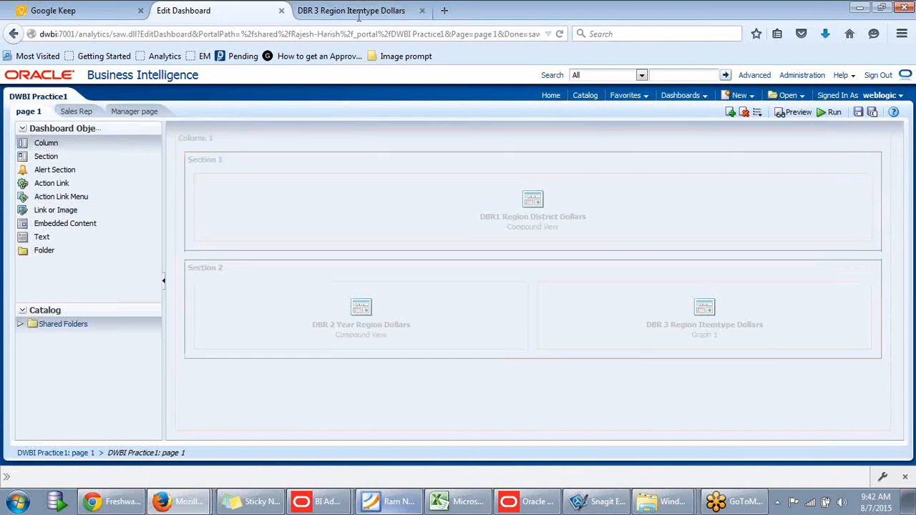
{"action": "left_click", "coordinate": [832, 113]}
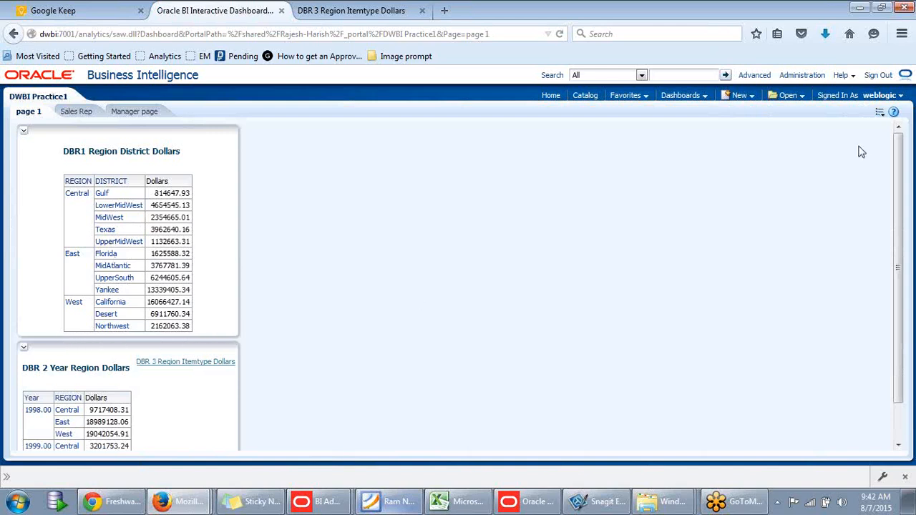
- Open page 1 for editing and customize the report links of DBR1 Region District Dollars, enabling Edit
{"action": "left_click", "coordinate": [877, 117]}
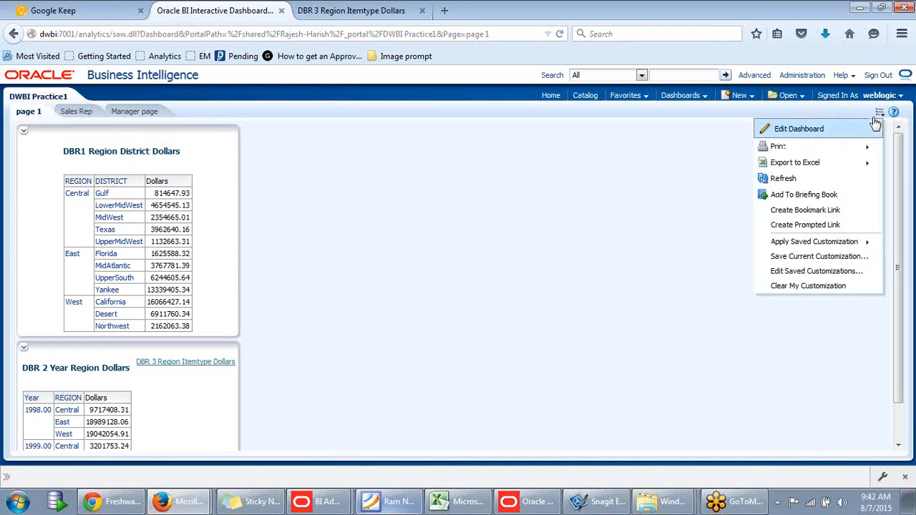
{"action": "left_click", "coordinate": [834, 137]}
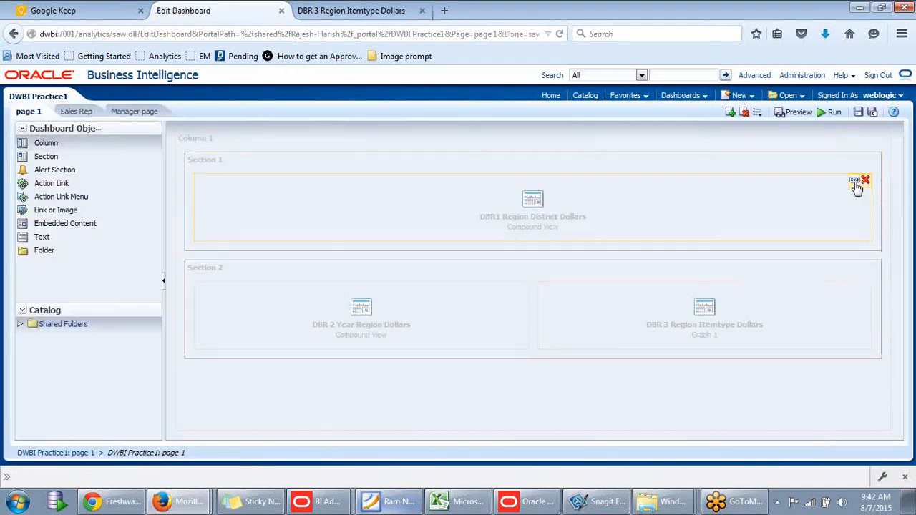
{"action": "left_click", "coordinate": [856, 183]}
{"action": "left_click", "coordinate": [803, 209]}
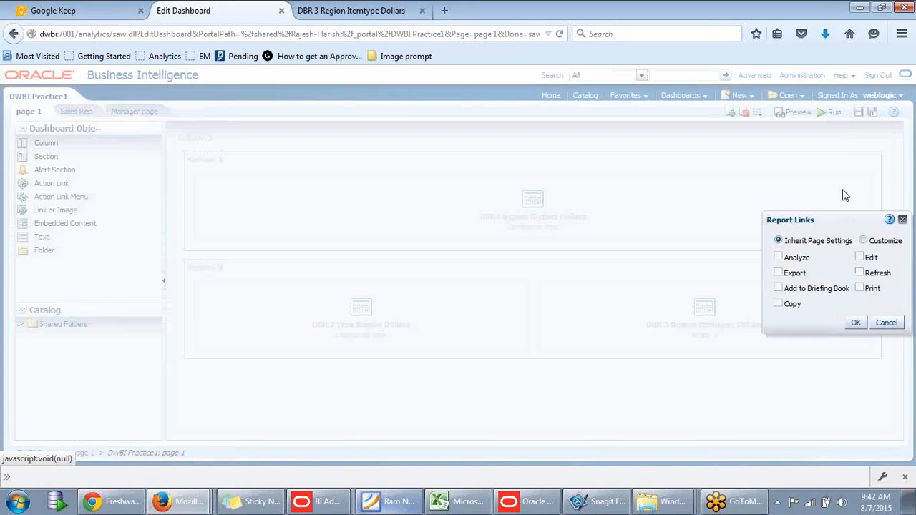
{"action": "left_click_drag", "start_coordinate": [832, 216], "coordinate": [763, 156]}
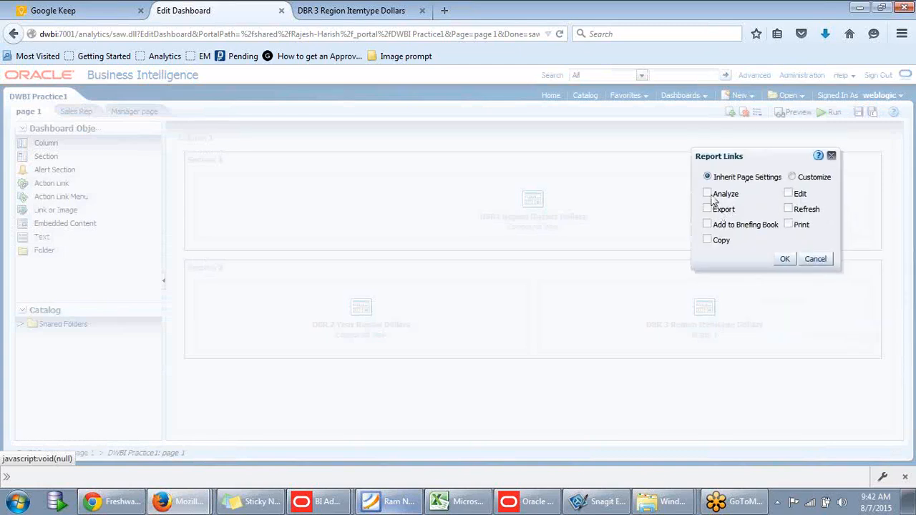
{"action": "left_click", "coordinate": [792, 177]}
{"action": "left_click", "coordinate": [788, 193]}
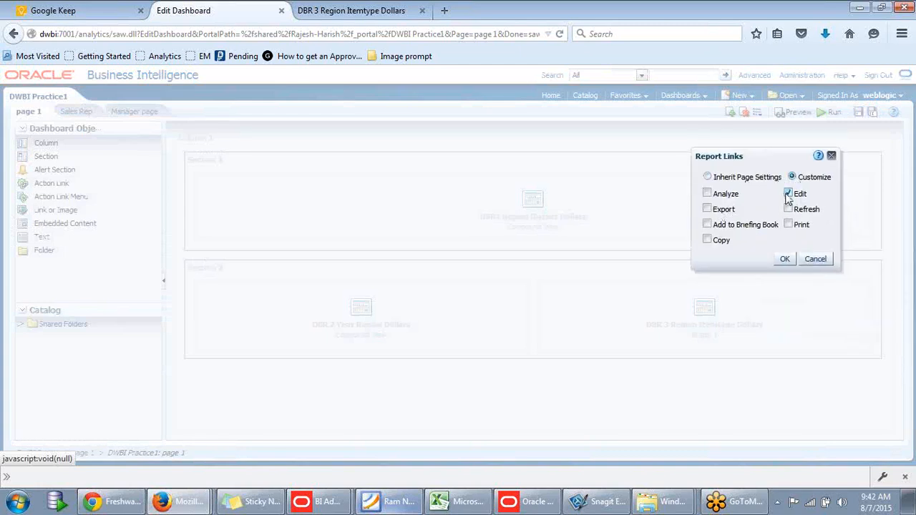
{"action": "left_click", "coordinate": [788, 210]}
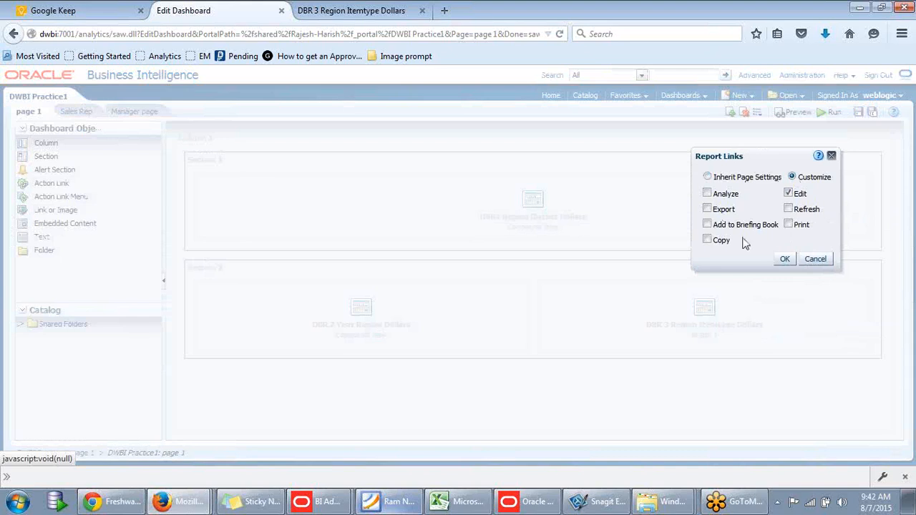
- Add Print, Copy and Export to the customized report links and apply the settings
{"action": "left_click", "coordinate": [789, 225]}
{"action": "left_click", "coordinate": [708, 240]}
{"action": "left_click", "coordinate": [707, 209]}
{"action": "left_click", "coordinate": [784, 259]}
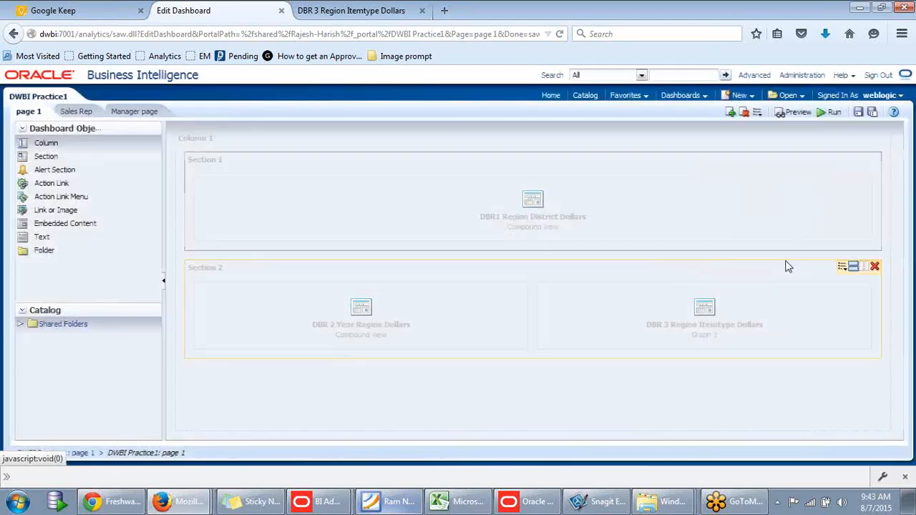
- Run the dashboard and check which report links page 1 shows beneath its reports
{"action": "left_click", "coordinate": [830, 113]}
{"action": "left_click", "coordinate": [544, 243]}
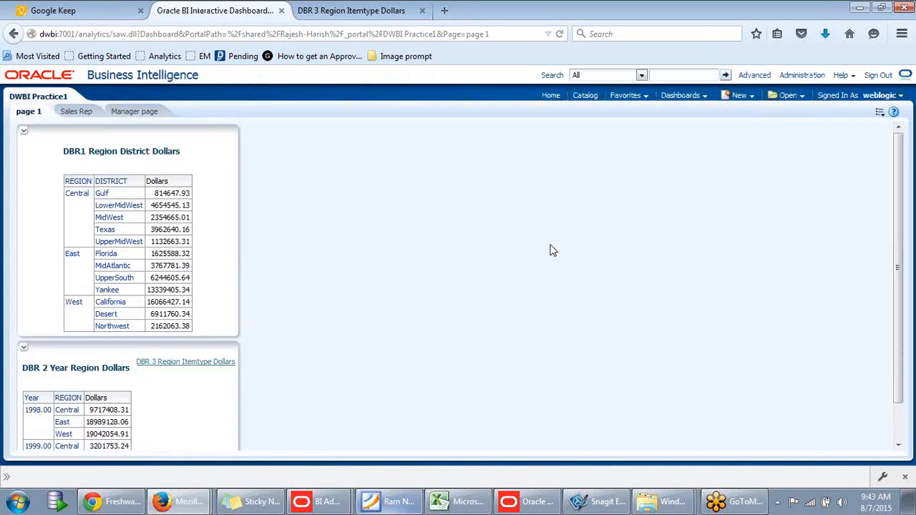
{"action": "scroll", "coordinate": [298, 281], "scroll_direction": "down", "scroll_amount": 1}
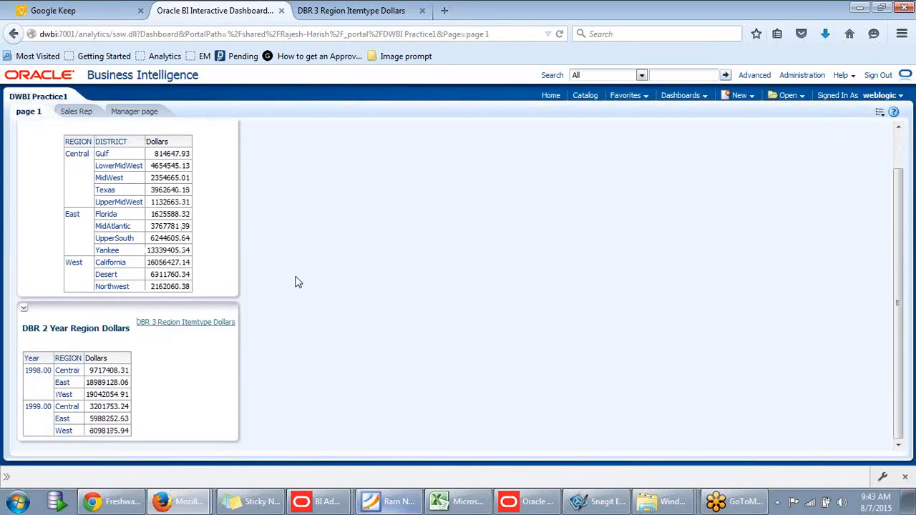
{"action": "scroll", "coordinate": [272, 335], "scroll_direction": "up", "scroll_amount": 1}
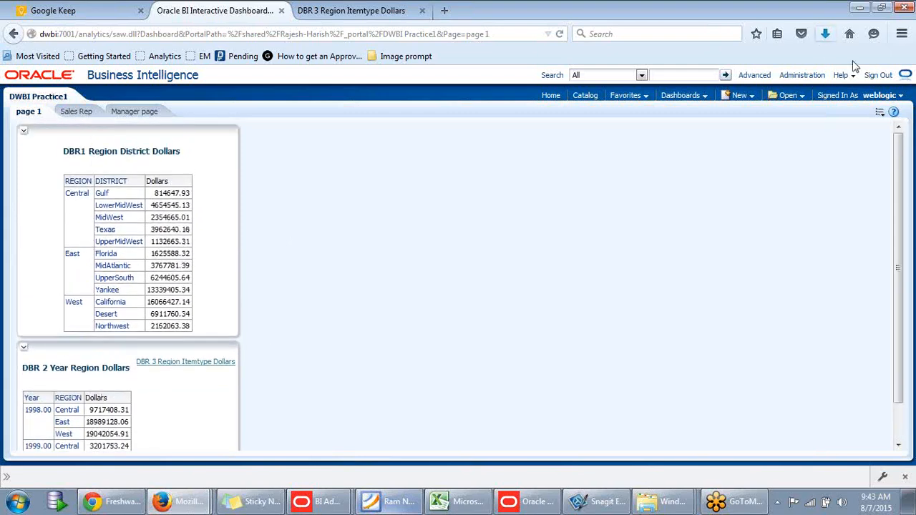
- Reopen page 1 for editing and customize the DBR1 Region District Dollars report links to Edit, Refresh, Print, Export and Copy
{"action": "left_click", "coordinate": [880, 112]}
{"action": "left_click", "coordinate": [829, 131]}
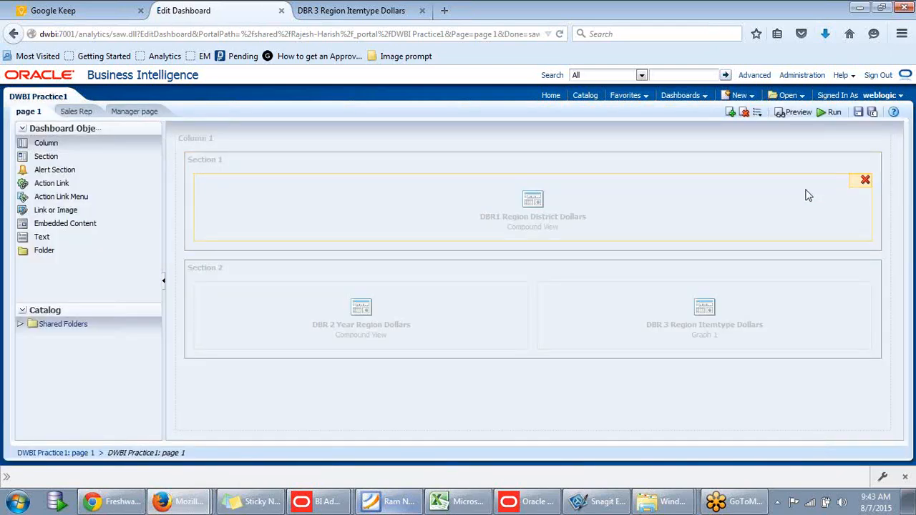
{"action": "left_click", "coordinate": [853, 181]}
{"action": "mouse_move", "coordinate": [814, 227]}
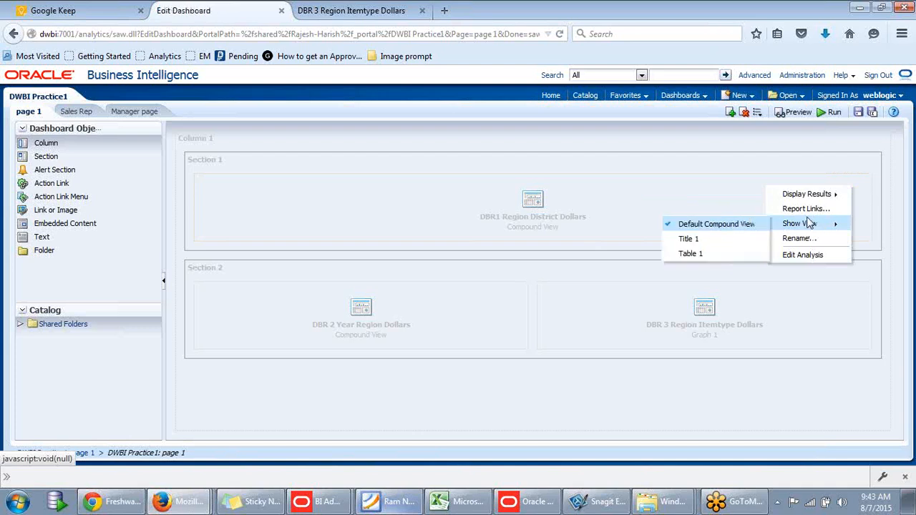
{"action": "left_click", "coordinate": [808, 210]}
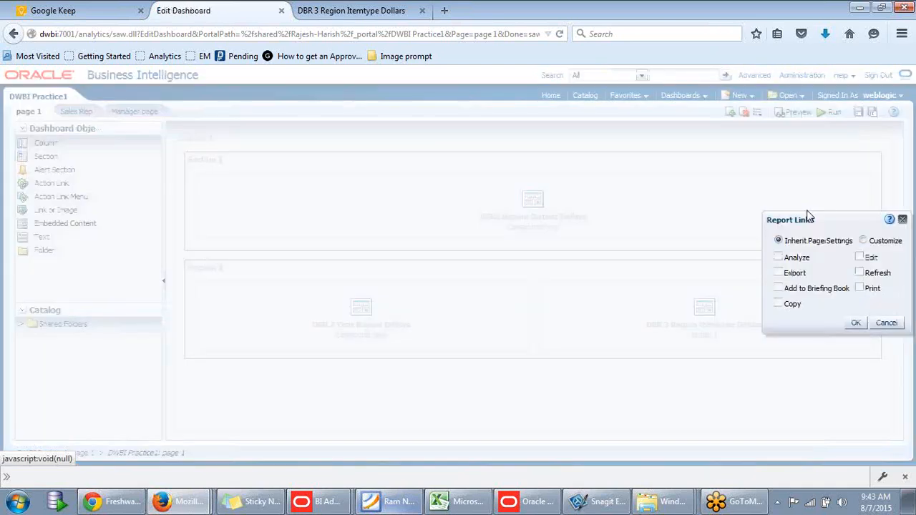
{"action": "left_click", "coordinate": [864, 240]}
{"action": "left_click", "coordinate": [778, 273]}
{"action": "left_click", "coordinate": [860, 273]}
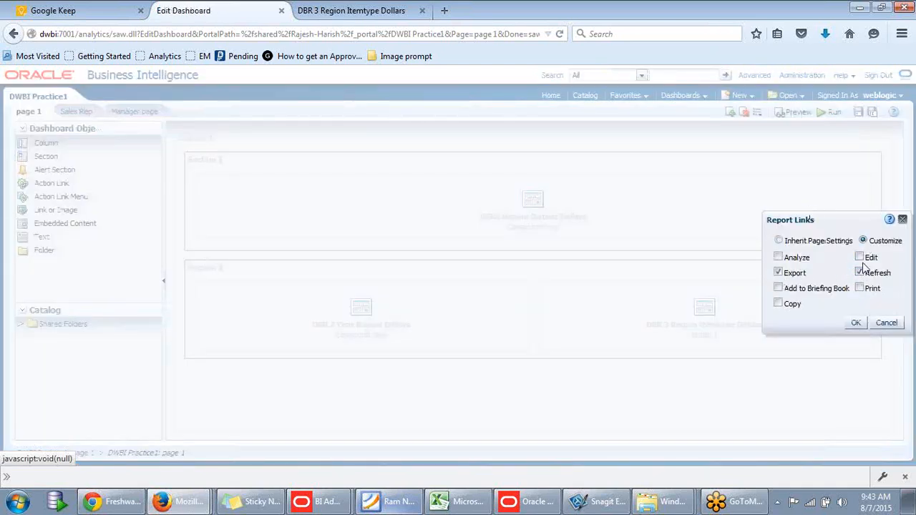
{"action": "left_click", "coordinate": [859, 287]}
{"action": "left_click", "coordinate": [778, 304]}
{"action": "left_click", "coordinate": [856, 323]}
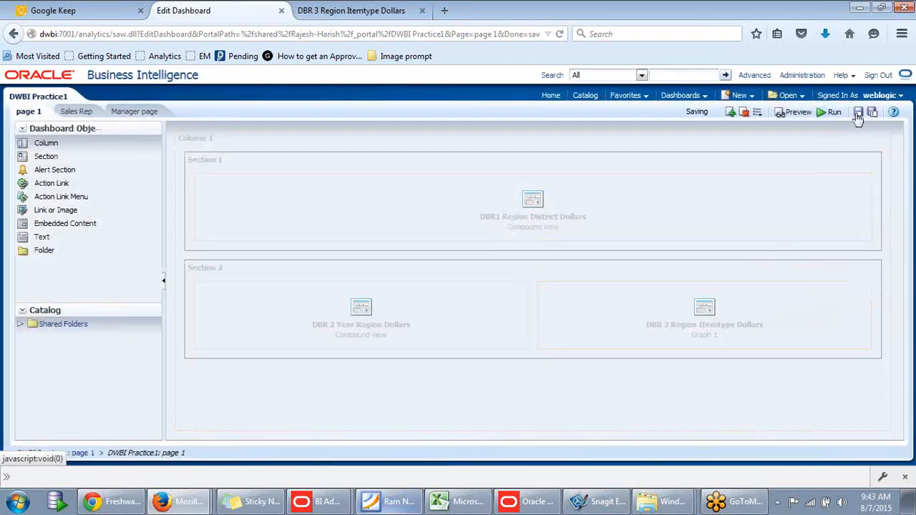
- Save and run the dashboard, examining the report links beneath the DBR1 Region District Dollars table
{"action": "left_click", "coordinate": [833, 112]}
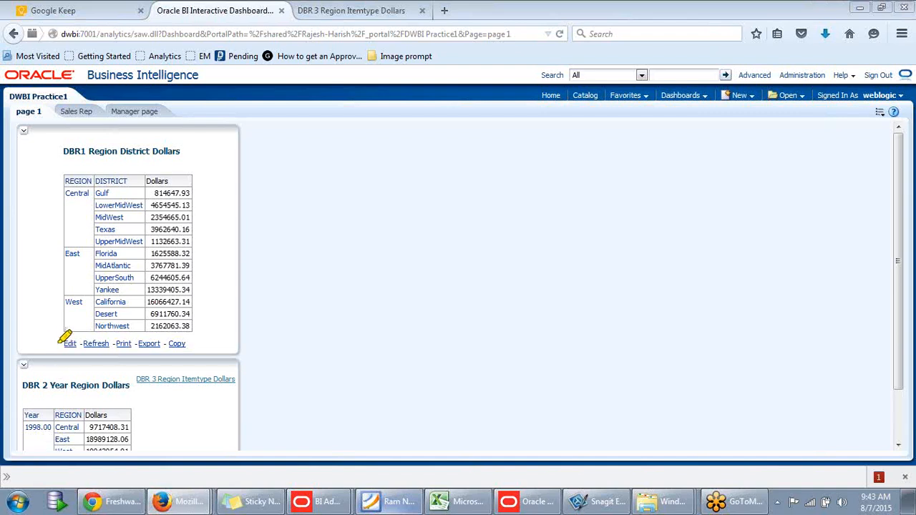
{"action": "left_click_drag", "start_coordinate": [54, 343], "coordinate": [192, 343]}
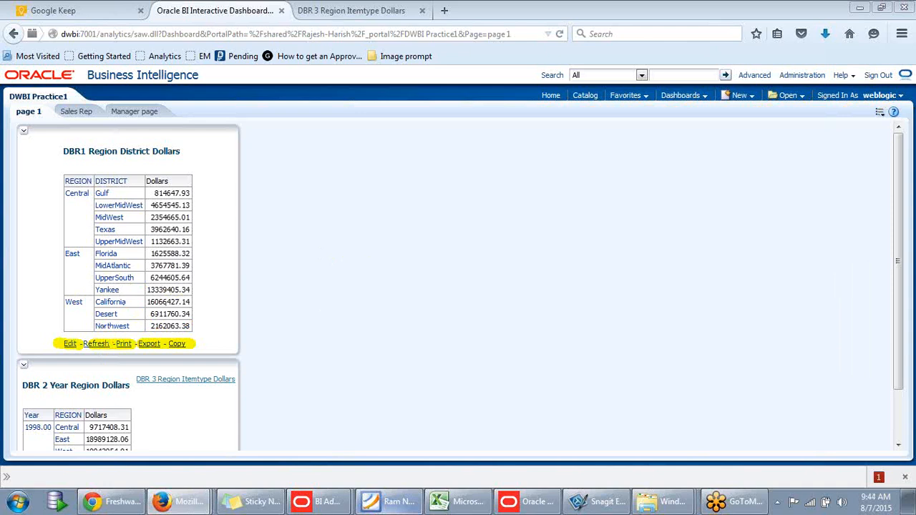
- Return to dashboard editing and set DBR1 Region District Dollars to use its dashboard object name as link text
{"action": "left_click", "coordinate": [879, 113]}
{"action": "left_click", "coordinate": [824, 136]}
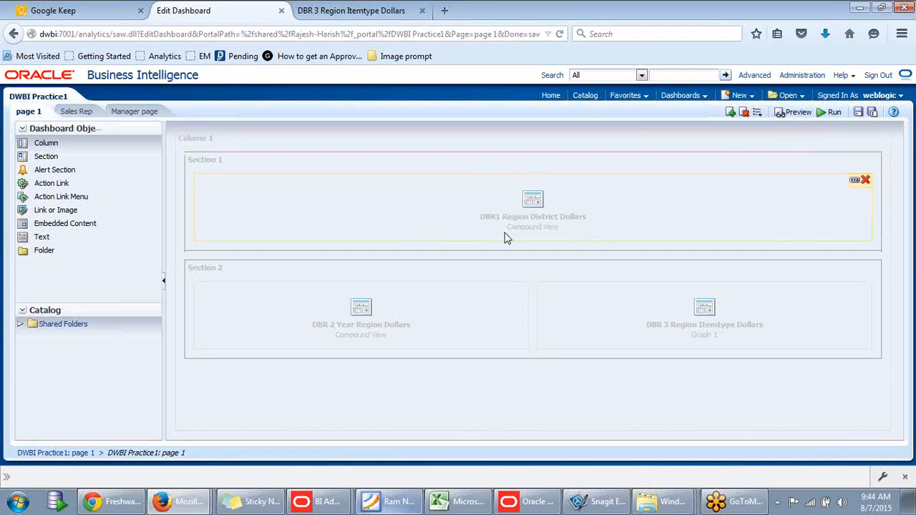
{"action": "left_click", "coordinate": [856, 181]}
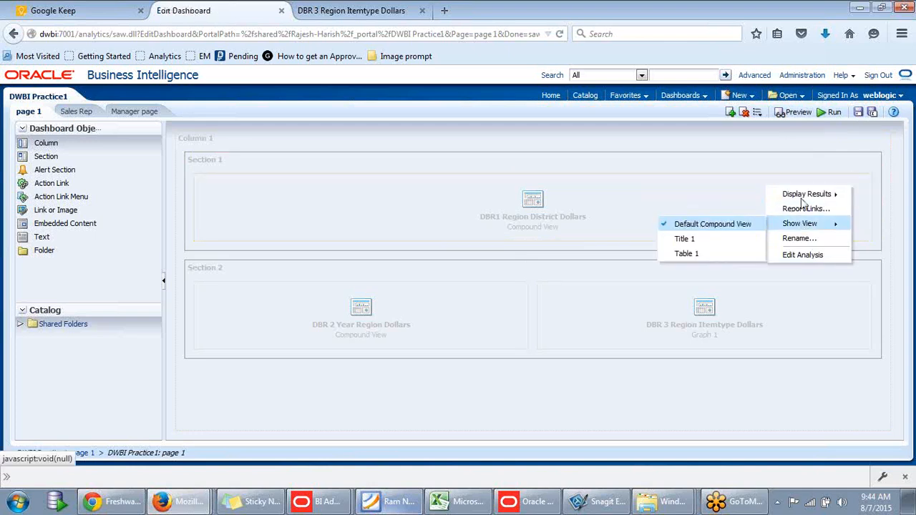
{"action": "mouse_move", "coordinate": [803, 202]}
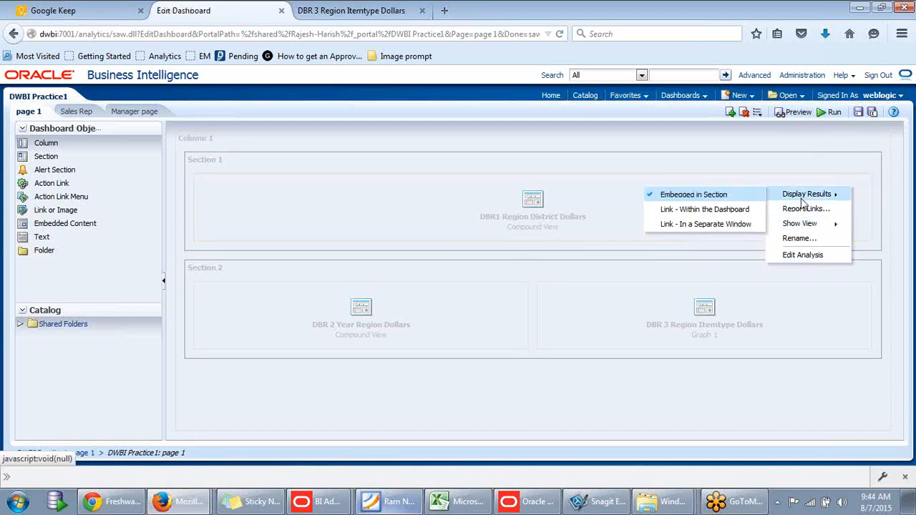
{"action": "left_click", "coordinate": [801, 239]}
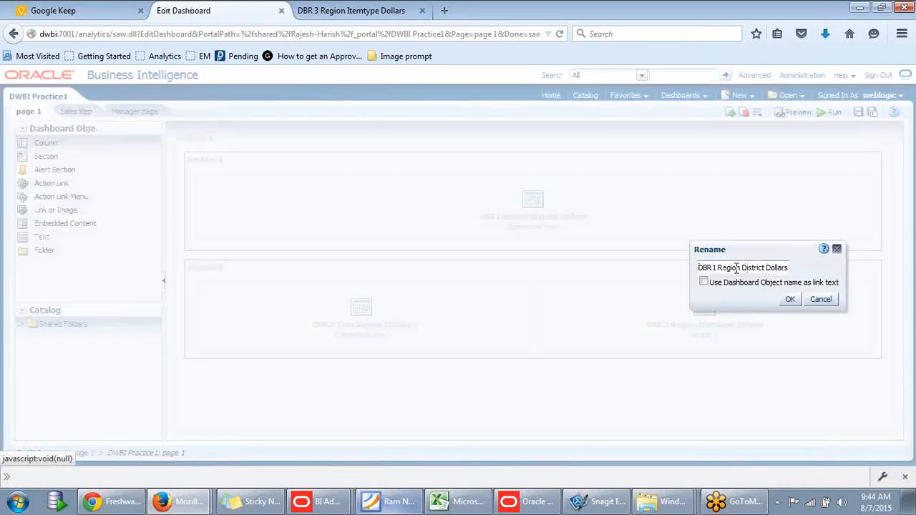
{"action": "left_click", "coordinate": [705, 282]}
{"action": "left_click", "coordinate": [790, 300]}
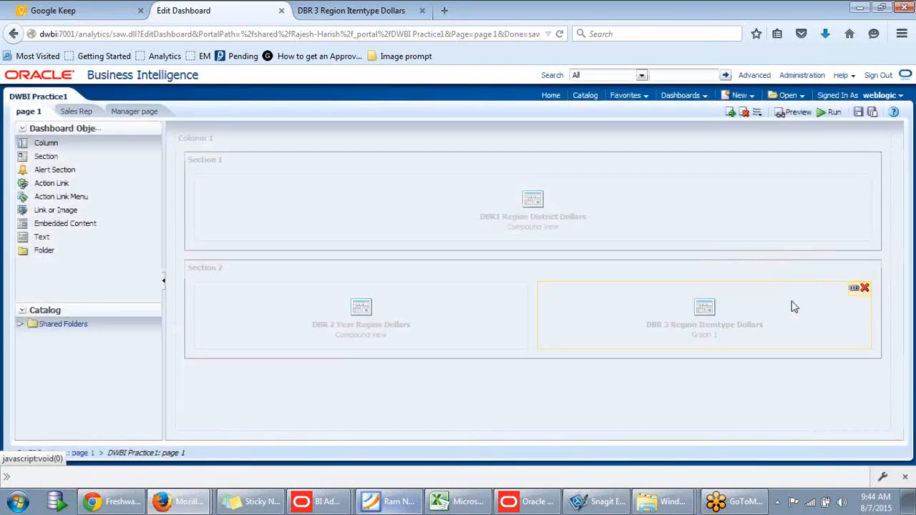
- Open the DBR1 Region District Dollars analysis for editing from the dashboard, leaving the dashboard page without saving
{"action": "left_click", "coordinate": [853, 180]}
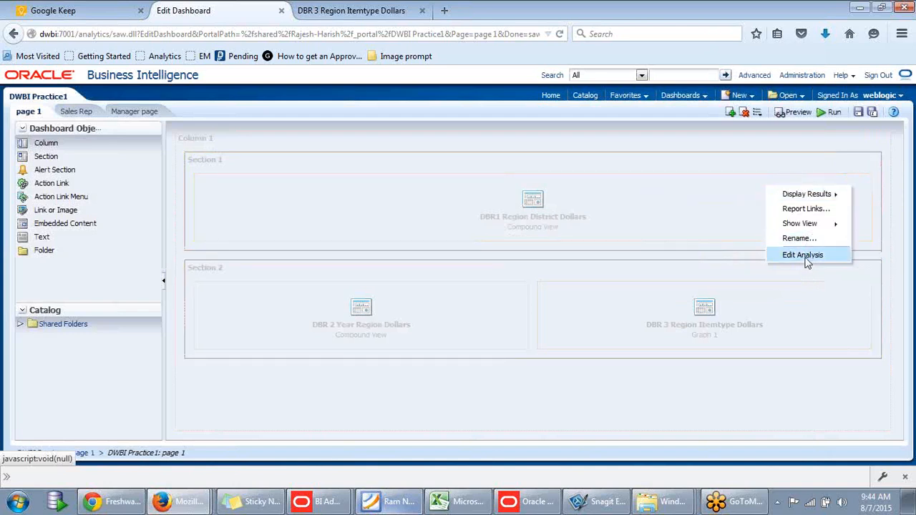
{"action": "left_click", "coordinate": [536, 372]}
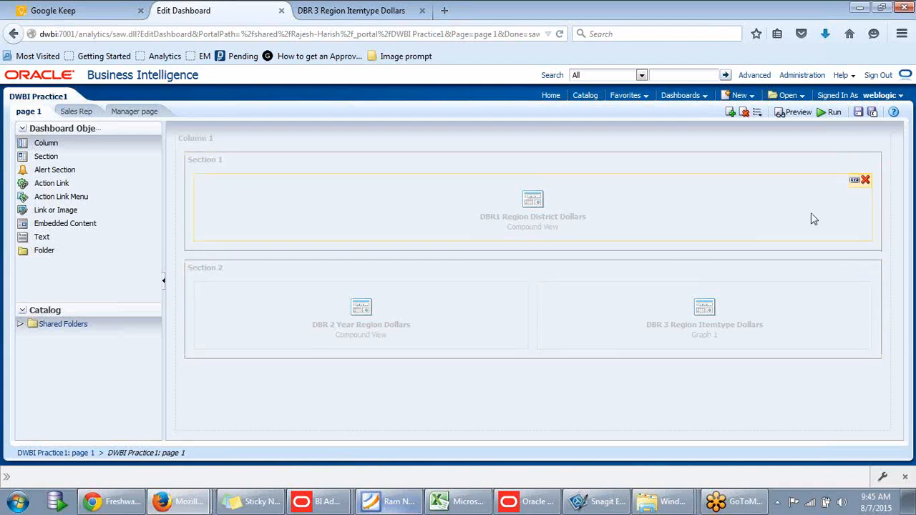
{"action": "left_click", "coordinate": [855, 180]}
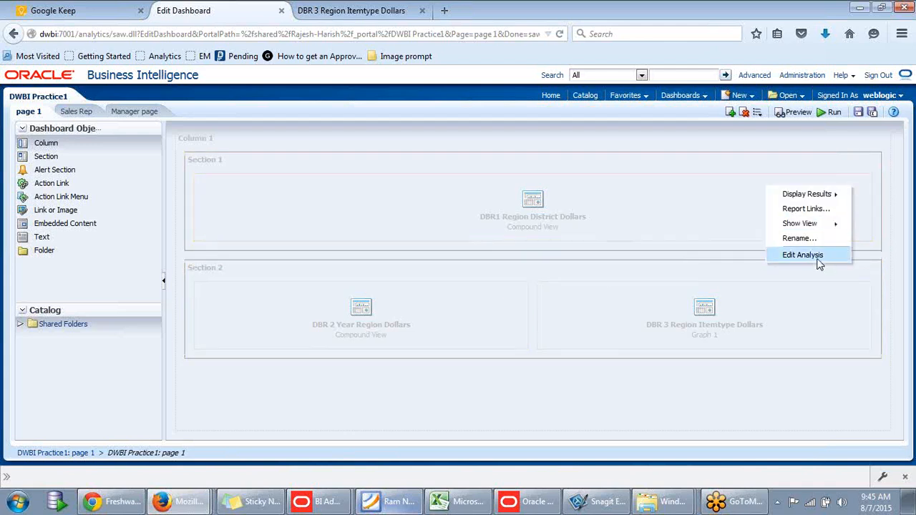
{"action": "left_click", "coordinate": [817, 257]}
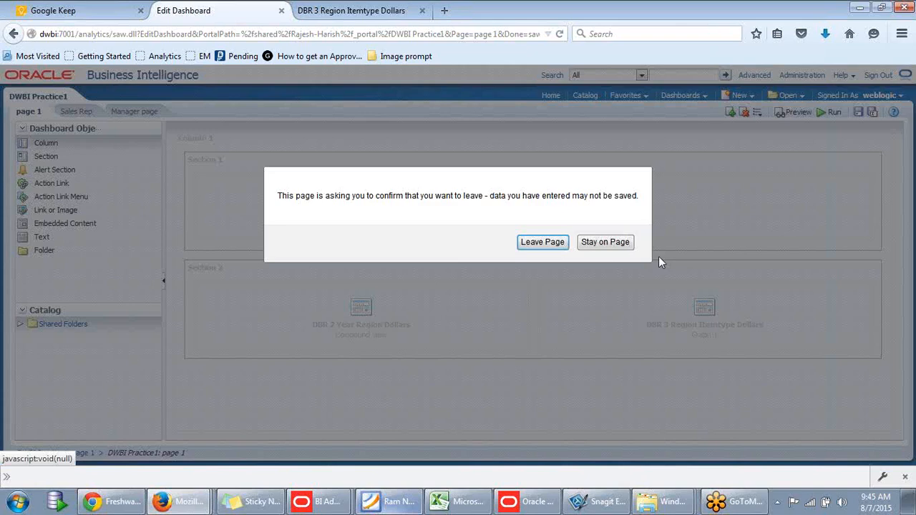
{"action": "left_click", "coordinate": [559, 246]}
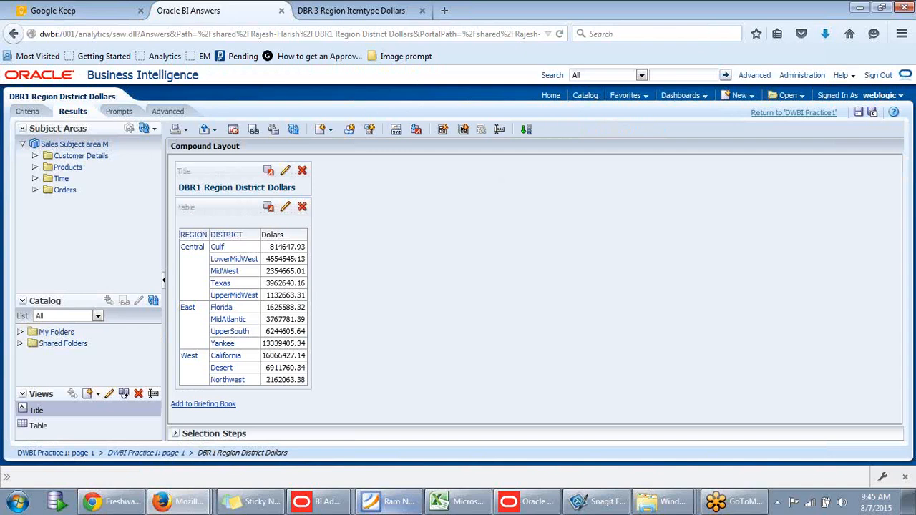
{"action": "left_click", "coordinate": [390, 502]}
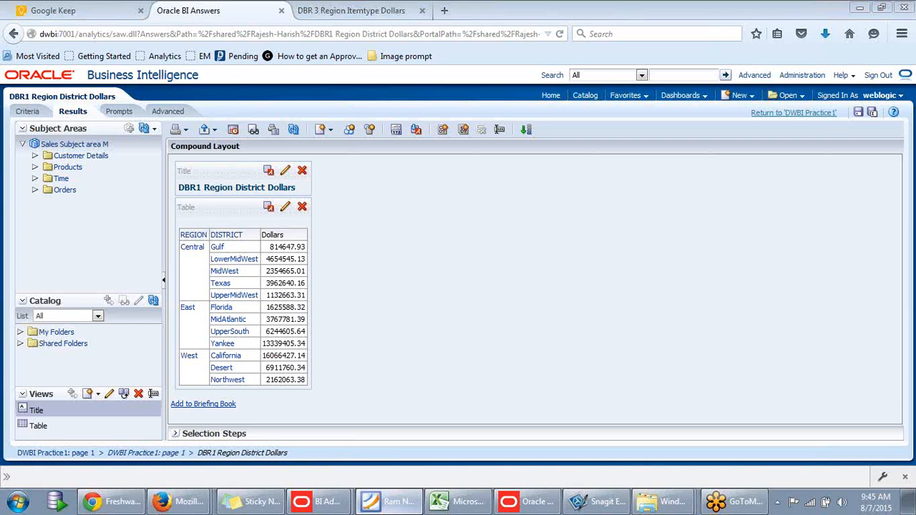
{"action": "left_click", "coordinate": [681, 95]}
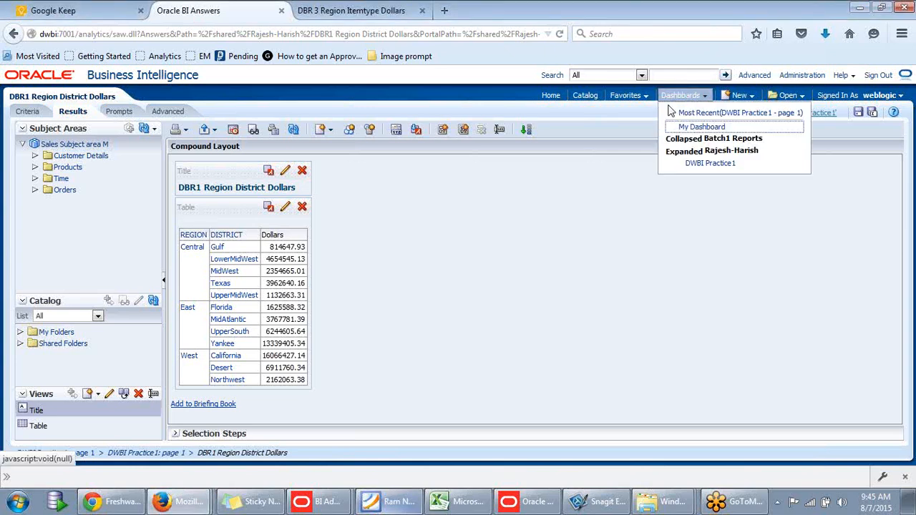
{"action": "left_click", "coordinate": [527, 207]}
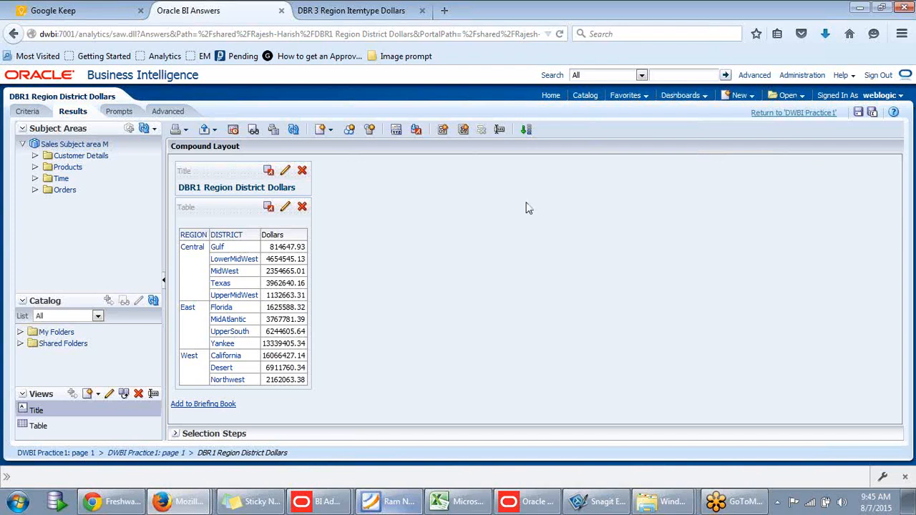
- Open the Column Prompt analysis from the shared folder in the catalog
{"action": "left_click", "coordinate": [584, 100]}
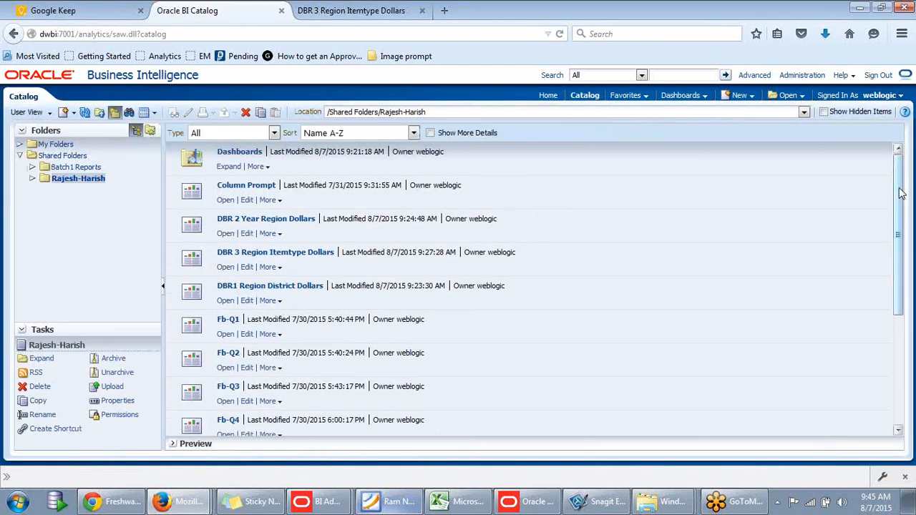
{"action": "left_click_drag", "start_coordinate": [902, 193], "coordinate": [912, 170]}
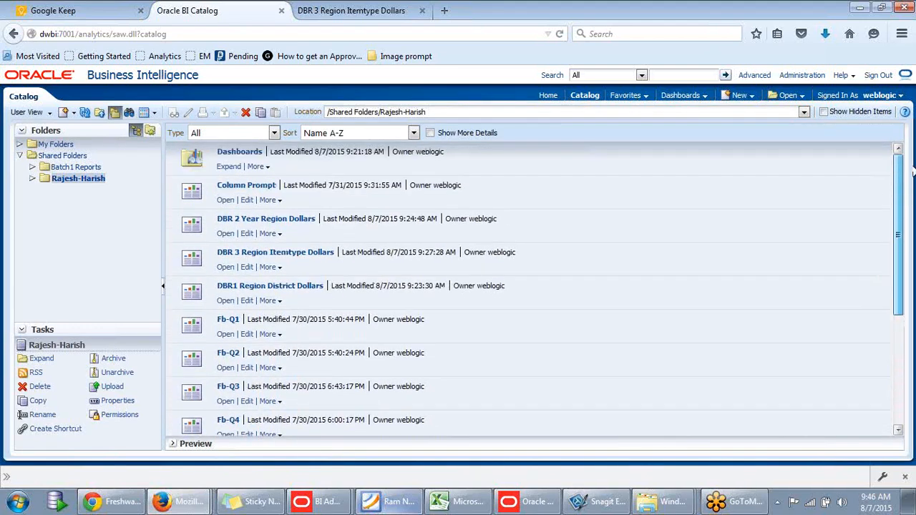
{"action": "left_click", "coordinate": [225, 201]}
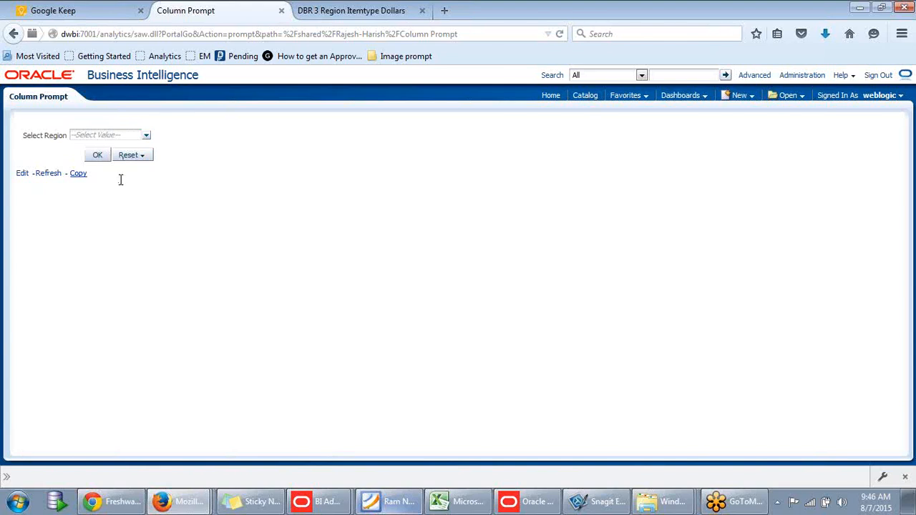
- Run the Column Prompt analysis with Select Region set to Central
{"action": "left_click", "coordinate": [120, 137]}
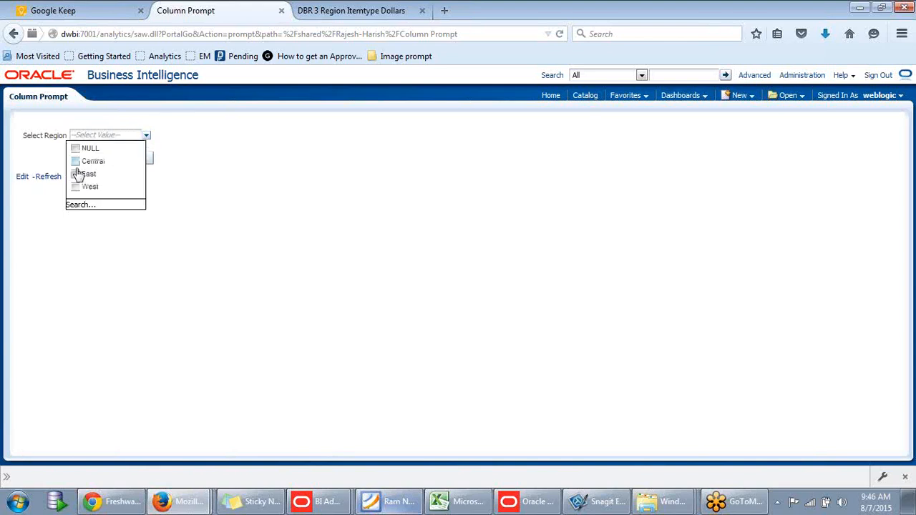
{"action": "left_click", "coordinate": [76, 161]}
{"action": "left_click", "coordinate": [272, 154]}
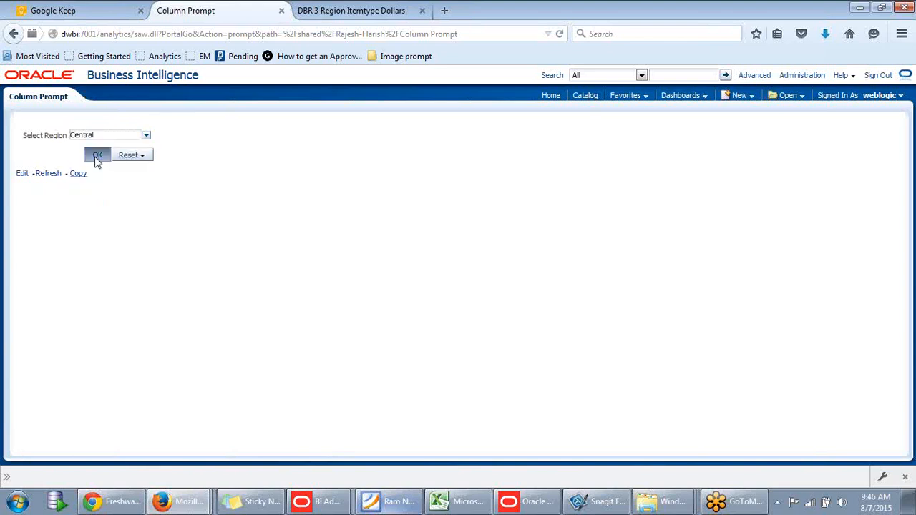
{"action": "left_click", "coordinate": [97, 157]}
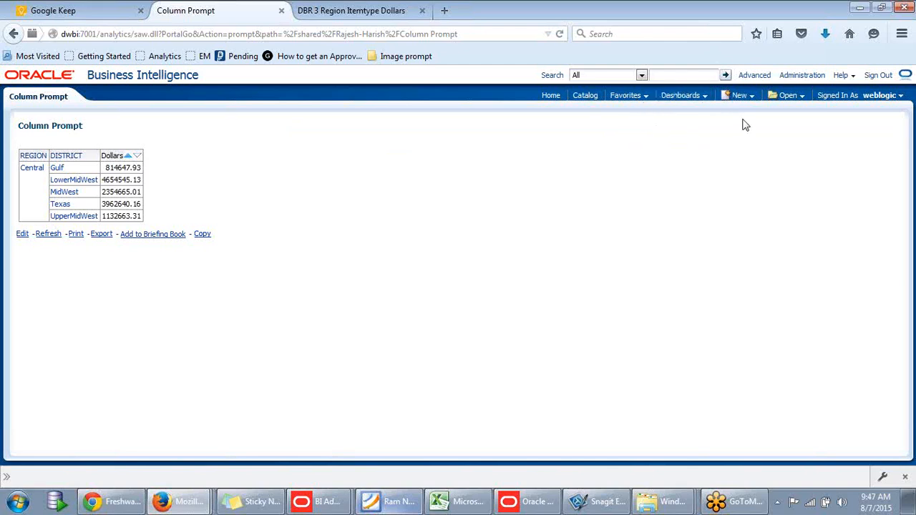
- Create a new dashboard prompt based on Sales Subject area M
{"action": "left_click", "coordinate": [744, 95]}
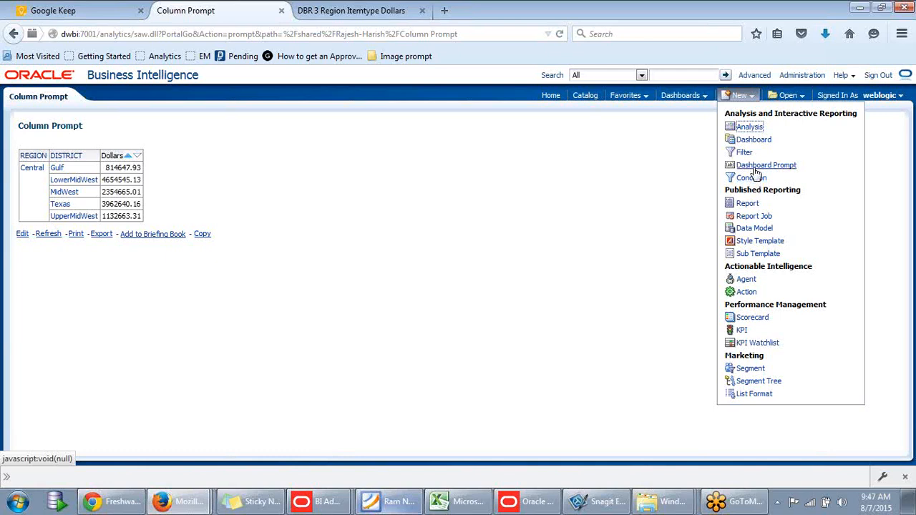
{"action": "left_click", "coordinate": [756, 169]}
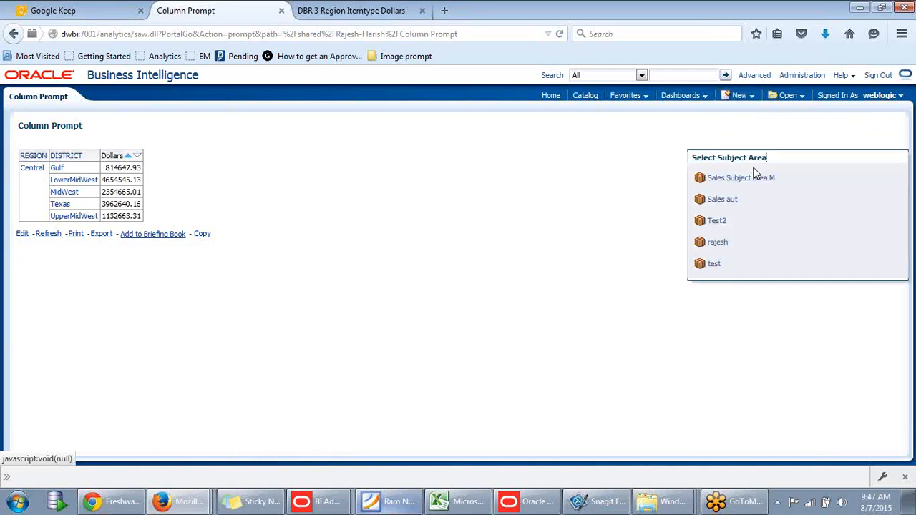
{"action": "left_click", "coordinate": [753, 180]}
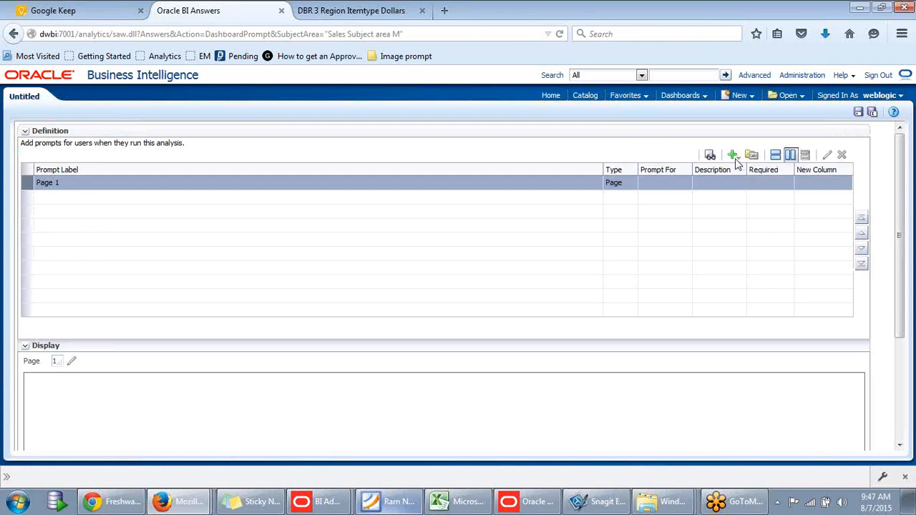
- Start a new column prompt on the REGION column from the Customer Details folder
{"action": "left_click", "coordinate": [732, 156]}
{"action": "left_click", "coordinate": [745, 172]}
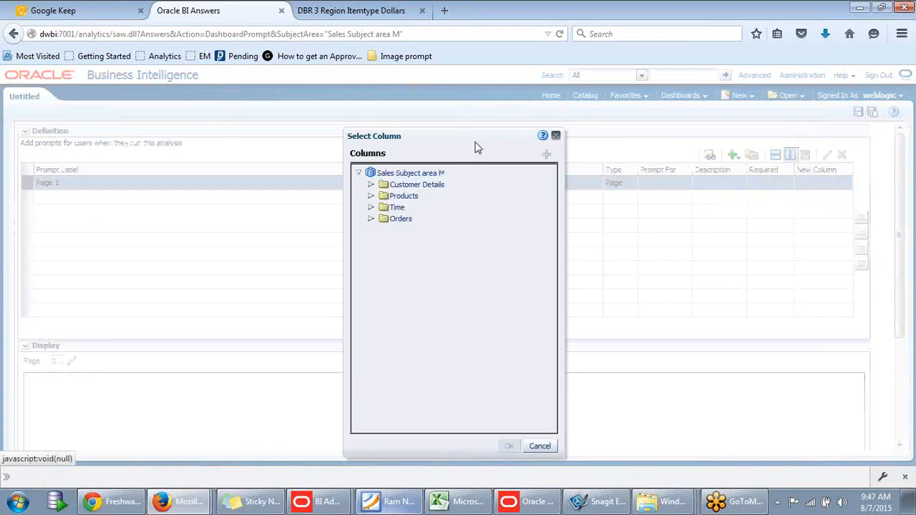
{"action": "left_click_drag", "start_coordinate": [475, 142], "coordinate": [448, 151]}
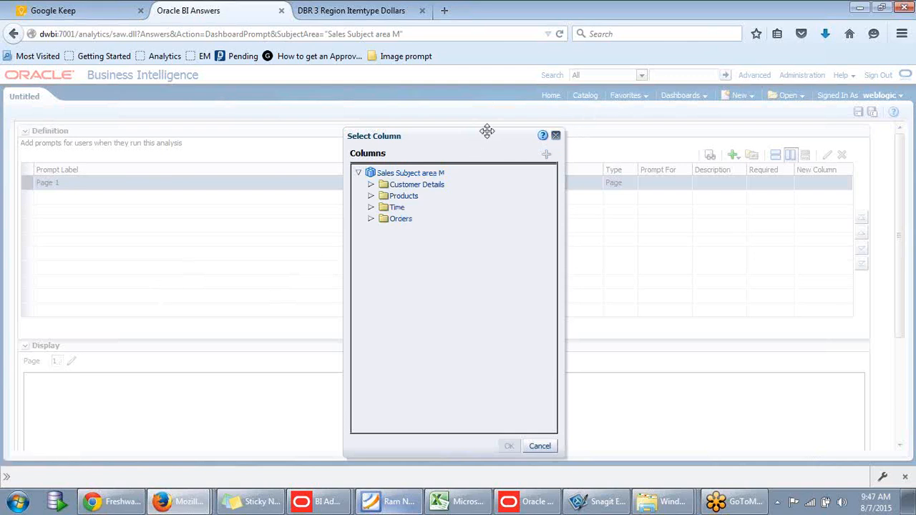
{"action": "left_click", "coordinate": [371, 185]}
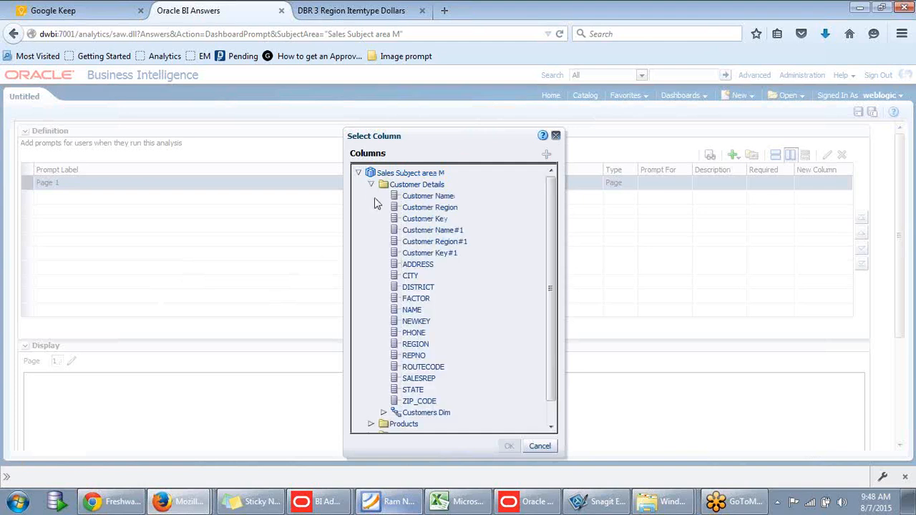
{"action": "left_click_drag", "start_coordinate": [547, 198], "coordinate": [553, 258]}
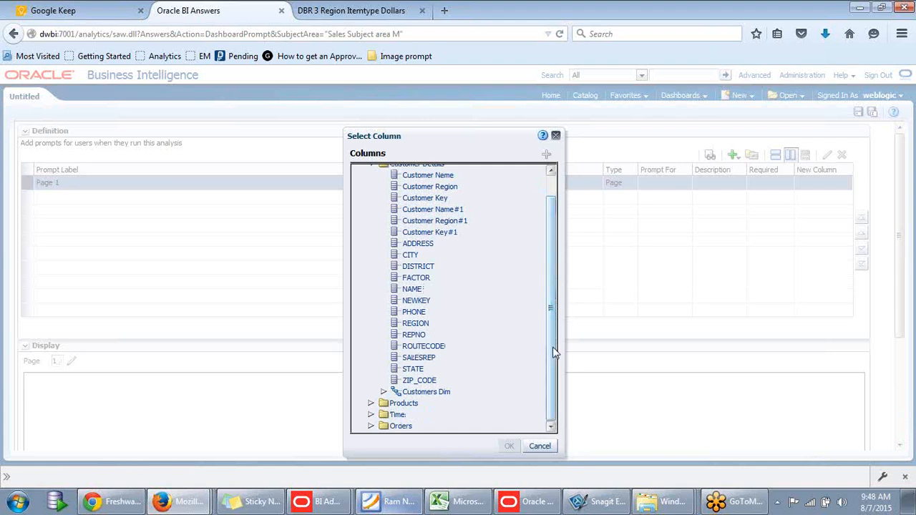
{"action": "scroll", "coordinate": [553, 333], "scroll_direction": "up", "scroll_amount": 2}
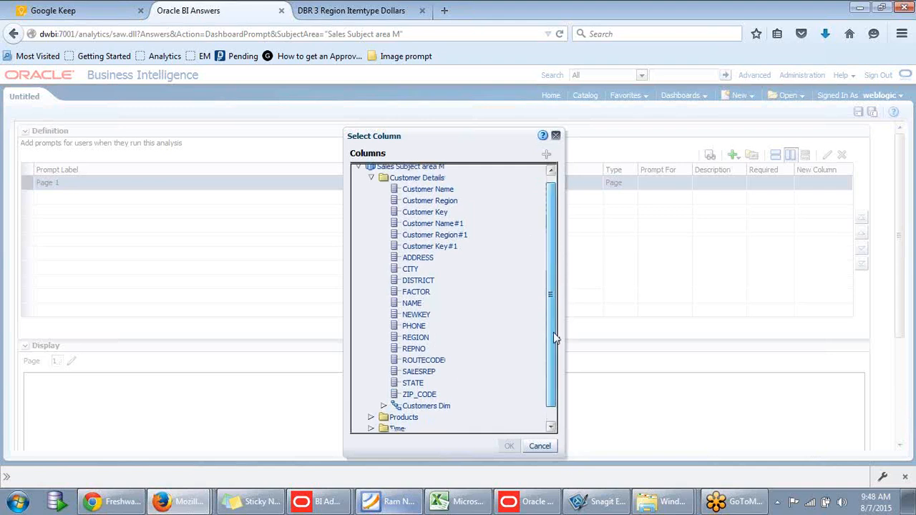
{"action": "left_click", "coordinate": [409, 339]}
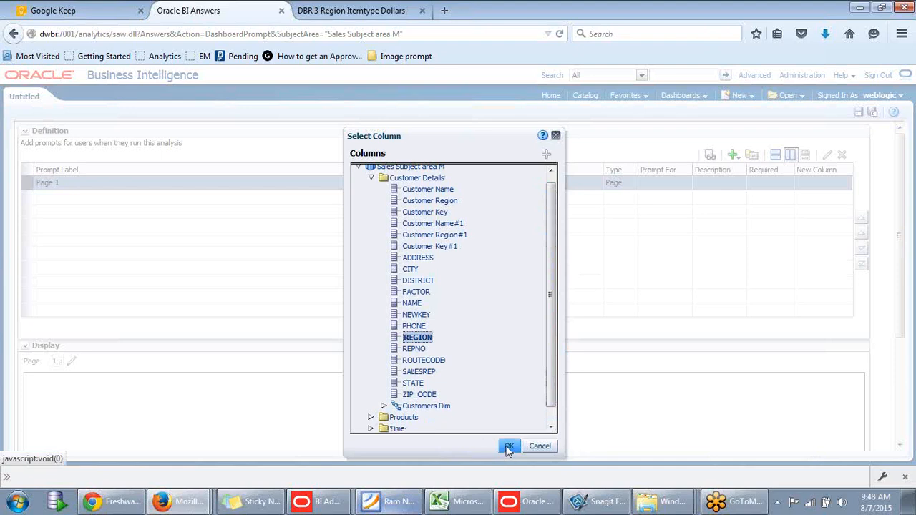
{"action": "left_click", "coordinate": [509, 448]}
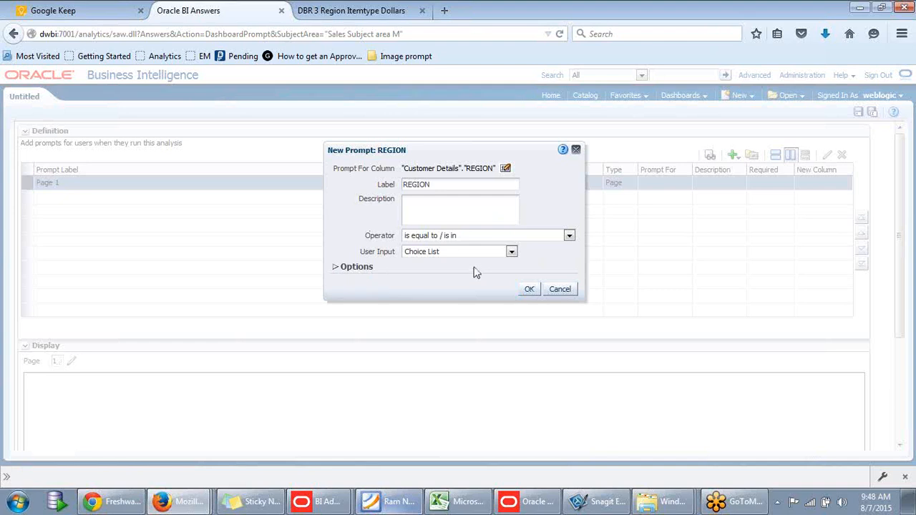
- Review the REGION prompt's extra options and create it with the operator is equal to / is in and Choice List input
{"action": "left_click", "coordinate": [339, 270]}
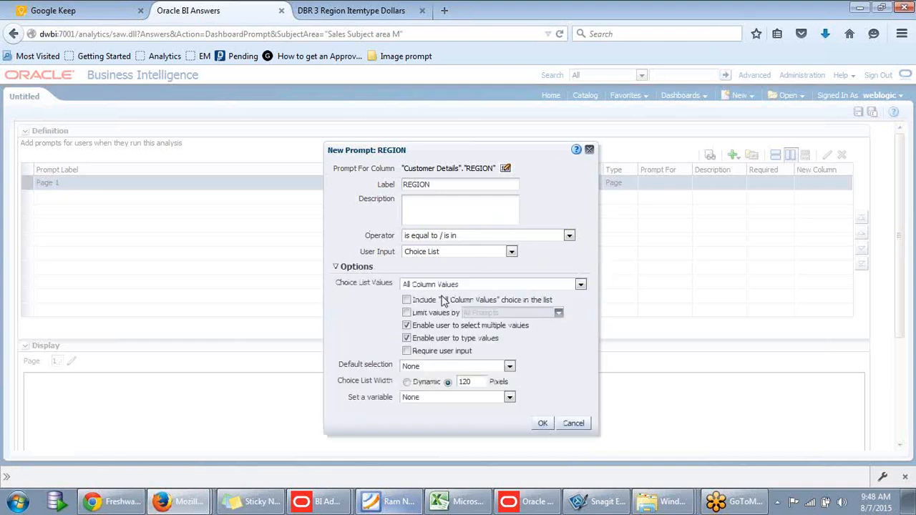
{"action": "left_click", "coordinate": [337, 270]}
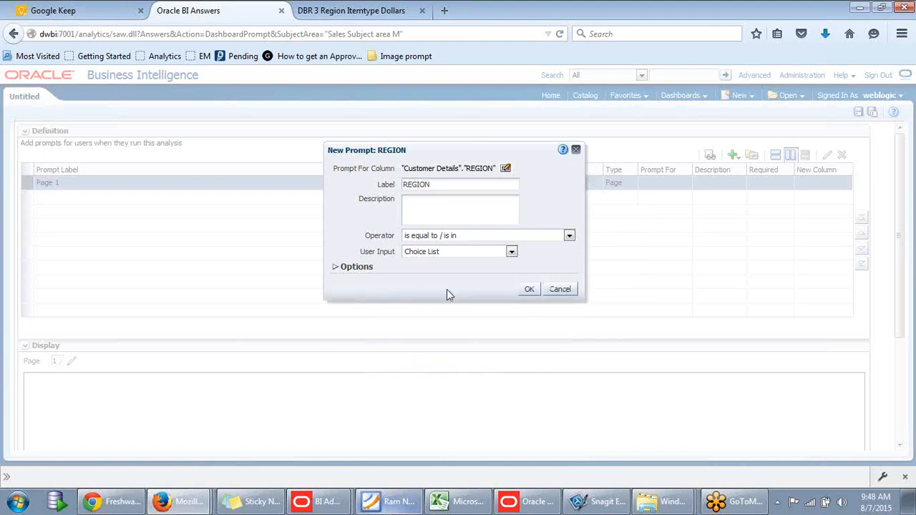
{"action": "left_click", "coordinate": [529, 290]}
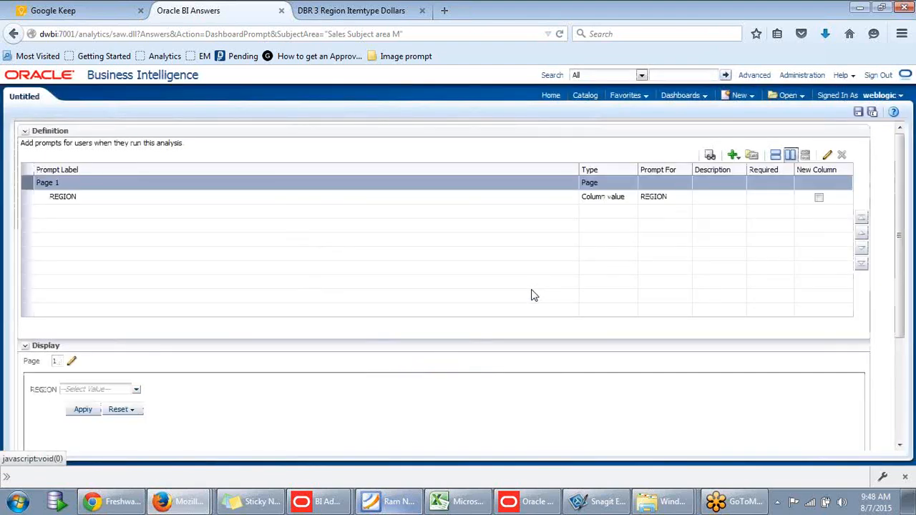
{"action": "left_click", "coordinate": [82, 409]}
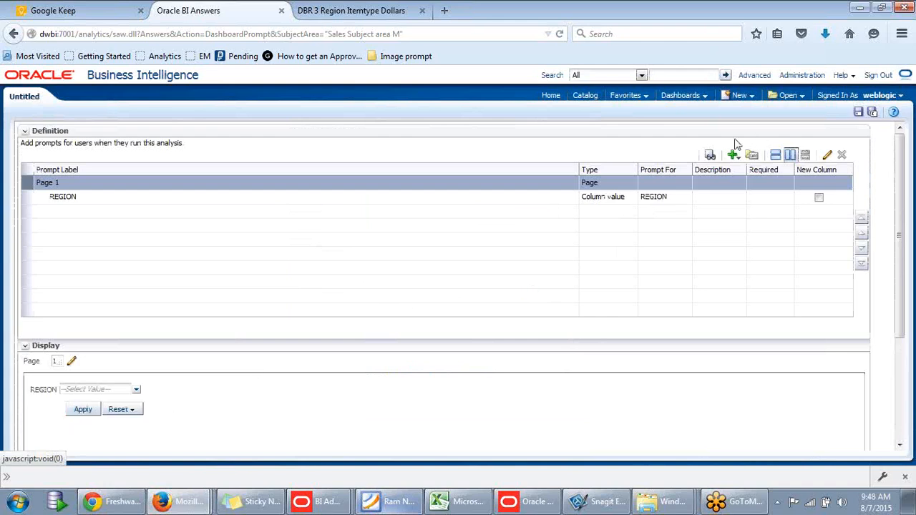
- Save the dashboard prompt as Region DB Prompt in the Dashboards subfolder of the current shared folder
{"action": "left_click", "coordinate": [859, 115]}
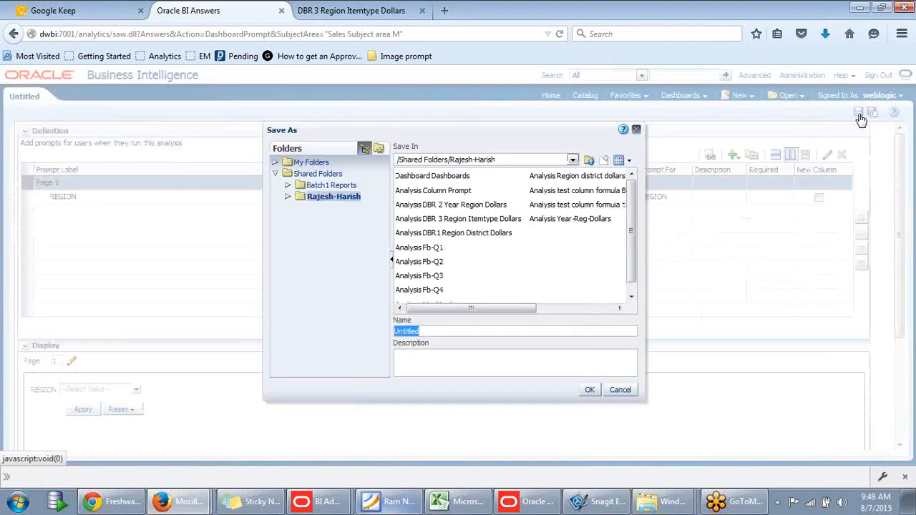
{"action": "left_click", "coordinate": [440, 180]}
{"action": "double_click", "coordinate": [440, 180]}
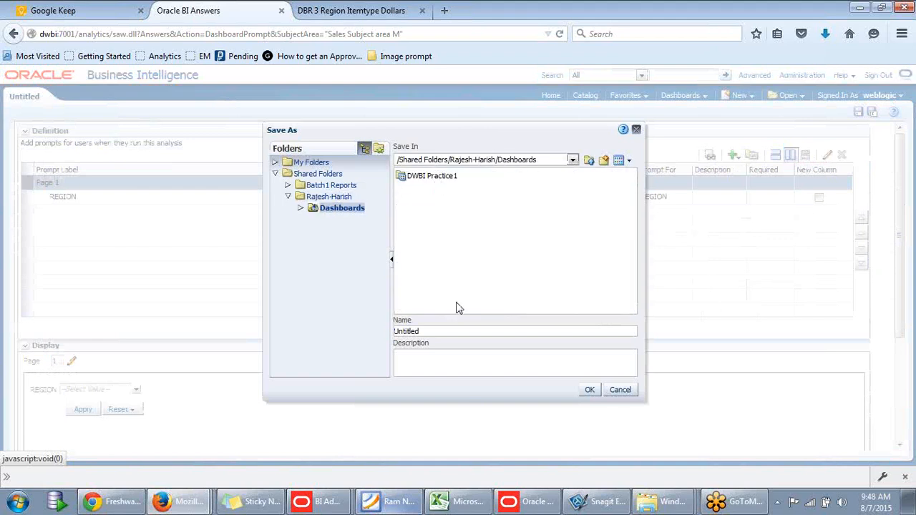
{"action": "left_click", "coordinate": [432, 330]}
{"action": "left_click_drag", "start_coordinate": [435, 329], "coordinate": [319, 328]}
{"action": "key", "text": "BackSpace"}
{"action": "type", "text": "DB."}
{"action": "type", "text": "Promp"}
{"action": "type", "text": "t"}
{"action": "left_click", "coordinate": [588, 391]}
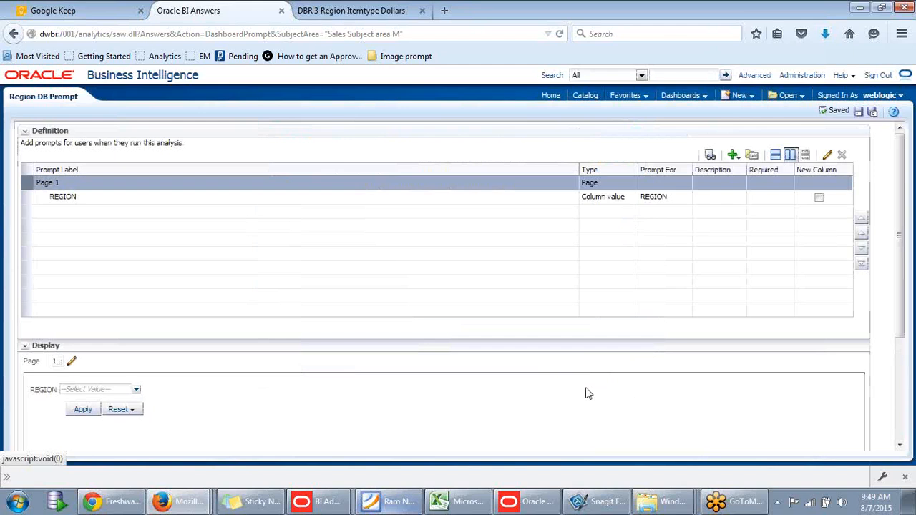
- Open the DWBI Practice1 dashboard to view its first page
{"action": "left_click", "coordinate": [740, 96]}
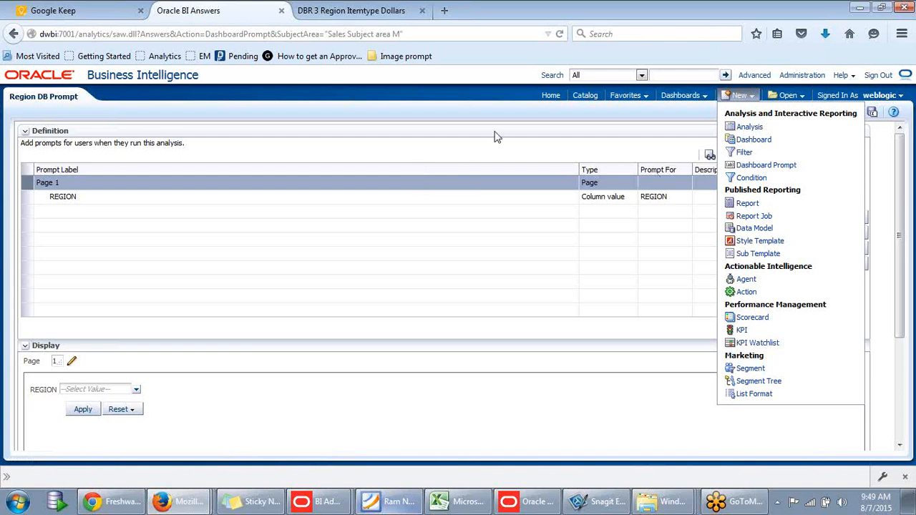
{"action": "left_click", "coordinate": [466, 157]}
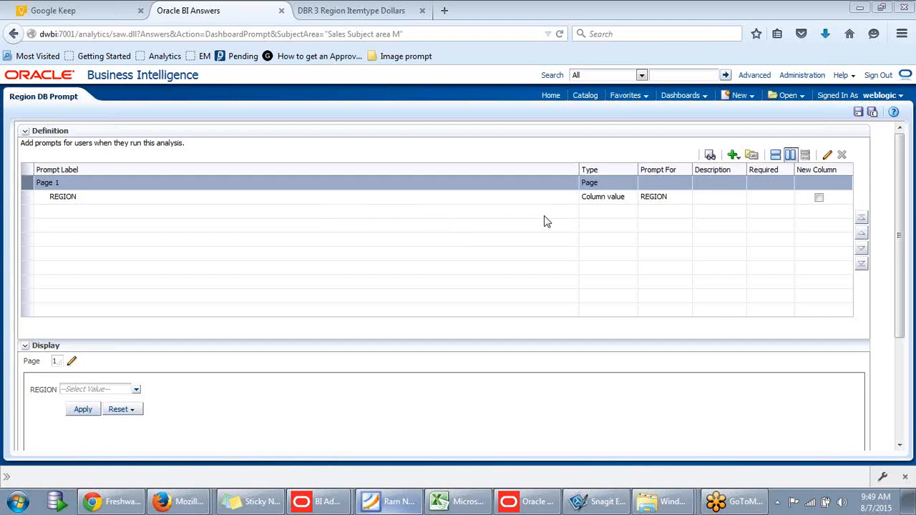
{"action": "left_click", "coordinate": [701, 96]}
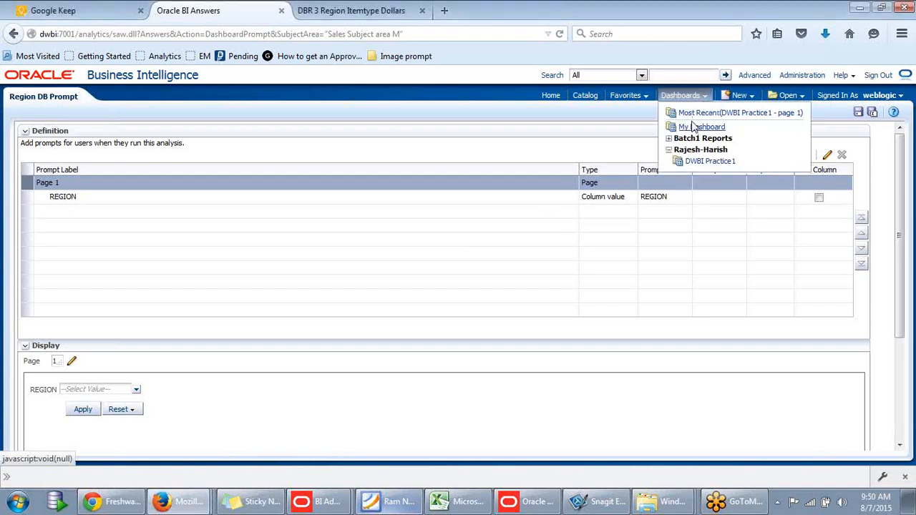
{"action": "left_click", "coordinate": [702, 163]}
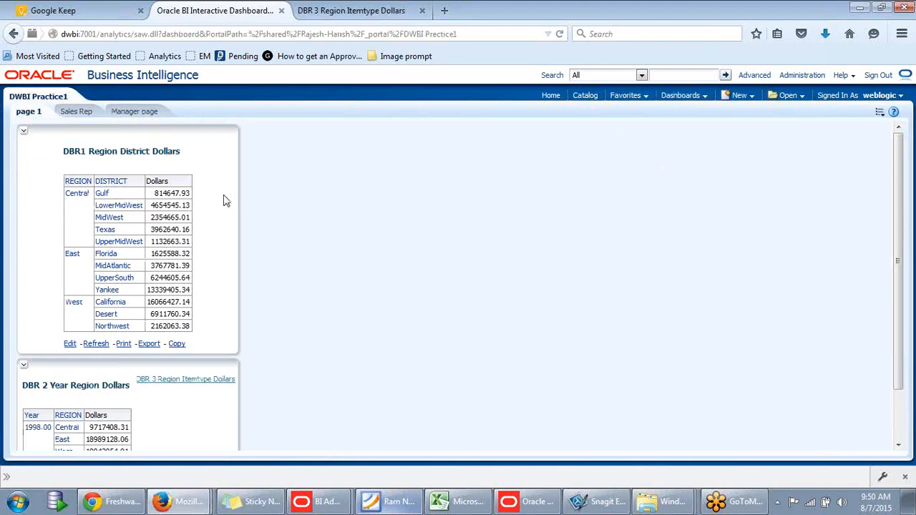
- Check the catalog's Dashboards folder for the saved Region DB Prompt and glance at the DBR 3 Region Itemtype Dollars report
{"action": "left_click", "coordinate": [587, 96]}
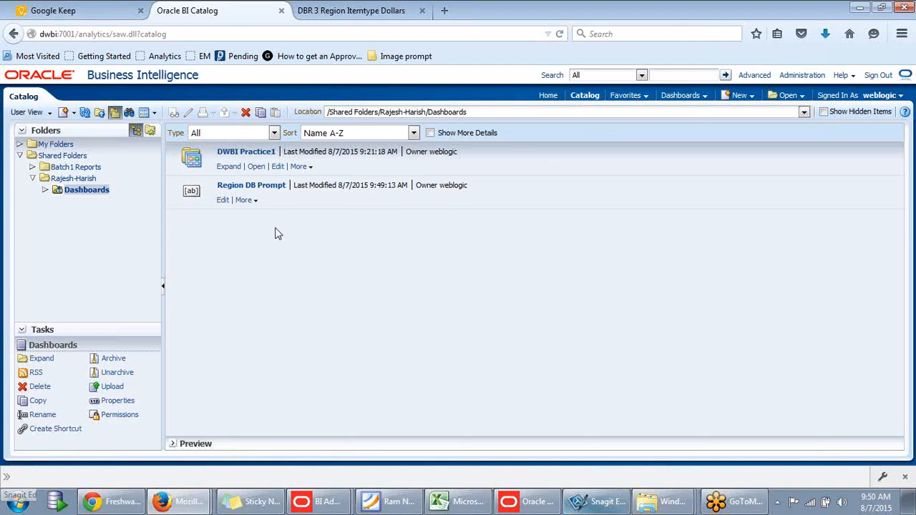
{"action": "left_click", "coordinate": [351, 18]}
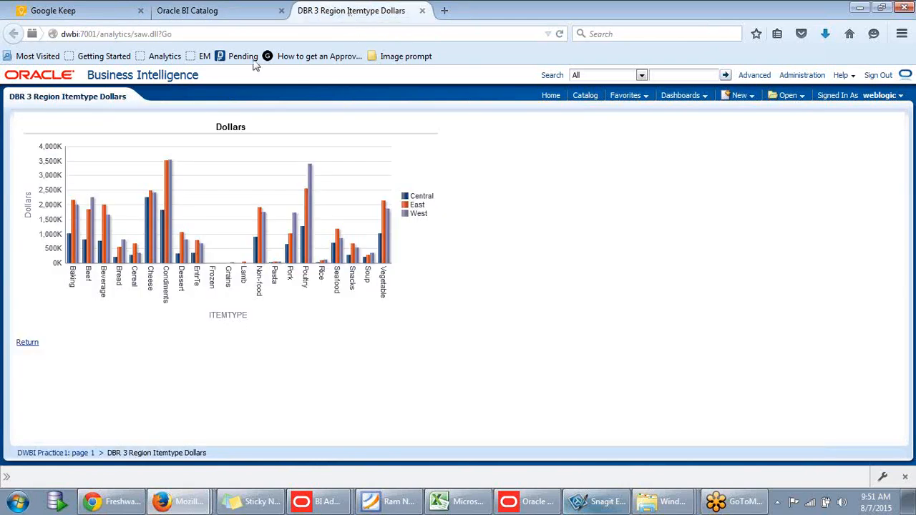
{"action": "left_click", "coordinate": [211, 16]}
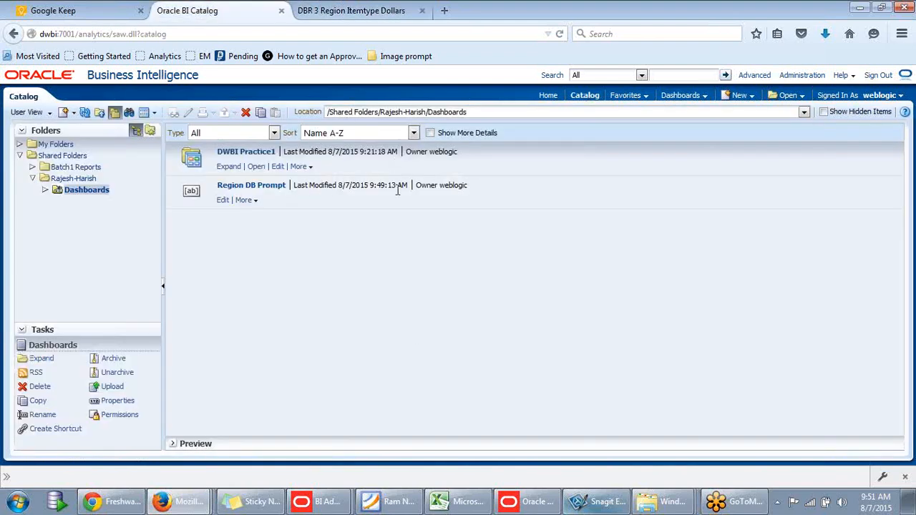
- Return to the DWBI Practice1 dashboard and look through both reports on page 1
{"action": "left_click", "coordinate": [705, 100]}
{"action": "left_click", "coordinate": [701, 163]}
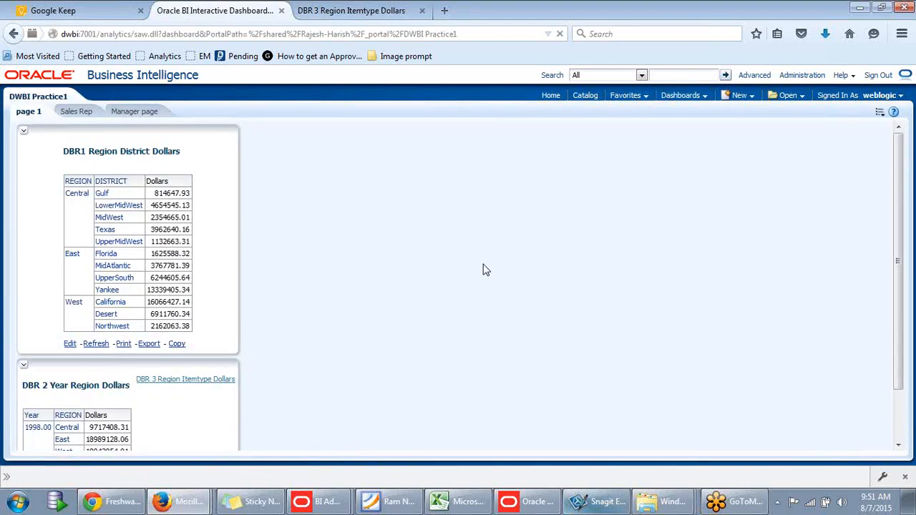
{"action": "scroll", "coordinate": [229, 284], "scroll_direction": "down", "scroll_amount": 2}
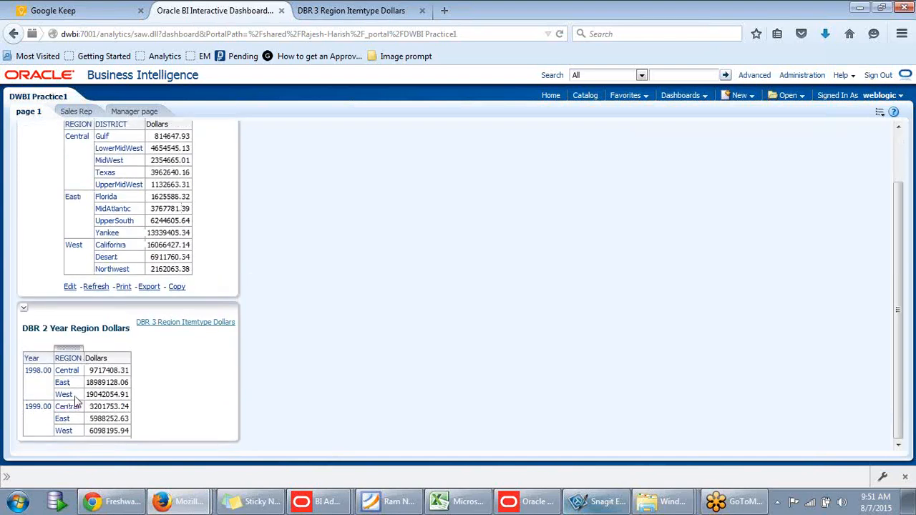
{"action": "scroll", "coordinate": [630, 200], "scroll_direction": "up", "scroll_amount": 2}
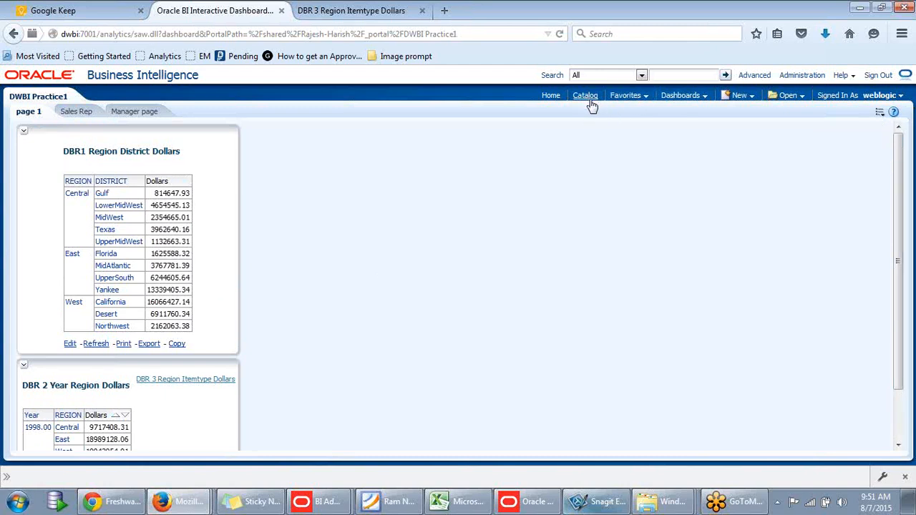
- View the DBR 2 Year Region Dollars analysis in its editor via the dashboard editor, and return to the DWBI Practice1 dashboard
{"action": "left_click", "coordinate": [881, 114]}
{"action": "left_click", "coordinate": [843, 128]}
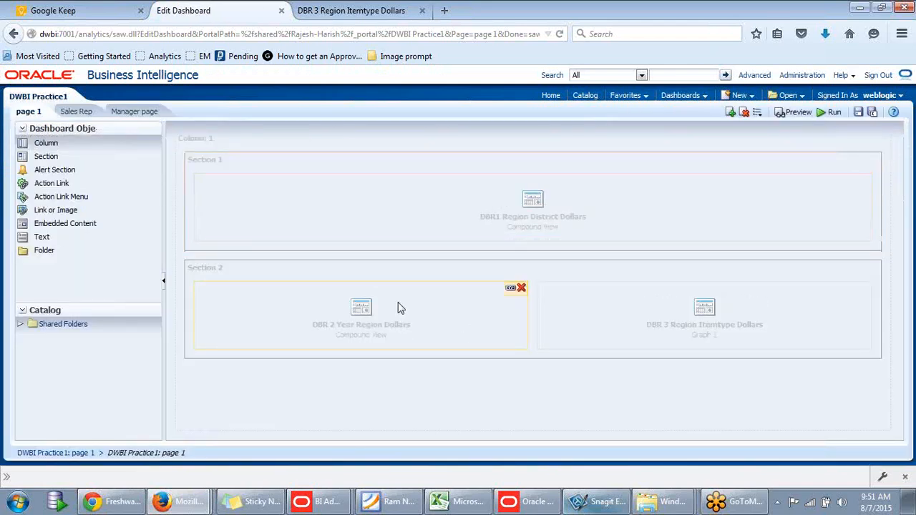
{"action": "left_click", "coordinate": [509, 293]}
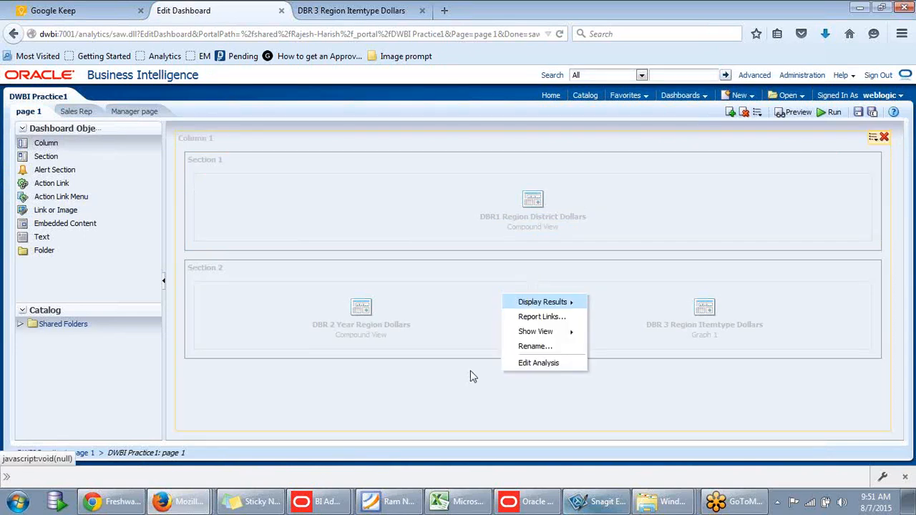
{"action": "left_click", "coordinate": [530, 364]}
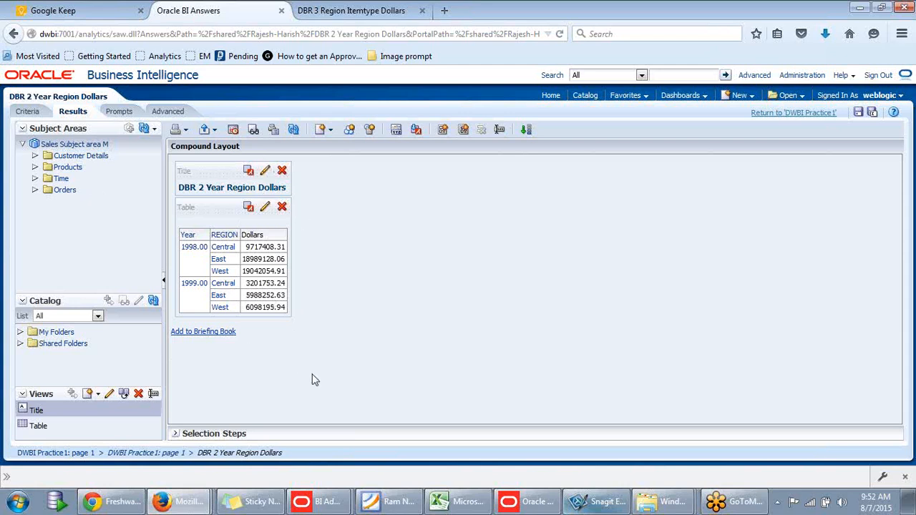
{"action": "left_click", "coordinate": [785, 117]}
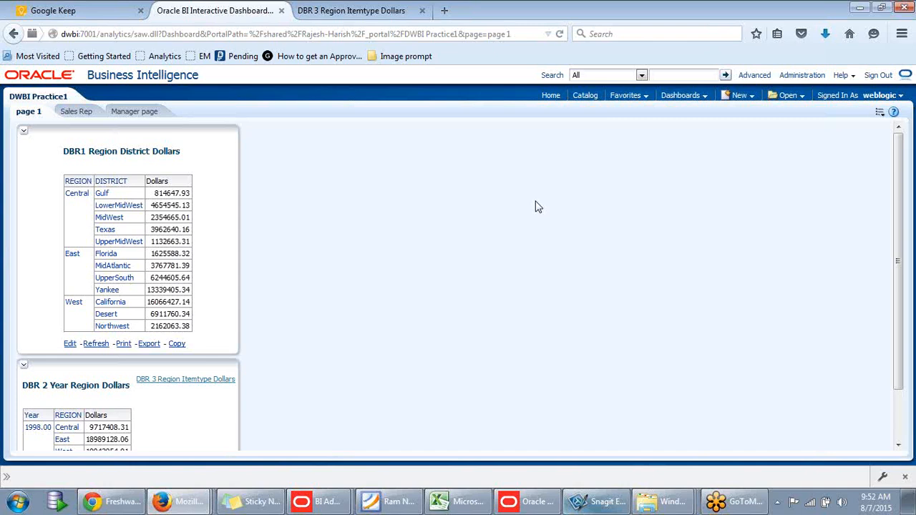
- Open page 1 of the DWBI Practice1 dashboard for editing, after checking the Dashboards folder in the catalog
{"action": "left_click", "coordinate": [590, 101]}
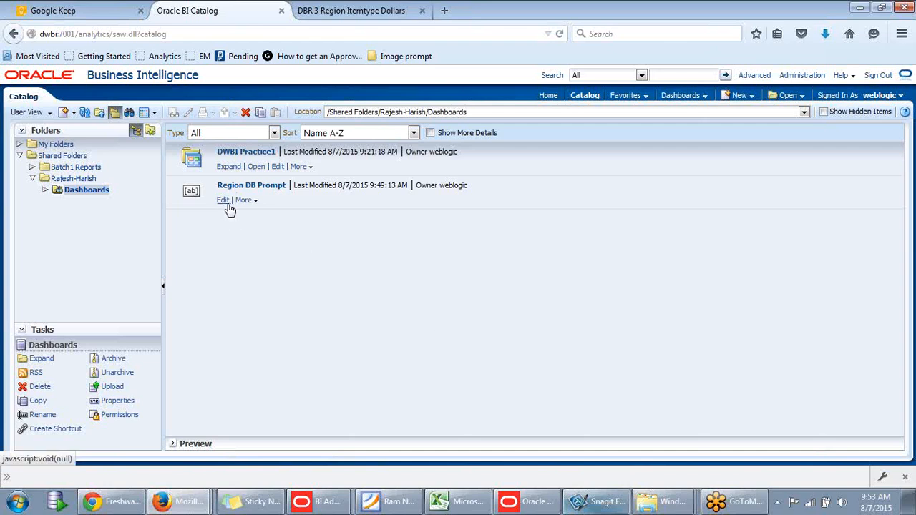
{"action": "left_click", "coordinate": [684, 96]}
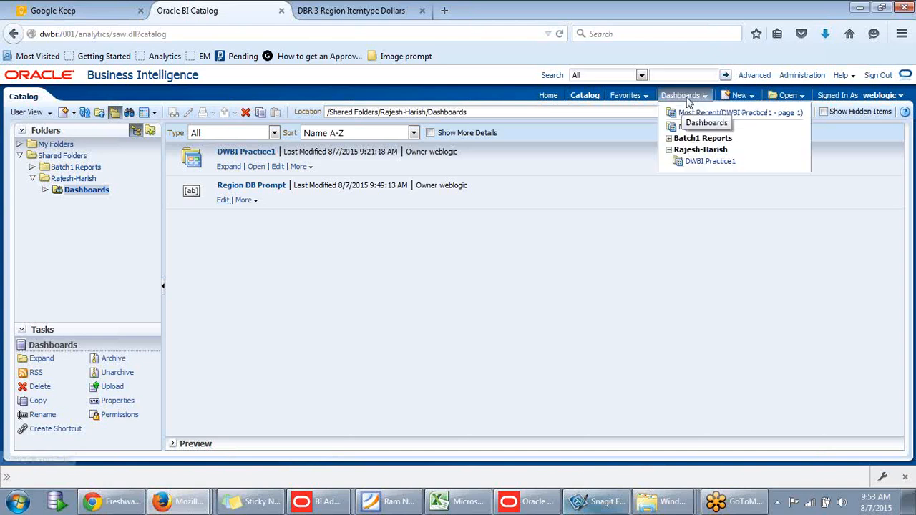
{"action": "left_click", "coordinate": [700, 169]}
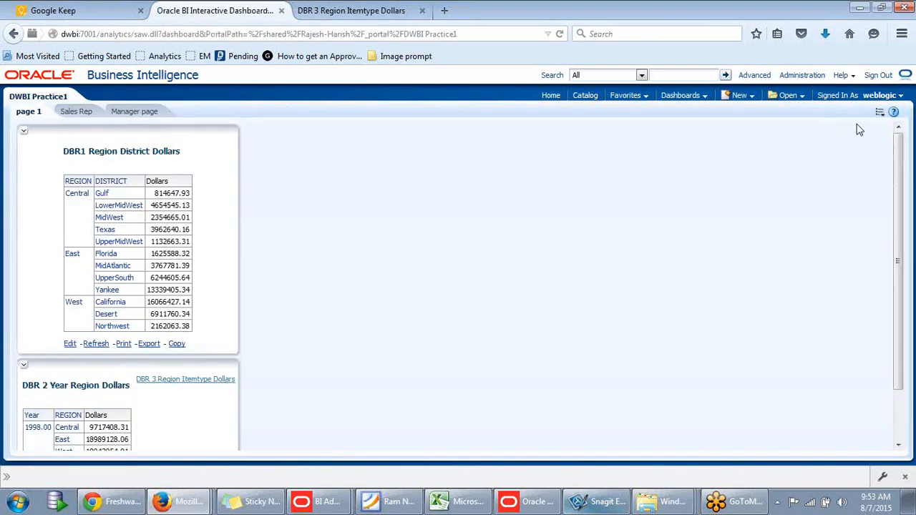
{"action": "left_click", "coordinate": [879, 112]}
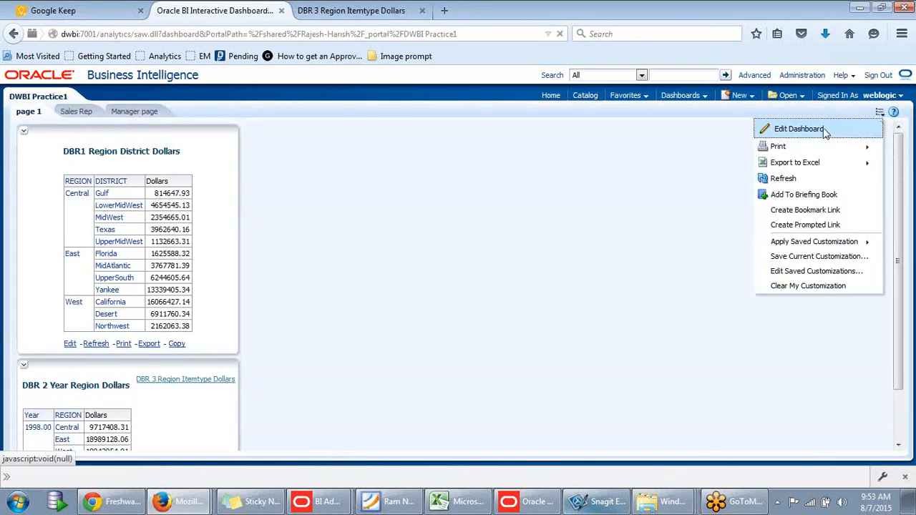
{"action": "left_click", "coordinate": [825, 131]}
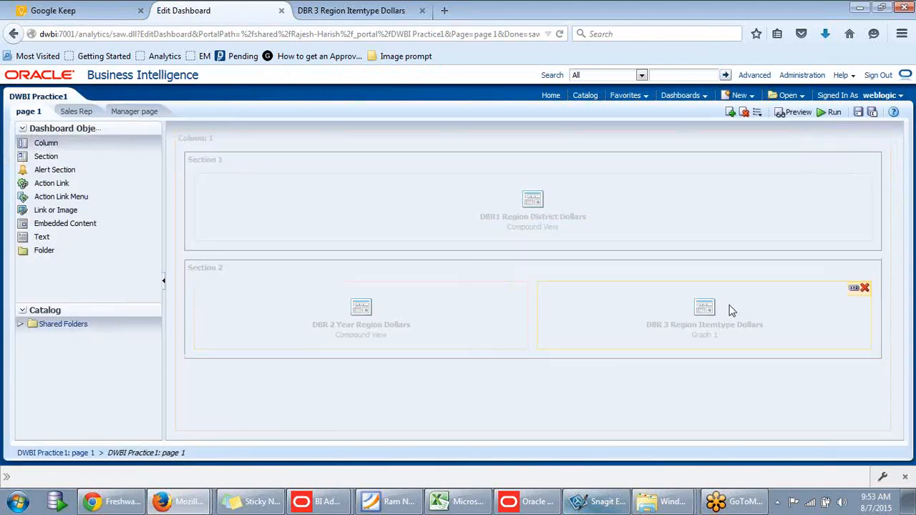
- Set the DBR 3 Region Itemtype Dollars report in Section 2 to display its results embedded in the section
{"action": "left_click", "coordinate": [855, 292]}
{"action": "mouse_move", "coordinate": [849, 300]}
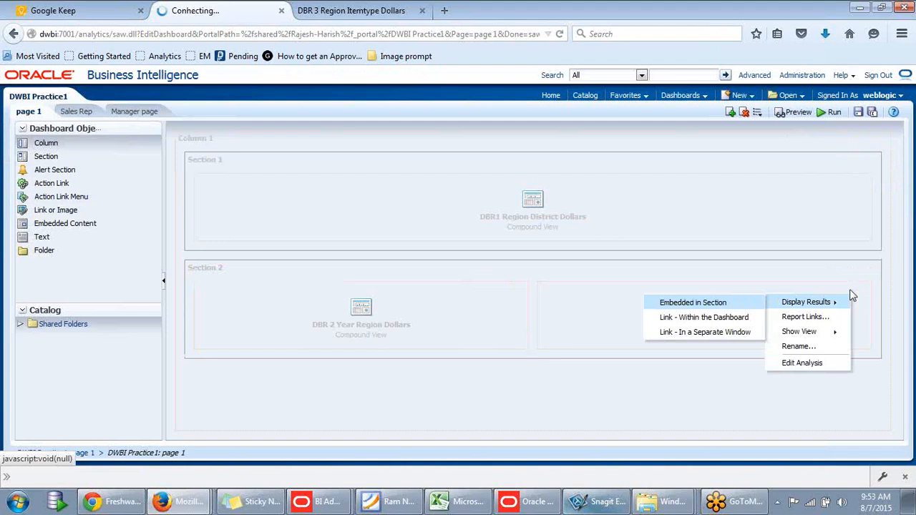
{"action": "left_click", "coordinate": [707, 303]}
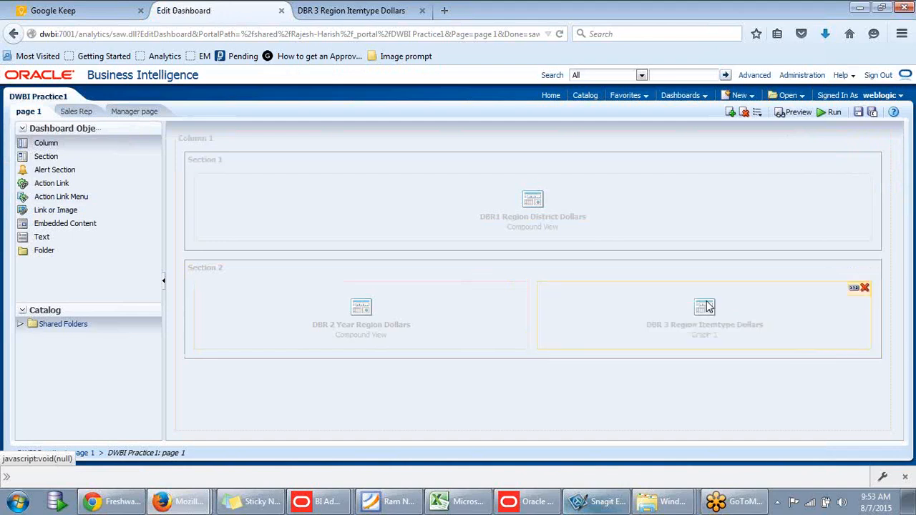
- Check which view is chosen for the DBR 3 Region Itemtype Dollars report in Section 2
{"action": "left_click", "coordinate": [855, 292]}
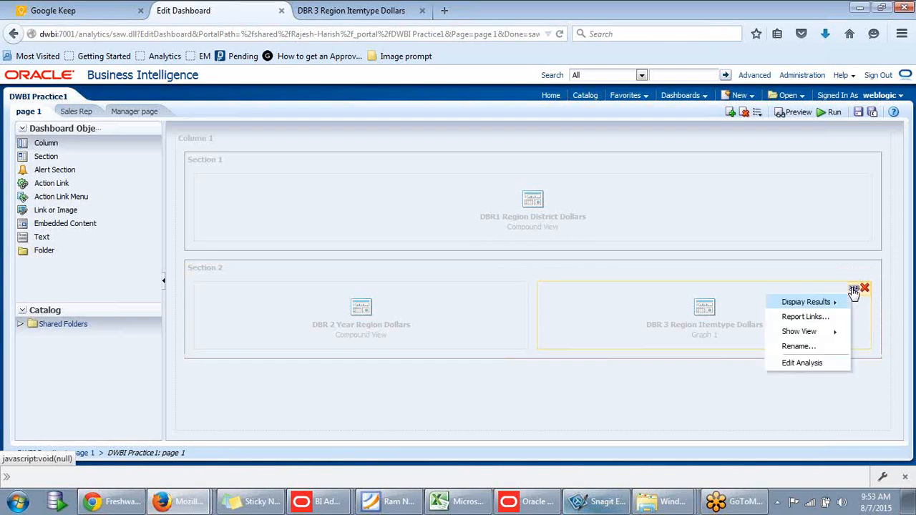
{"action": "mouse_move", "coordinate": [824, 335]}
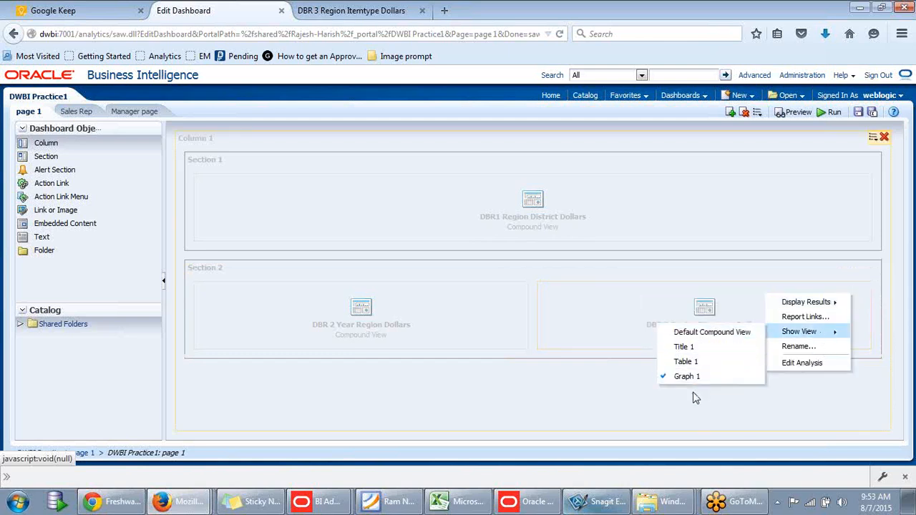
{"action": "left_click", "coordinate": [540, 394]}
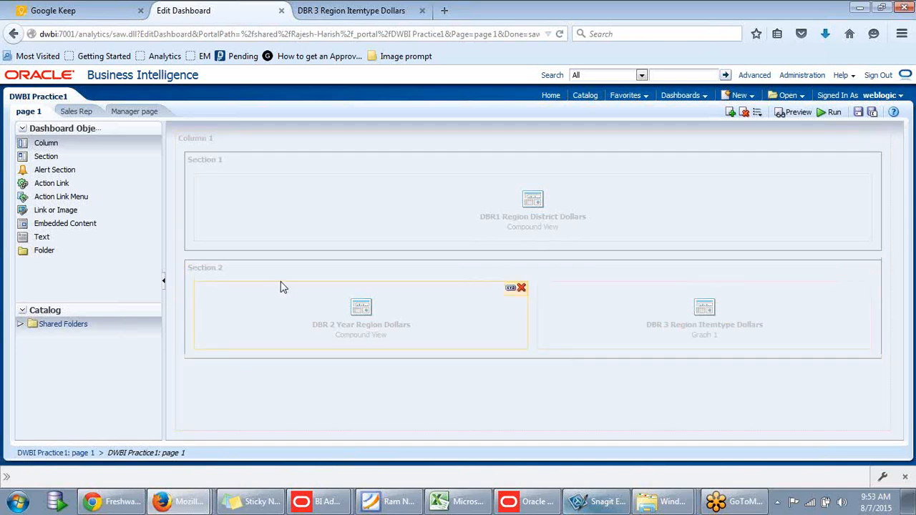
- Add Region DB Prompt from the shared Dashboards catalog folder to page 1, in a new section above the DBR1 Region District Dollars report
{"action": "left_click", "coordinate": [21, 324]}
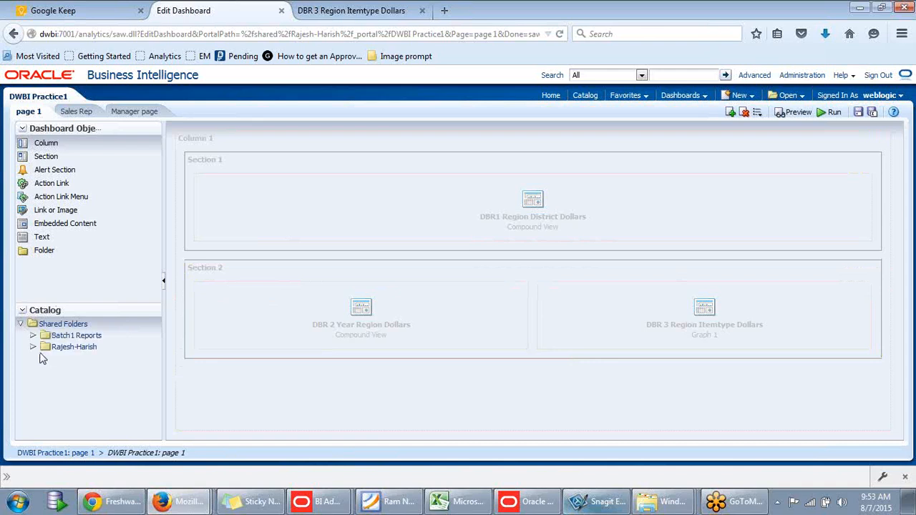
{"action": "left_click", "coordinate": [33, 347]}
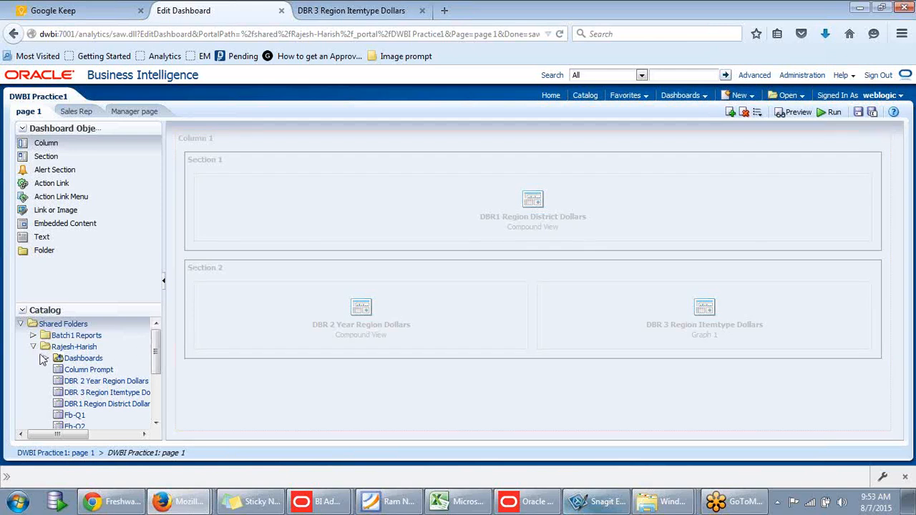
{"action": "left_click", "coordinate": [34, 347]}
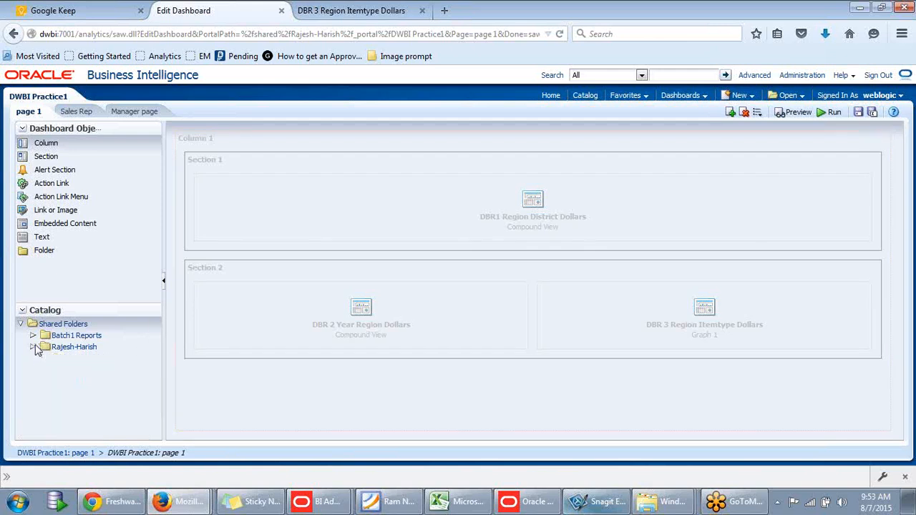
{"action": "left_click", "coordinate": [33, 347]}
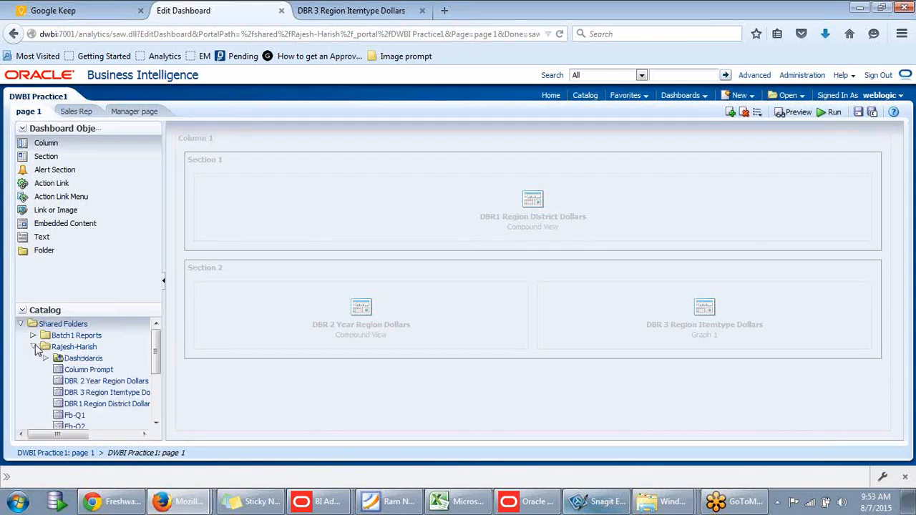
{"action": "left_click", "coordinate": [46, 360]}
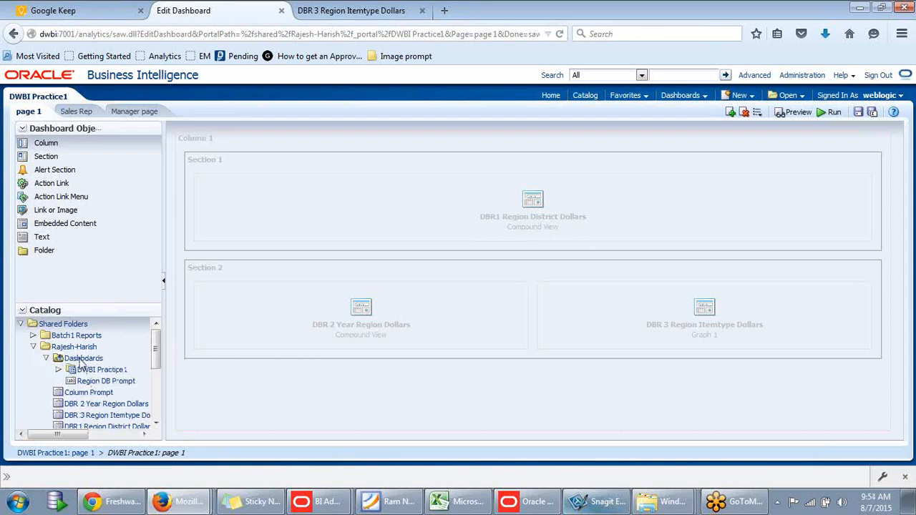
{"action": "left_click", "coordinate": [91, 382]}
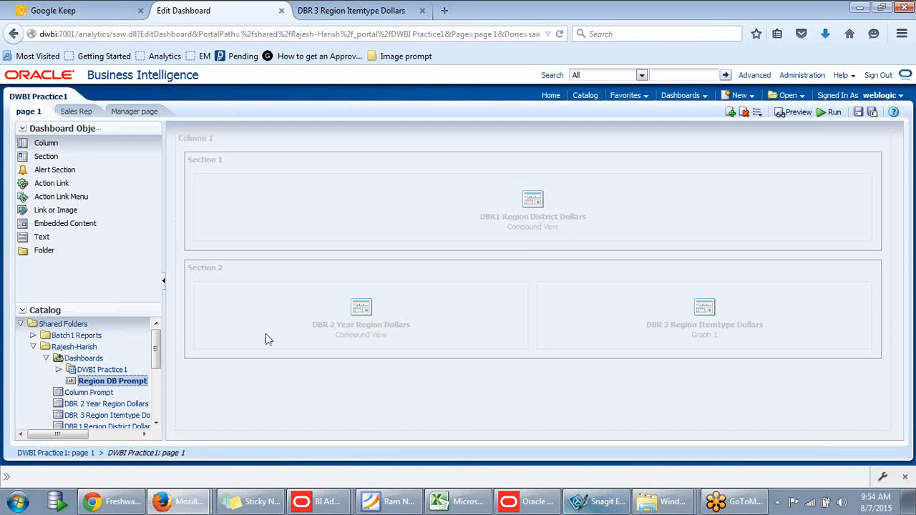
{"action": "left_click_drag", "start_coordinate": [266, 339], "coordinate": [505, 155]}
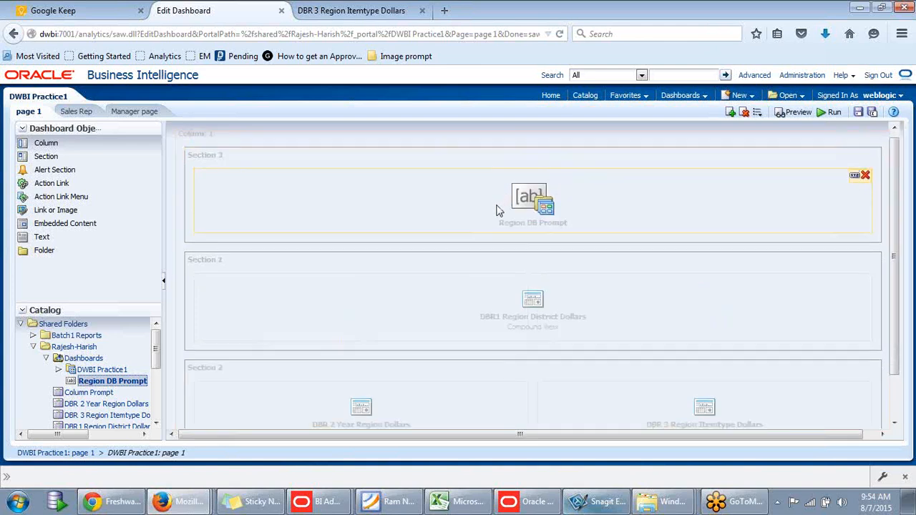
{"action": "scroll", "coordinate": [499, 211], "scroll_direction": "down", "scroll_amount": 2}
{"action": "scroll", "coordinate": [499, 211], "scroll_direction": "up", "scroll_amount": 2}
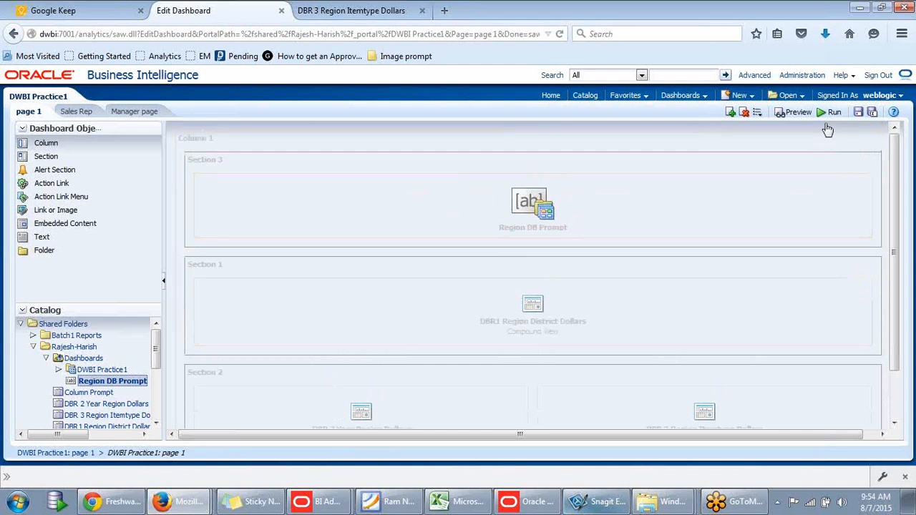
- Preview the dashboard page with the REGION prompt in a maximized window, look over its reports, and close the preview
{"action": "left_click", "coordinate": [793, 114]}
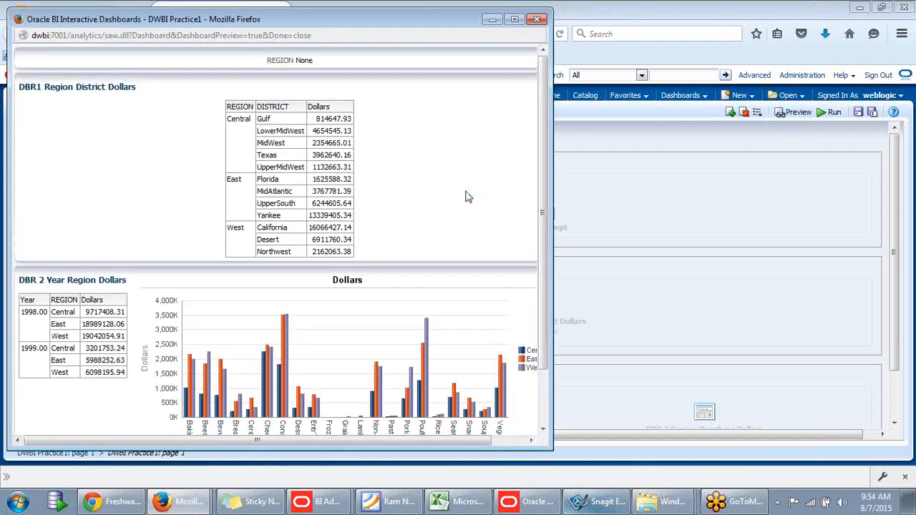
{"action": "scroll", "coordinate": [465, 197], "scroll_direction": "down", "scroll_amount": 2}
{"action": "scroll", "coordinate": [465, 197], "scroll_direction": "up", "scroll_amount": 2}
{"action": "mouse_move", "coordinate": [545, 149]}
{"action": "left_mouse_down"}
{"action": "mouse_move", "coordinate": [542, 211]}
{"action": "mouse_move", "coordinate": [542, 136]}
{"action": "left_mouse_up"}
{"action": "left_click", "coordinate": [515, 20]}
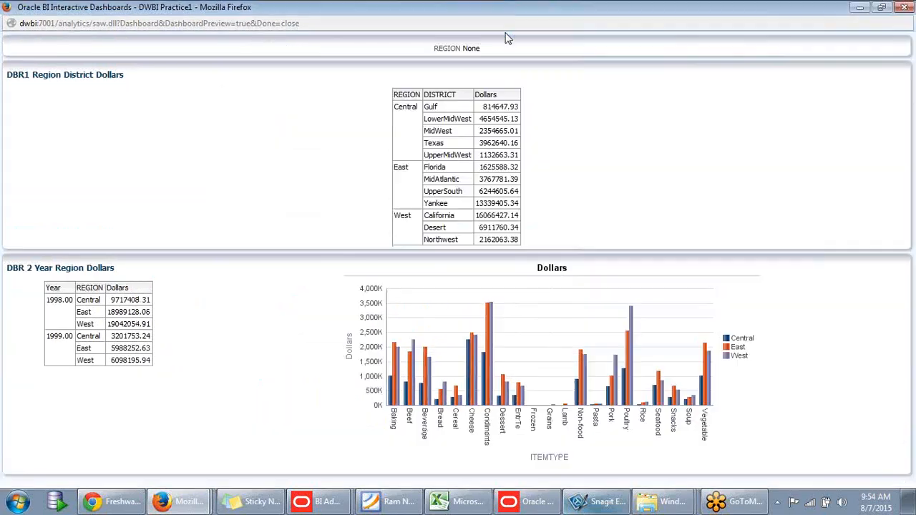
{"action": "left_click", "coordinate": [905, 11]}
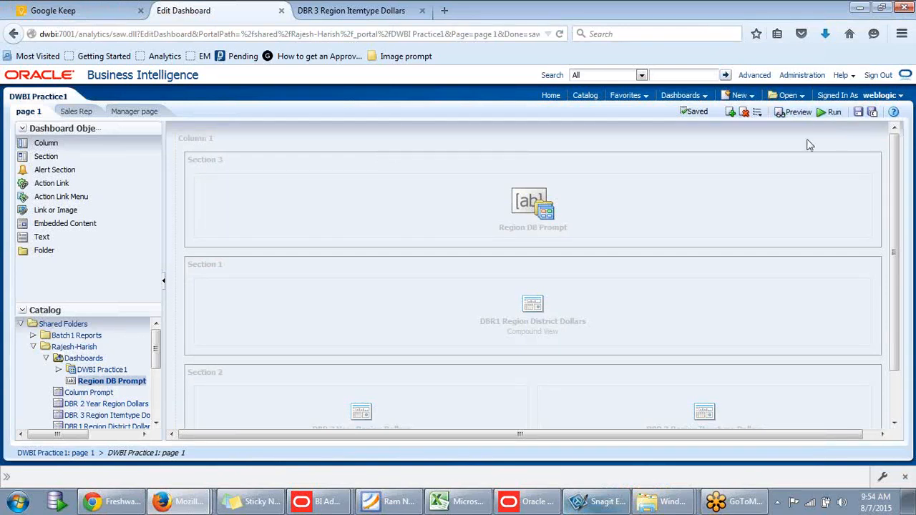
- Save and run the dashboard, and look through the REGION prompt and the reports on page 1
{"action": "left_click", "coordinate": [831, 123]}
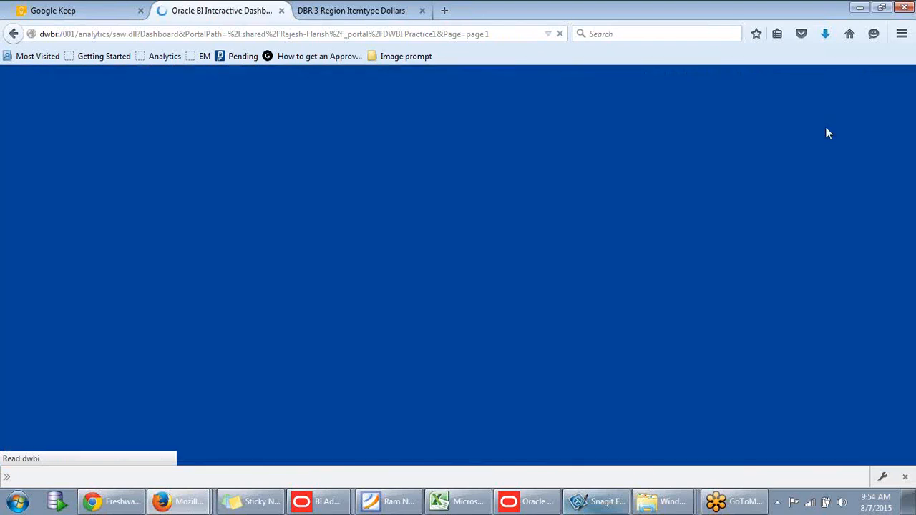
{"action": "scroll", "coordinate": [782, 159], "scroll_direction": "down", "scroll_amount": 2}
{"action": "scroll", "coordinate": [783, 159], "scroll_direction": "down", "scroll_amount": 2}
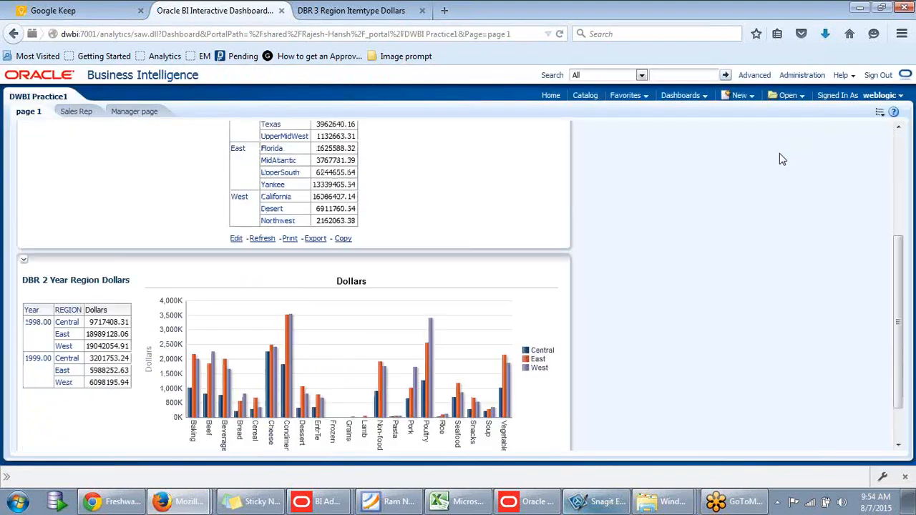
{"action": "scroll", "coordinate": [783, 159], "scroll_direction": "up", "scroll_amount": 2}
{"action": "scroll", "coordinate": [782, 159], "scroll_direction": "up", "scroll_amount": 2}
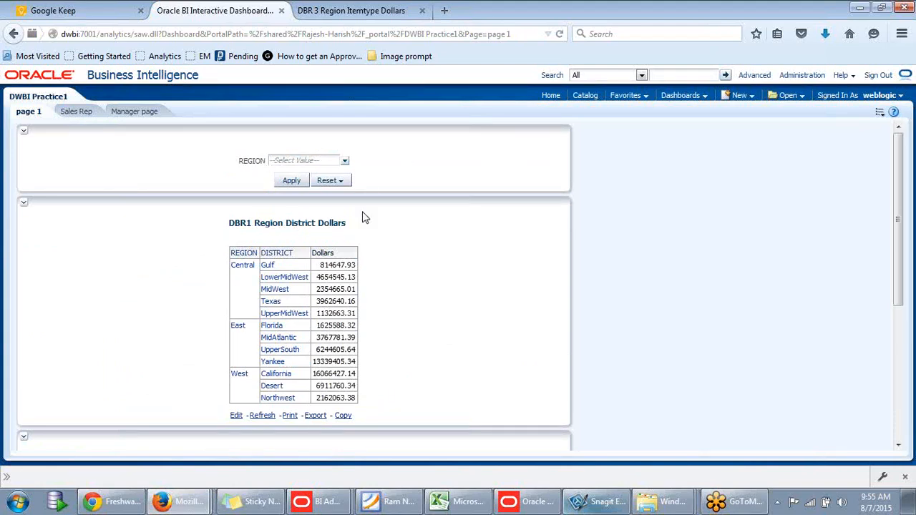
{"action": "scroll", "coordinate": [363, 216], "scroll_direction": "down", "scroll_amount": 3}
{"action": "scroll", "coordinate": [363, 216], "scroll_direction": "up", "scroll_amount": 3}
{"action": "scroll", "coordinate": [215, 258], "scroll_direction": "down", "scroll_amount": 2}
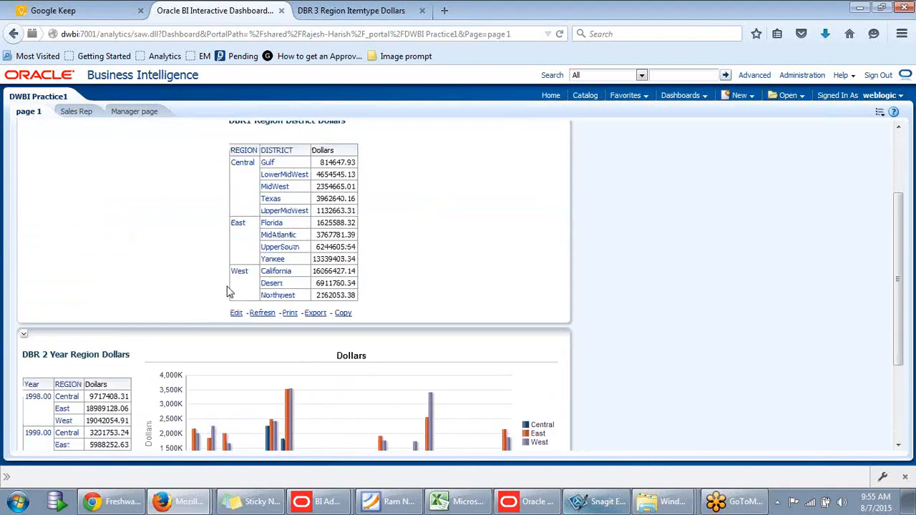
{"action": "scroll", "coordinate": [365, 257], "scroll_direction": "up", "scroll_amount": 2}
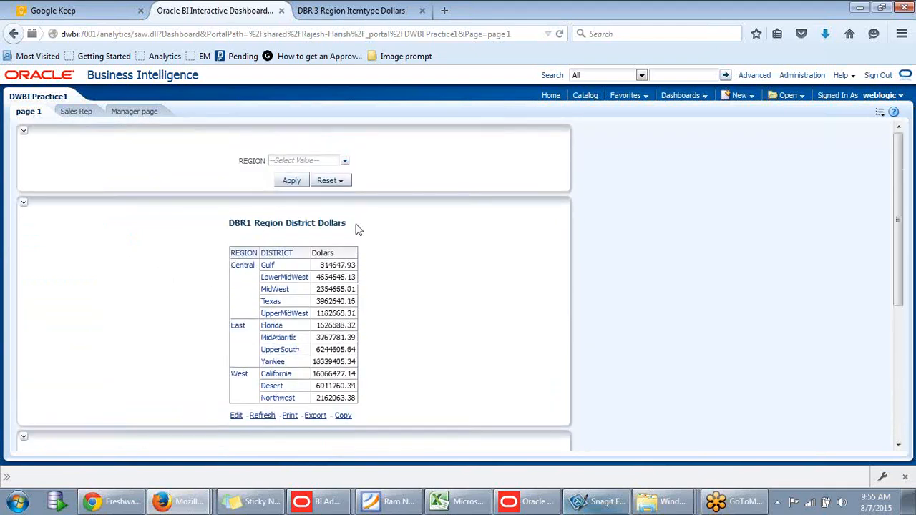
- Select Central in the REGION prompt and apply it to the dashboard page
{"action": "left_click", "coordinate": [344, 161]}
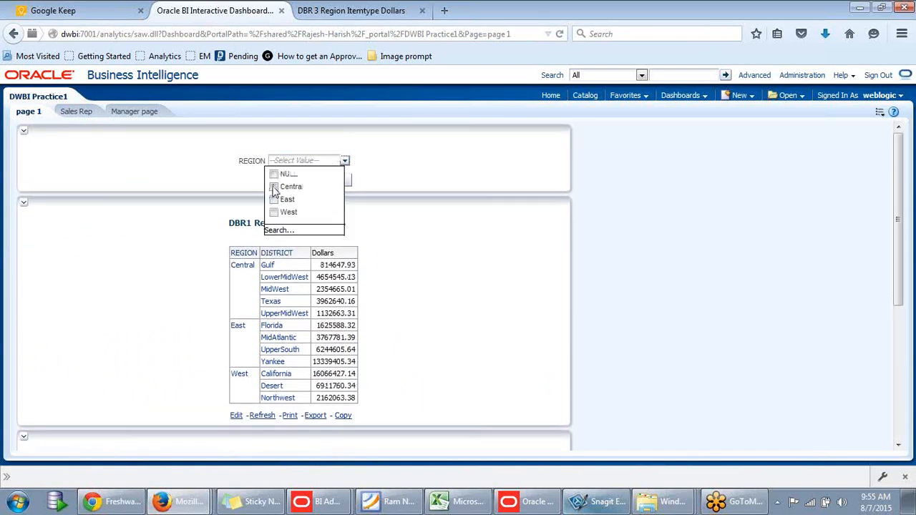
{"action": "left_click", "coordinate": [274, 187]}
{"action": "left_click", "coordinate": [431, 170]}
{"action": "left_click", "coordinate": [288, 181]}
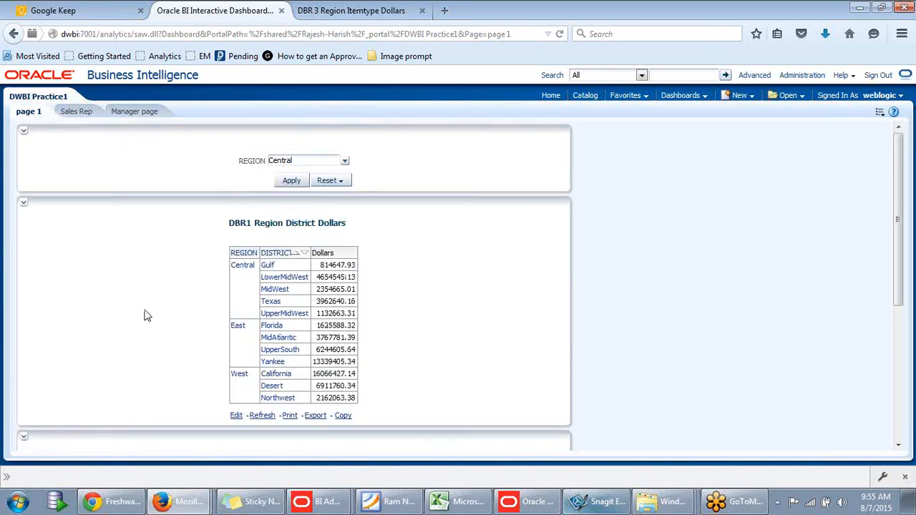
- Examine whether the three reports on page 1 respond to the applied REGION prompt value
{"action": "scroll", "coordinate": [311, 244], "scroll_direction": "down", "scroll_amount": 3}
{"action": "scroll", "coordinate": [391, 328], "scroll_direction": "down", "scroll_amount": 2}
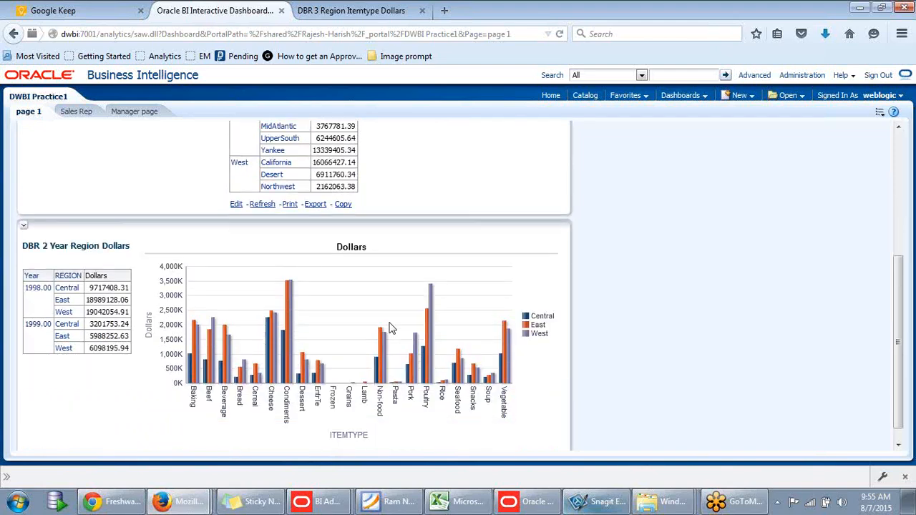
{"action": "scroll", "coordinate": [391, 327], "scroll_direction": "up", "scroll_amount": 5}
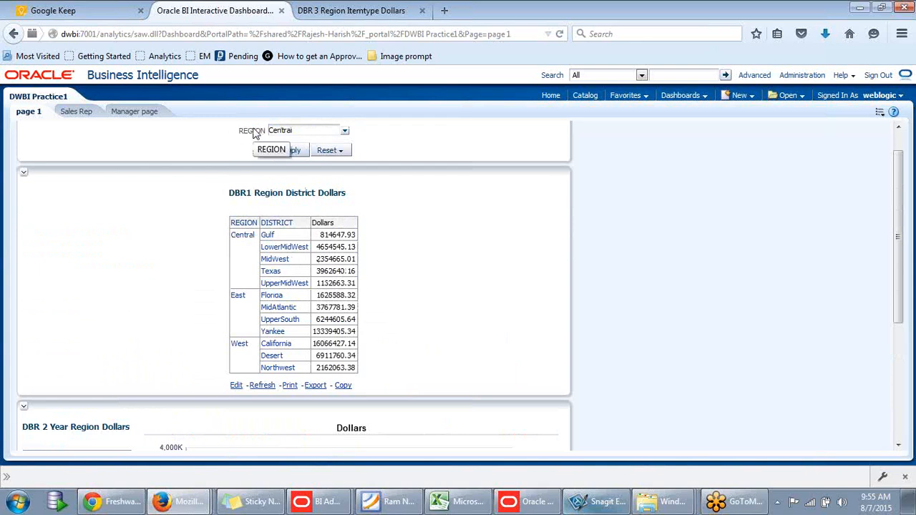
{"action": "scroll", "coordinate": [408, 221], "scroll_direction": "down", "scroll_amount": 3}
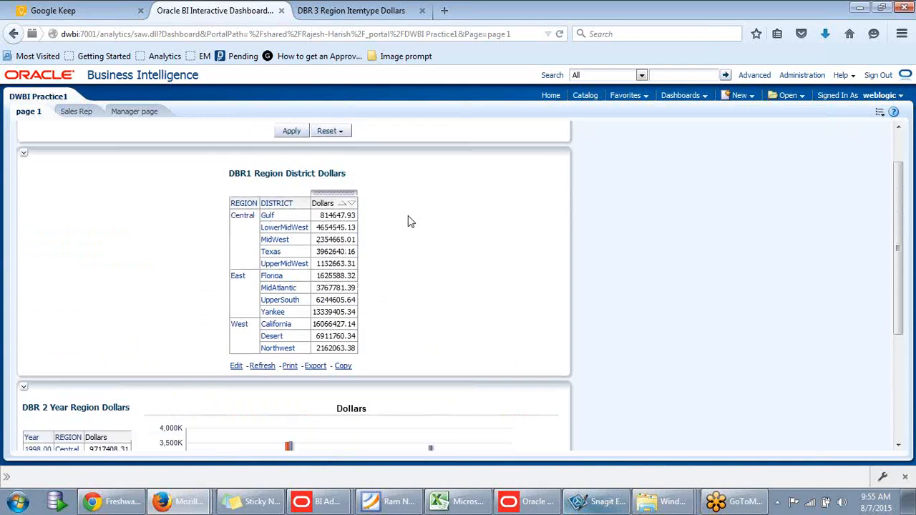
{"action": "scroll", "coordinate": [408, 221], "scroll_direction": "up", "scroll_amount": 3}
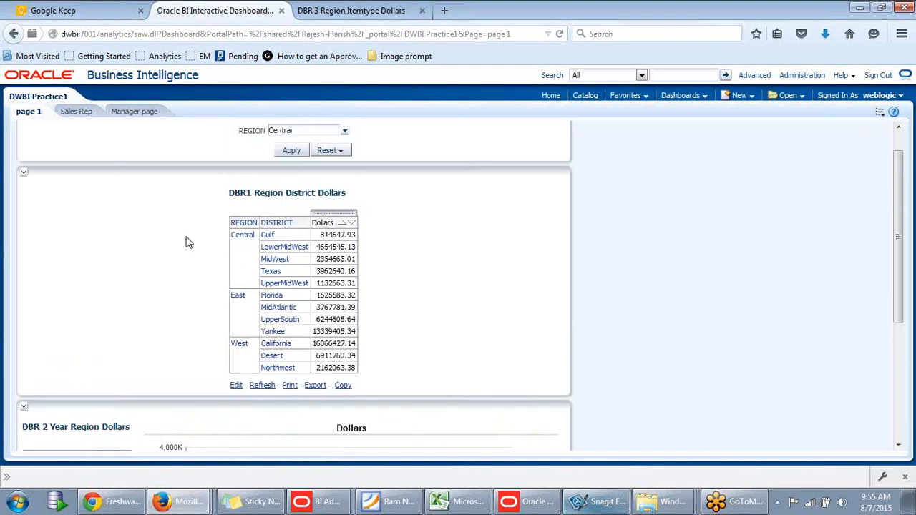
{"action": "scroll", "coordinate": [161, 343], "scroll_direction": "down", "scroll_amount": 2}
{"action": "scroll", "coordinate": [161, 343], "scroll_direction": "down", "scroll_amount": 2}
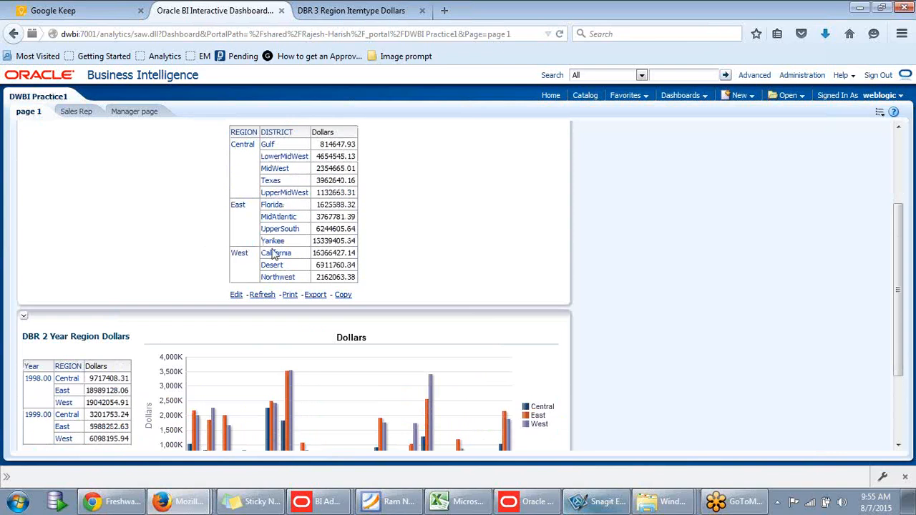
{"action": "scroll", "coordinate": [571, 265], "scroll_direction": "up", "scroll_amount": 5}
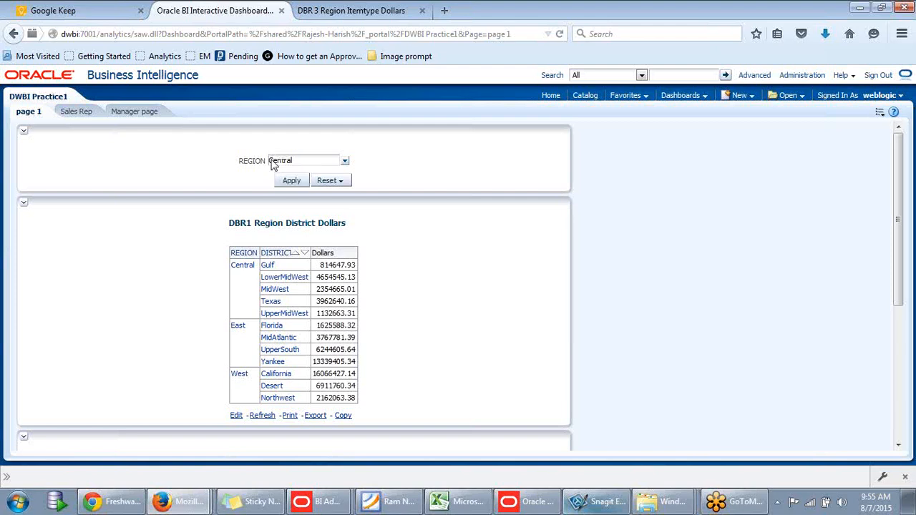
{"action": "scroll", "coordinate": [227, 265], "scroll_direction": "down", "scroll_amount": 5}
{"action": "scroll", "coordinate": [358, 248], "scroll_direction": "down", "scroll_amount": 2}
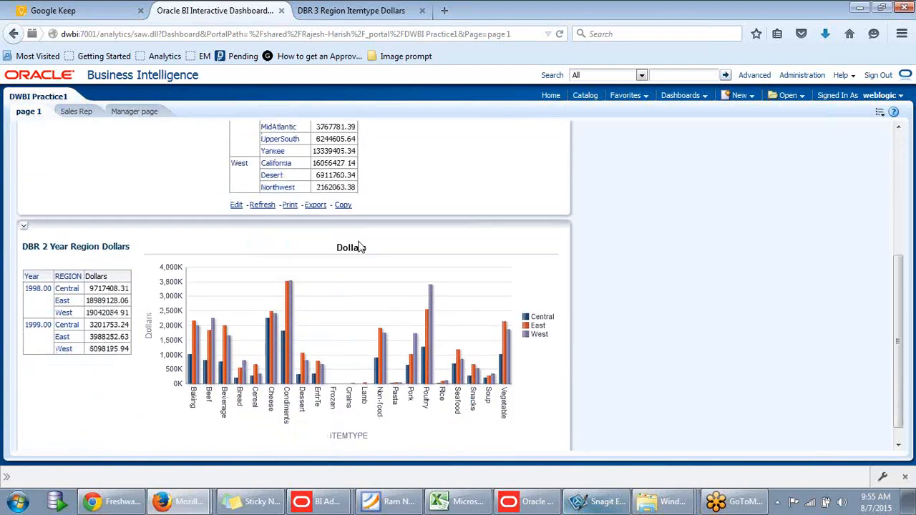
{"action": "scroll", "coordinate": [340, 287], "scroll_direction": "up", "scroll_amount": 6}
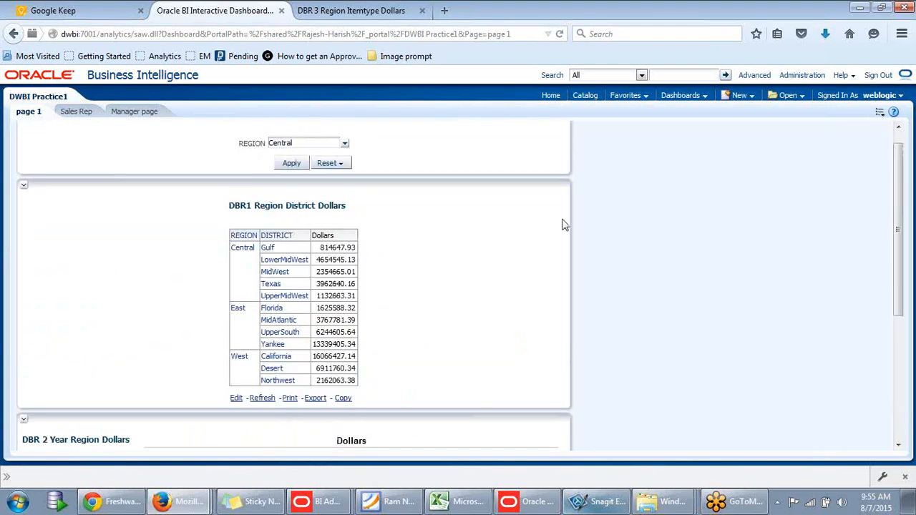
{"action": "scroll", "coordinate": [477, 229], "scroll_direction": "up", "scroll_amount": 1}
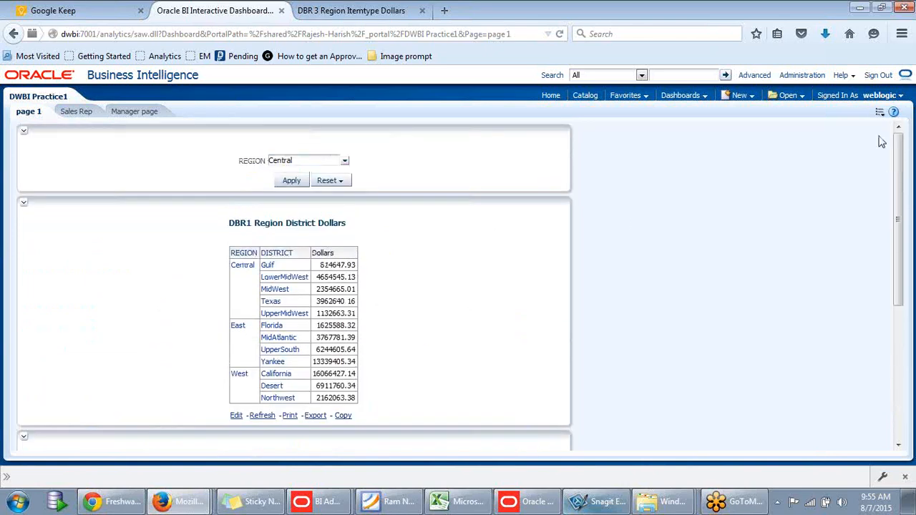
- Put the dashboard into edit mode and open the criteria of the DBR1 Region District Dollars analysis in Section 2 for editing
{"action": "left_click", "coordinate": [880, 112]}
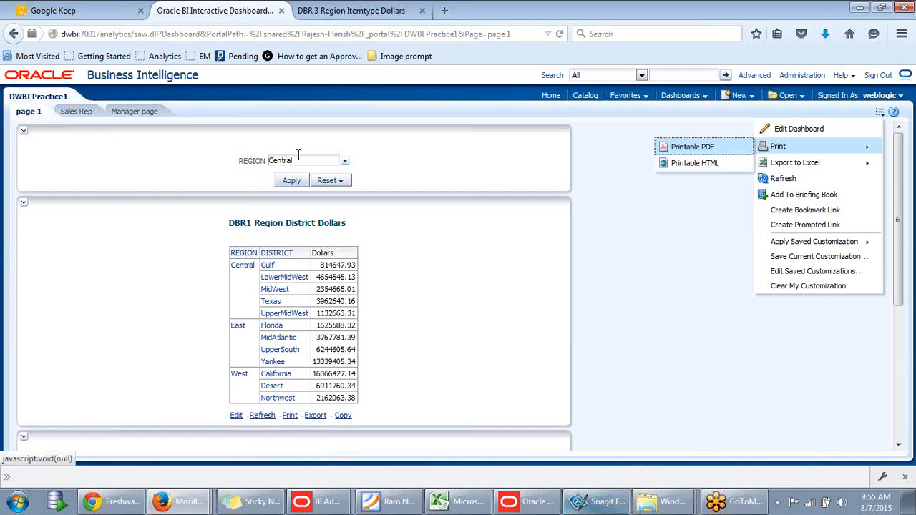
{"action": "left_click", "coordinate": [683, 264]}
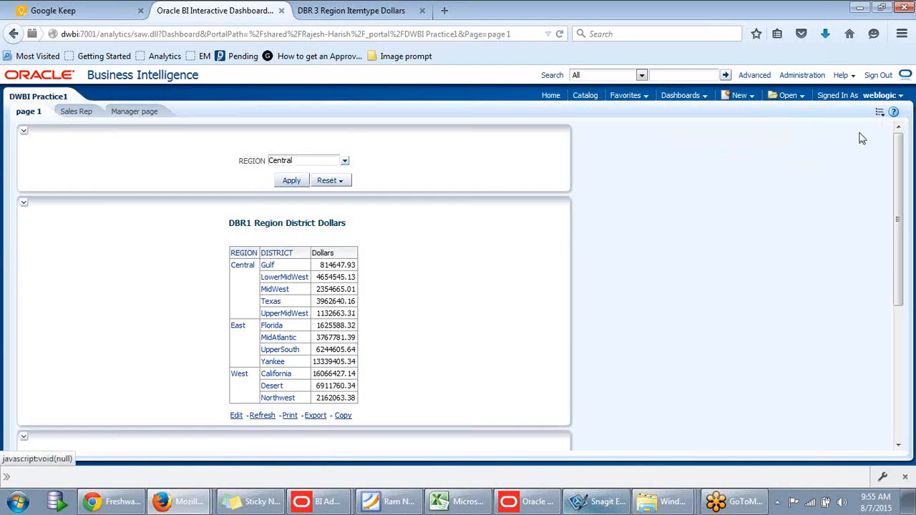
{"action": "left_click", "coordinate": [880, 113]}
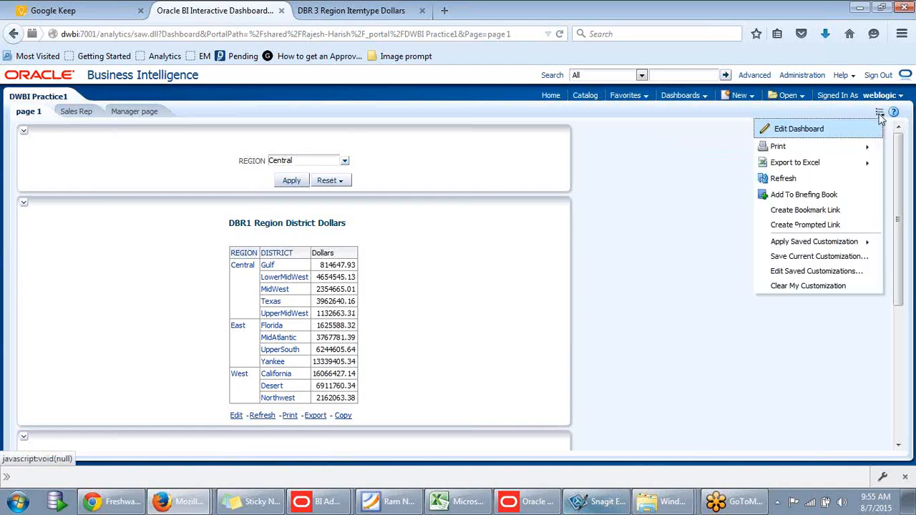
{"action": "left_click", "coordinate": [798, 137]}
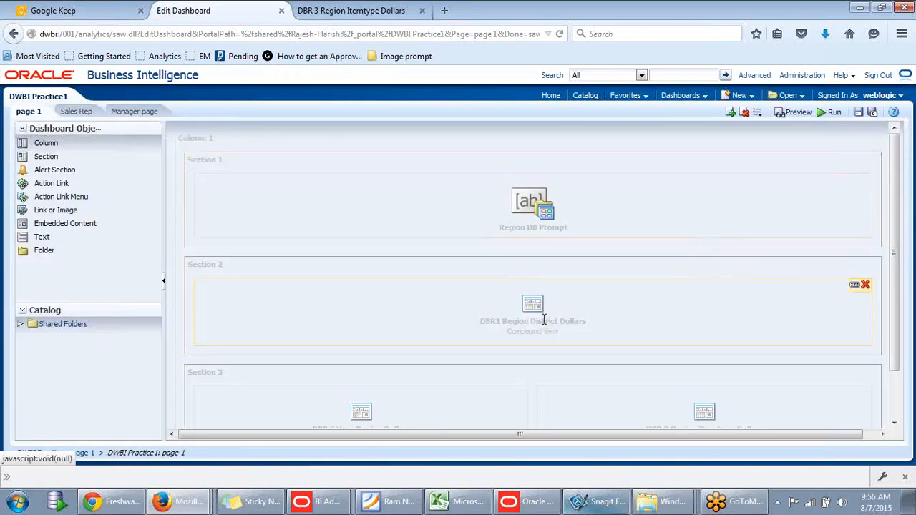
{"action": "left_click", "coordinate": [856, 287]}
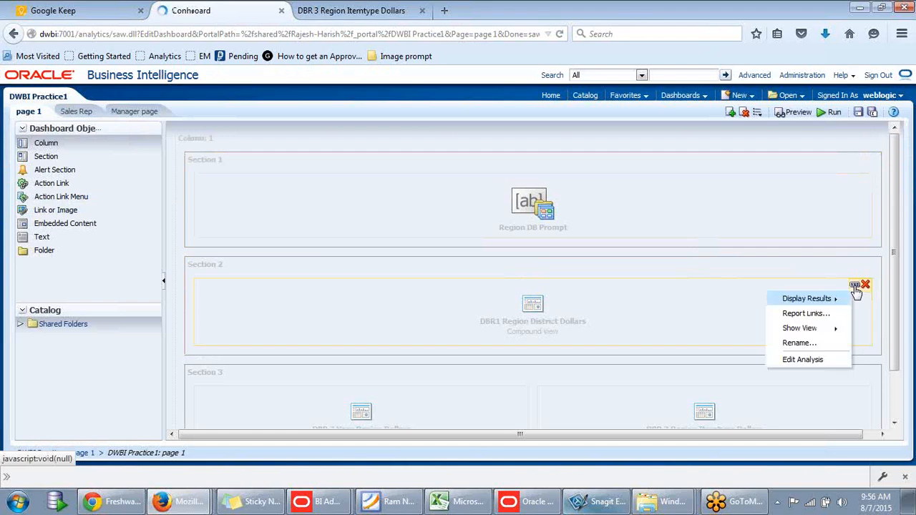
{"action": "left_click", "coordinate": [806, 362]}
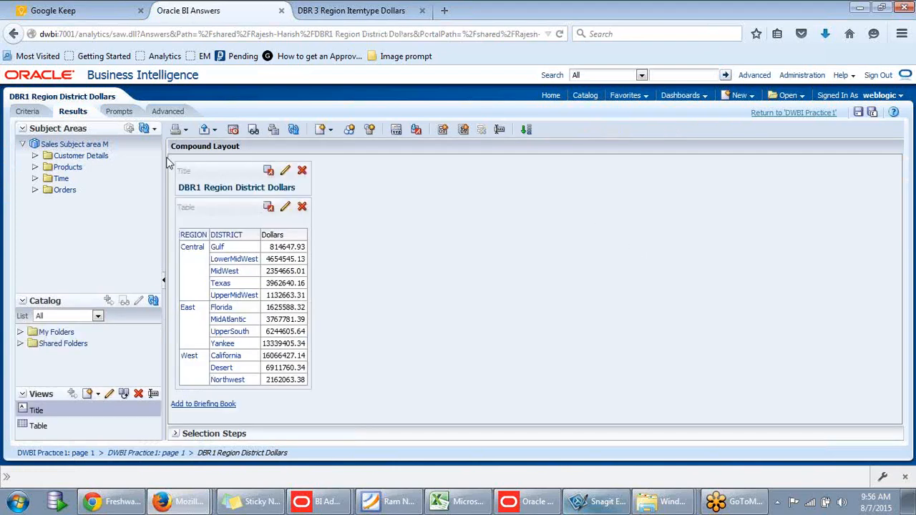
{"action": "left_click", "coordinate": [27, 111]}
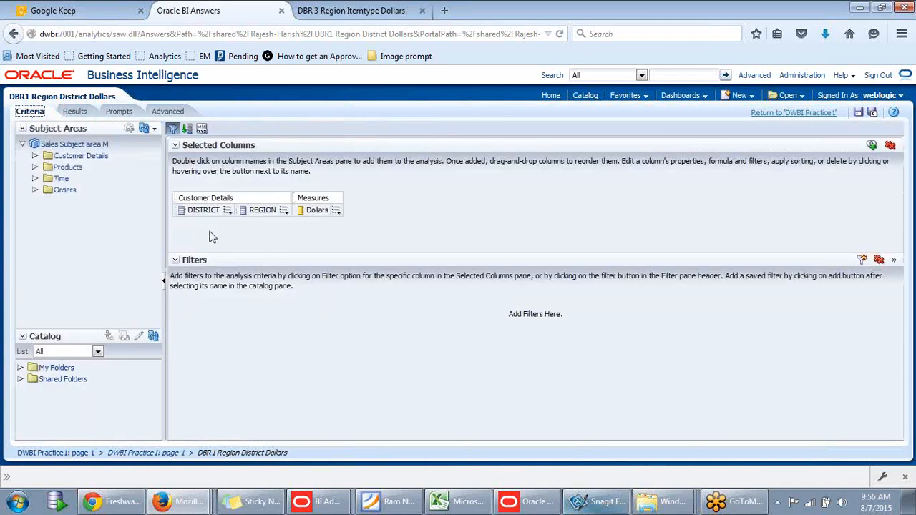
- Add an "is prompted" filter on REGION to the DBR1 Region District Dollars analysis, save it, and return to the DWBI Practice1 dashboard
{"action": "left_click", "coordinate": [283, 212]}
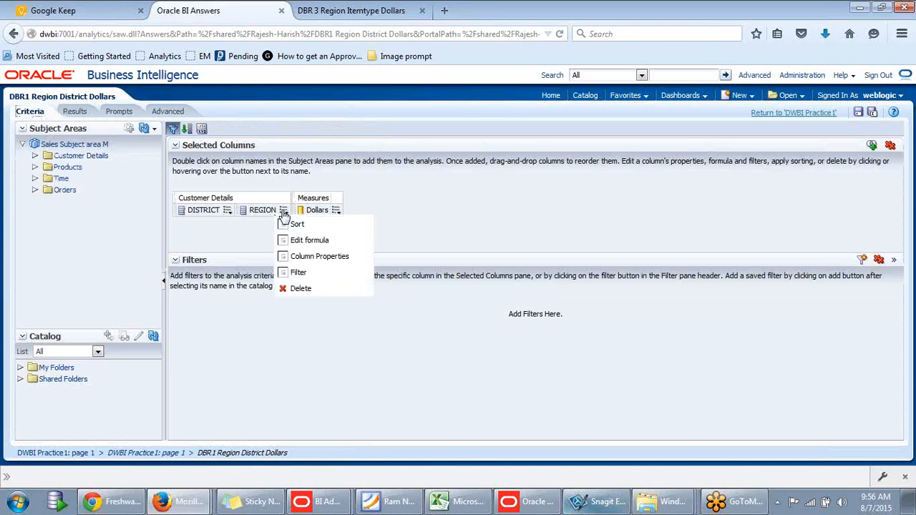
{"action": "left_click", "coordinate": [290, 277]}
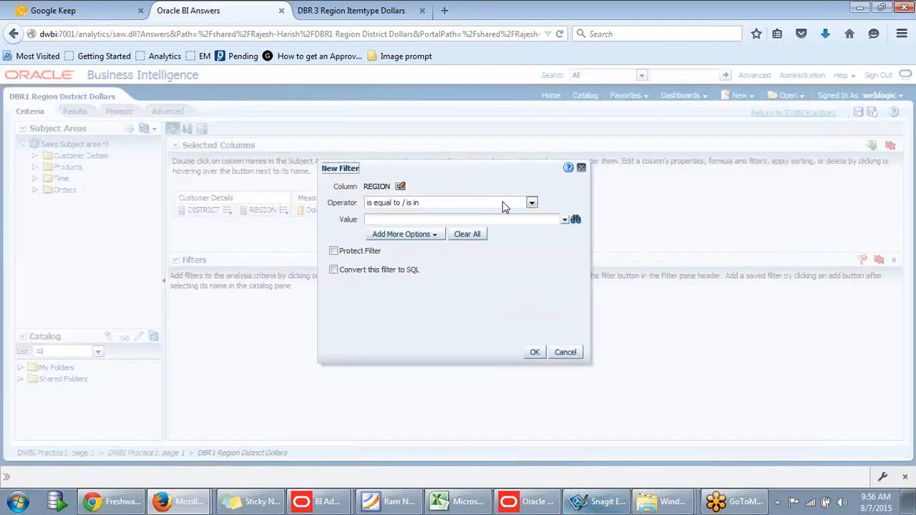
{"action": "left_click", "coordinate": [532, 204]}
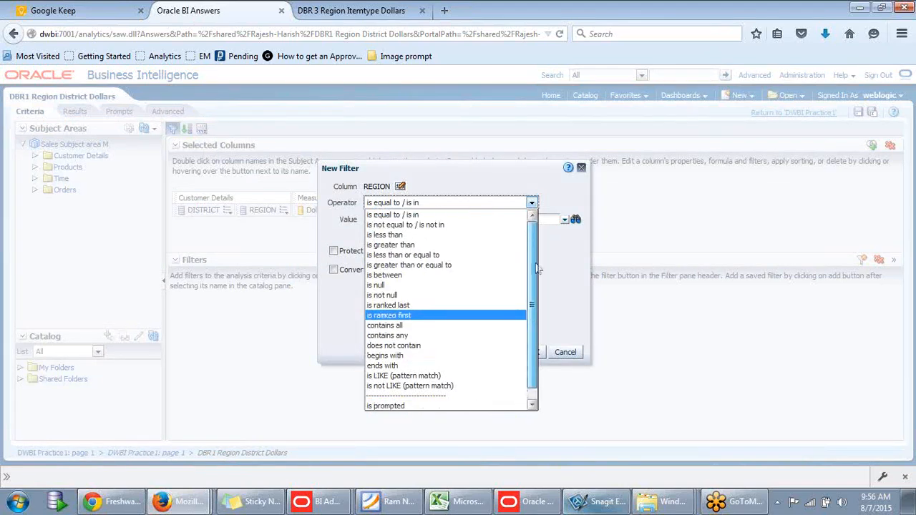
{"action": "scroll", "coordinate": [537, 268], "scroll_direction": "down", "scroll_amount": 1}
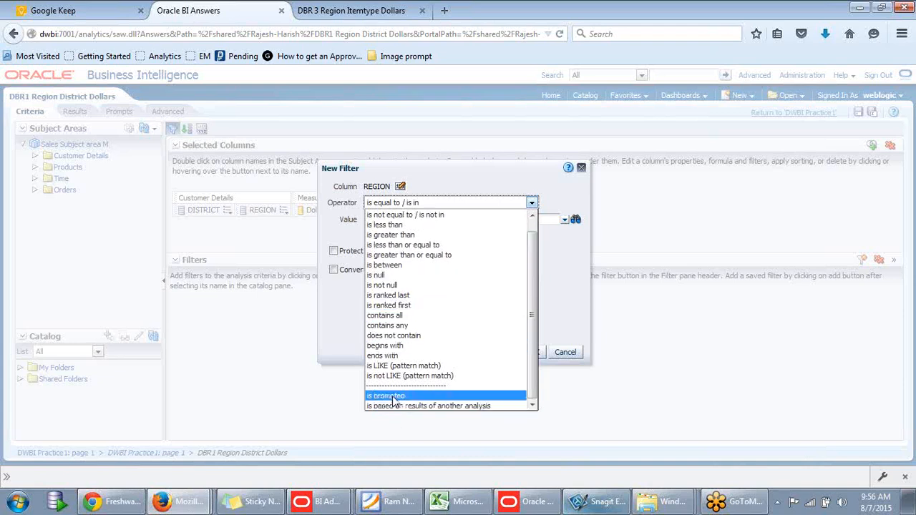
{"action": "left_click", "coordinate": [393, 397]}
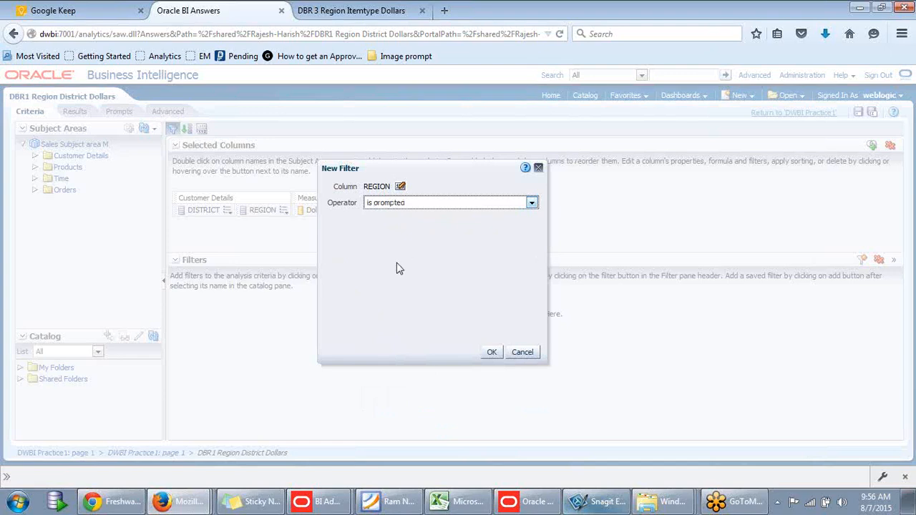
{"action": "left_click", "coordinate": [493, 354]}
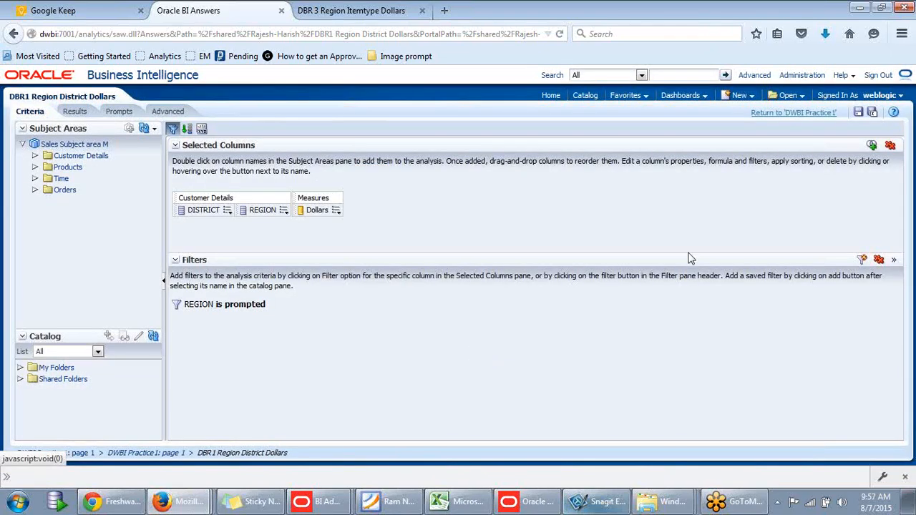
{"action": "left_click", "coordinate": [859, 115]}
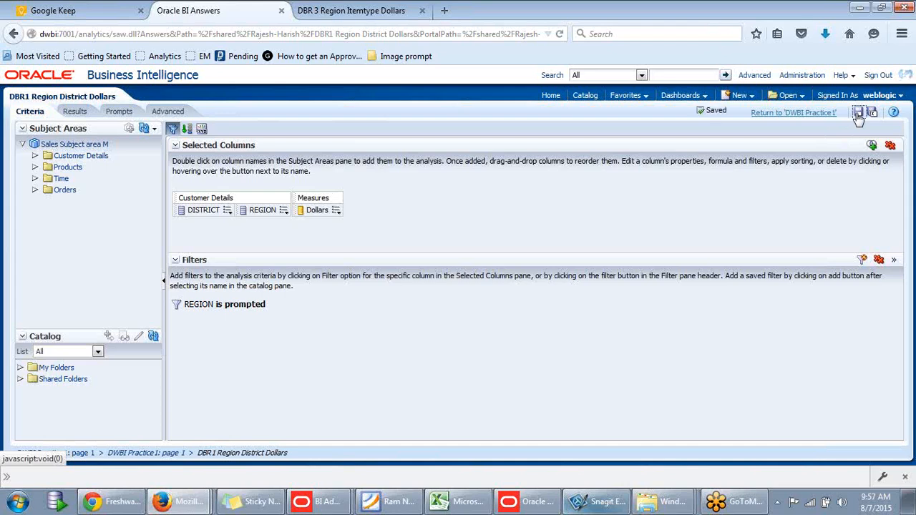
{"action": "left_click", "coordinate": [800, 115]}
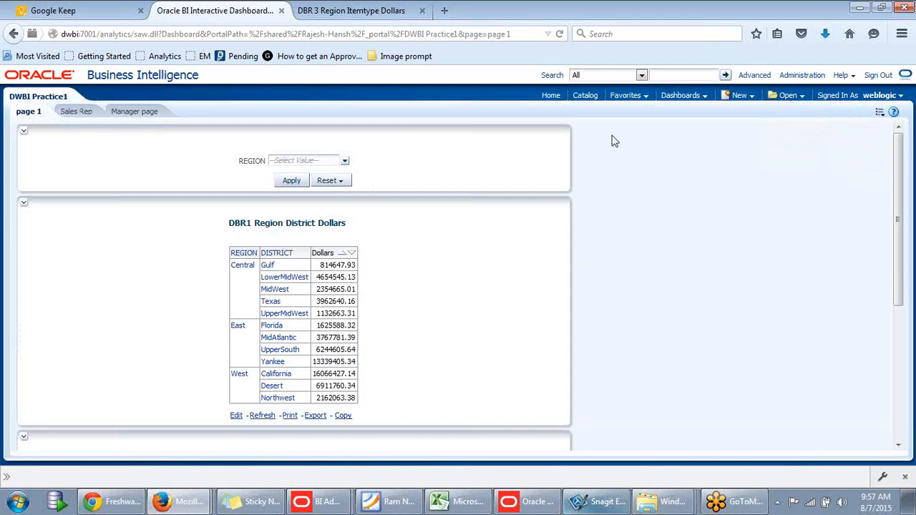
- Apply Central in the REGION prompt and examine which reports on page 1 respond to it
{"action": "left_click", "coordinate": [344, 160]}
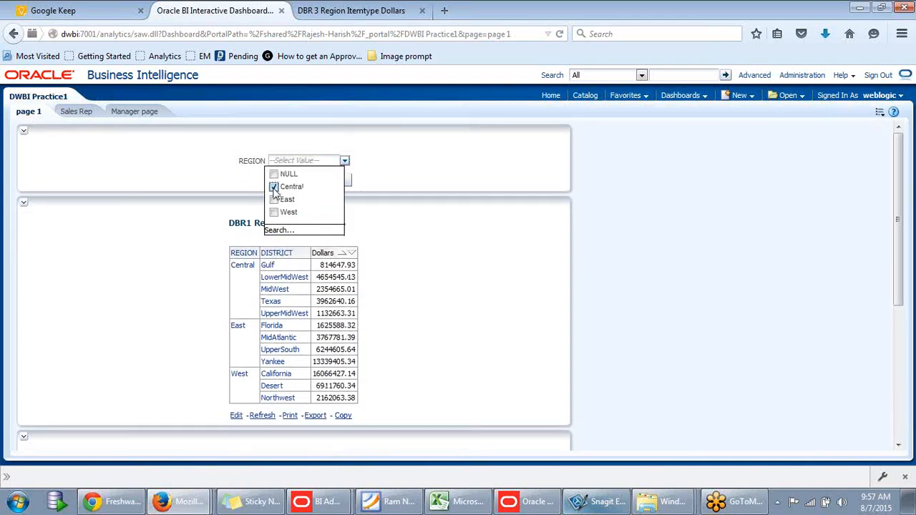
{"action": "left_click", "coordinate": [404, 167]}
{"action": "left_click", "coordinate": [300, 181]}
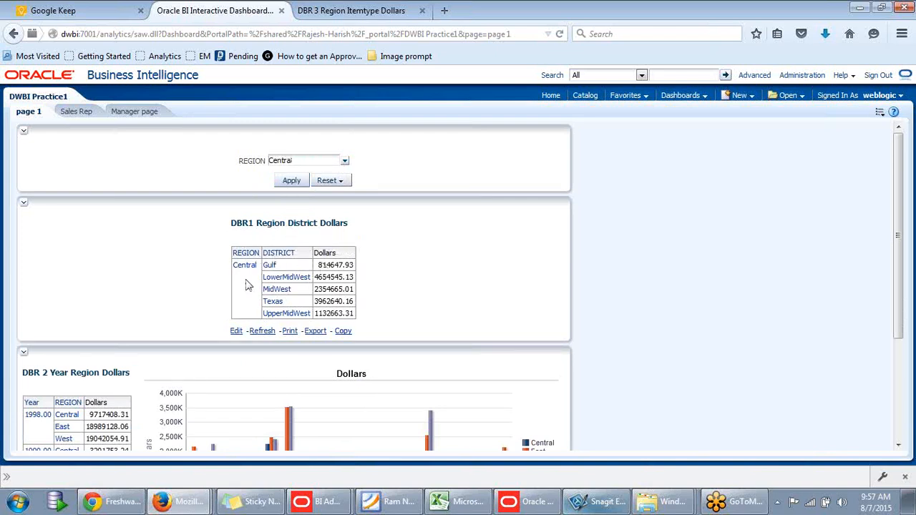
{"action": "scroll", "coordinate": [337, 262], "scroll_direction": "down", "scroll_amount": 2}
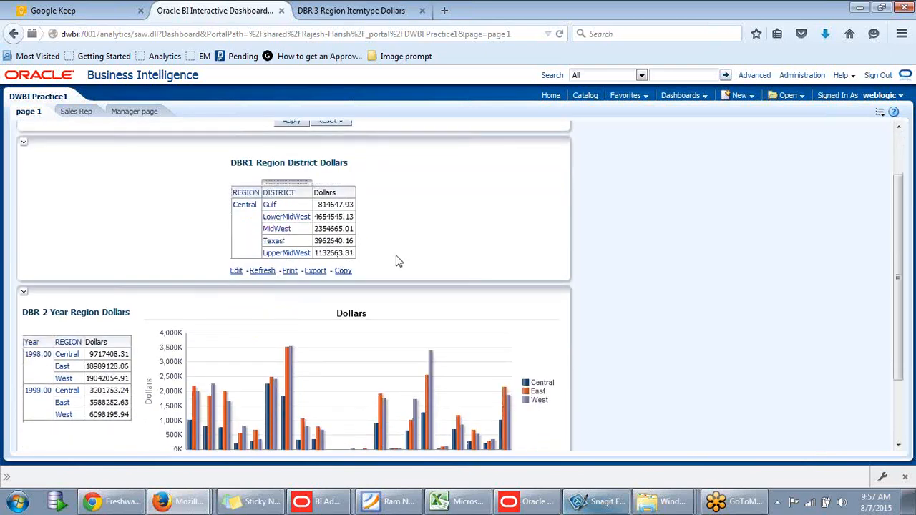
{"action": "scroll", "coordinate": [435, 255], "scroll_direction": "up", "scroll_amount": 2}
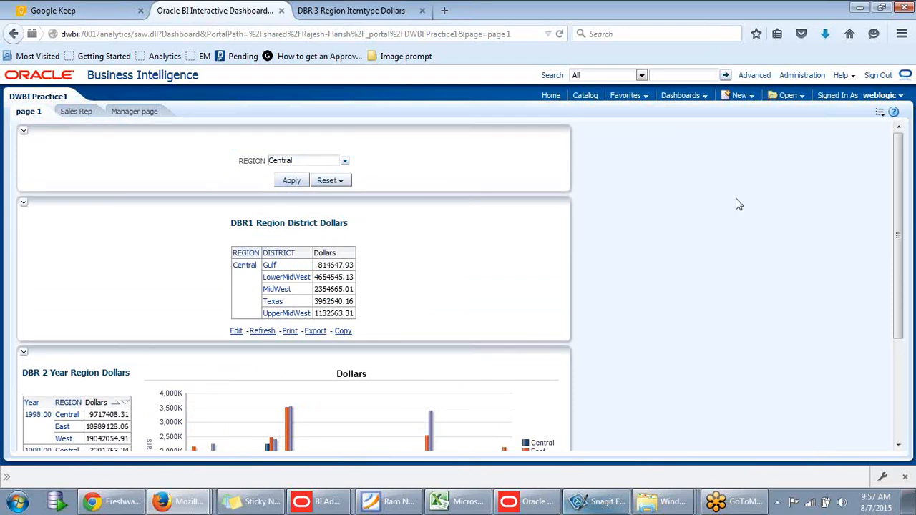
{"action": "scroll", "coordinate": [747, 197], "scroll_direction": "down", "scroll_amount": 3}
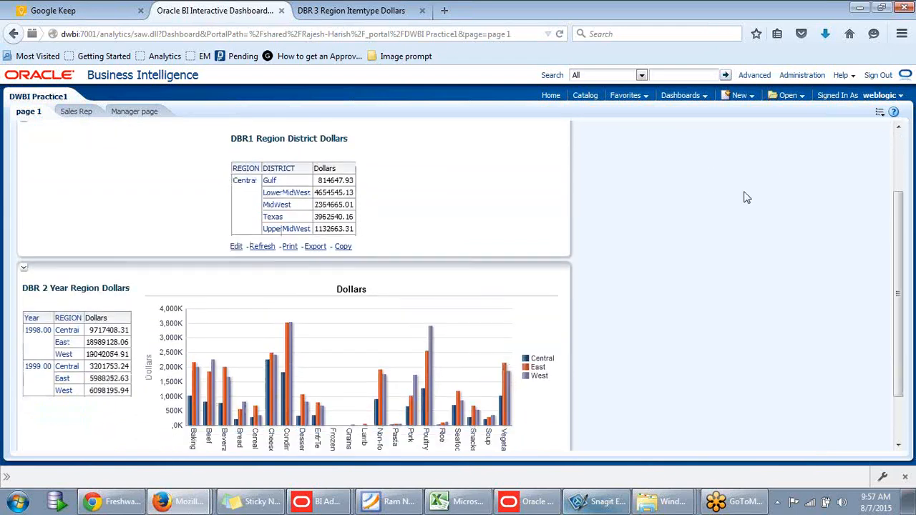
{"action": "scroll", "coordinate": [750, 199], "scroll_direction": "up", "scroll_amount": 3}
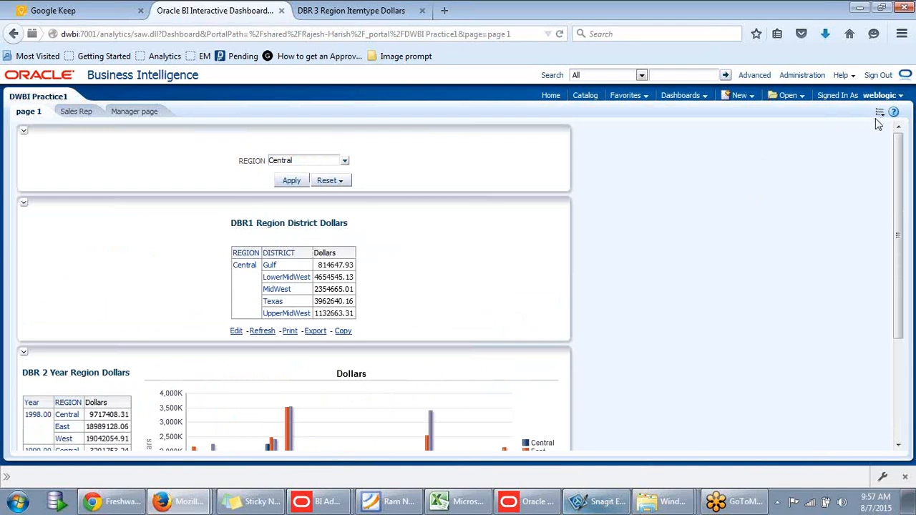
- Put the dashboard into edit mode and open the criteria of the DBR 2 Year Region Dollars analysis in Section 3 for editing
{"action": "left_click", "coordinate": [879, 114]}
{"action": "left_click", "coordinate": [833, 135]}
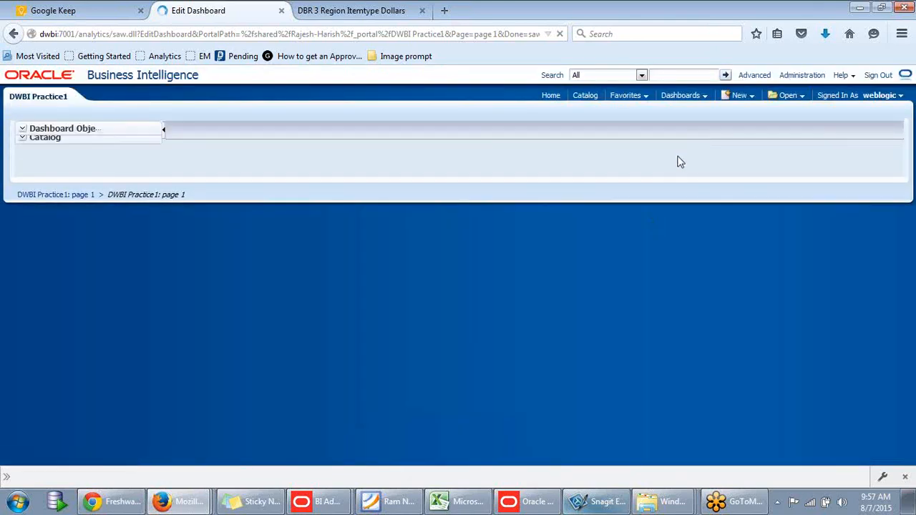
{"action": "scroll", "coordinate": [545, 285], "scroll_direction": "down", "scroll_amount": 2}
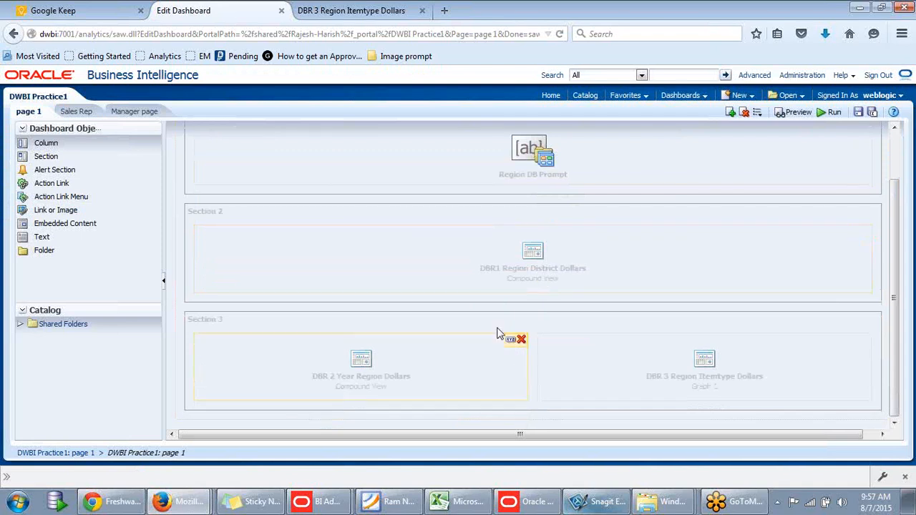
{"action": "left_click", "coordinate": [510, 345]}
{"action": "left_click", "coordinate": [520, 423]}
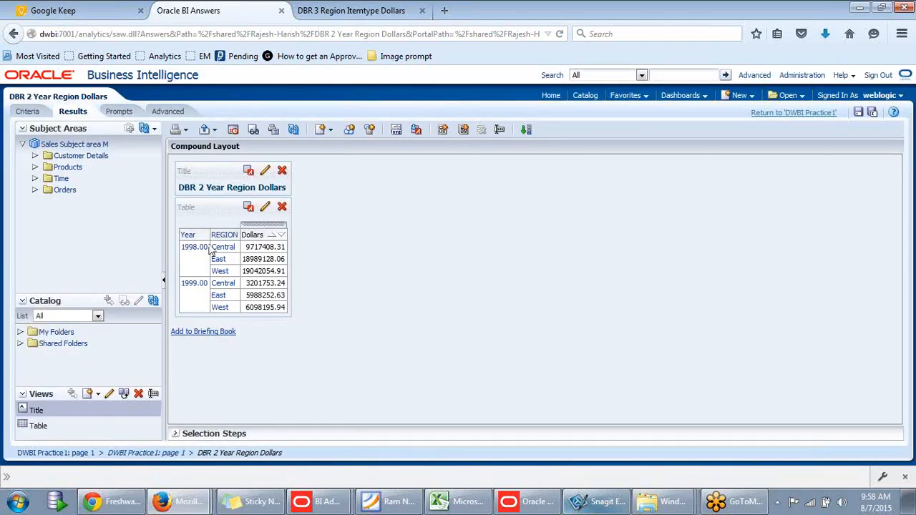
{"action": "left_click", "coordinate": [27, 111]}
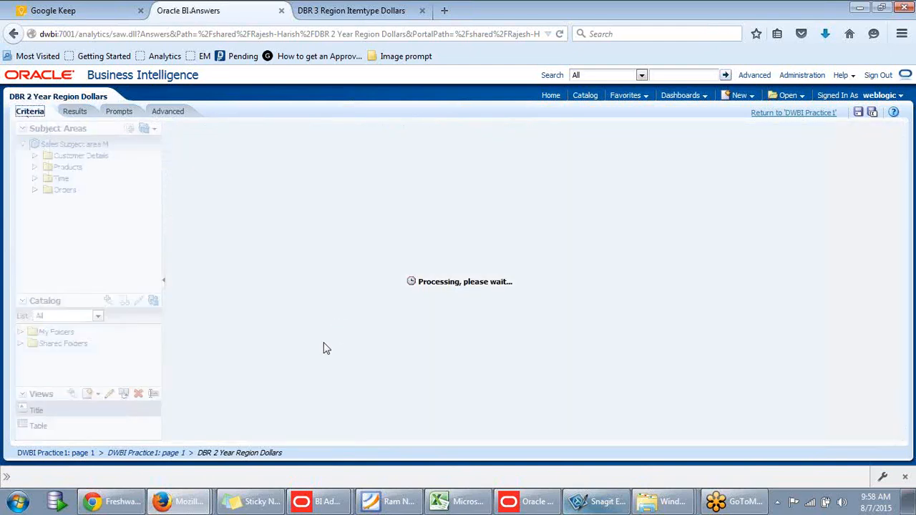
- Add an "is prompted" filter on REGION to the DBR 2 Year Region Dollars analysis, save it, and return to the DWBI Practice1 dashboard
{"action": "left_click", "coordinate": [274, 211]}
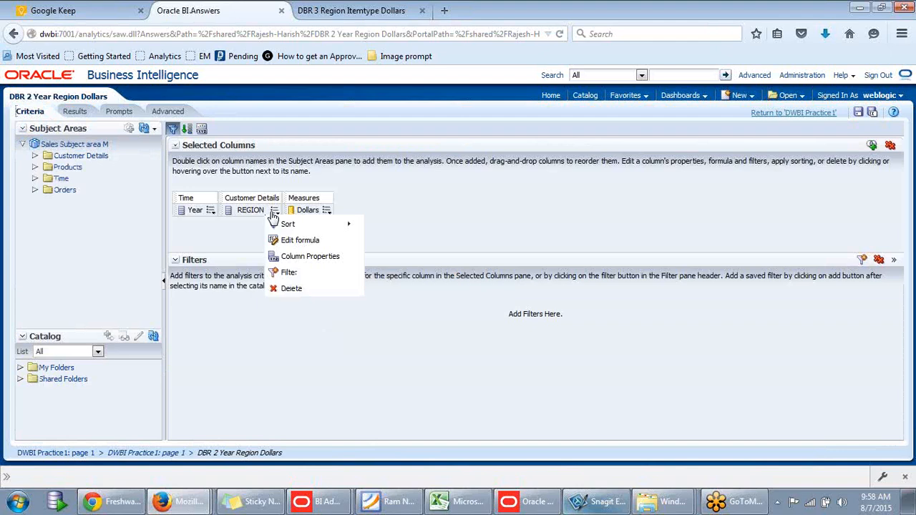
{"action": "left_click", "coordinate": [289, 272]}
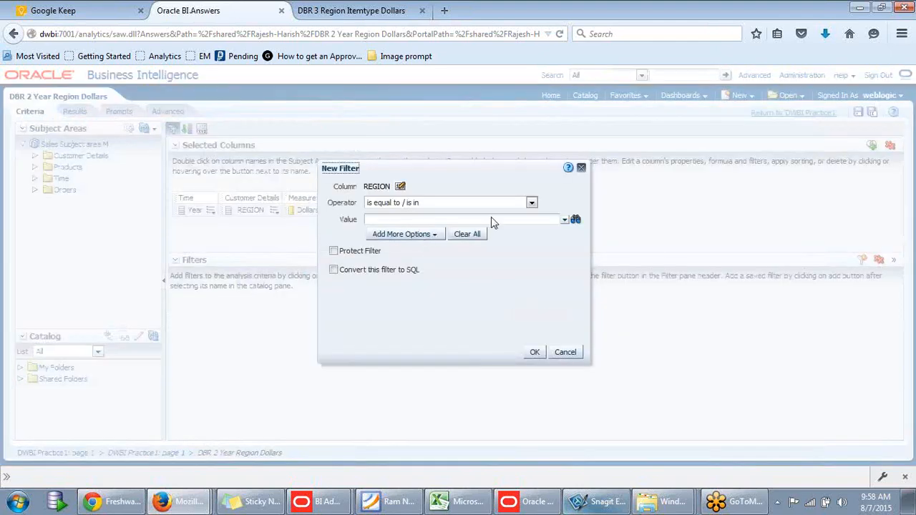
{"action": "left_click", "coordinate": [531, 202]}
{"action": "left_click", "coordinate": [387, 406]}
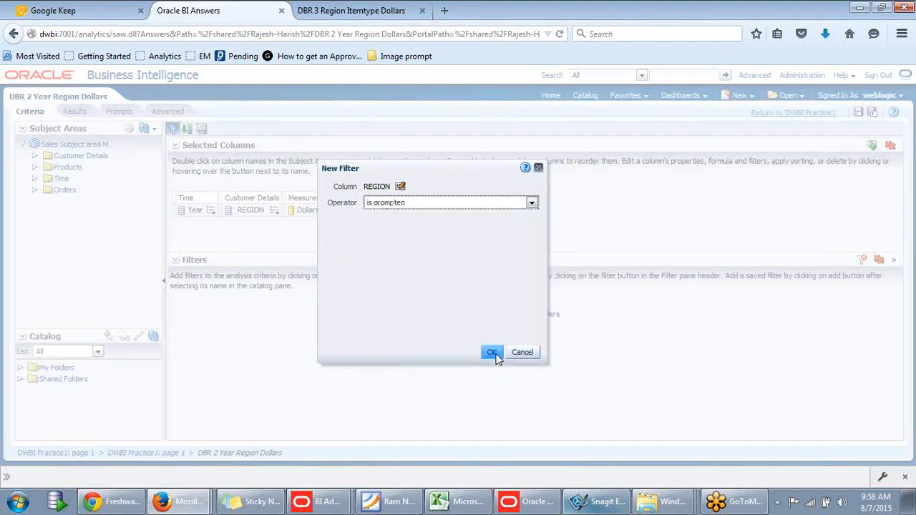
{"action": "left_click", "coordinate": [492, 354]}
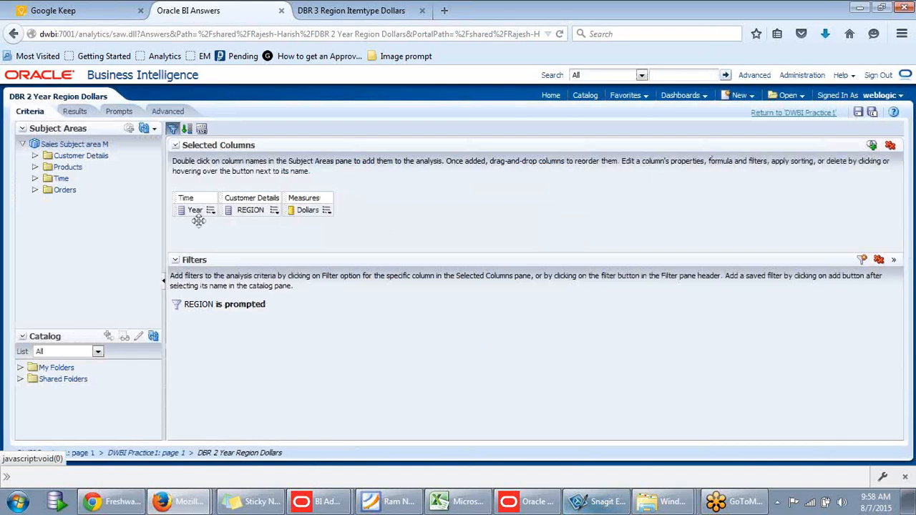
{"action": "left_click", "coordinate": [858, 117]}
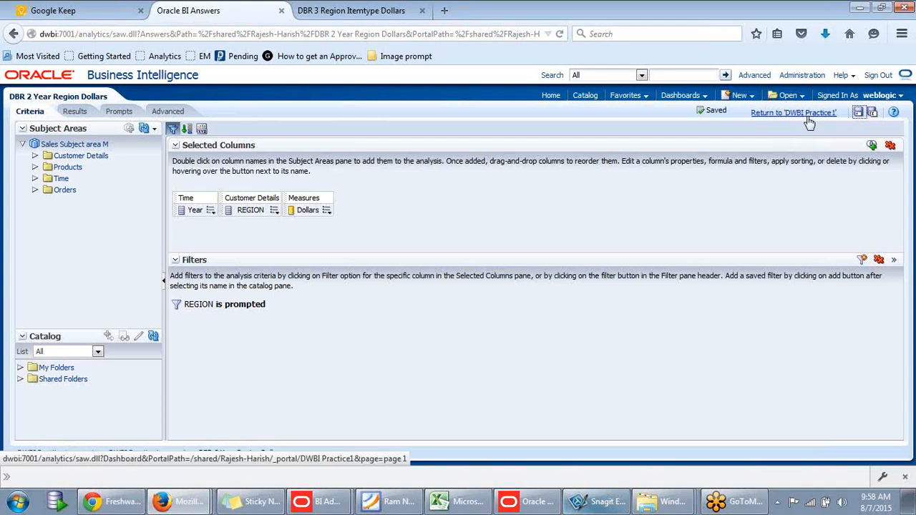
{"action": "left_click", "coordinate": [800, 122]}
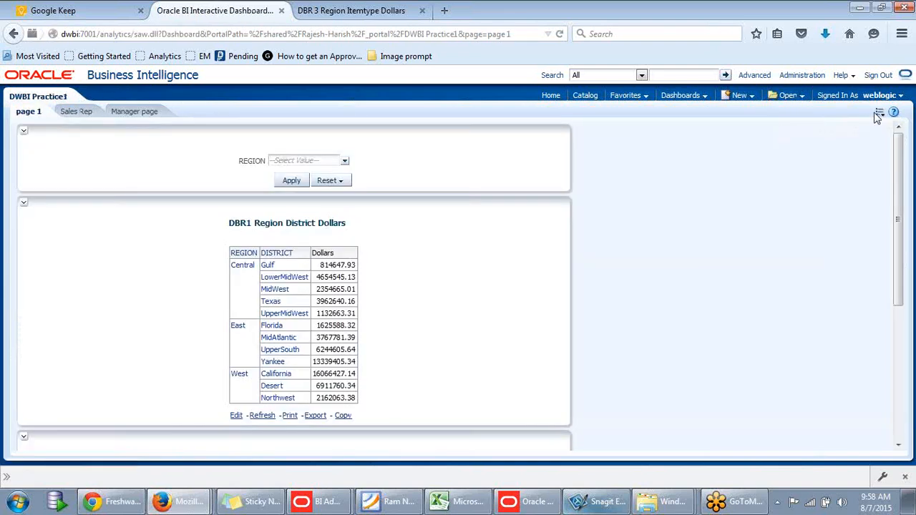
- Look over the REGION prompt and the three reports on page 1 without applying a region
{"action": "left_click", "coordinate": [879, 115]}
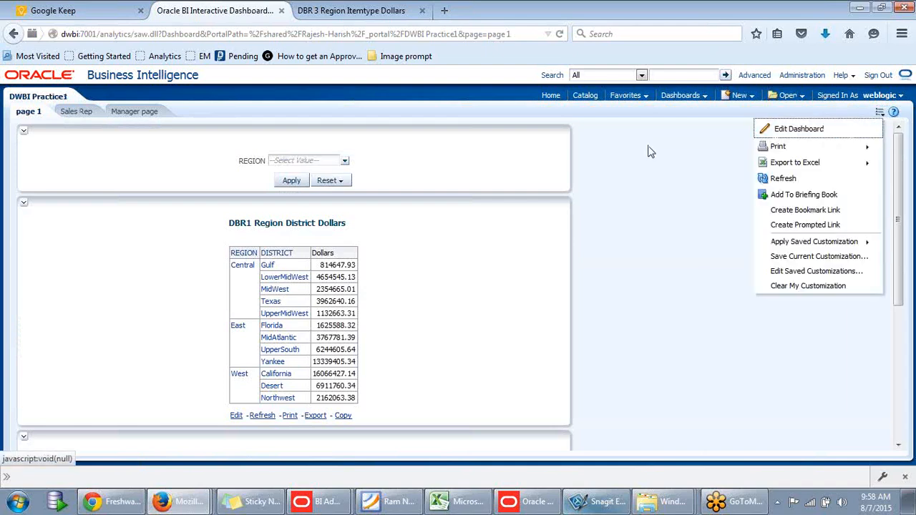
{"action": "scroll", "coordinate": [279, 275], "scroll_direction": "down", "scroll_amount": 5}
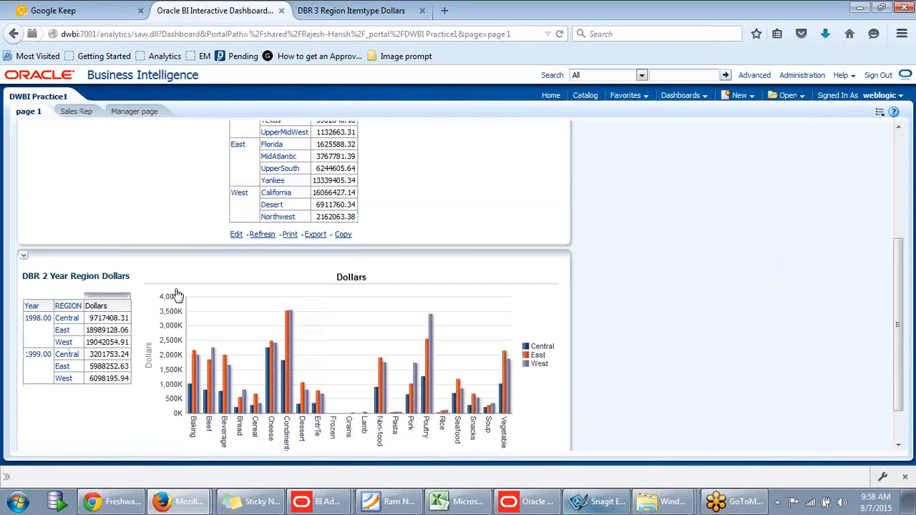
{"action": "scroll", "coordinate": [178, 296], "scroll_direction": "up", "scroll_amount": 4}
{"action": "scroll", "coordinate": [178, 296], "scroll_direction": "down", "scroll_amount": 2}
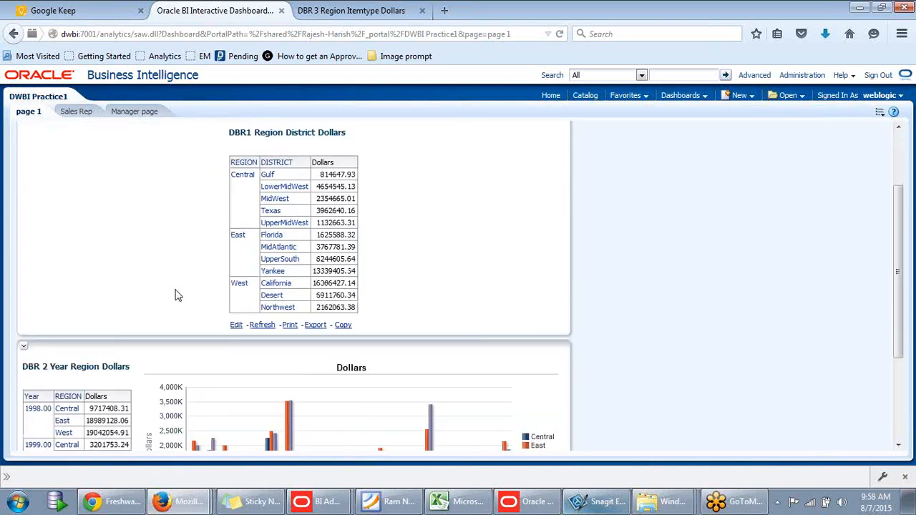
{"action": "scroll", "coordinate": [178, 295], "scroll_direction": "down", "scroll_amount": 3}
{"action": "scroll", "coordinate": [177, 296], "scroll_direction": "up", "scroll_amount": 5}
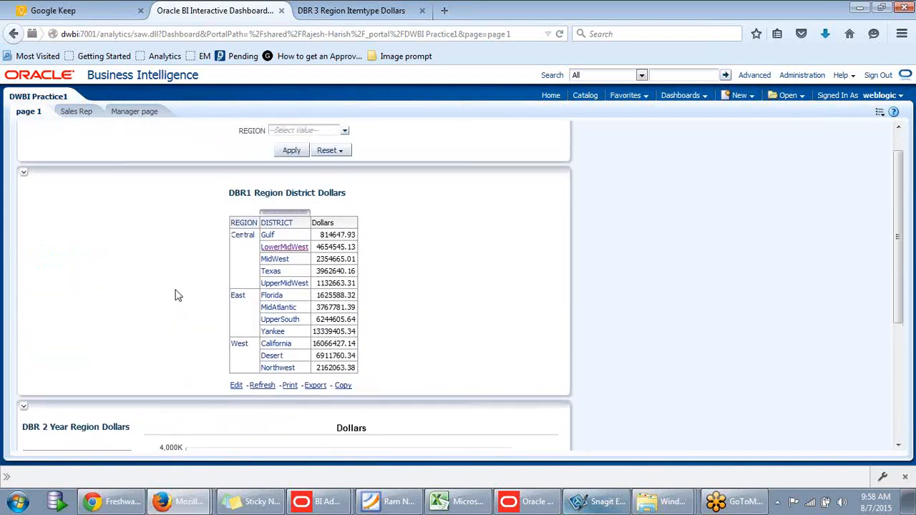
- Apply Central in the REGION prompt and check the district, year and item type reports on page 1 against it
{"action": "left_click", "coordinate": [321, 131]}
{"action": "left_click", "coordinate": [344, 131]}
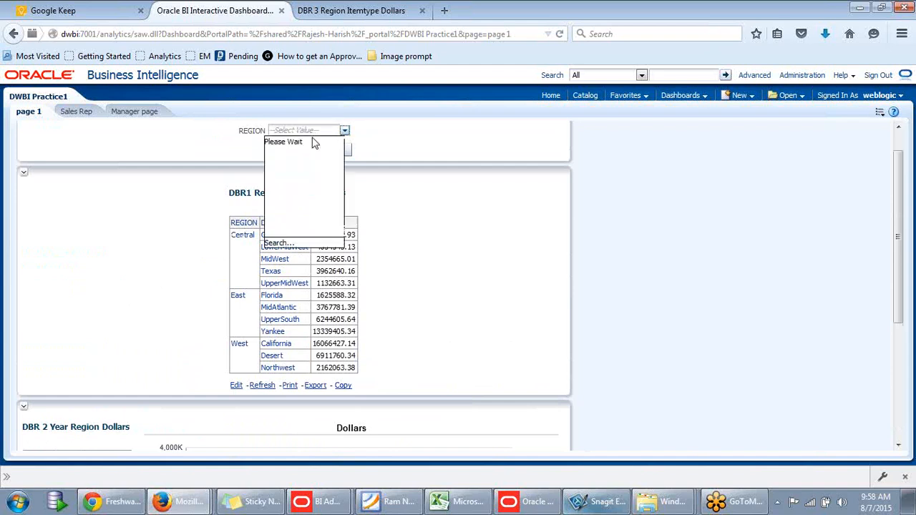
{"action": "left_click", "coordinate": [276, 158]}
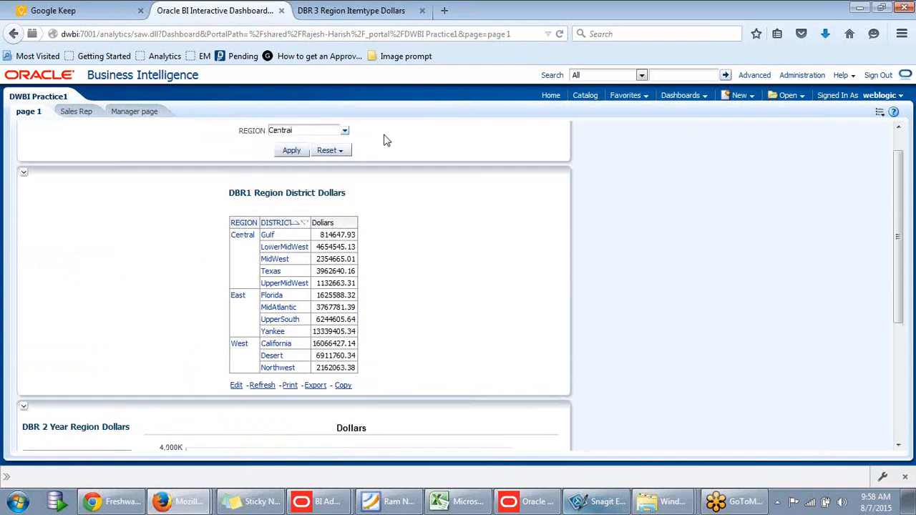
{"action": "left_click", "coordinate": [290, 151]}
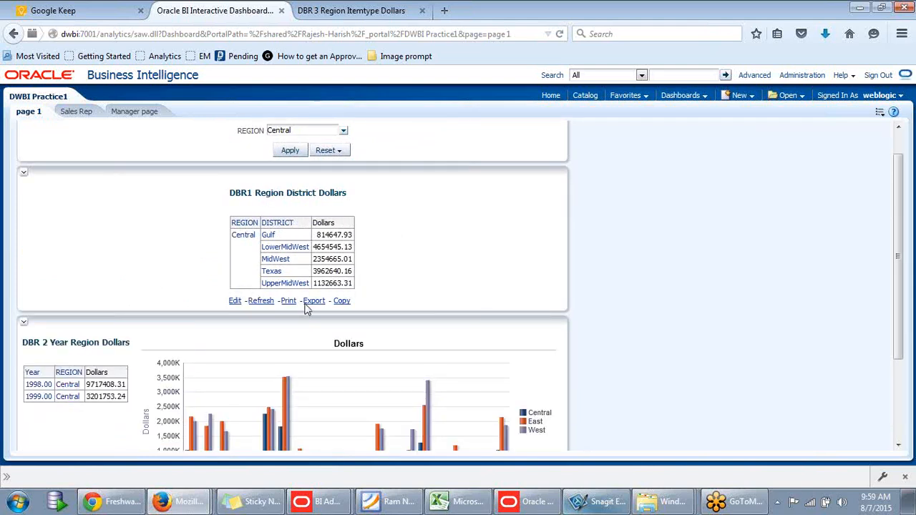
- Put the dashboard into edit mode and open the criteria of the DBR 3 Region Itemtype Dollars analysis in Section 3 for editing
{"action": "scroll", "coordinate": [632, 245], "scroll_direction": "up", "scroll_amount": 1}
{"action": "left_click", "coordinate": [880, 112]}
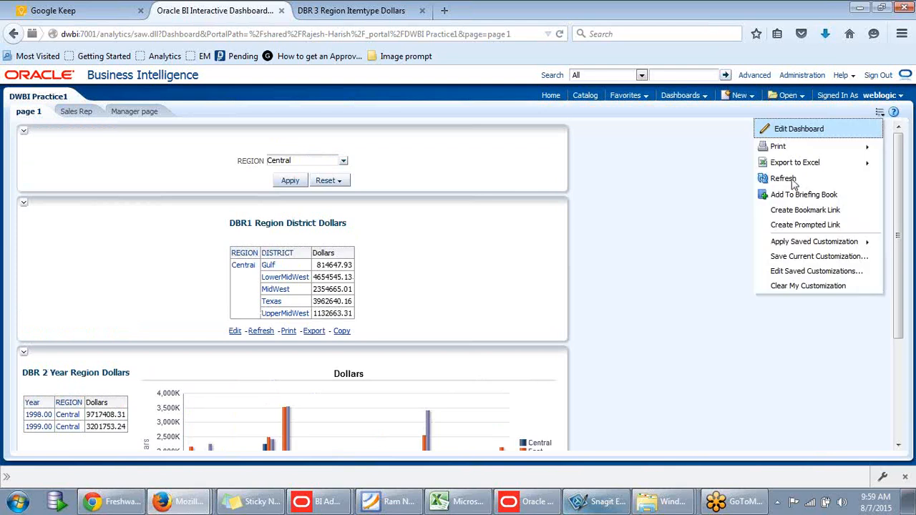
{"action": "mouse_move", "coordinate": [802, 163]}
{"action": "left_click", "coordinate": [807, 132]}
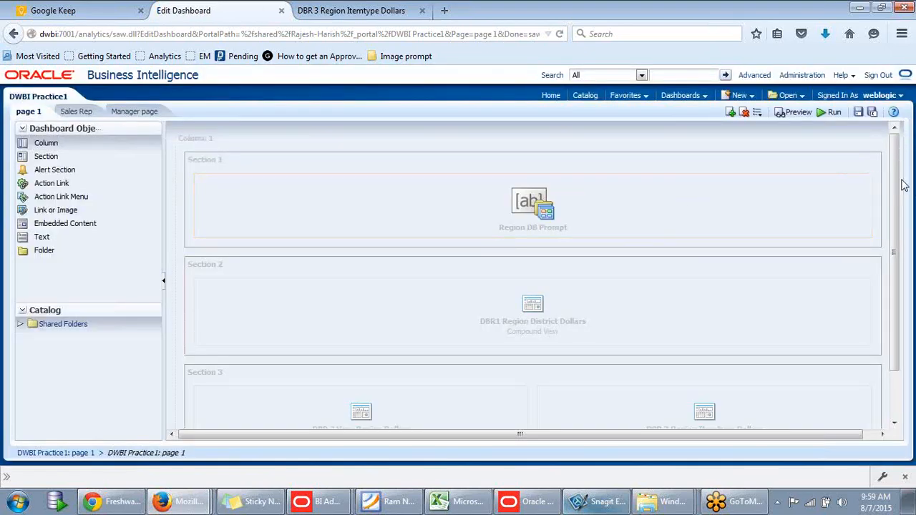
{"action": "left_click_drag", "start_coordinate": [900, 182], "coordinate": [899, 259]}
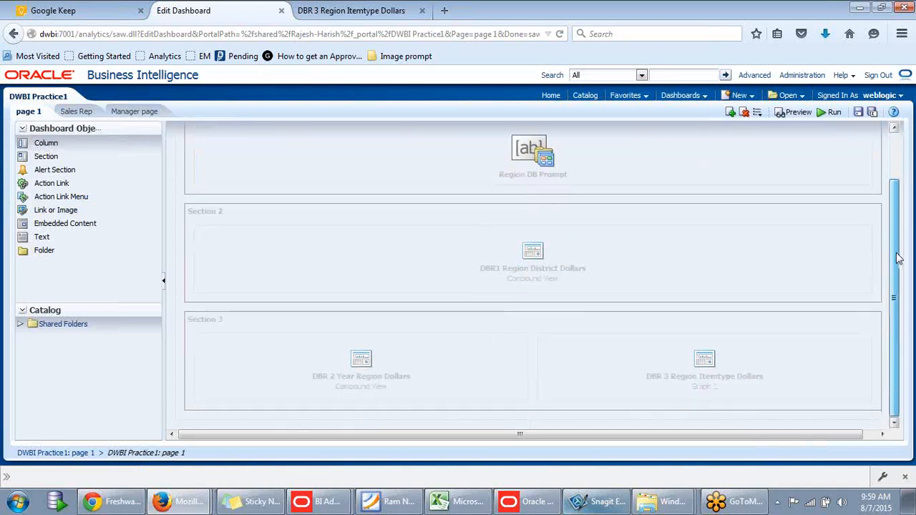
{"action": "mouse_move", "coordinate": [809, 355]}
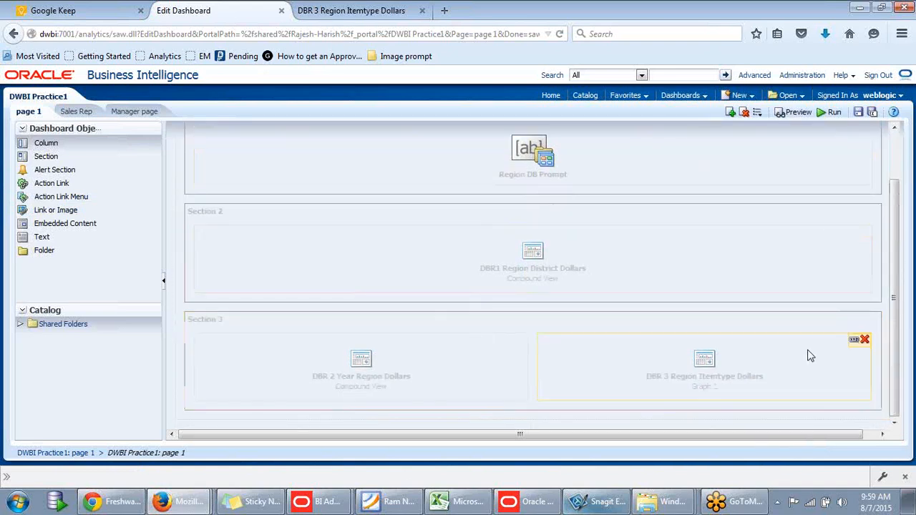
{"action": "left_click", "coordinate": [854, 343]}
{"action": "left_click", "coordinate": [818, 415]}
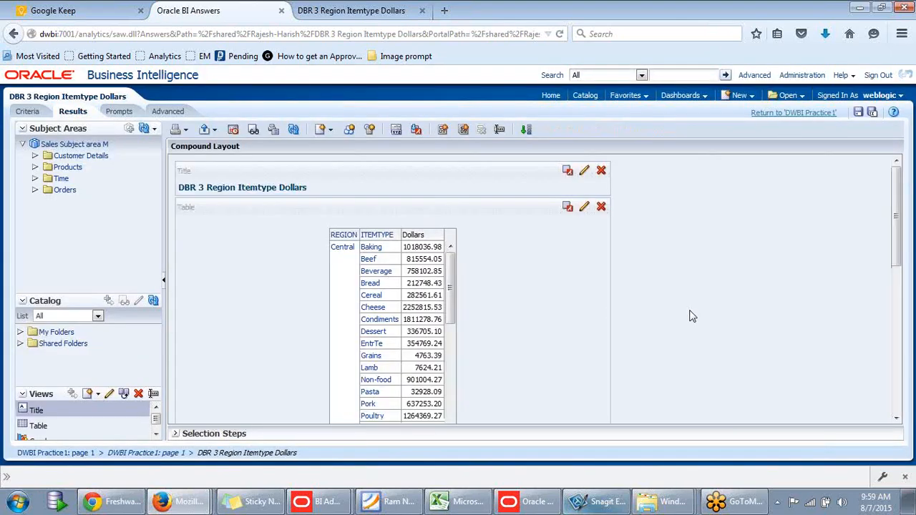
{"action": "left_click_drag", "start_coordinate": [900, 287], "coordinate": [902, 207]}
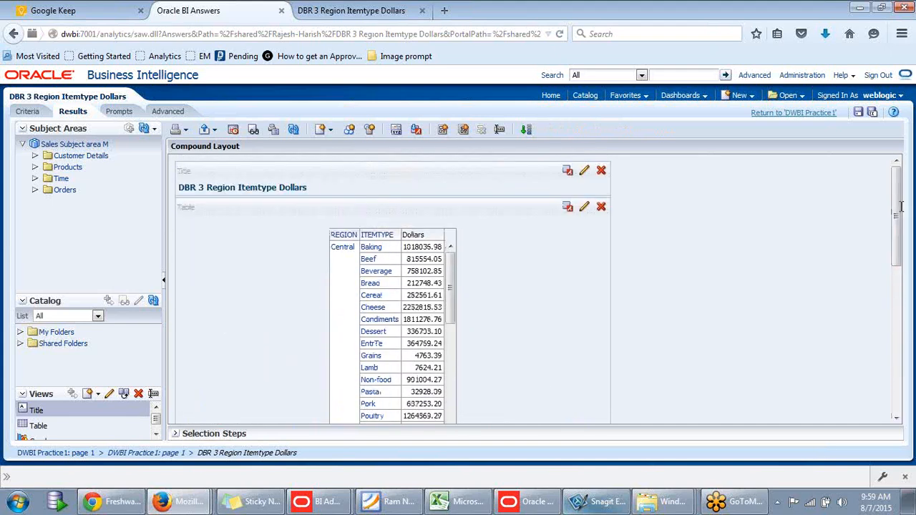
{"action": "left_click", "coordinate": [41, 113]}
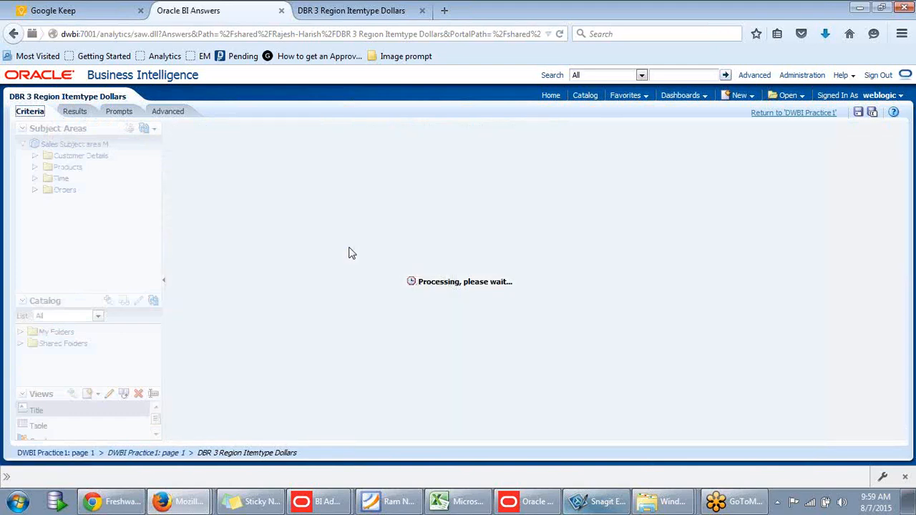
- Remove the ITEMTYPE column from the analysis and add it back from the Products folder between REGION and Dollars
{"action": "left_click", "coordinate": [293, 211]}
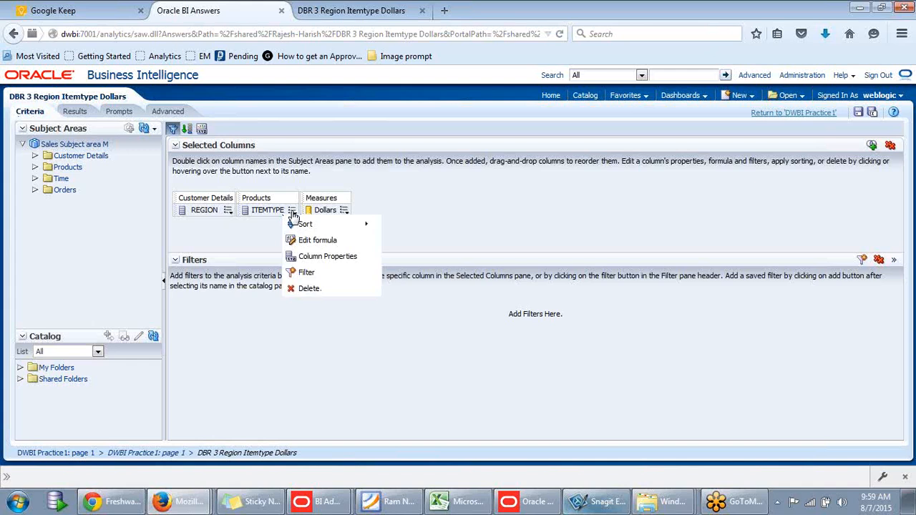
{"action": "left_click", "coordinate": [302, 287]}
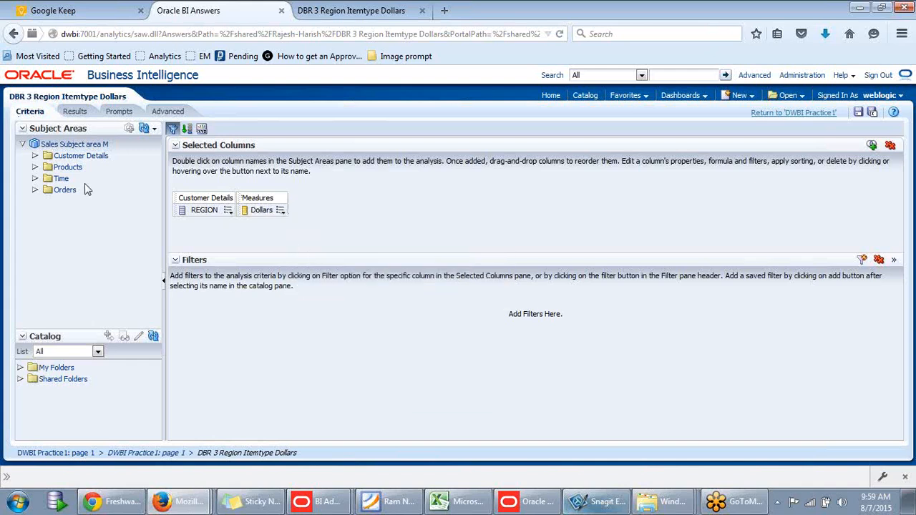
{"action": "left_click", "coordinate": [229, 212]}
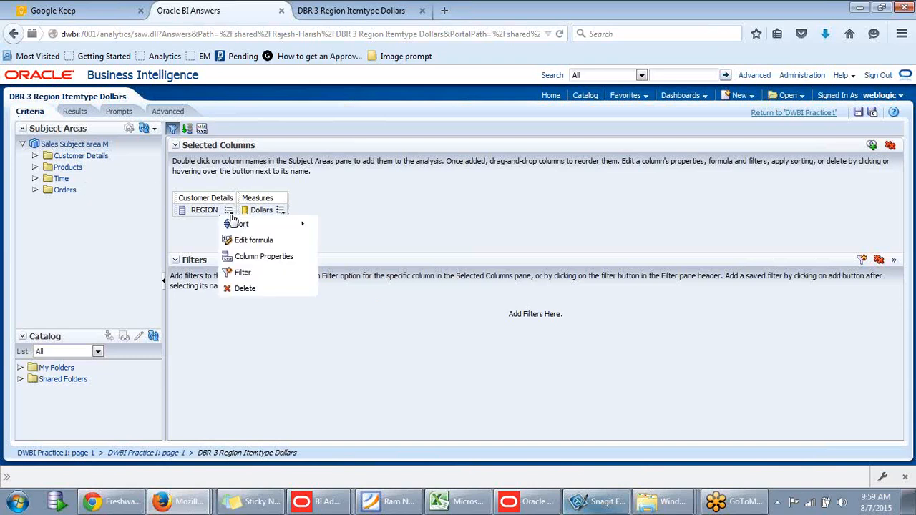
{"action": "left_click", "coordinate": [230, 215]}
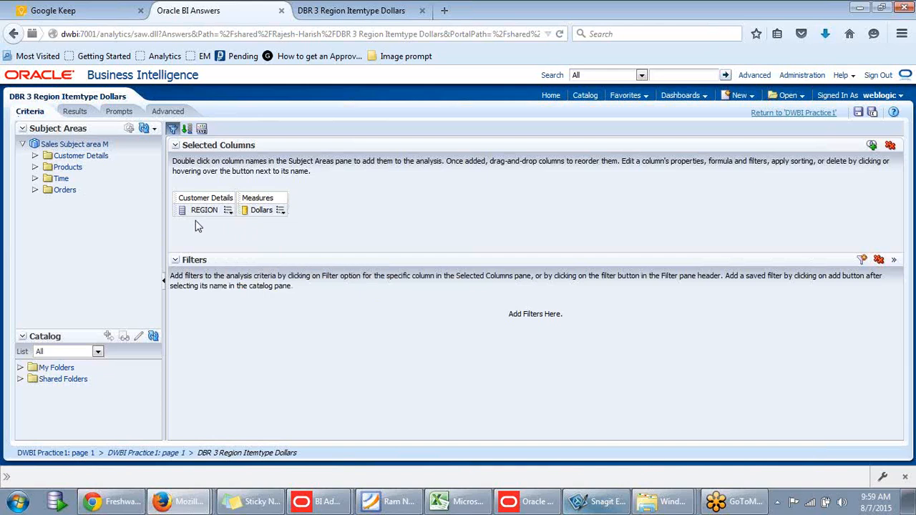
{"action": "left_click", "coordinate": [34, 157]}
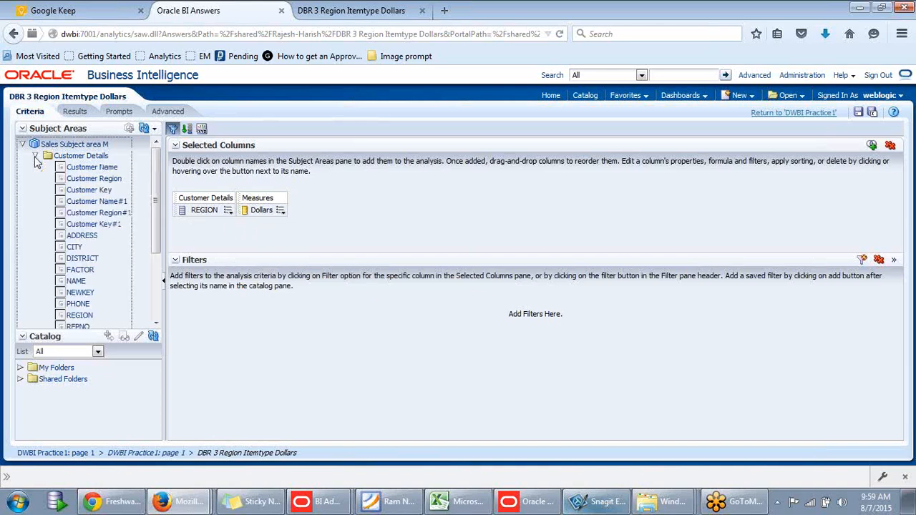
{"action": "left_click", "coordinate": [35, 157]}
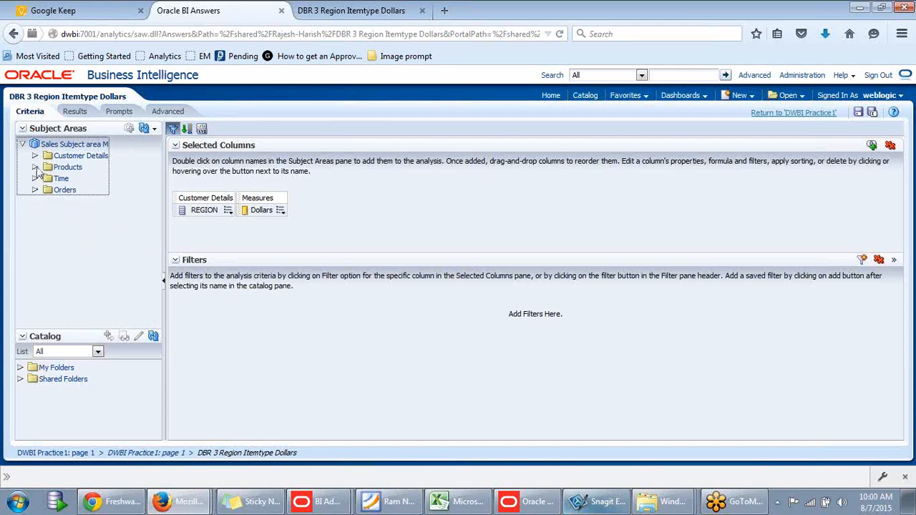
{"action": "left_click", "coordinate": [34, 167]}
{"action": "scroll", "coordinate": [117, 241], "scroll_direction": "down", "scroll_amount": 3}
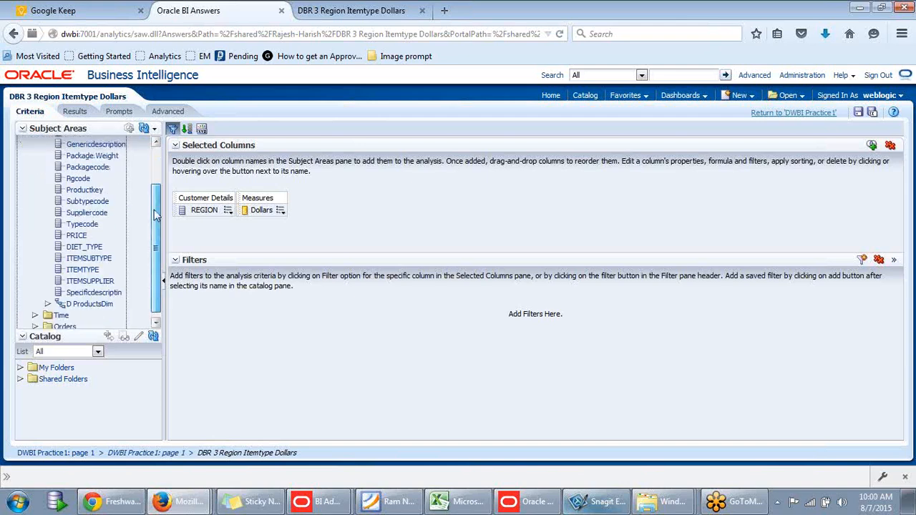
{"action": "left_click_drag", "start_coordinate": [89, 268], "coordinate": [230, 246]}
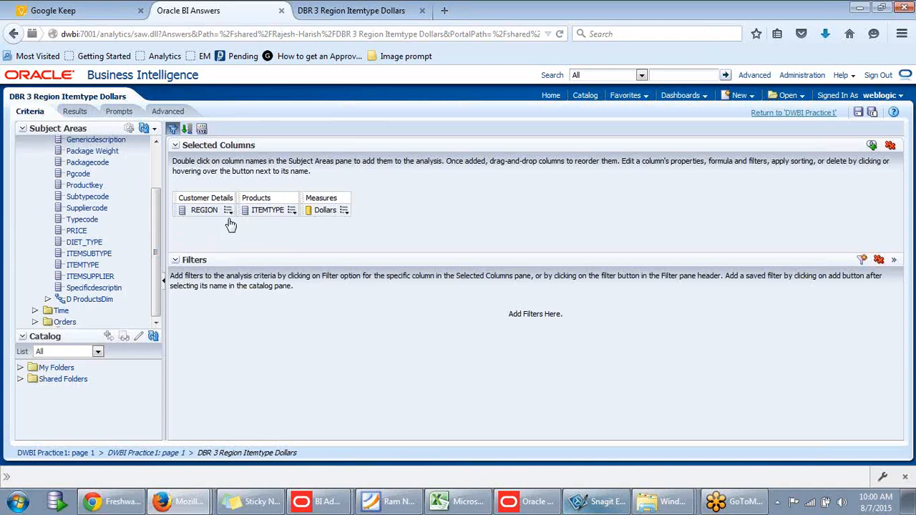
- Add an "is prompted" filter on REGION to the DBR 3 Region Itemtype Dollars analysis, save it, and return to the DWBI Practice1 dashboard
{"action": "left_click", "coordinate": [228, 210]}
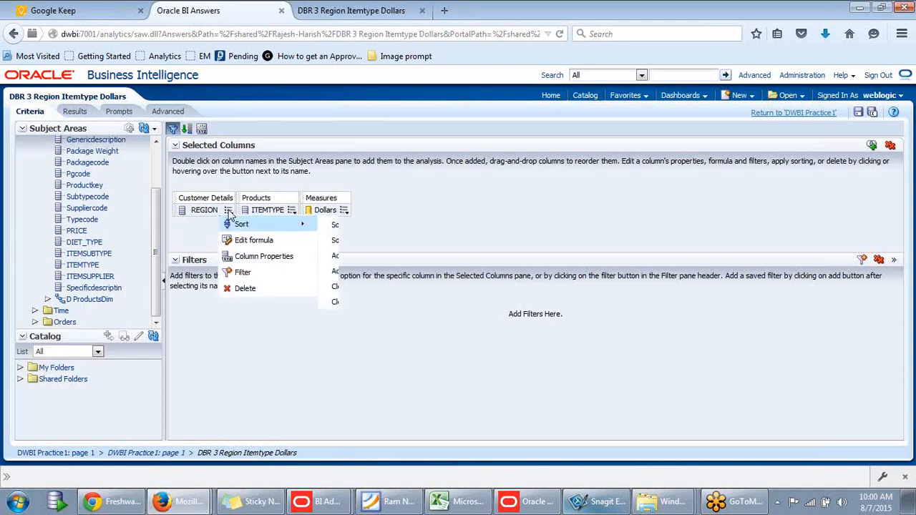
{"action": "left_click", "coordinate": [242, 273]}
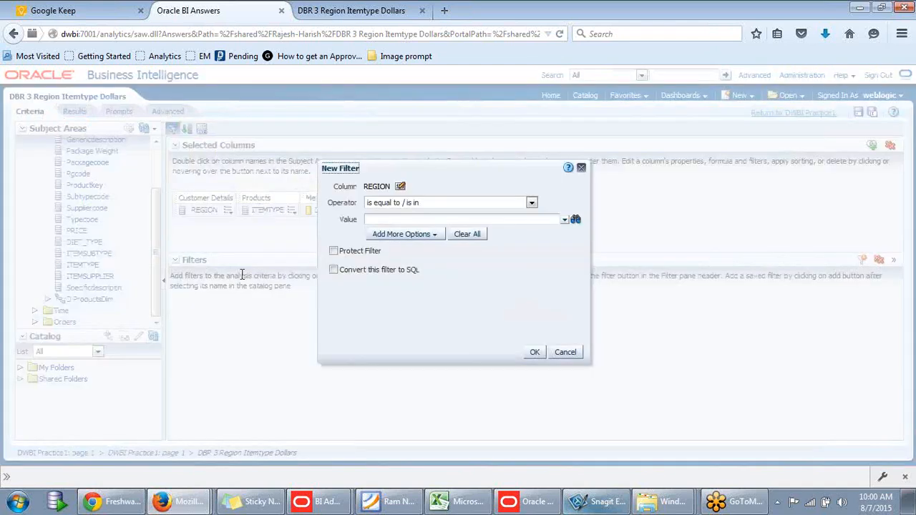
{"action": "left_click", "coordinate": [532, 203]}
{"action": "left_click", "coordinate": [381, 406]}
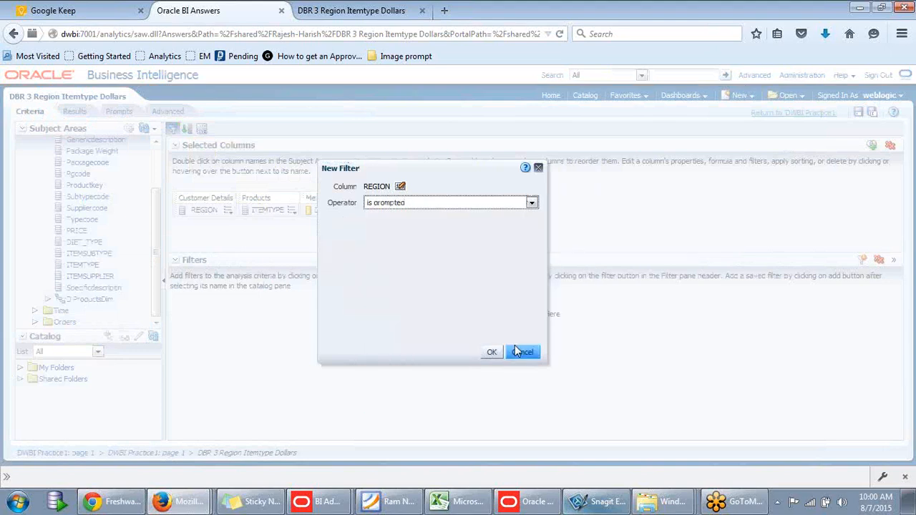
{"action": "left_click", "coordinate": [493, 355]}
{"action": "left_click", "coordinate": [858, 114]}
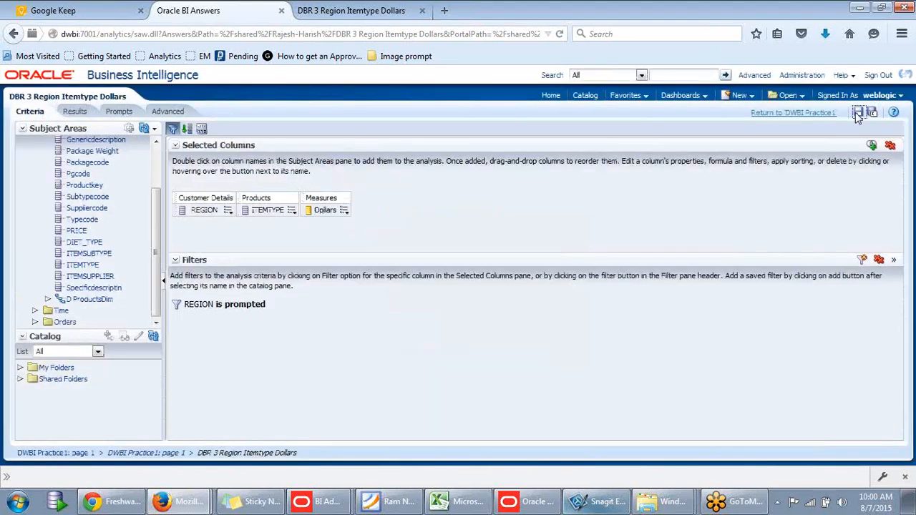
{"action": "left_click", "coordinate": [793, 115]}
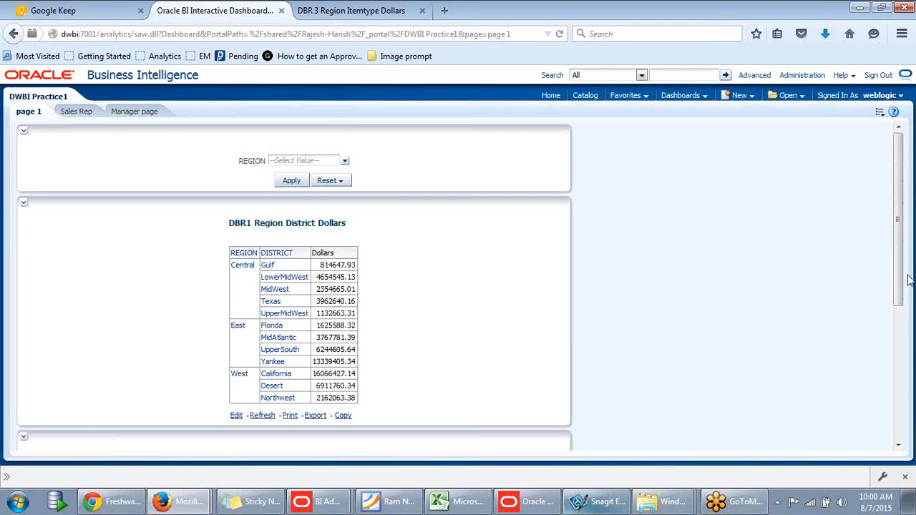
- Apply both Central and East in the REGION prompt on page 1
{"action": "scroll", "coordinate": [888, 258], "scroll_direction": "down", "scroll_amount": 2}
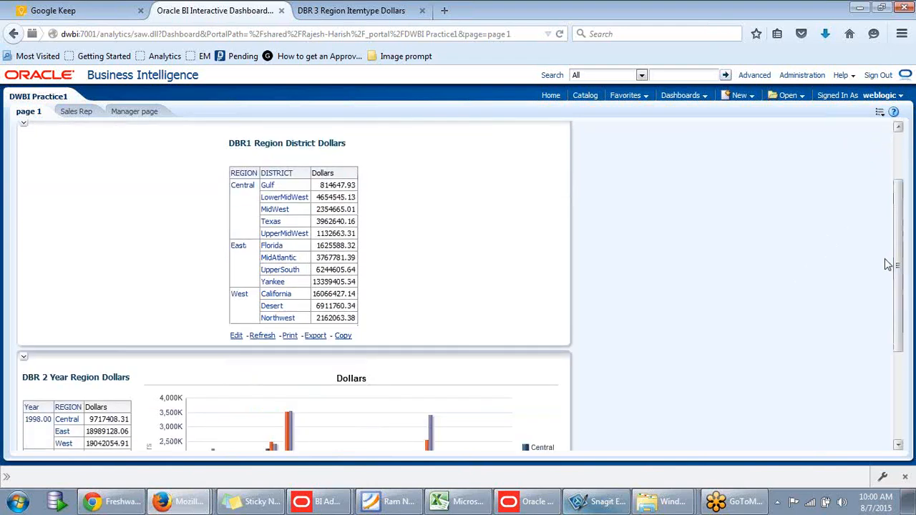
{"action": "scroll", "coordinate": [899, 235], "scroll_direction": "down", "scroll_amount": 2}
{"action": "scroll", "coordinate": [908, 193], "scroll_direction": "up", "scroll_amount": 3}
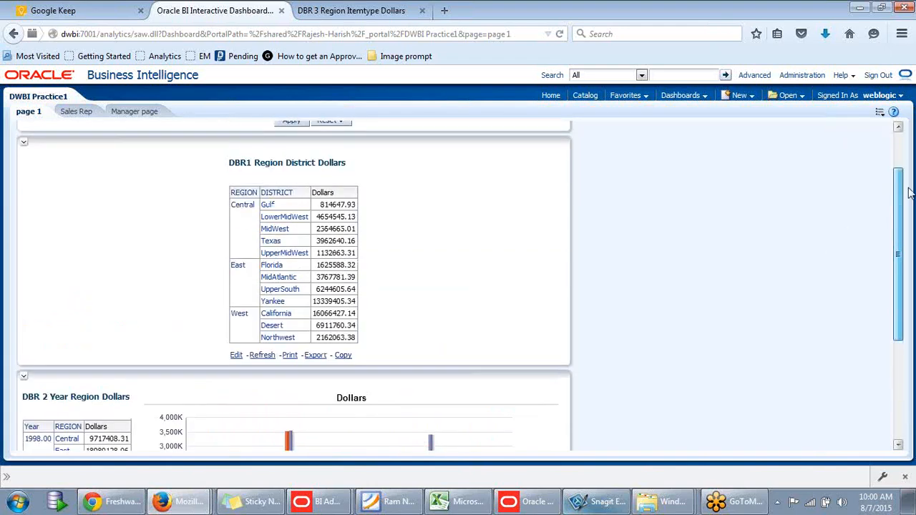
{"action": "scroll", "coordinate": [909, 191], "scroll_direction": "up", "scroll_amount": 2}
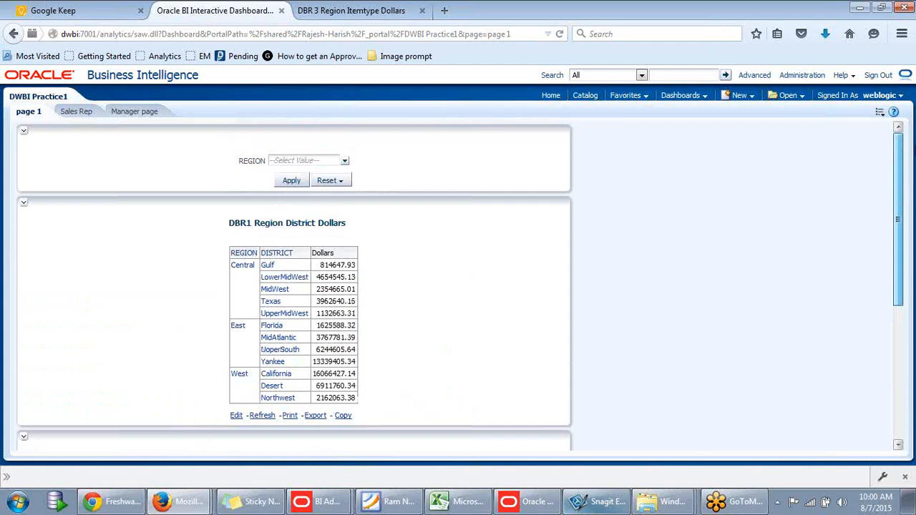
{"action": "left_click", "coordinate": [345, 161]}
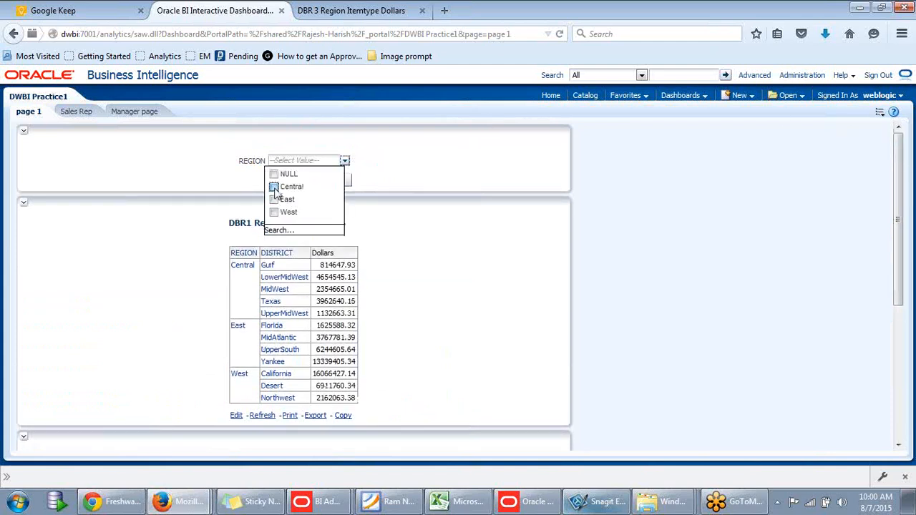
{"action": "left_click", "coordinate": [274, 187]}
{"action": "left_click", "coordinate": [274, 199]}
{"action": "left_click", "coordinate": [434, 162]}
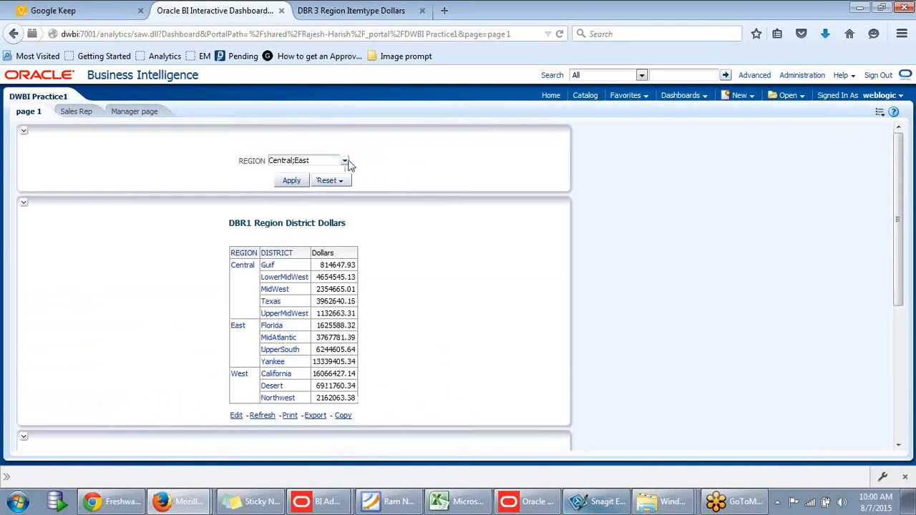
{"action": "left_click", "coordinate": [346, 162]}
{"action": "left_click", "coordinate": [413, 161]}
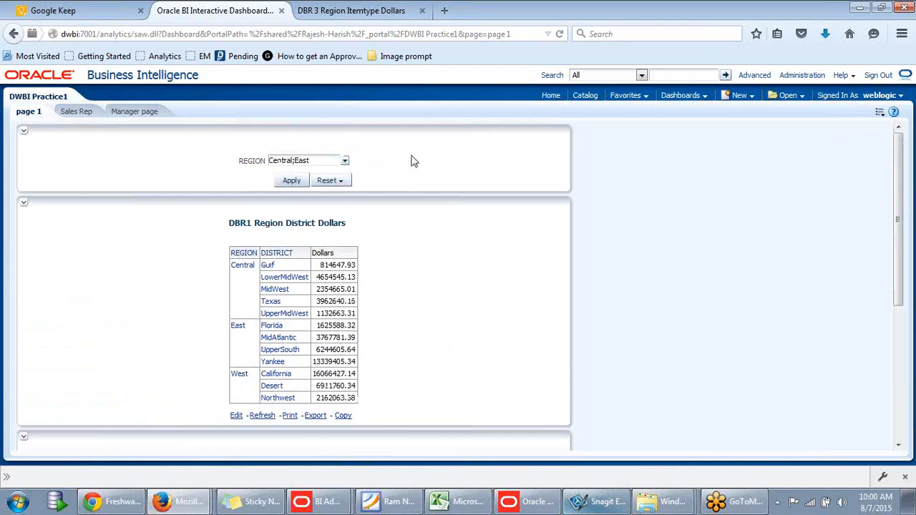
{"action": "left_click", "coordinate": [290, 180]}
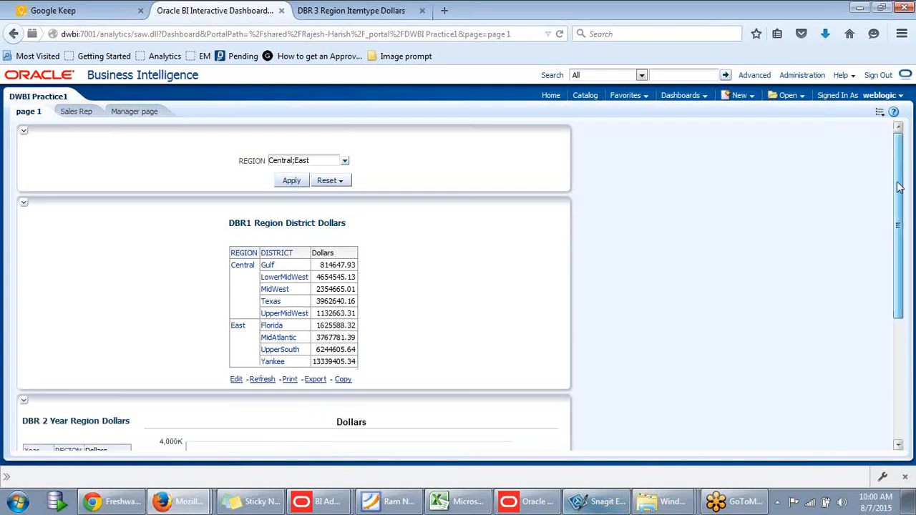
- Examine whether the two tables and the Dollars graph on page 1 all respond to the Central and East selection
{"action": "left_click_drag", "start_coordinate": [899, 167], "coordinate": [899, 292]}
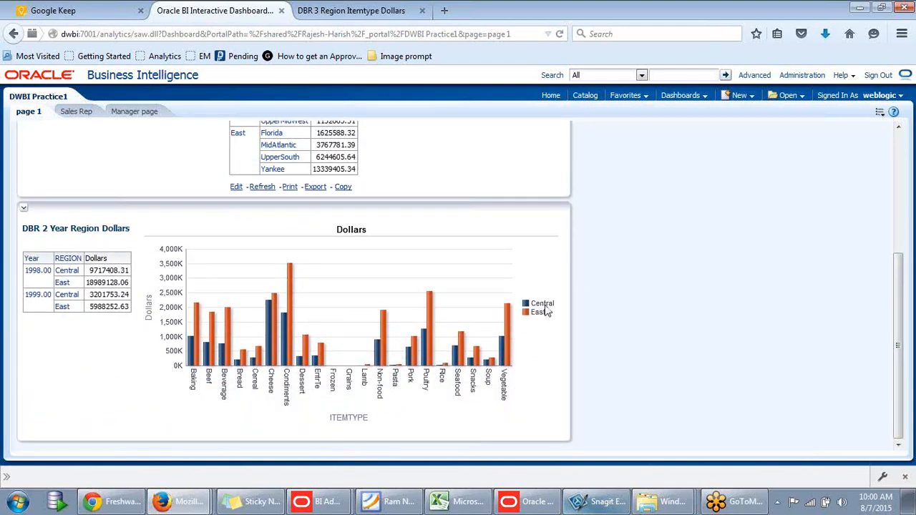
{"action": "left_click_drag", "start_coordinate": [904, 280], "coordinate": [914, 179]}
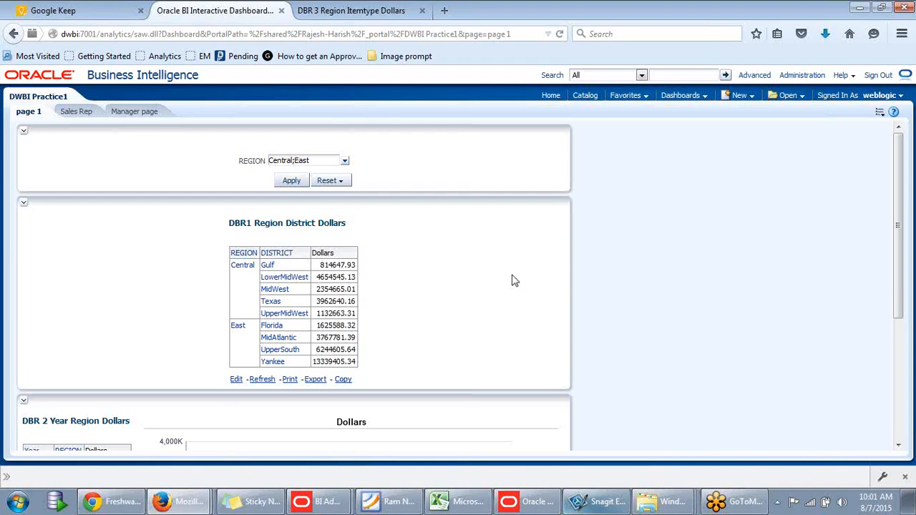
{"action": "scroll", "coordinate": [511, 279], "scroll_direction": "down", "scroll_amount": 5}
{"action": "scroll", "coordinate": [508, 278], "scroll_direction": "up", "scroll_amount": 5}
{"action": "scroll", "coordinate": [508, 279], "scroll_direction": "down", "scroll_amount": 4}
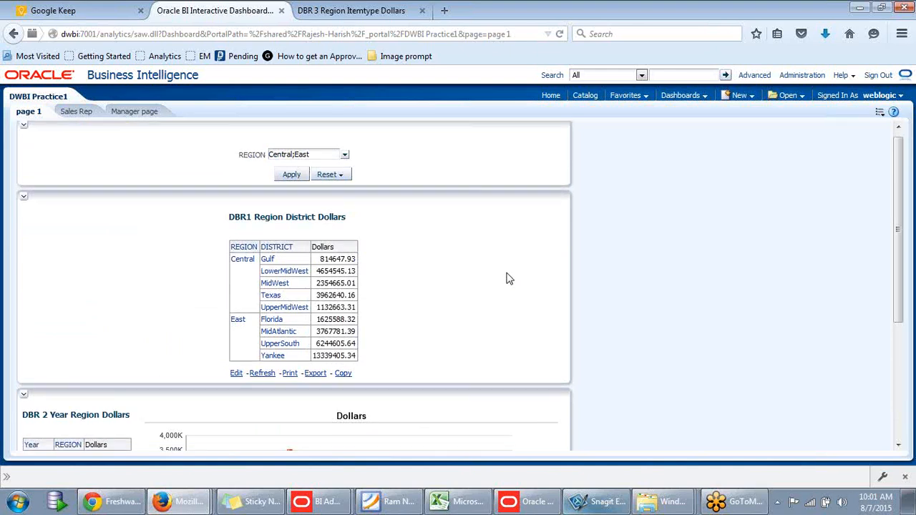
{"action": "scroll", "coordinate": [508, 278], "scroll_direction": "up", "scroll_amount": 4}
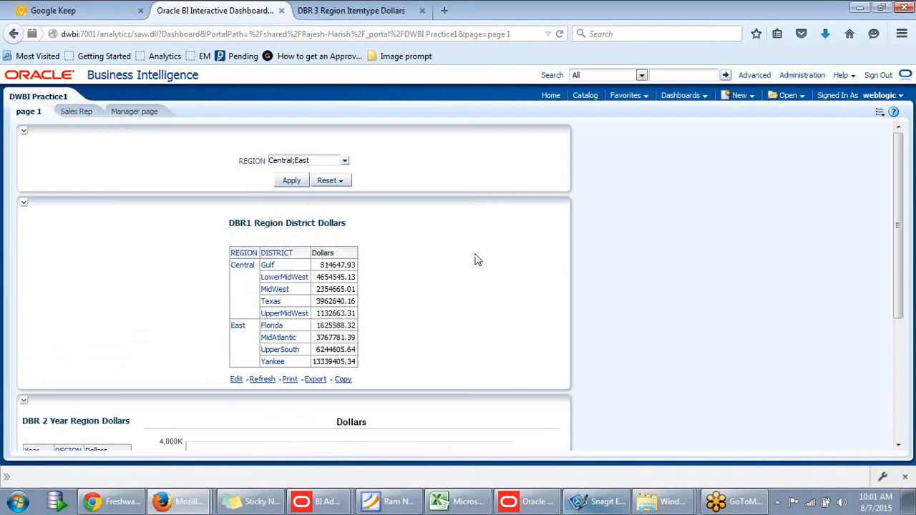
{"action": "left_click_drag", "start_coordinate": [899, 207], "coordinate": [902, 175]}
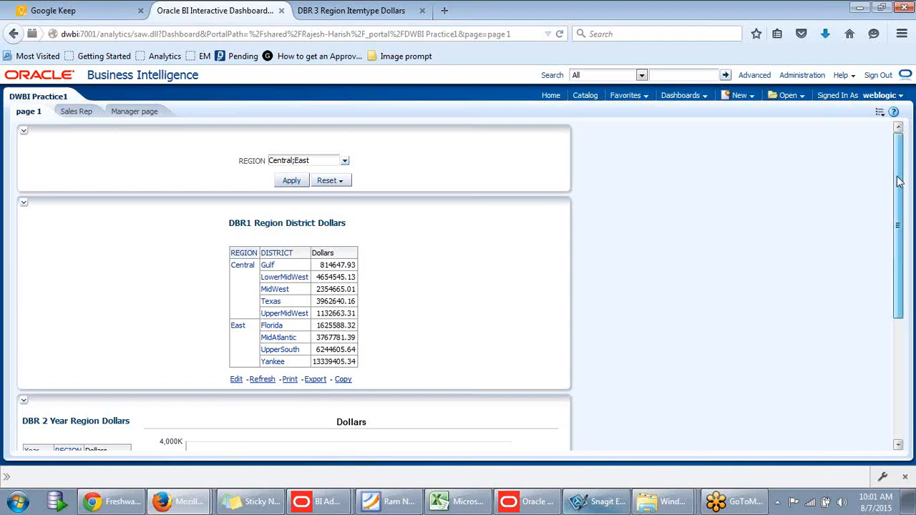
- Review the REGION prompt's list of choices and compare its selected regions with the reports on page 1
{"action": "mouse_move", "coordinate": [902, 173]}
{"action": "left_mouse_down"}
{"action": "mouse_move", "coordinate": [901, 209]}
{"action": "mouse_move", "coordinate": [901, 174]}
{"action": "left_mouse_up"}
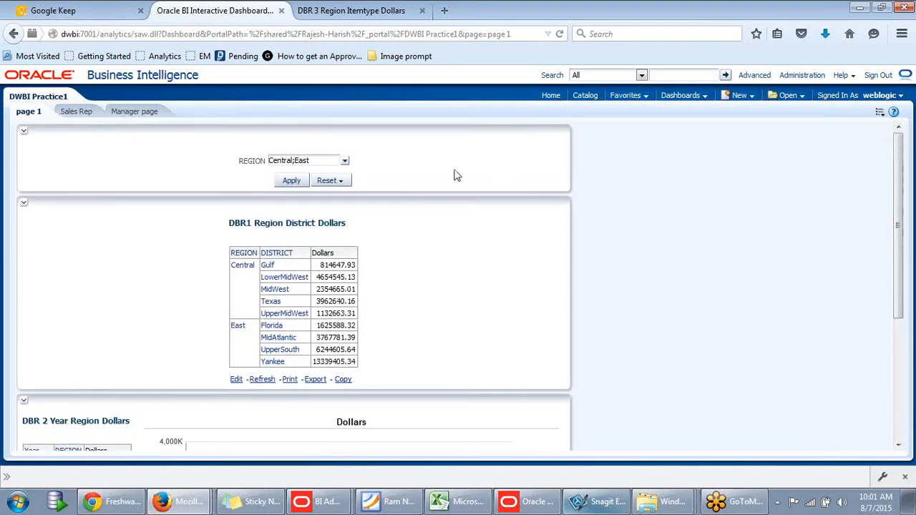
{"action": "scroll", "coordinate": [444, 317], "scroll_direction": "down", "scroll_amount": 2}
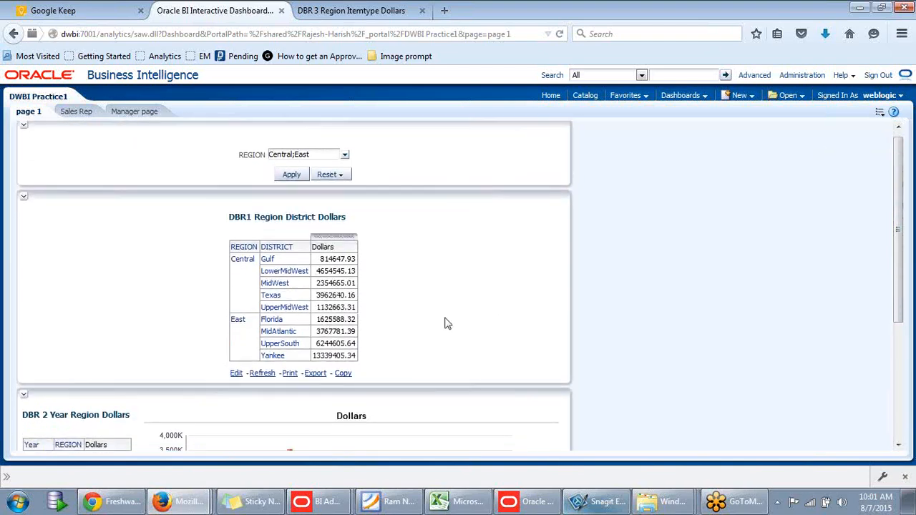
{"action": "scroll", "coordinate": [444, 317], "scroll_direction": "up", "scroll_amount": 2}
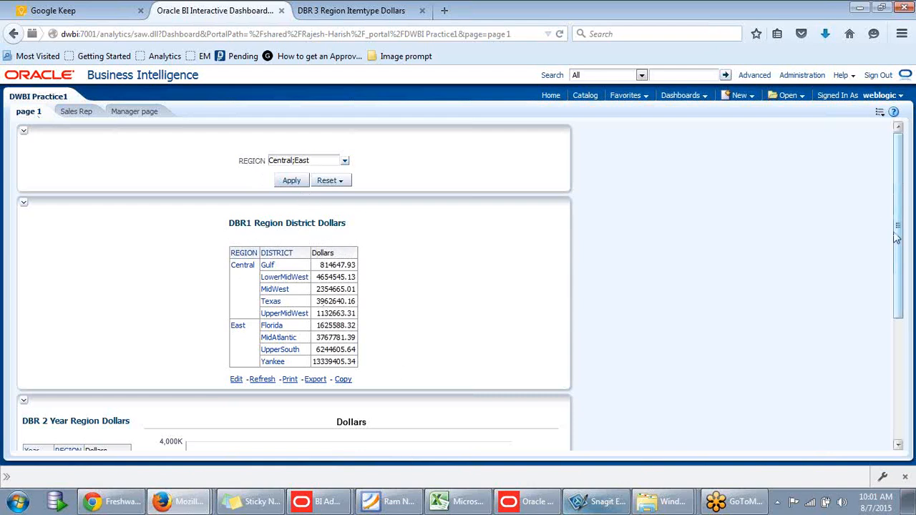
{"action": "scroll", "coordinate": [899, 246], "scroll_direction": "down", "scroll_amount": 2}
{"action": "left_click_drag", "start_coordinate": [898, 246], "coordinate": [903, 201]}
{"action": "left_click", "coordinate": [344, 149]}
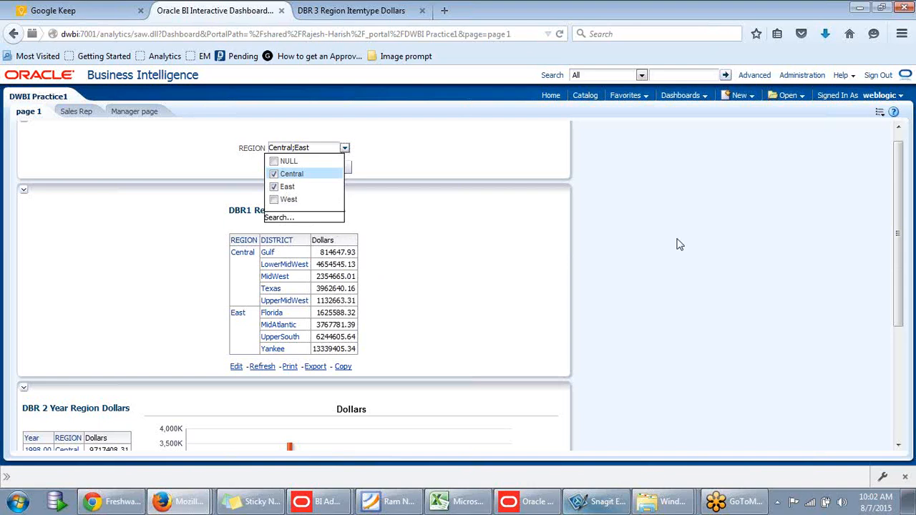
{"action": "left_click", "coordinate": [676, 262]}
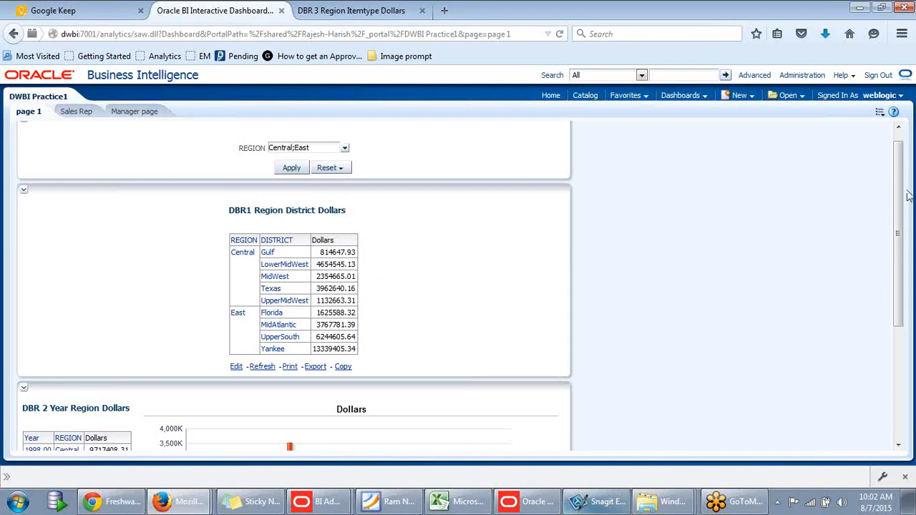
{"action": "left_click_drag", "start_coordinate": [898, 190], "coordinate": [896, 165]}
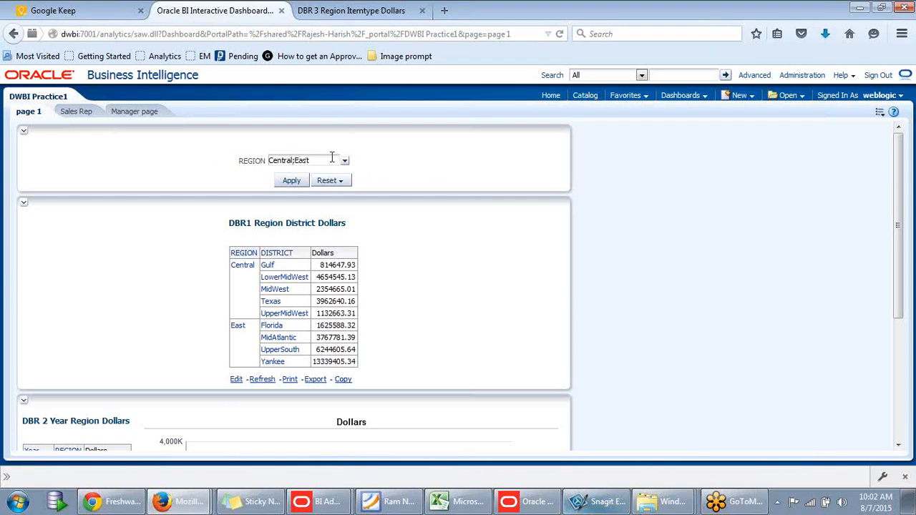
{"action": "scroll", "coordinate": [425, 257], "scroll_direction": "down", "scroll_amount": 5}
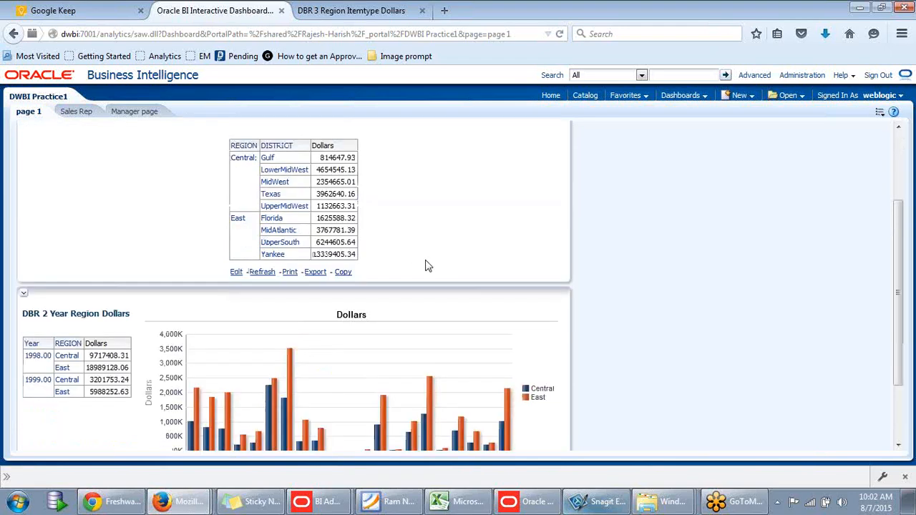
{"action": "mouse_move", "coordinate": [427, 293]}
{"action": "scroll", "coordinate": [428, 297], "scroll_direction": "up", "scroll_amount": 5}
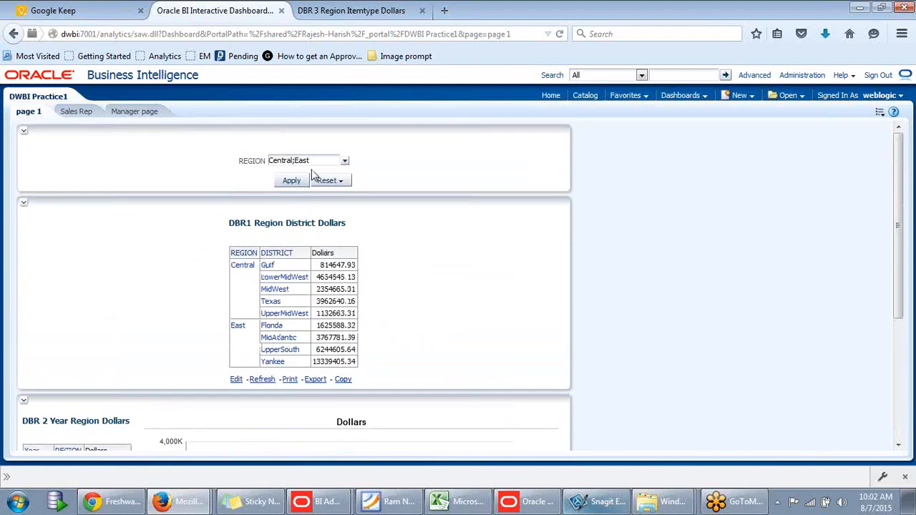
{"action": "scroll", "coordinate": [348, 240], "scroll_direction": "down", "scroll_amount": 3}
{"action": "scroll", "coordinate": [260, 262], "scroll_direction": "up", "scroll_amount": 1}
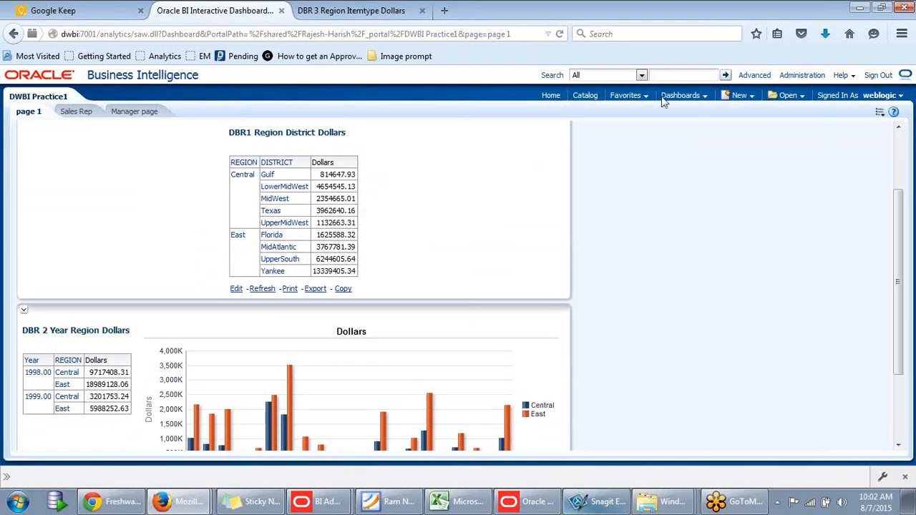
- Open Region DB Prompt from the catalog's Dashboards folder for editing and expand the options of its REGION prompt
{"action": "left_click", "coordinate": [595, 96]}
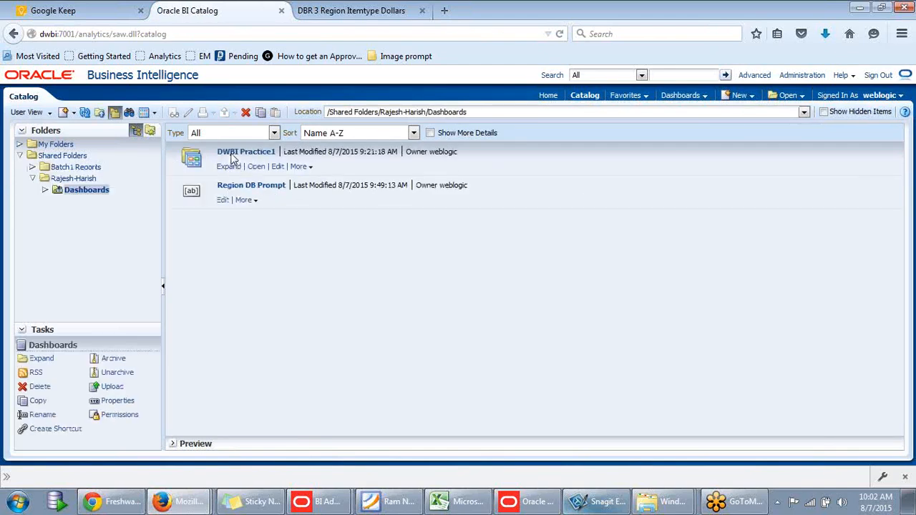
{"action": "left_click", "coordinate": [224, 200]}
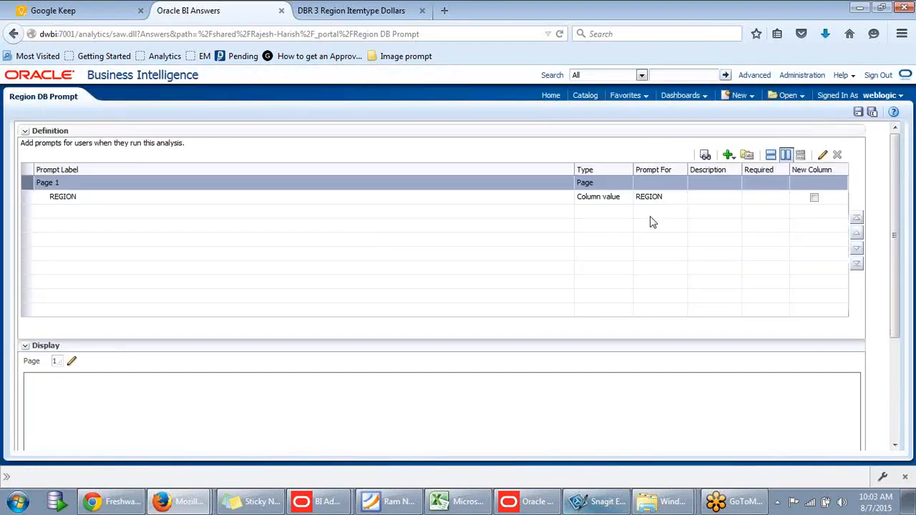
{"action": "left_click", "coordinate": [650, 199]}
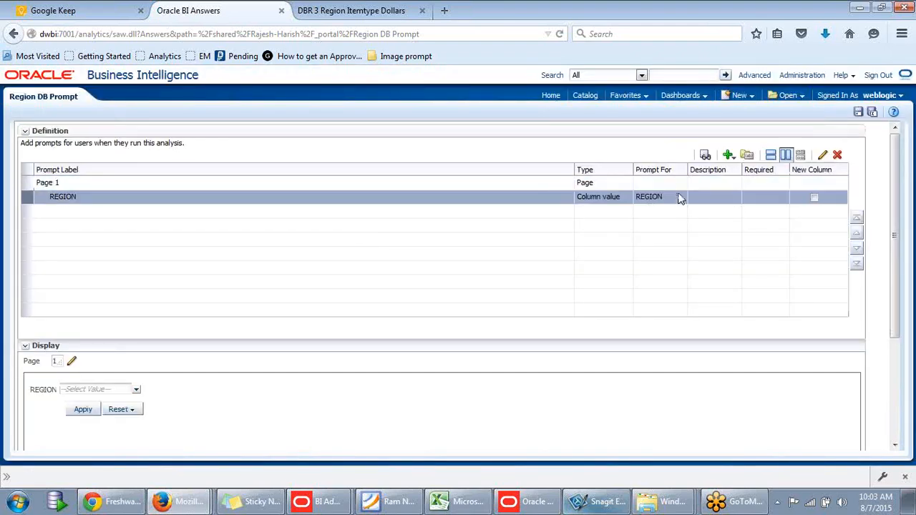
{"action": "left_click", "coordinate": [822, 156]}
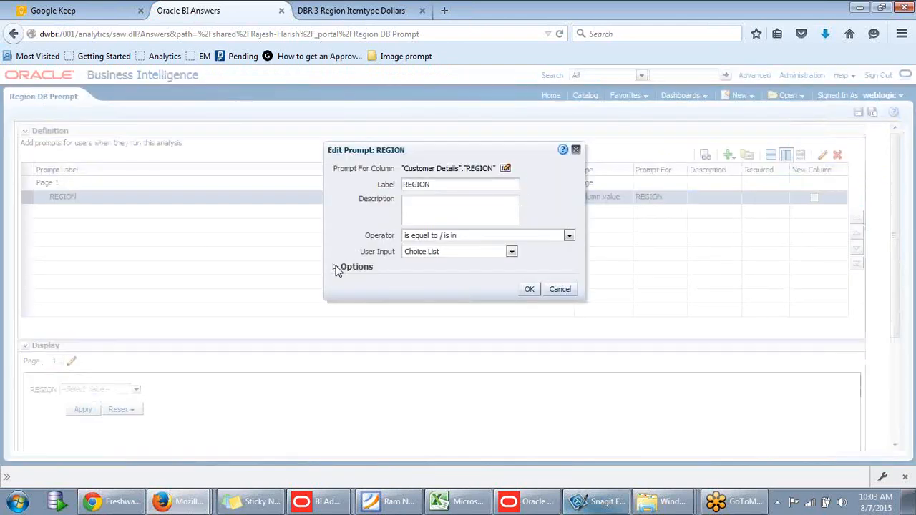
{"action": "left_click", "coordinate": [335, 268]}
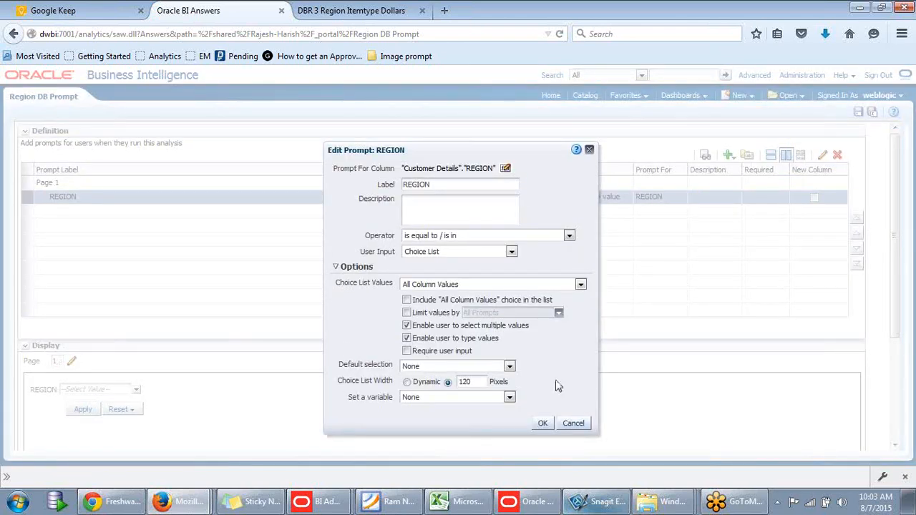
- Set the REGION prompt's default selection to Specific Values with Central as the value, and accept the prompt settings
{"action": "left_click", "coordinate": [509, 367]}
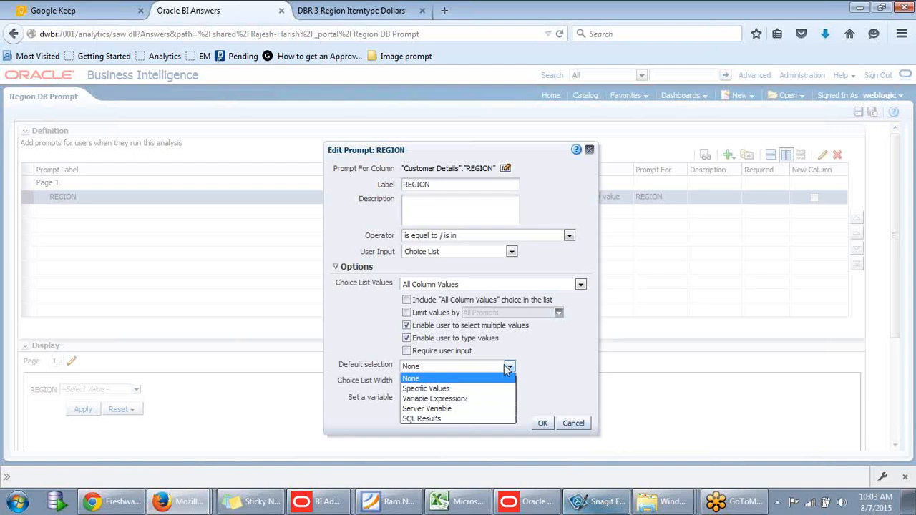
{"action": "left_click", "coordinate": [423, 389]}
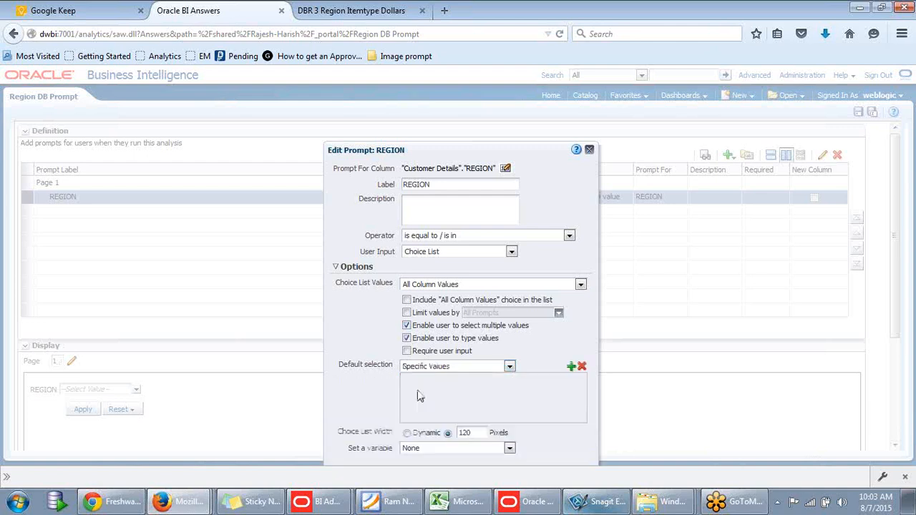
{"action": "left_click", "coordinate": [571, 366]}
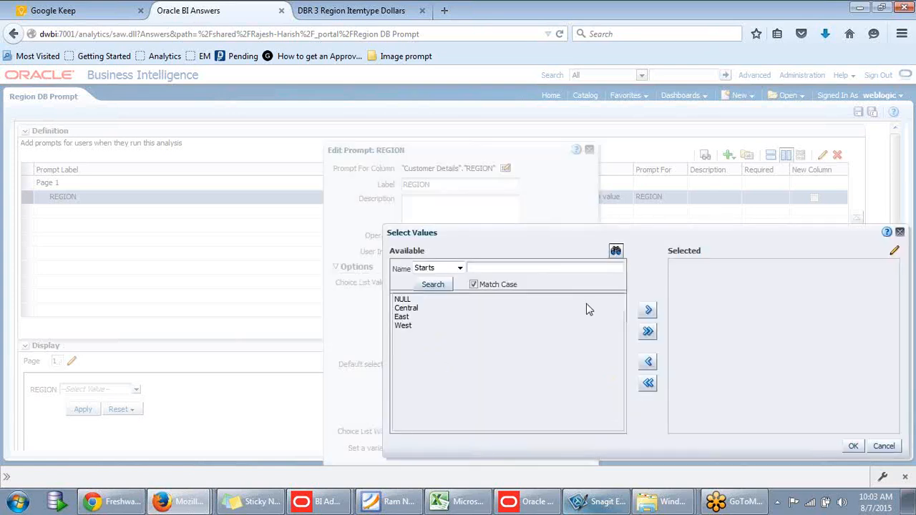
{"action": "left_click", "coordinate": [415, 309]}
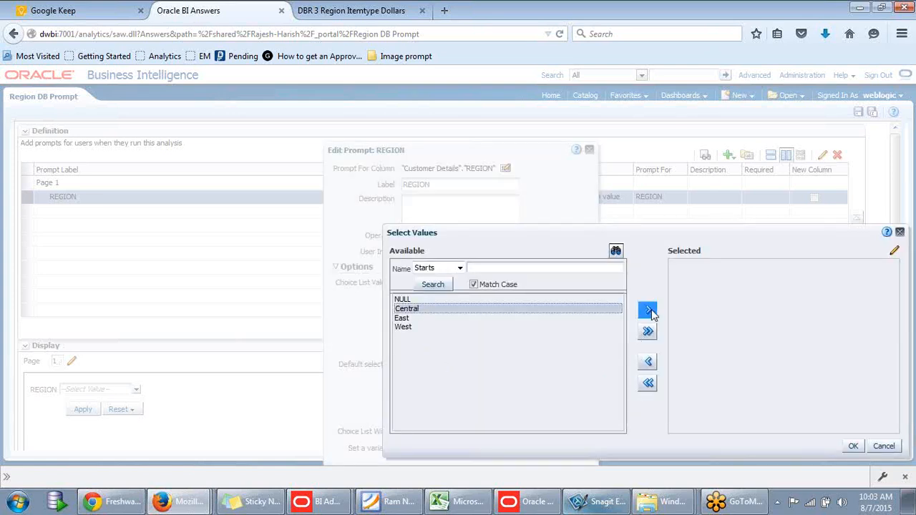
{"action": "left_click", "coordinate": [649, 310]}
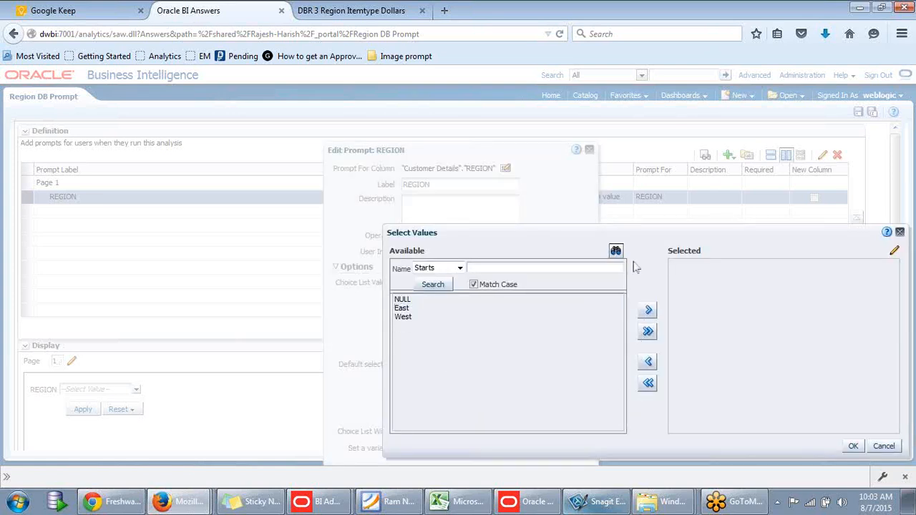
{"action": "left_click", "coordinate": [851, 446]}
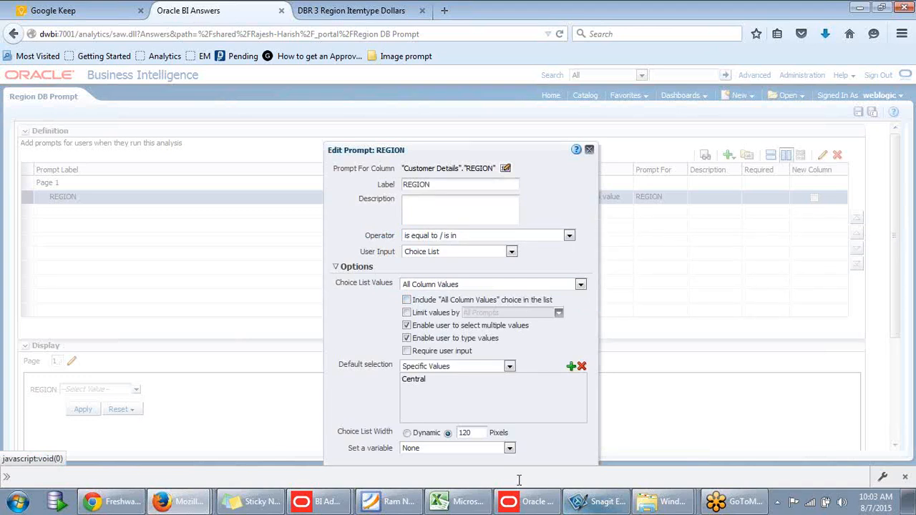
{"action": "left_click_drag", "start_coordinate": [544, 152], "coordinate": [539, 103]}
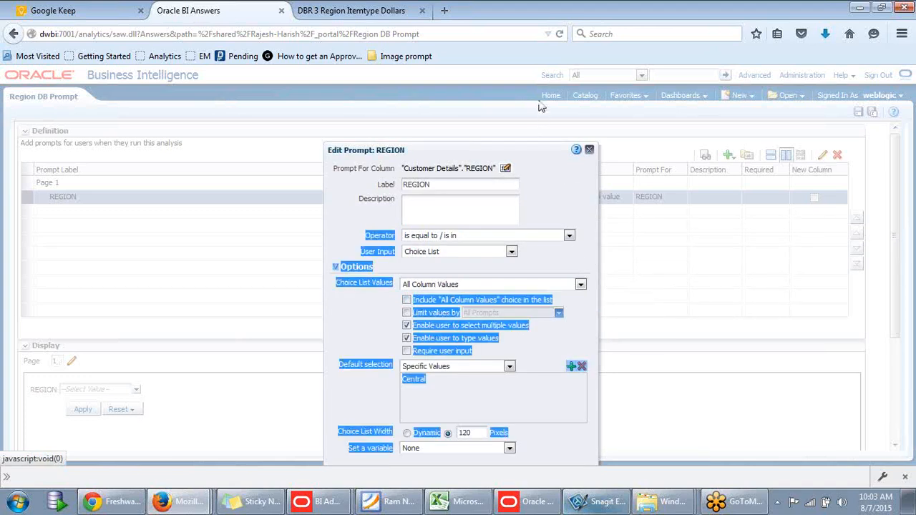
{"action": "left_click_drag", "start_coordinate": [526, 150], "coordinate": [535, 89]}
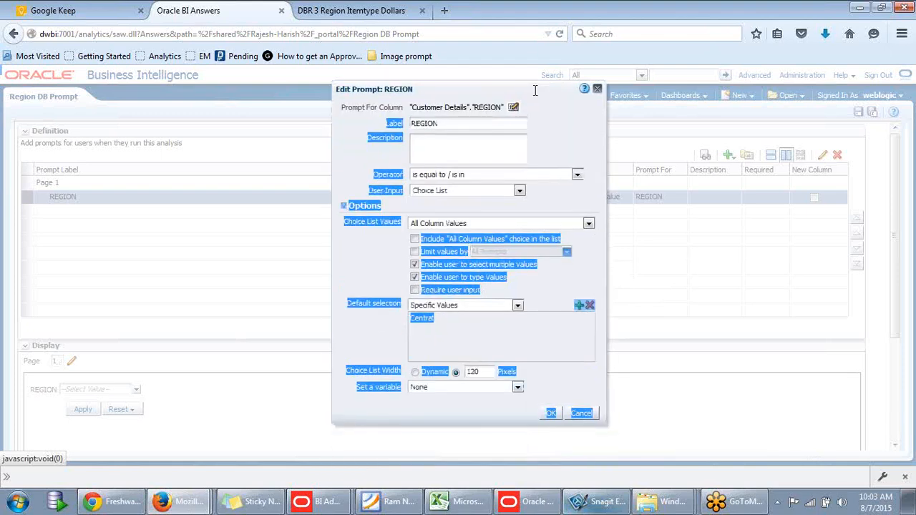
{"action": "left_click", "coordinate": [510, 408]}
{"action": "left_click", "coordinate": [550, 414]}
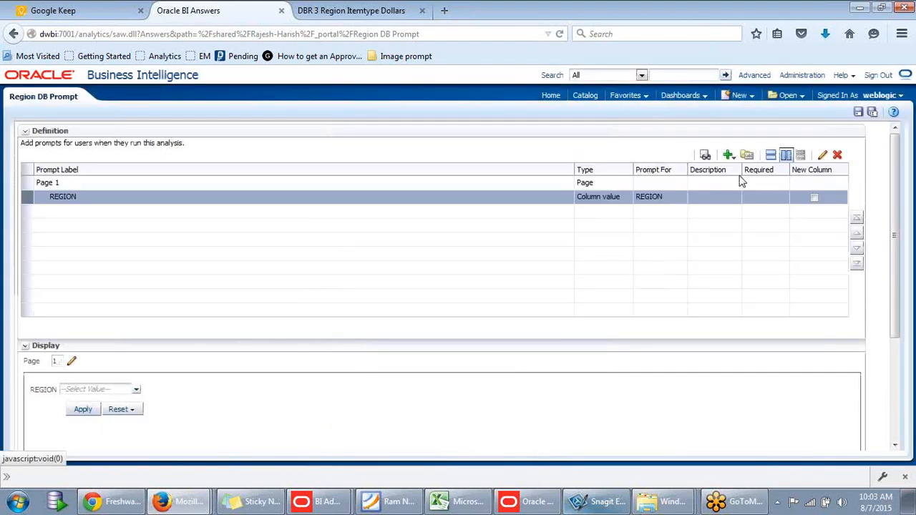
- Save Region DB Prompt and open the DWBI Practice1 dashboard to check its page 1 reports against the Central default
{"action": "left_click", "coordinate": [858, 113]}
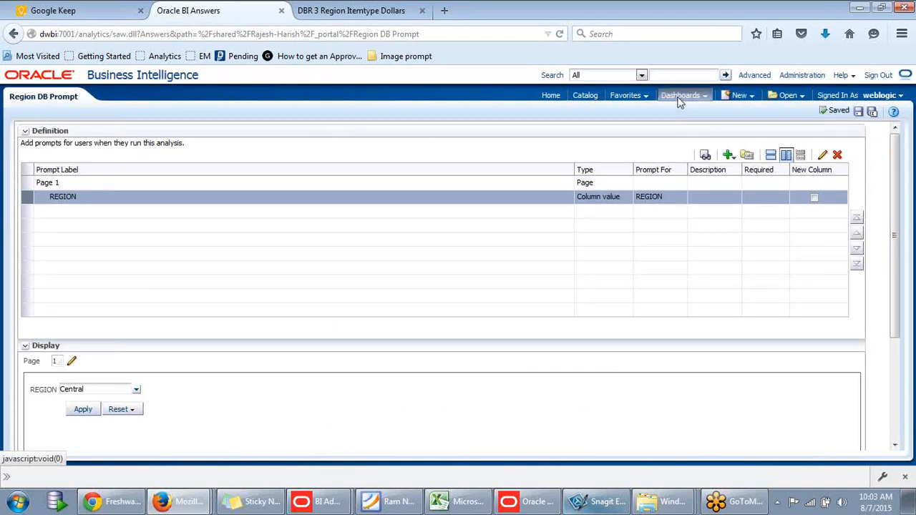
{"action": "left_click", "coordinate": [680, 100]}
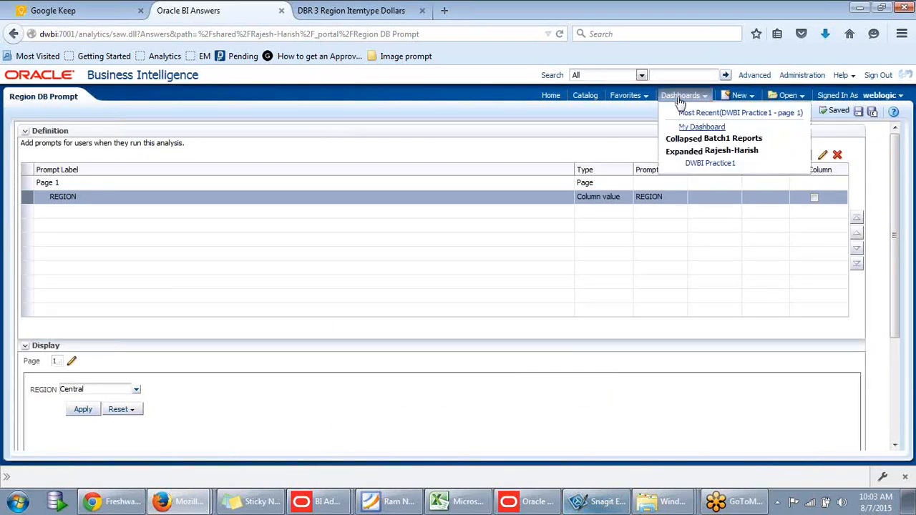
{"action": "left_click", "coordinate": [703, 162]}
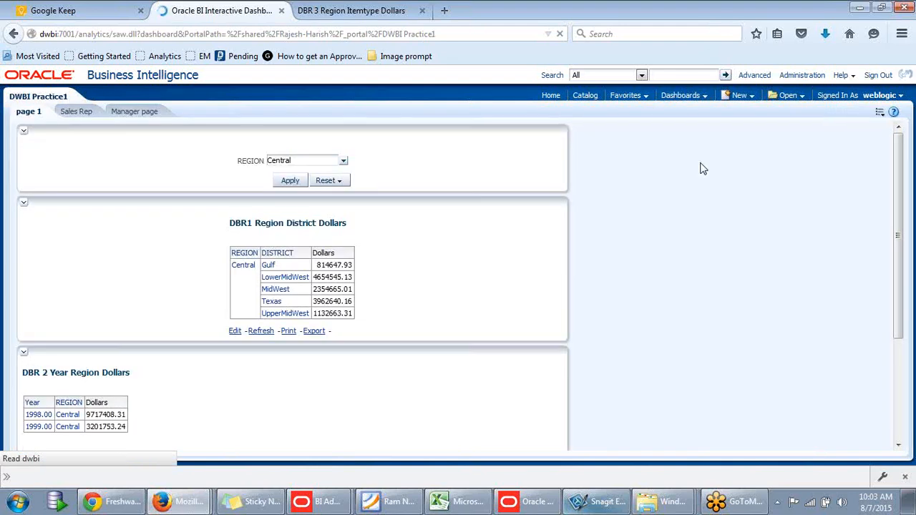
{"action": "scroll", "coordinate": [469, 214], "scroll_direction": "down", "scroll_amount": 2}
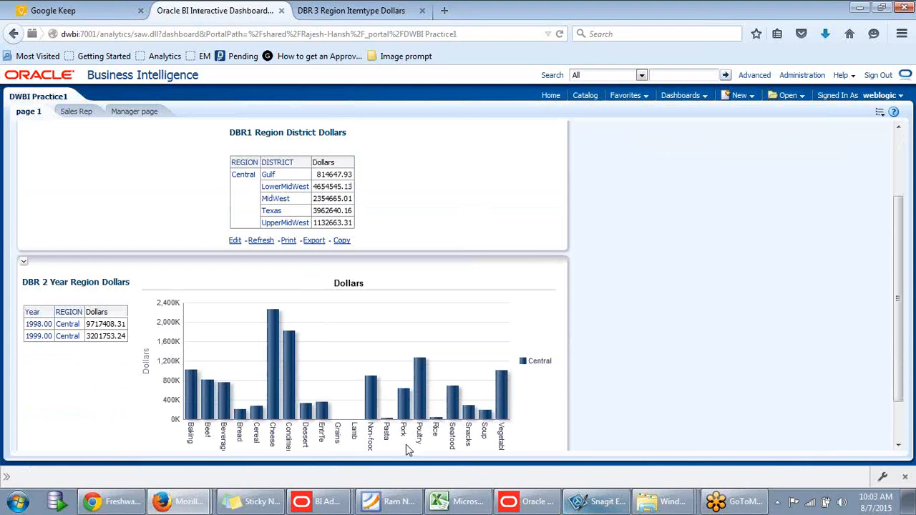
{"action": "scroll", "coordinate": [323, 247], "scroll_direction": "up", "scroll_amount": 2}
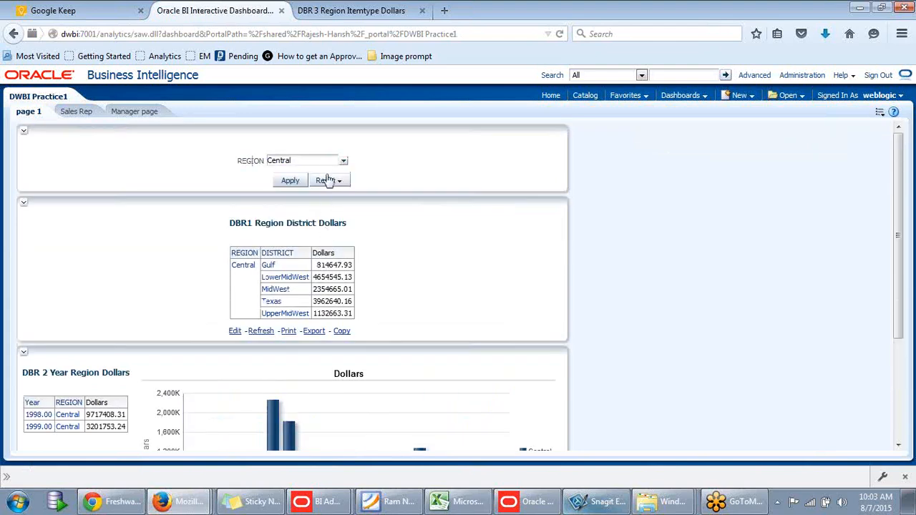
{"action": "scroll", "coordinate": [326, 243], "scroll_direction": "down", "scroll_amount": 3}
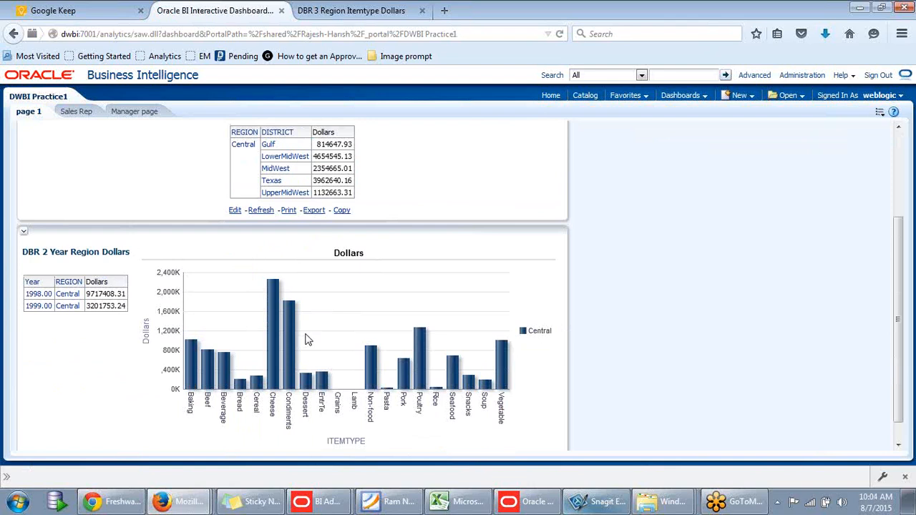
{"action": "scroll", "coordinate": [307, 339], "scroll_direction": "up", "scroll_amount": 2}
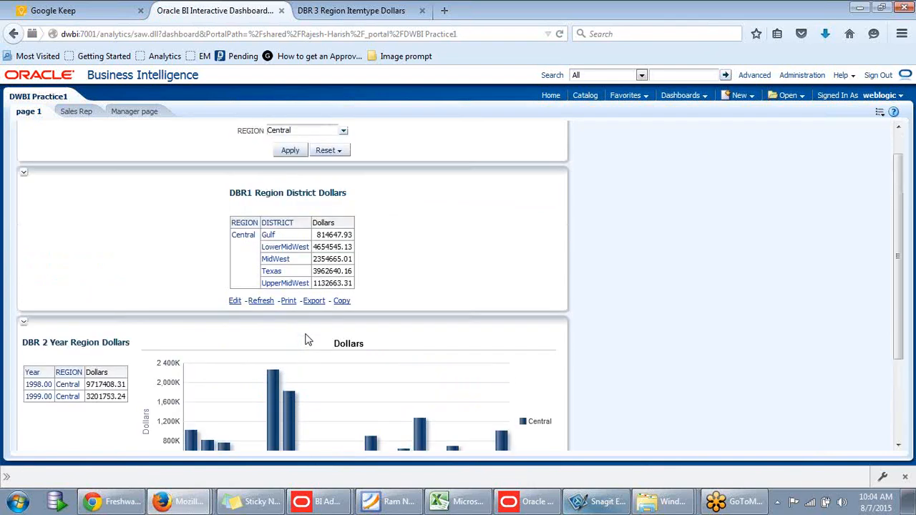
- Add East to the default Central selection in the REGION prompt, apply it, and check the page 1 tables and Dollars graph
{"action": "left_click", "coordinate": [343, 132]}
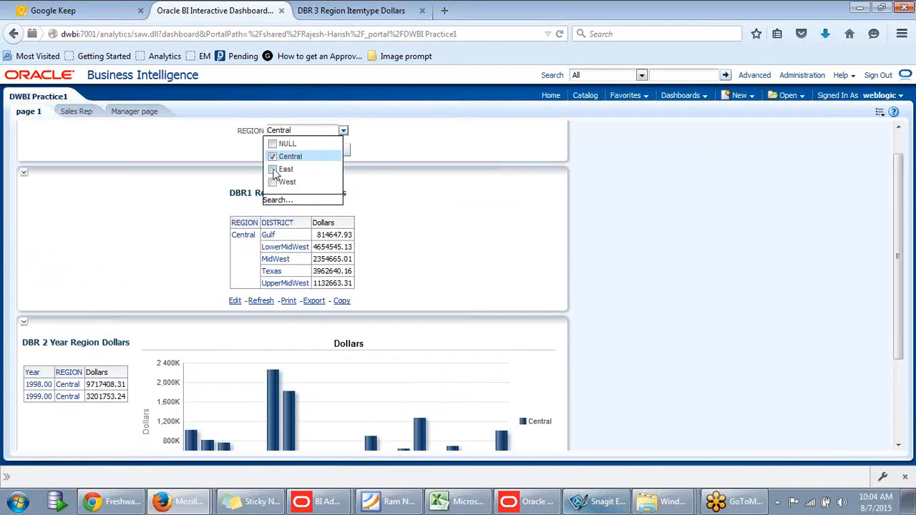
{"action": "left_click", "coordinate": [272, 169]}
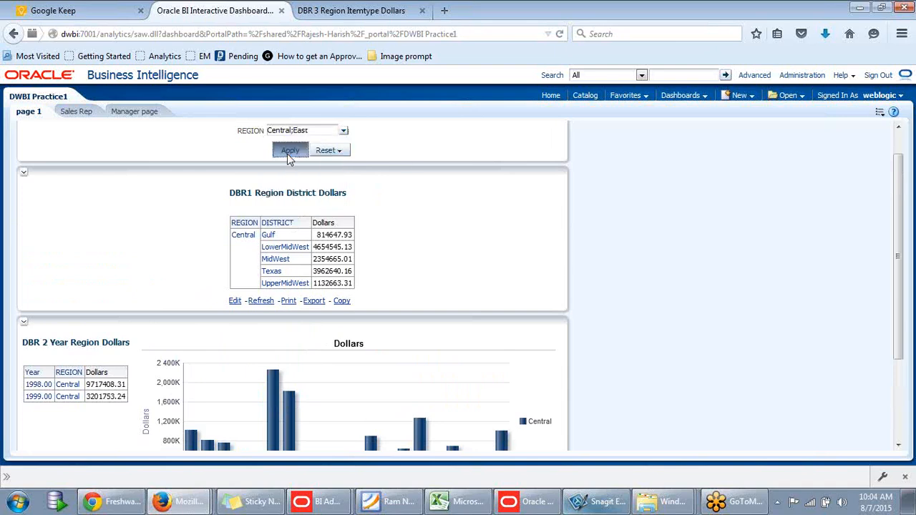
{"action": "left_click", "coordinate": [288, 151]}
{"action": "scroll", "coordinate": [429, 164], "scroll_direction": "down", "scroll_amount": 2}
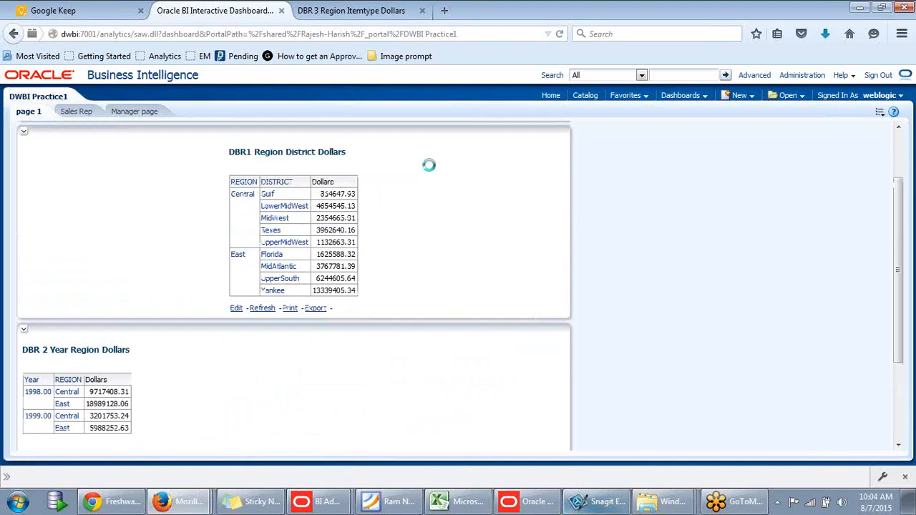
{"action": "scroll", "coordinate": [428, 165], "scroll_direction": "down", "scroll_amount": 2}
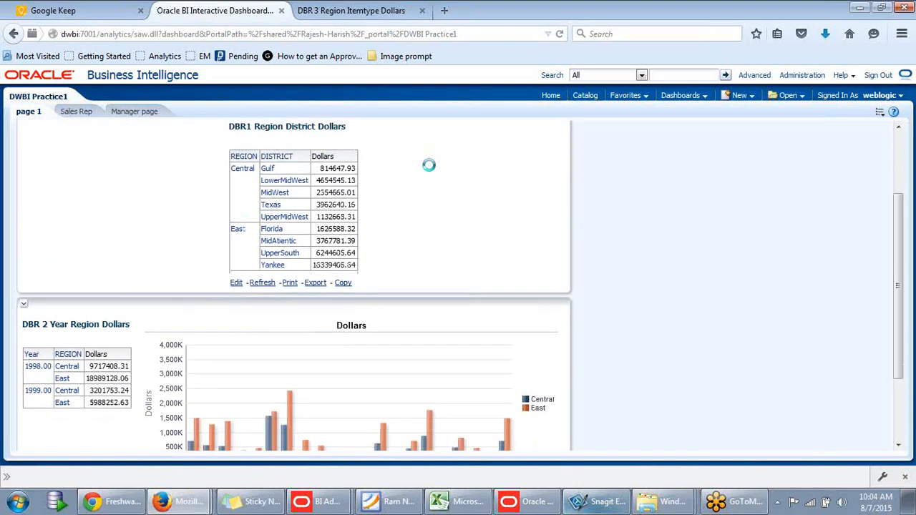
{"action": "scroll", "coordinate": [431, 171], "scroll_direction": "down", "scroll_amount": 1}
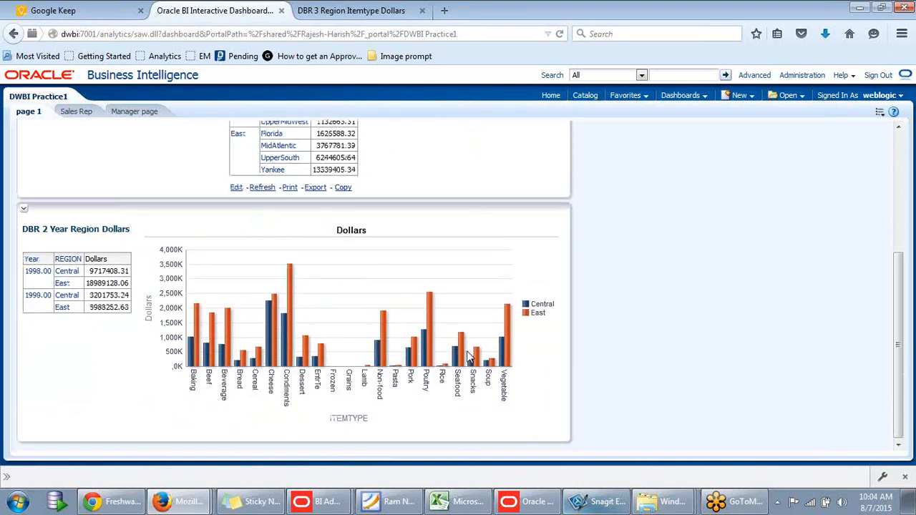
{"action": "mouse_move", "coordinate": [462, 347]}
{"action": "scroll", "coordinate": [461, 346], "scroll_direction": "up", "scroll_amount": 5}
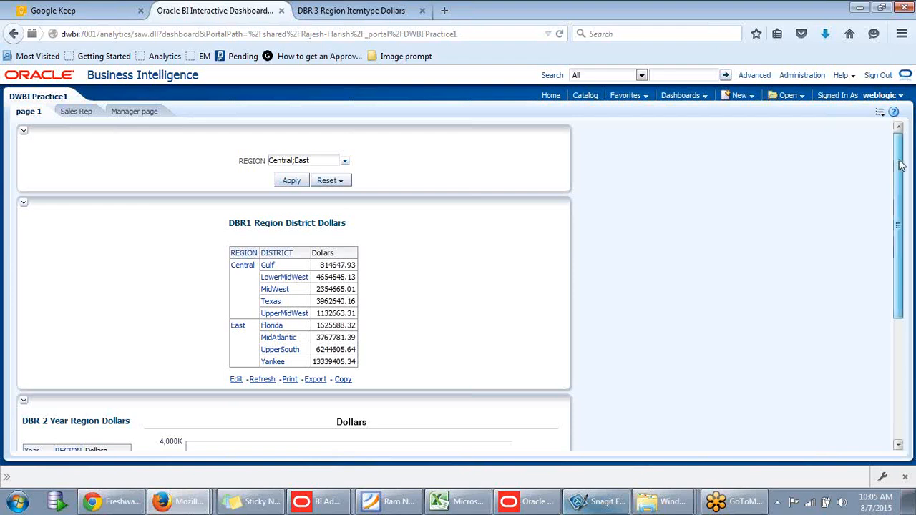
{"action": "left_click_drag", "start_coordinate": [897, 188], "coordinate": [904, 149]}
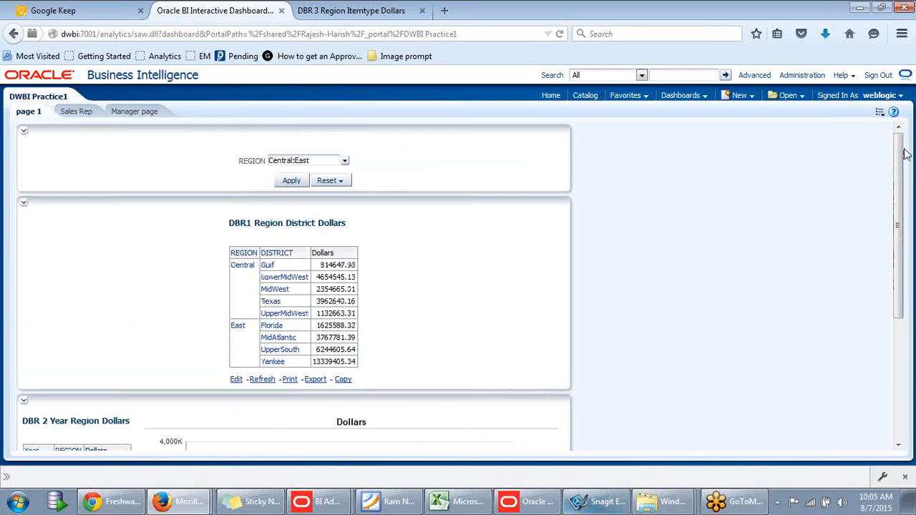